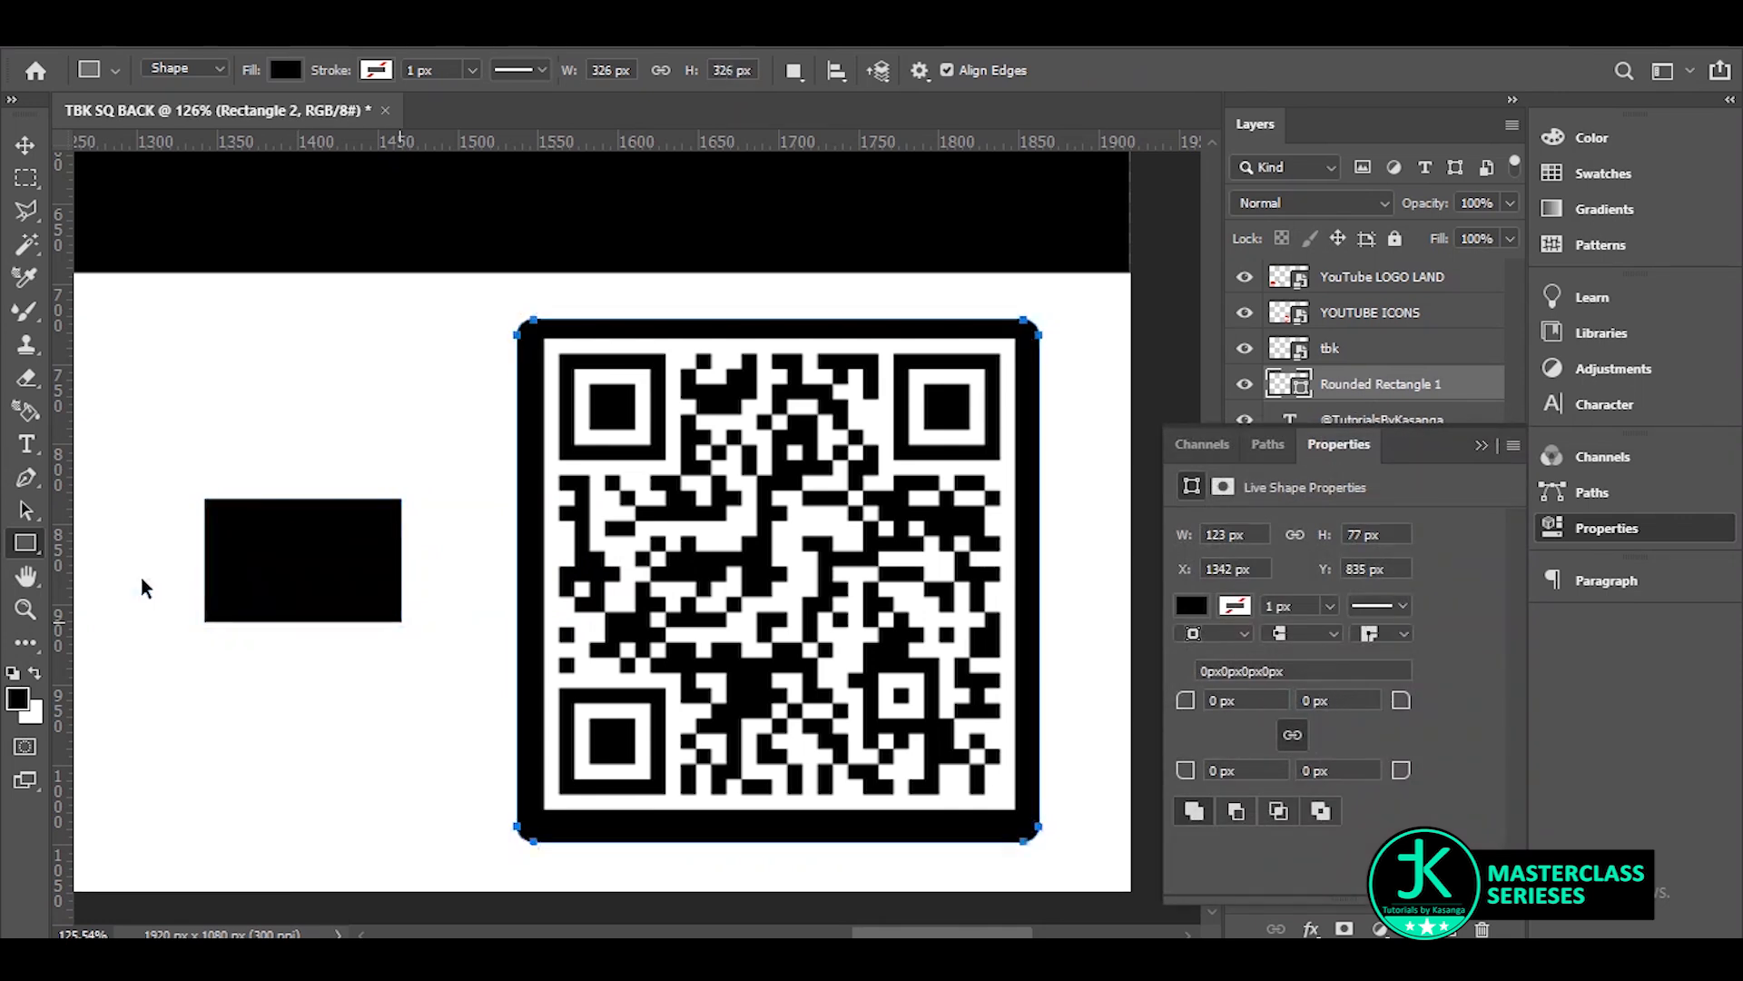
Replace the plain black rectangle with a rounded one about 297 by 92 px, joined to the left side of the QR code frame.
key(ctrl+z)
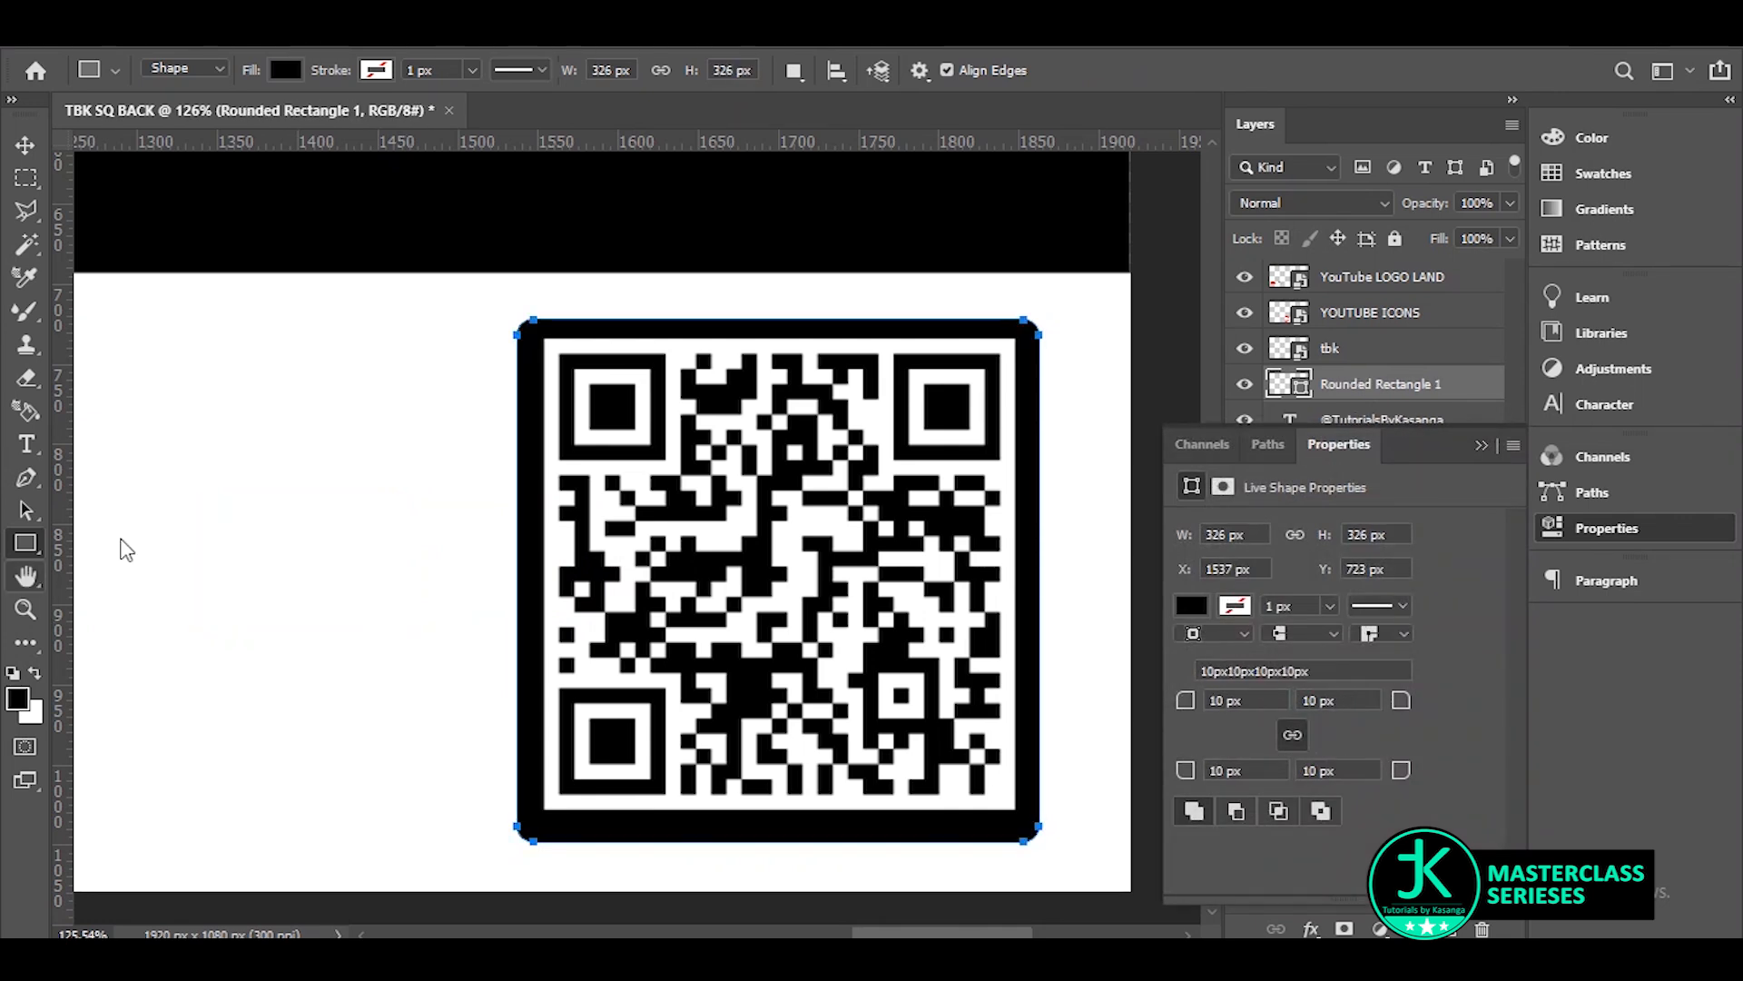
right_click(26, 542)
click(89, 570)
drag(203, 507, 678, 653)
key(v)
drag(470, 601, 345, 595)
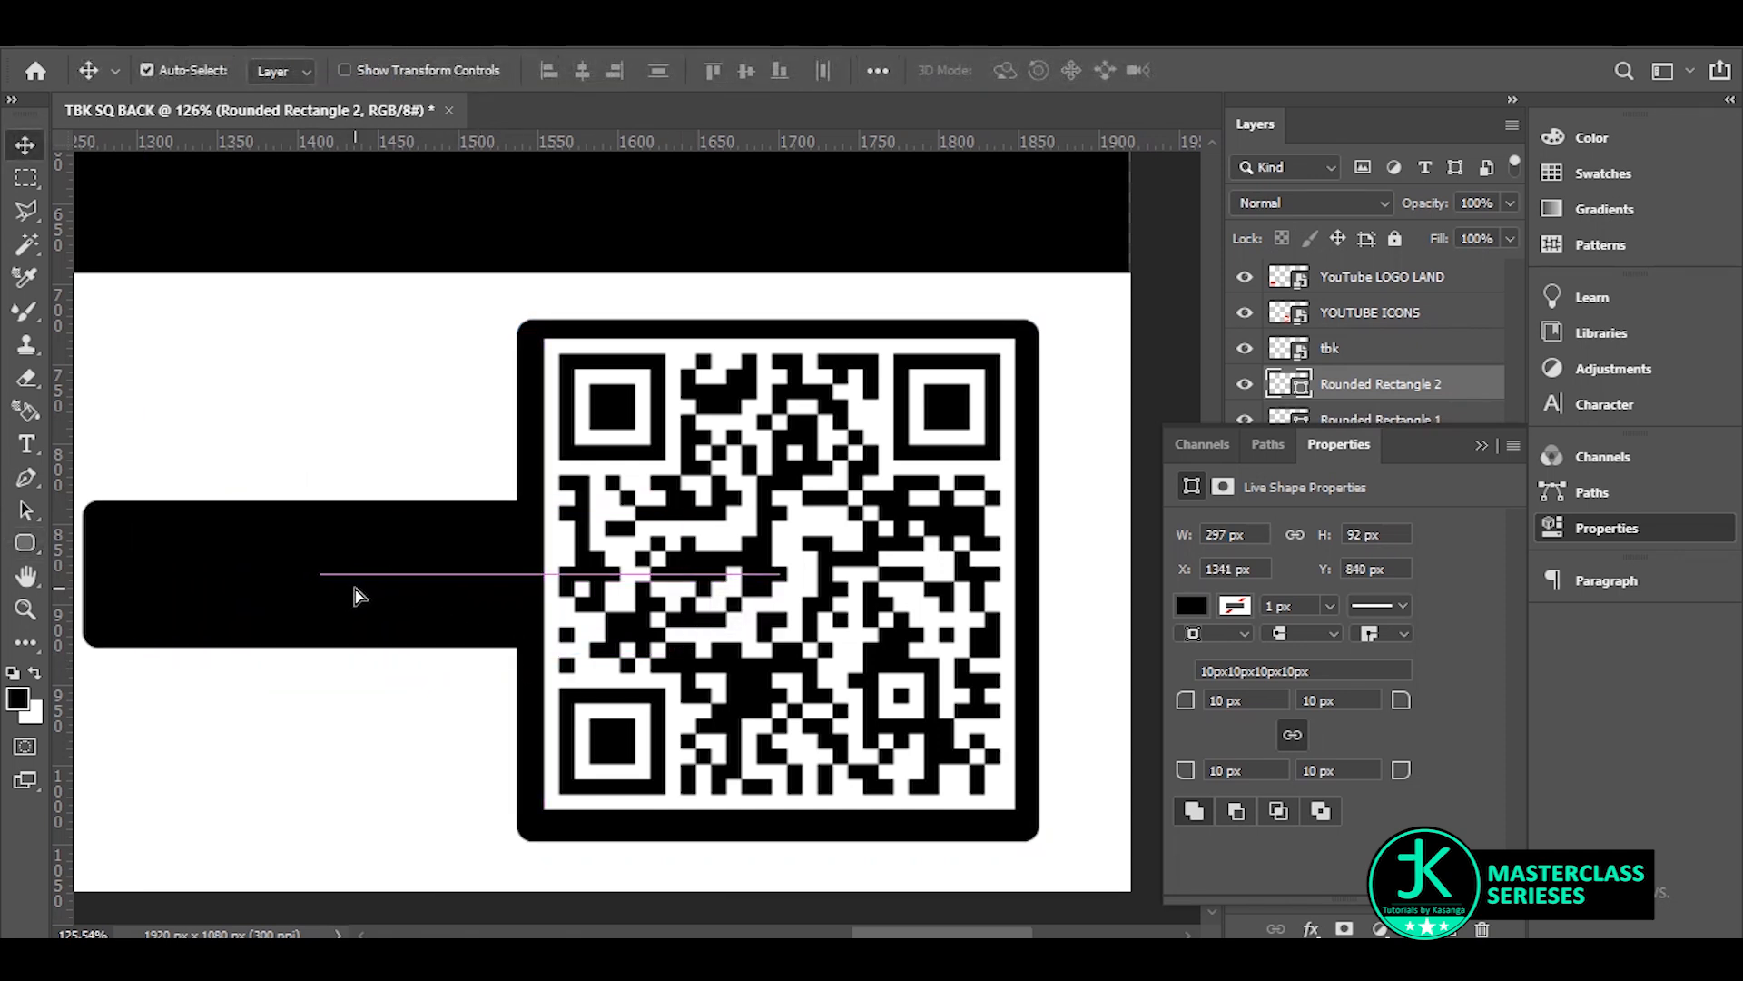
Add the text "SCAN ME" in the white area above the black rounded bar.
drag(935, 935, 905, 938)
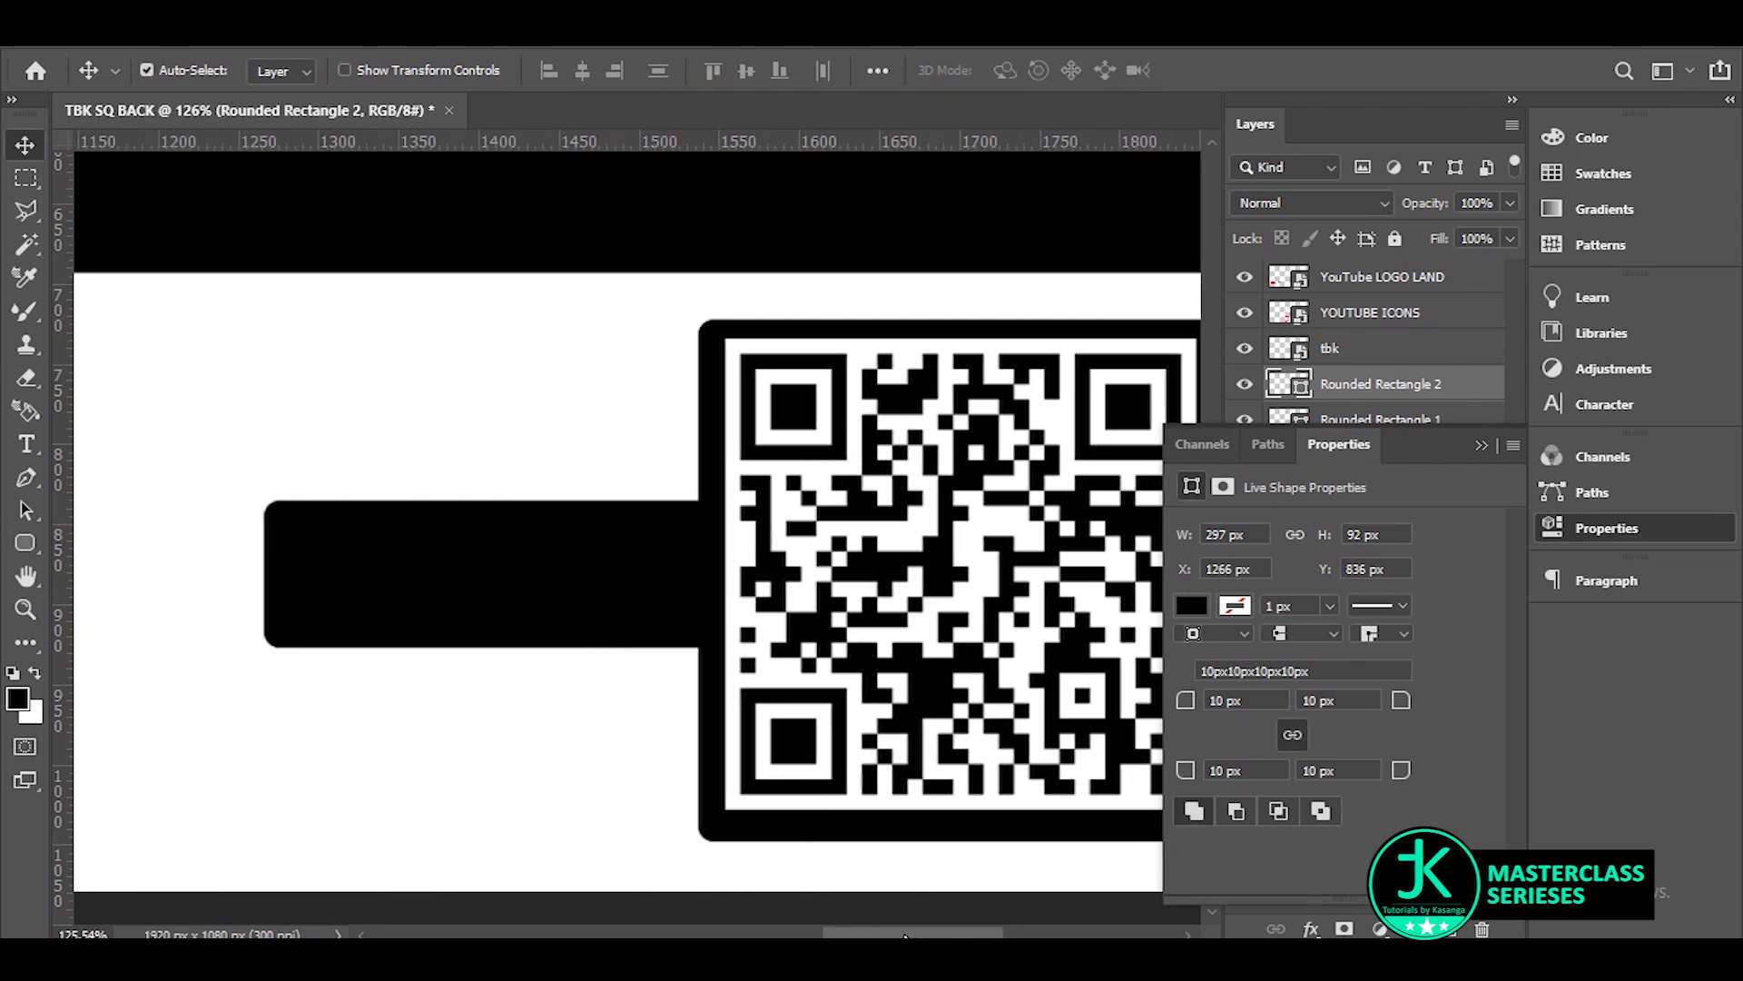
click(27, 443)
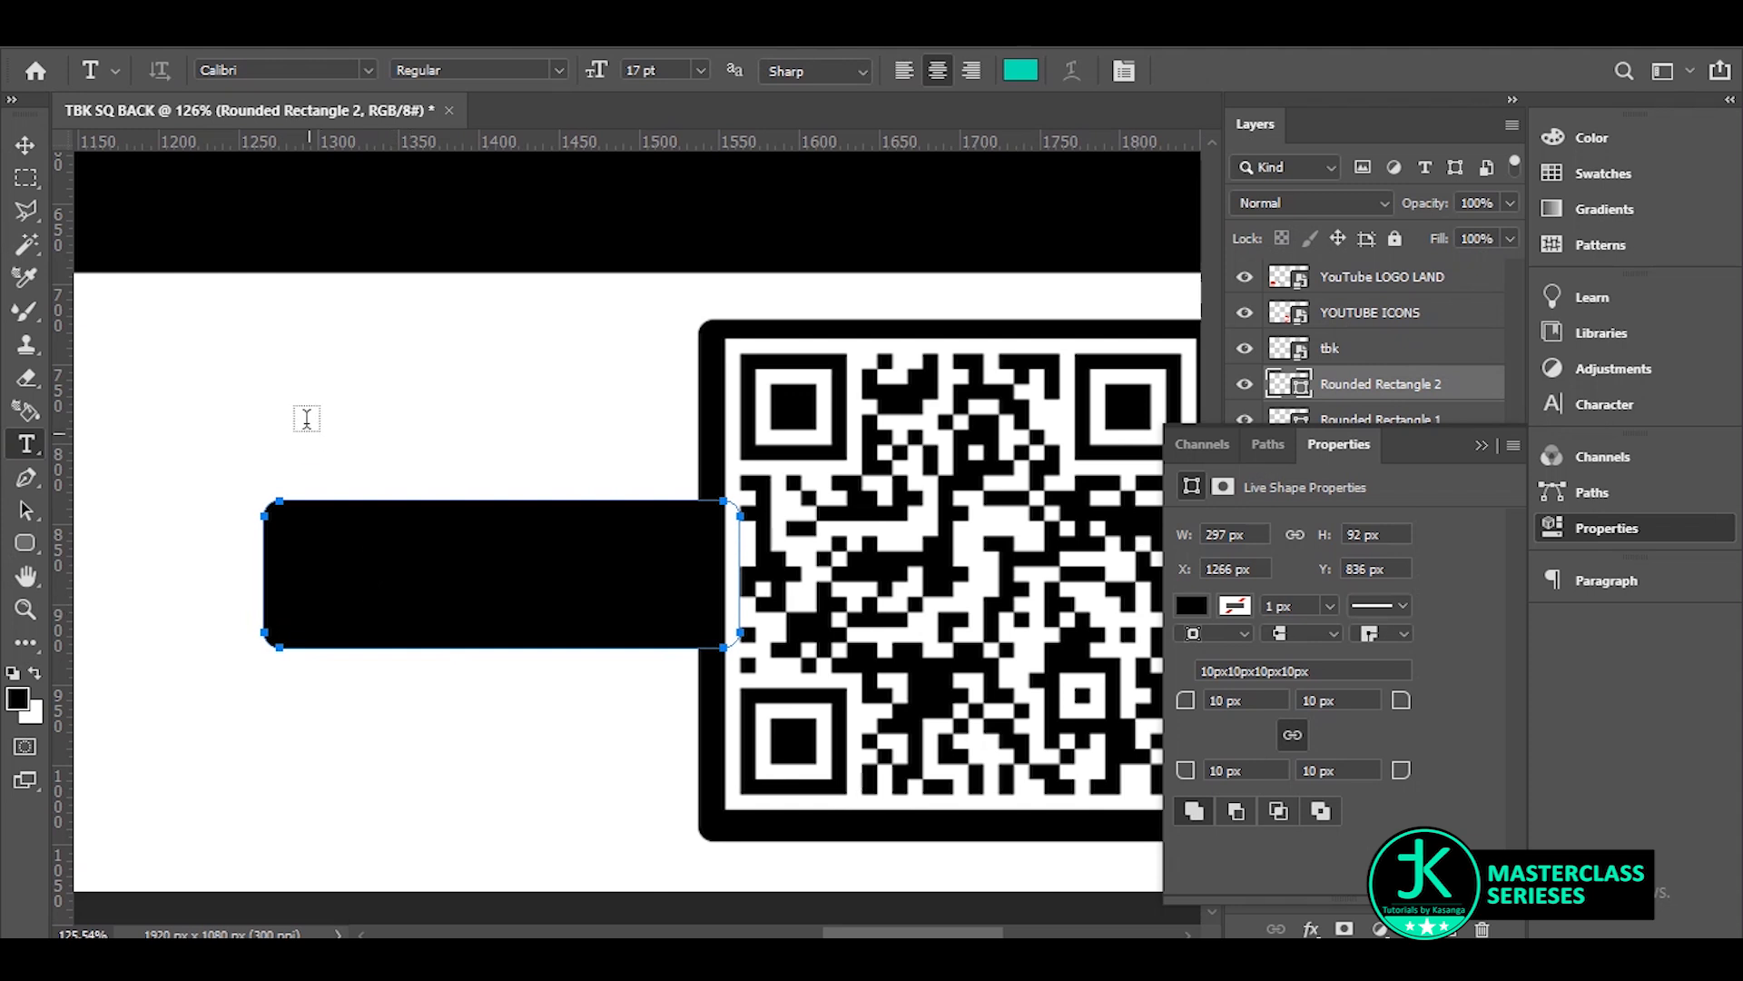
click(292, 387)
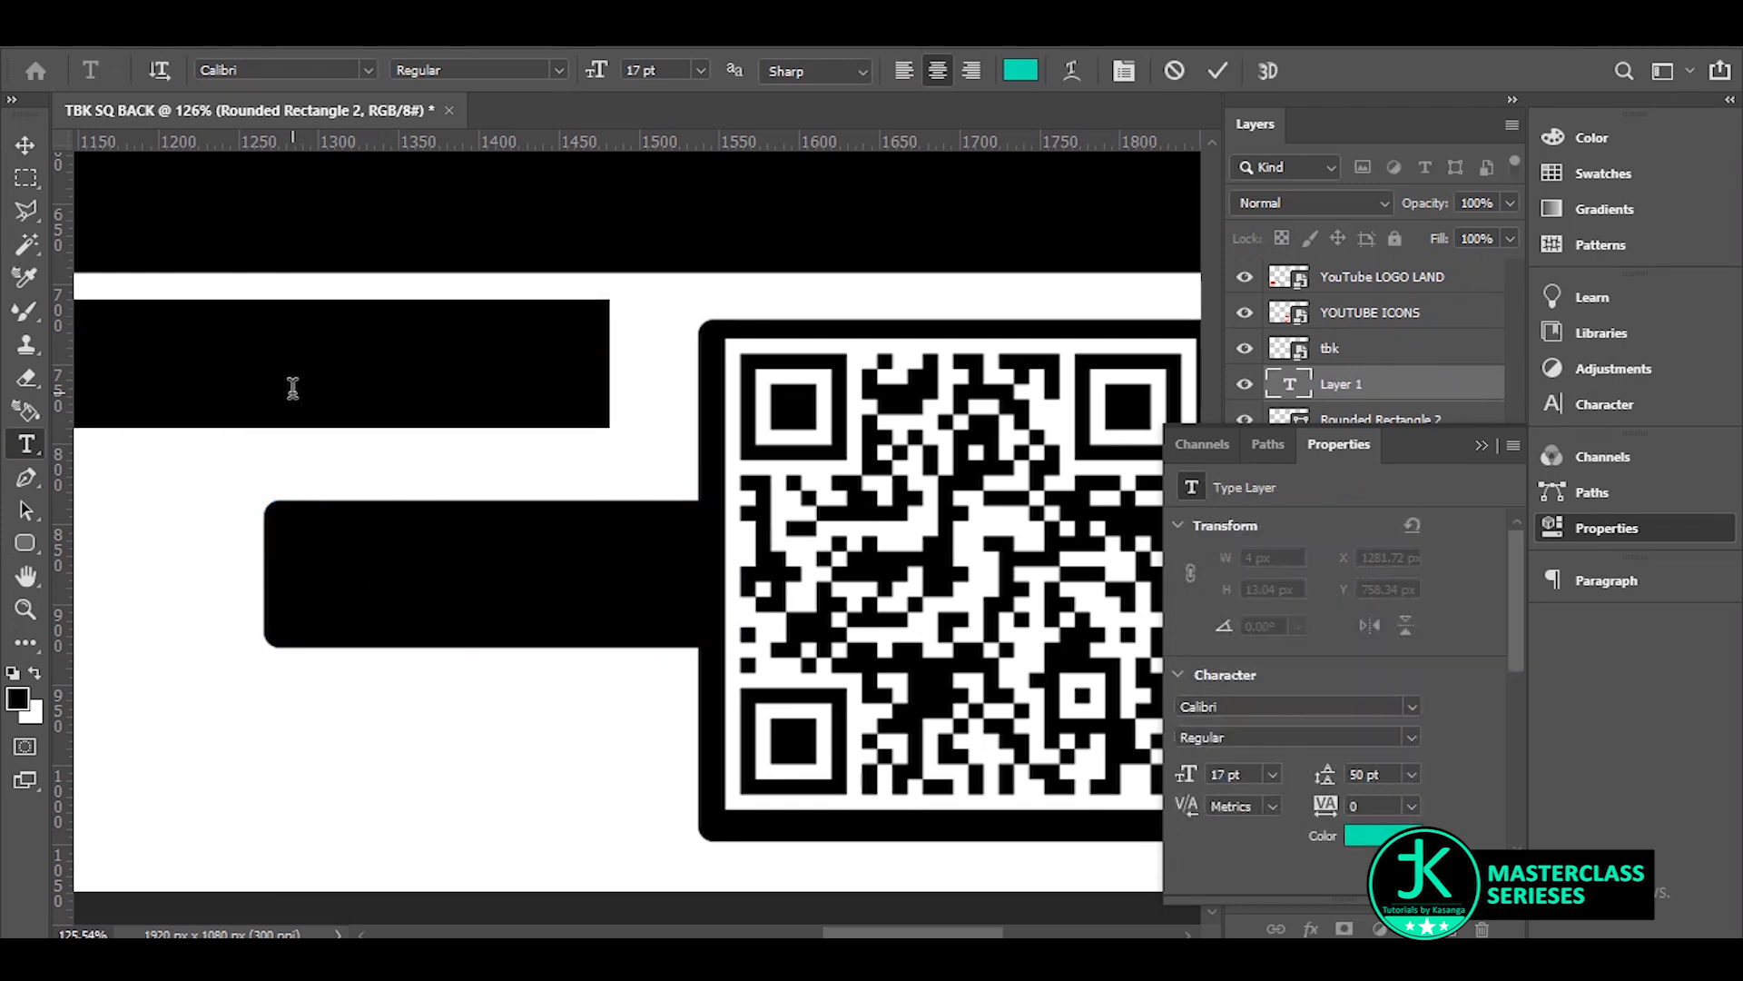
text(SCA)
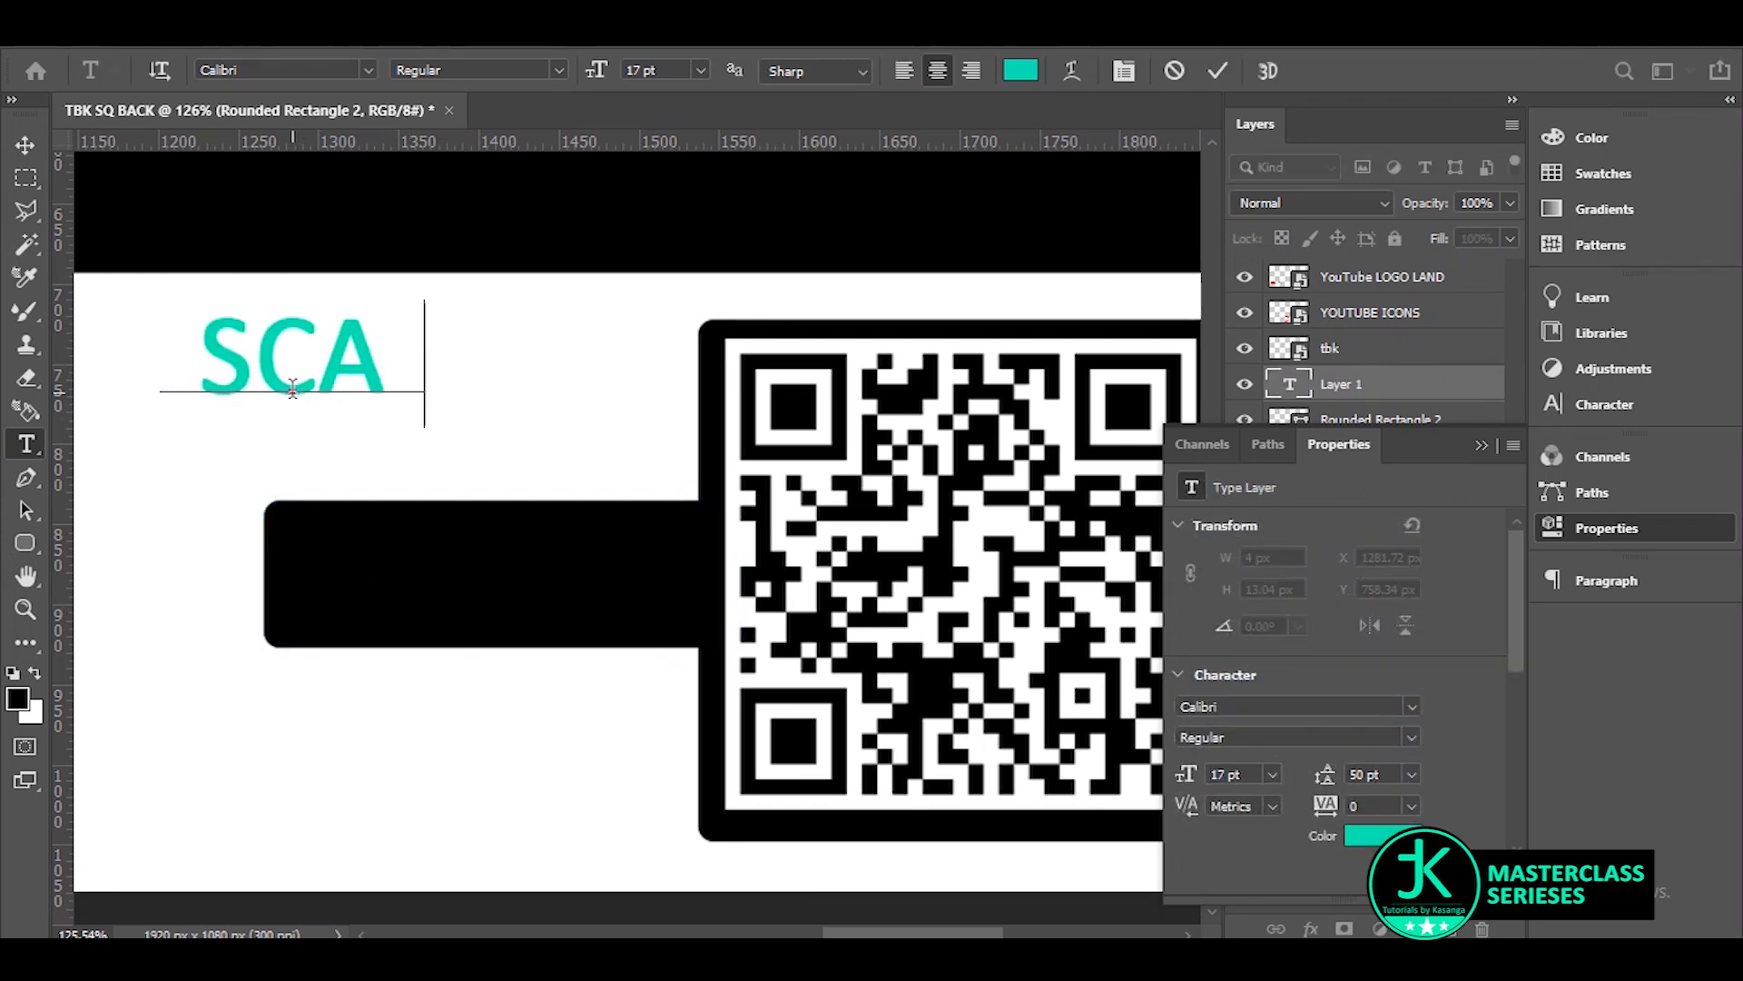
text(N ME)
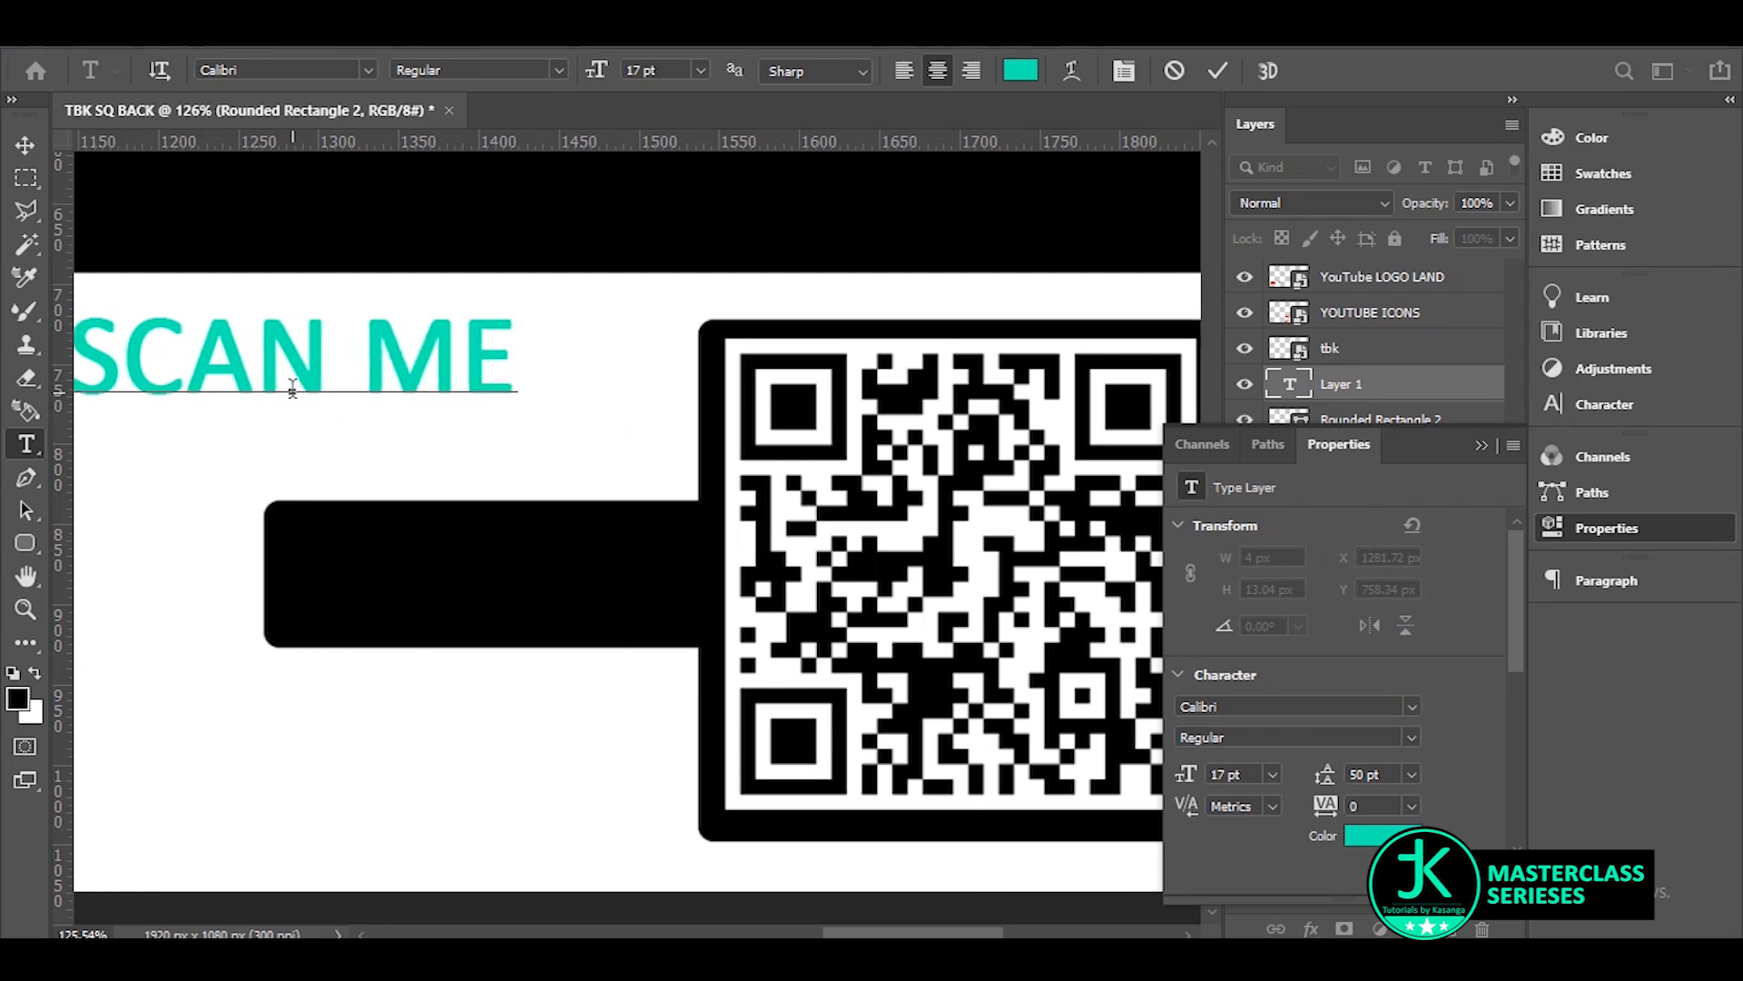
key(ctrl+a)
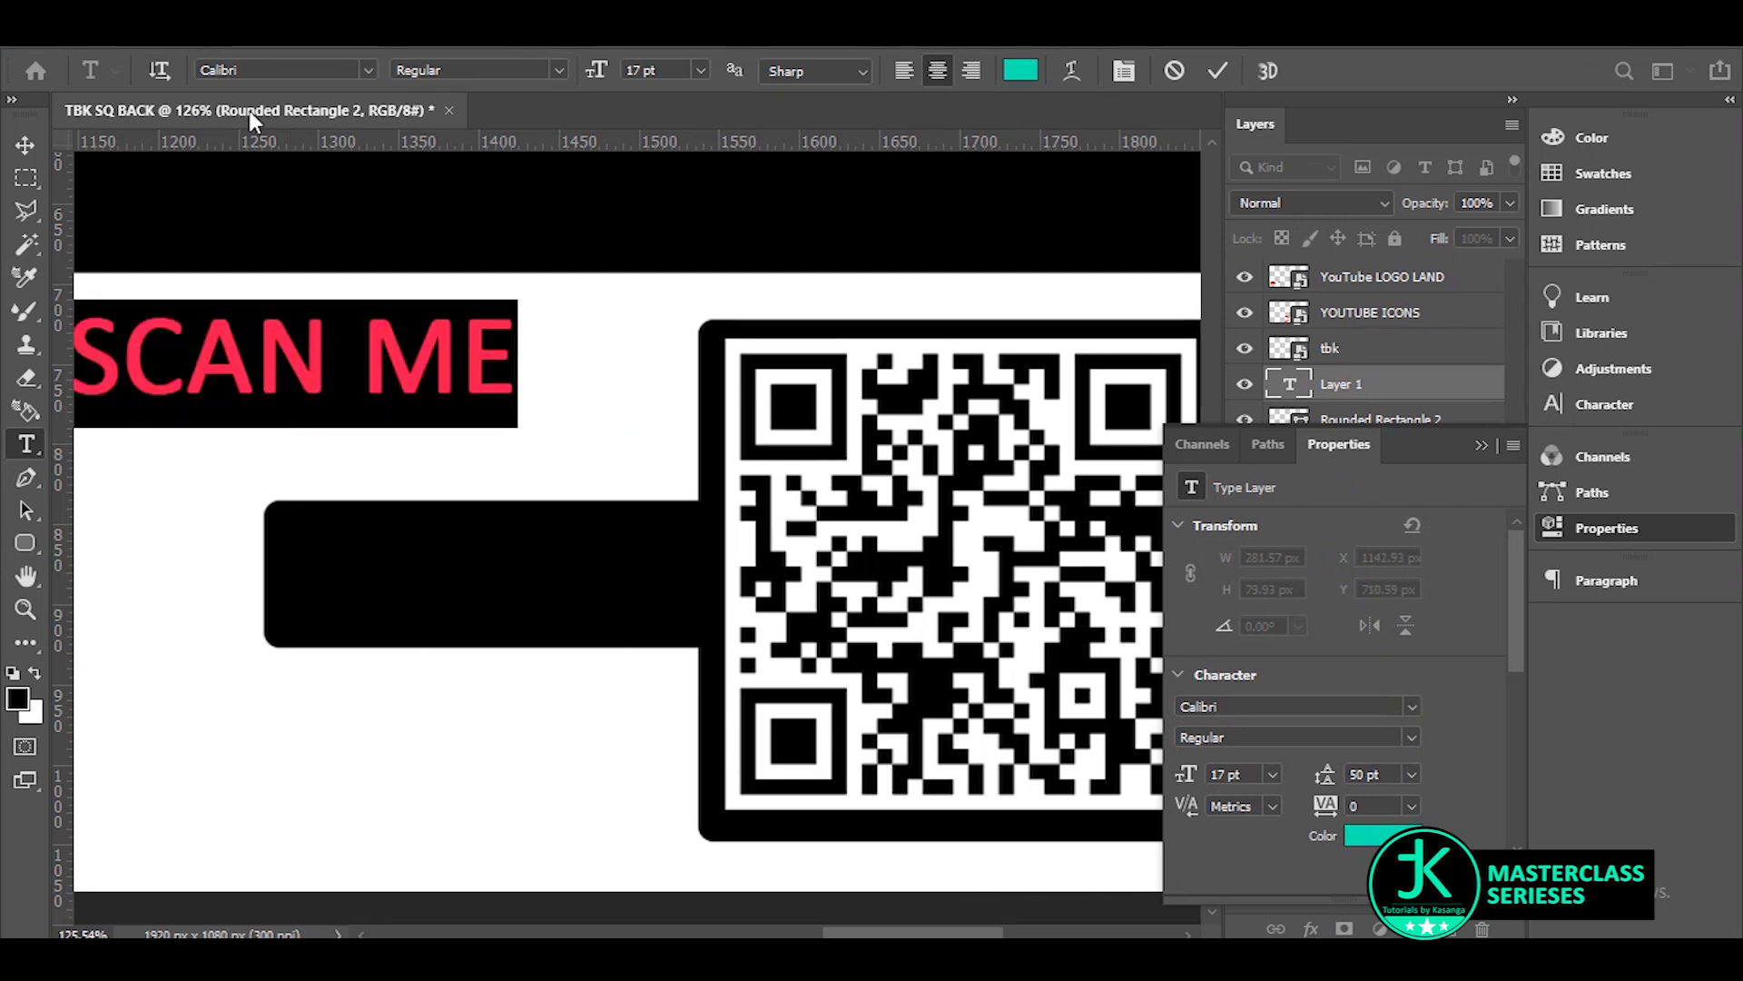
click(162, 262)
Move the SCAN ME text onto the black rounded bar and narrow it to about 84.73% width so it fits.
key(v)
drag(280, 351, 471, 560)
key(ctrl+t)
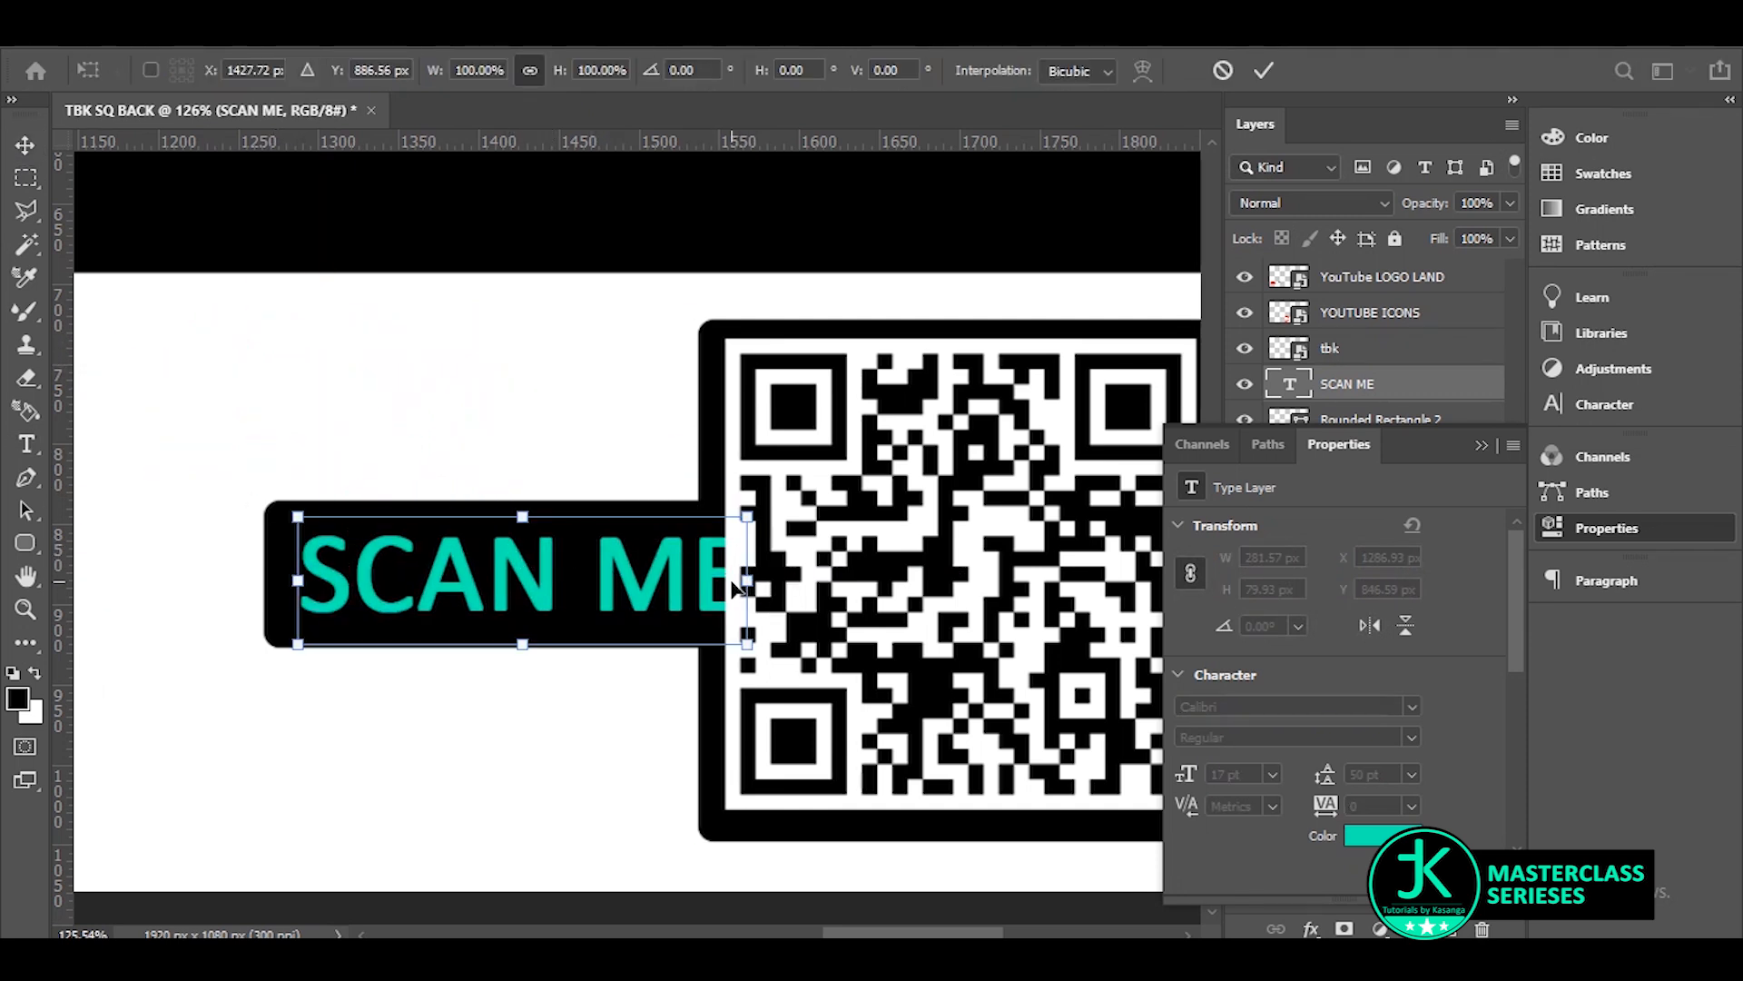
drag(746, 581, 678, 584)
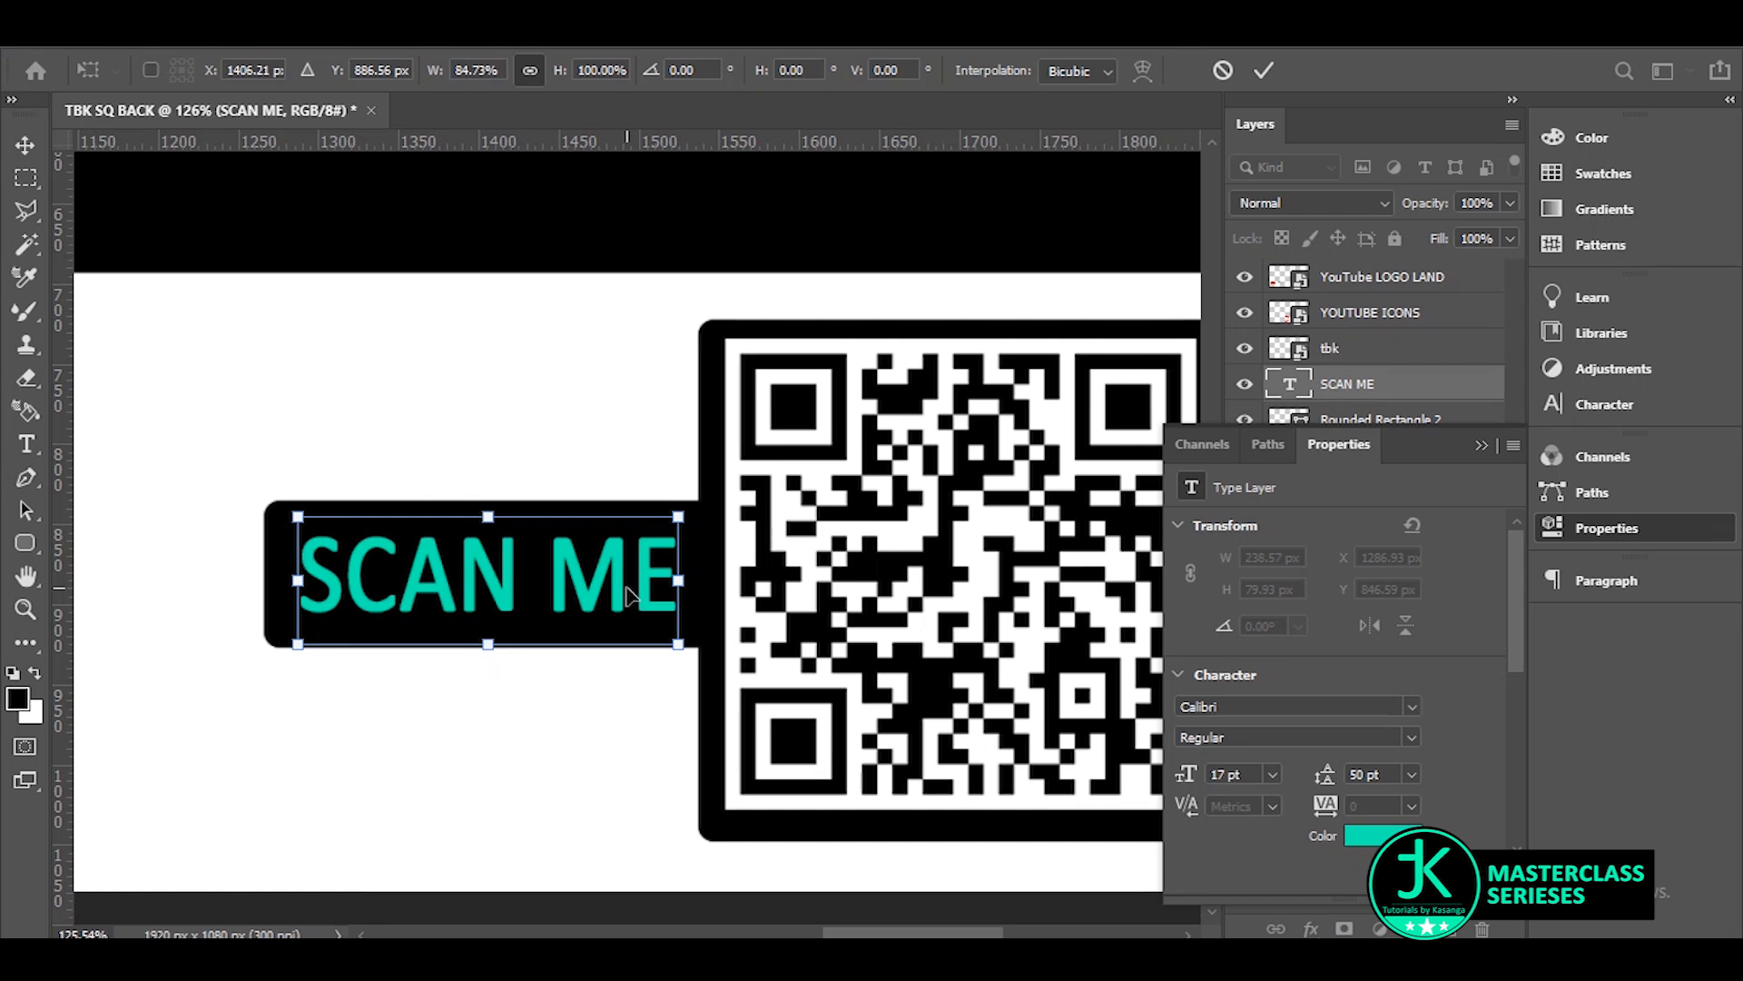
key(Return)
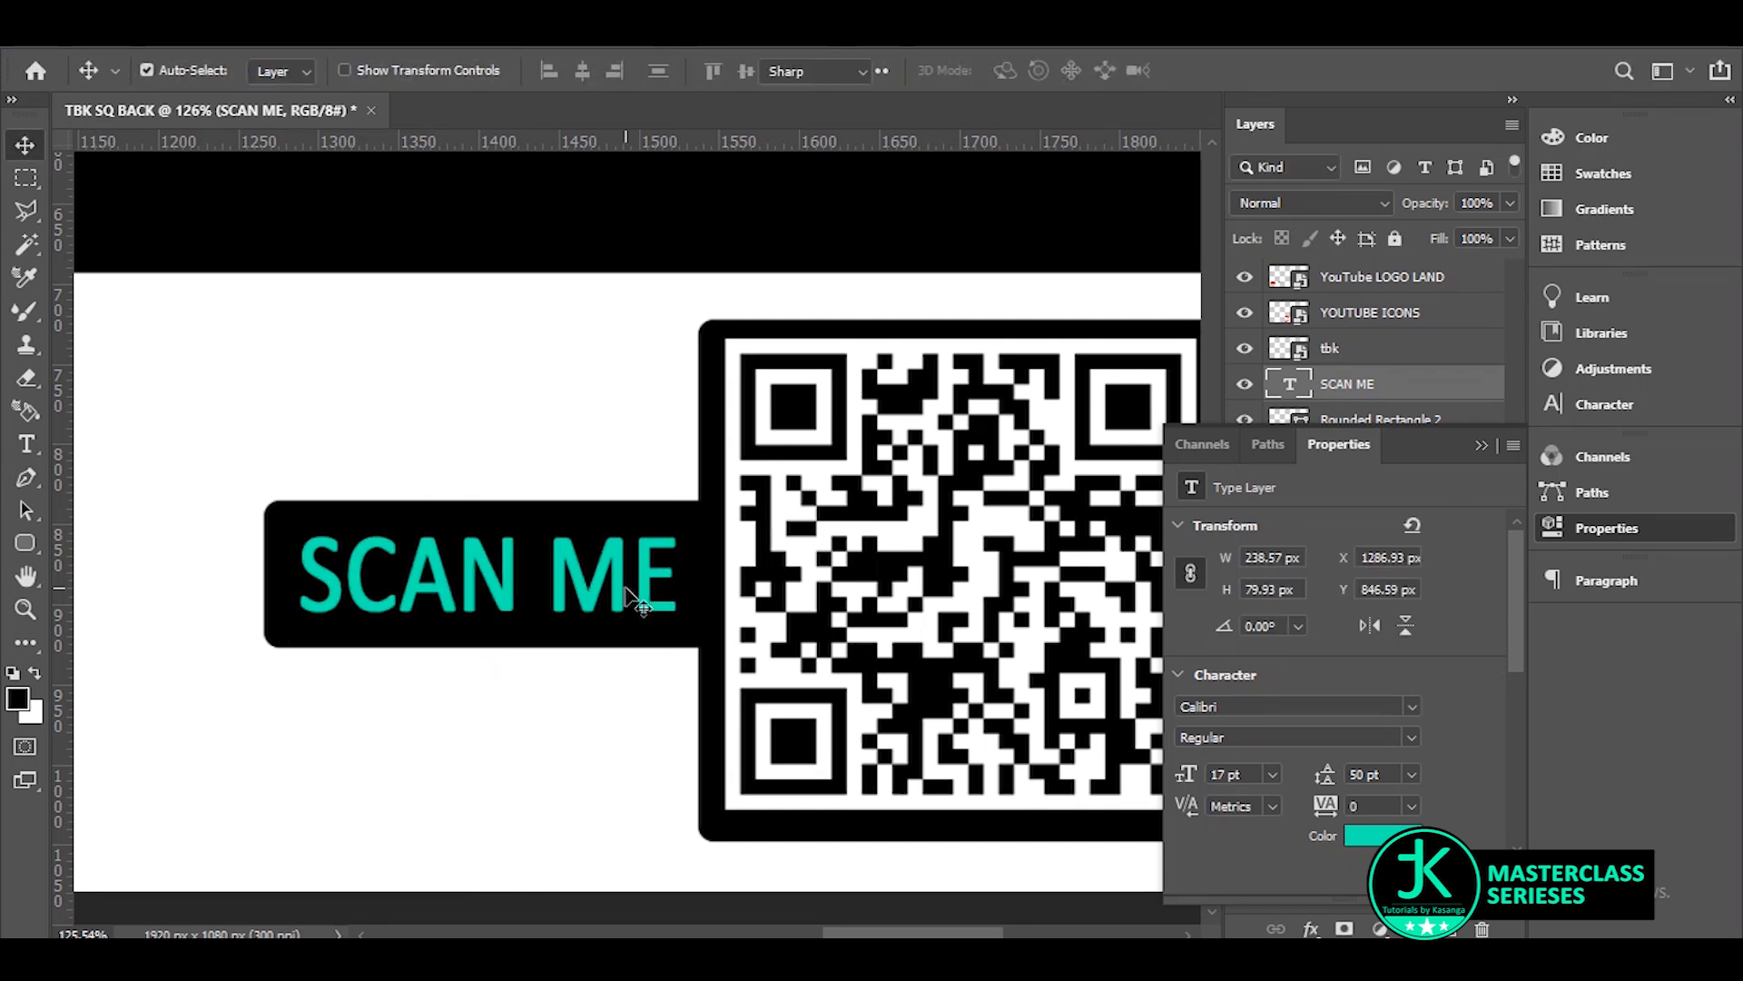
Change the SCAN ME text colour to white.
double_click(638, 598)
click(1020, 70)
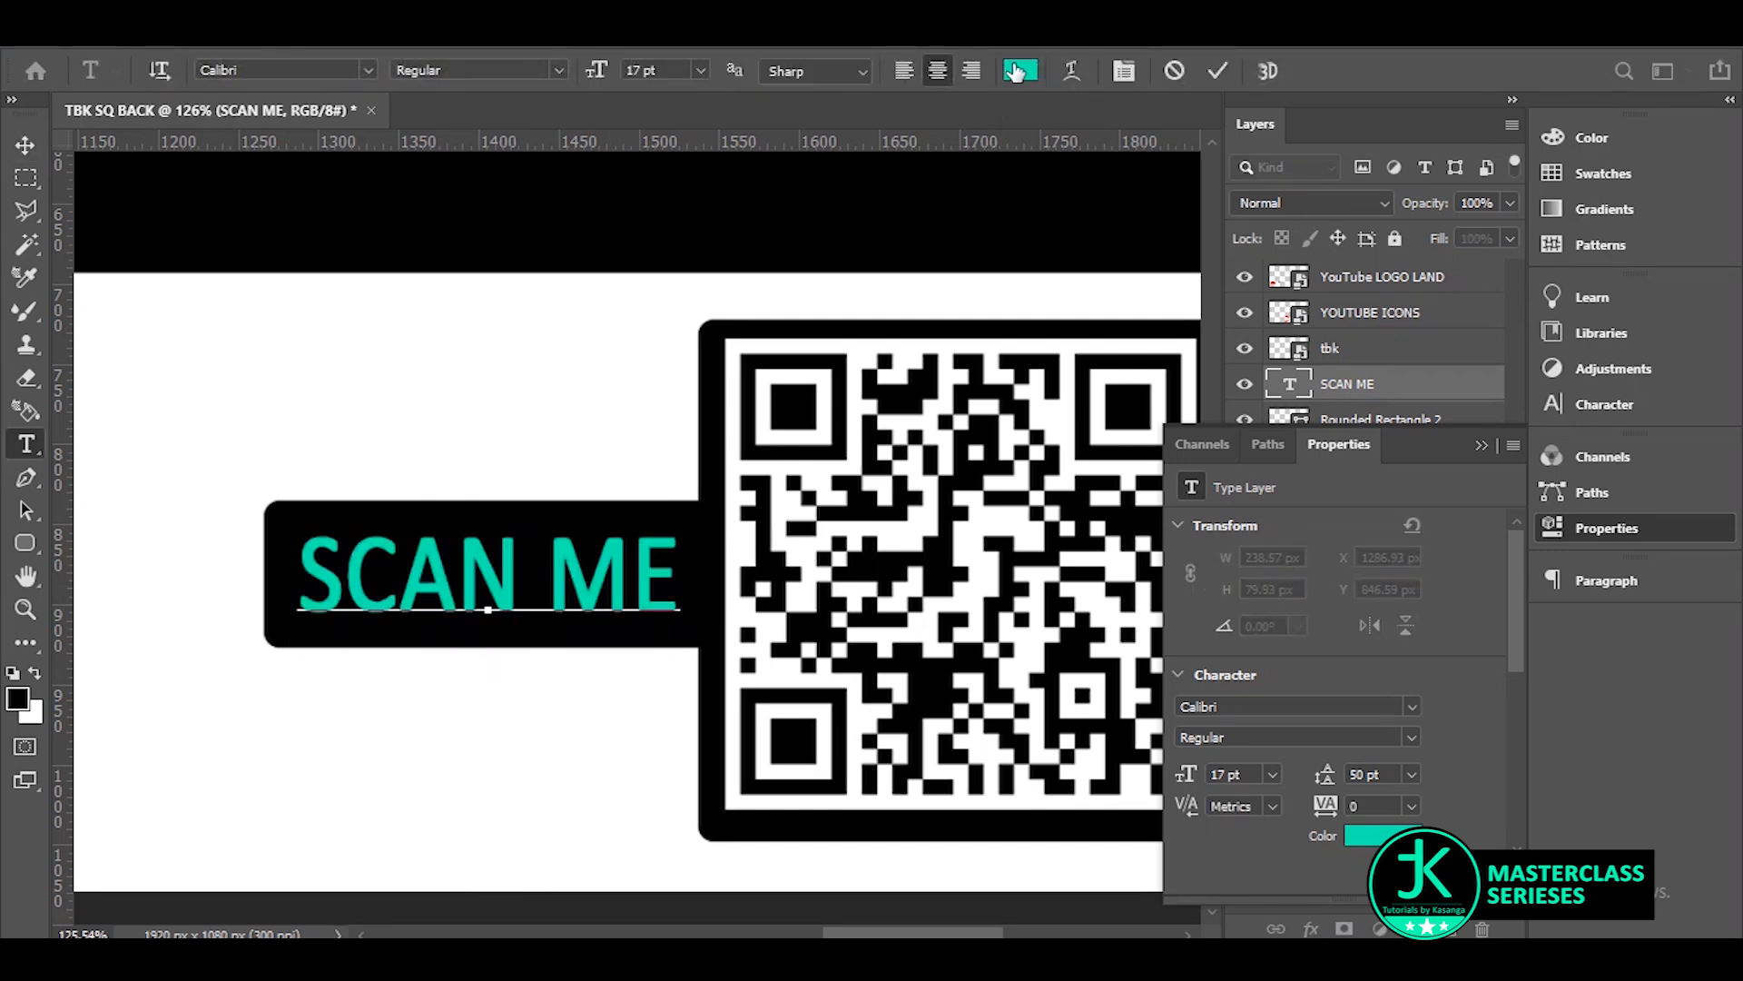
click(654, 357)
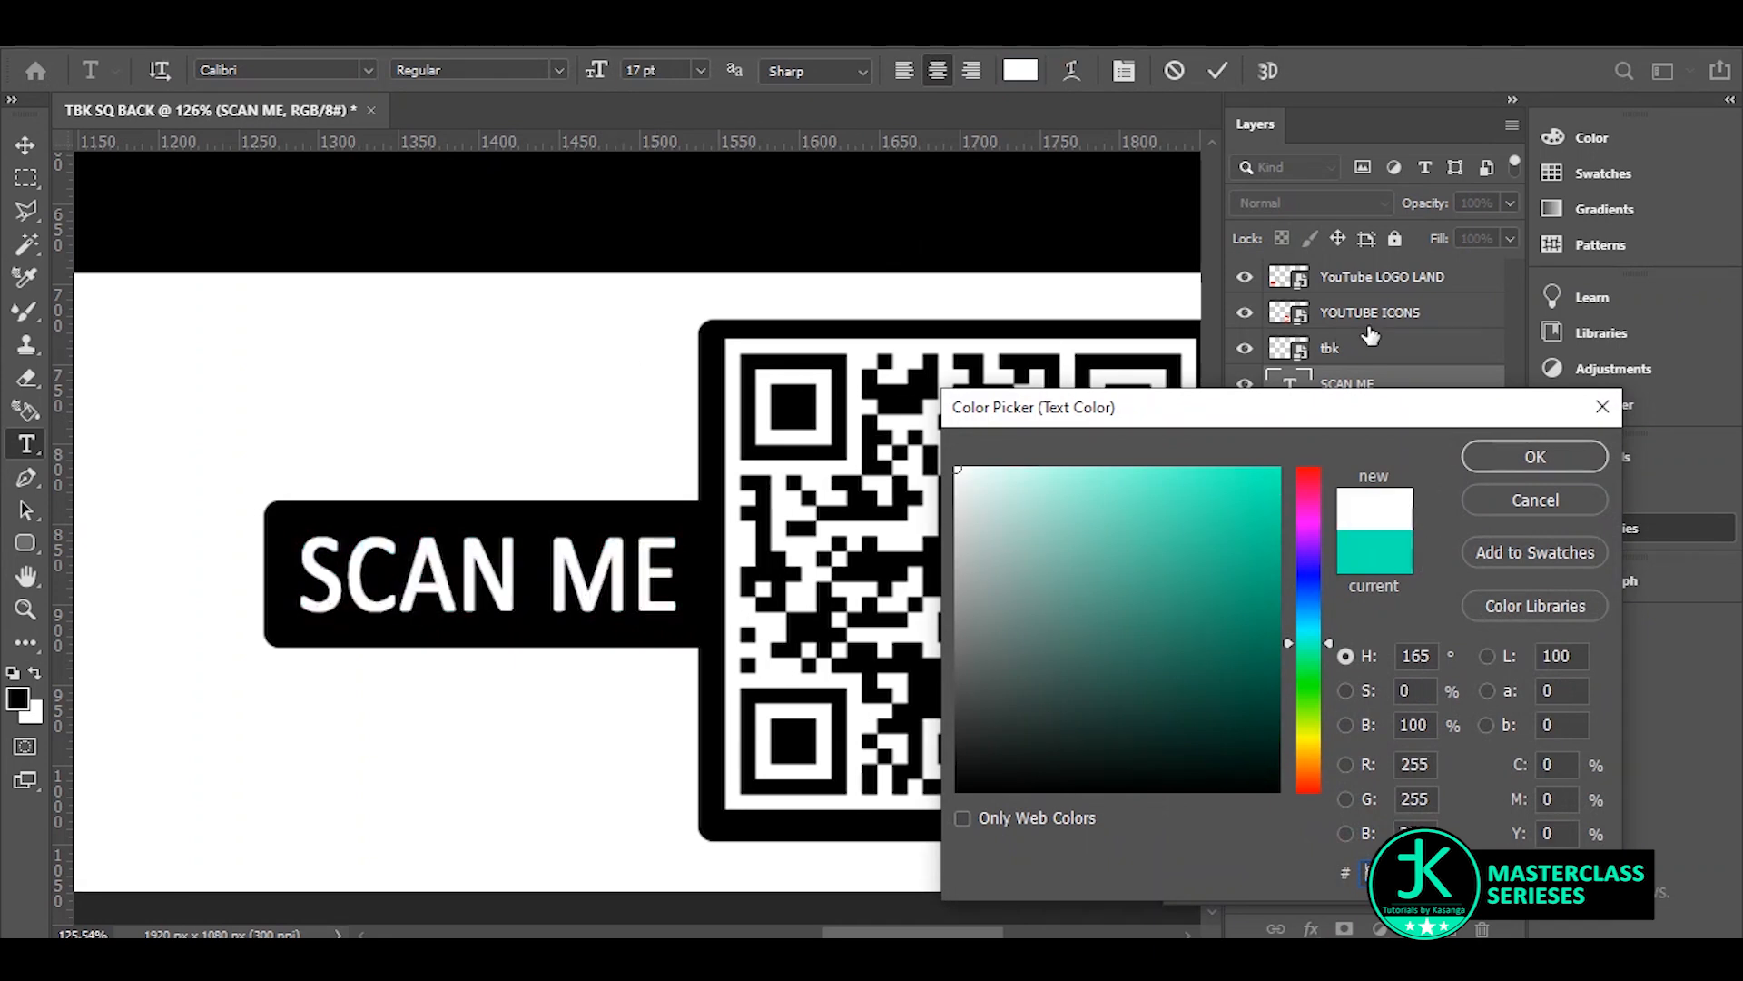
click(1525, 457)
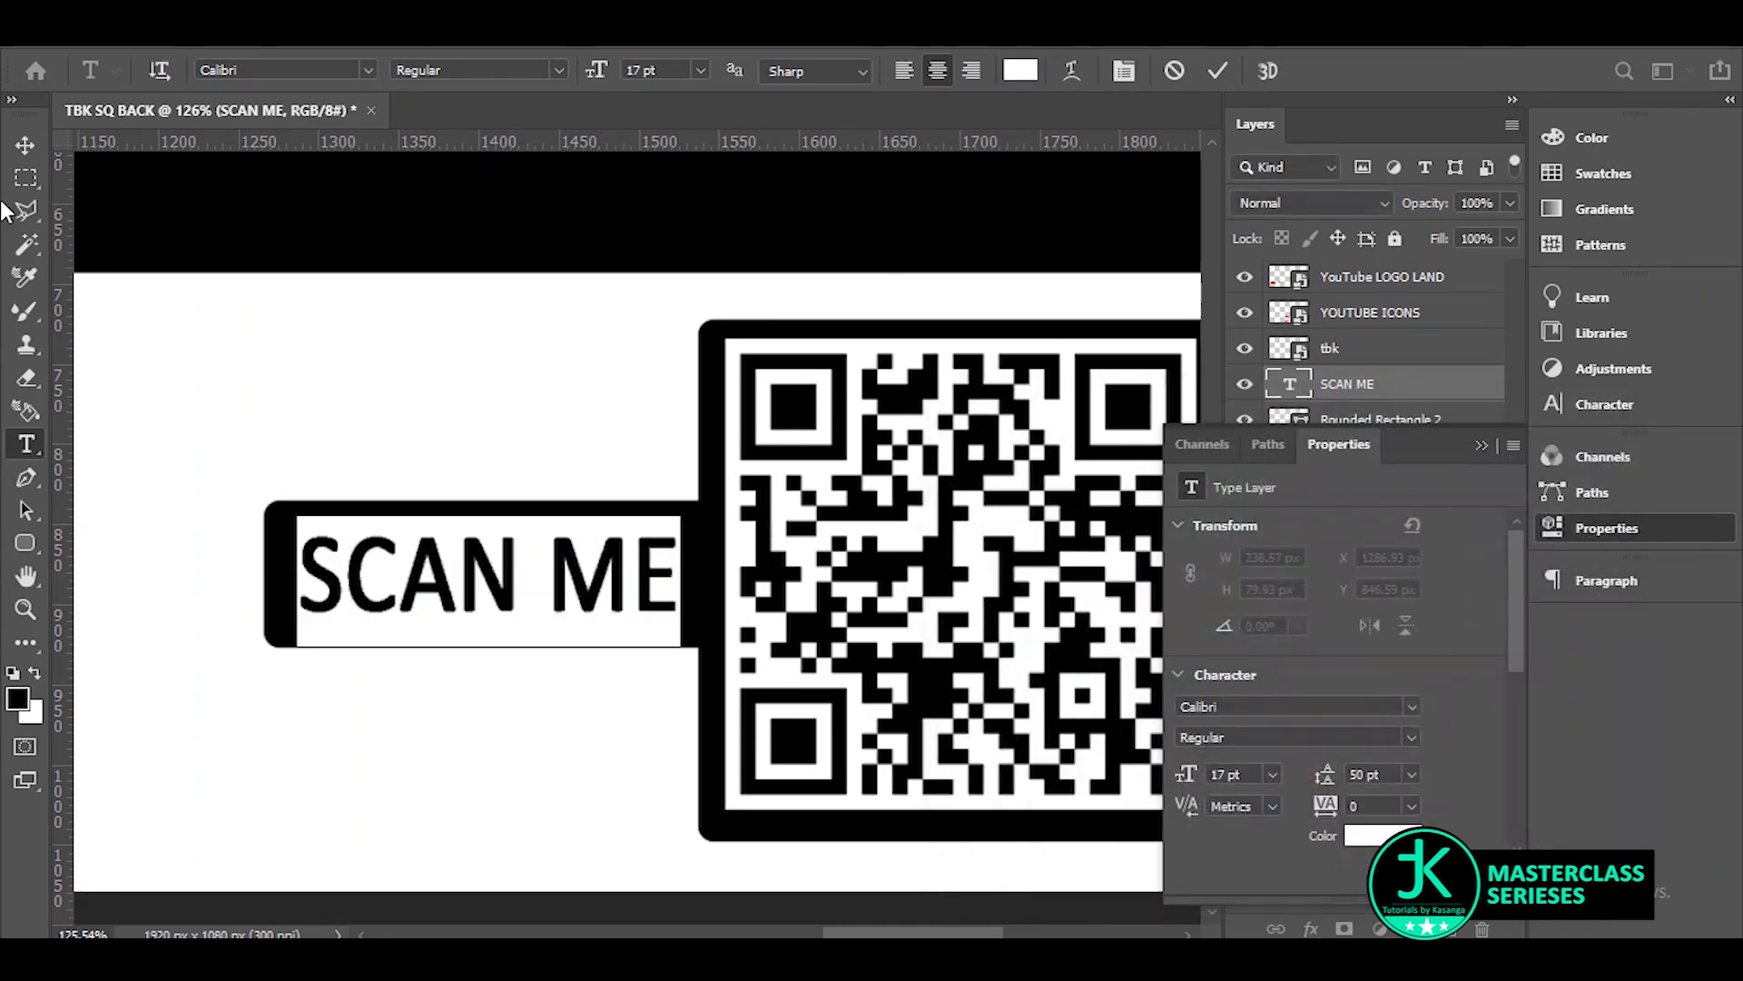
click(27, 146)
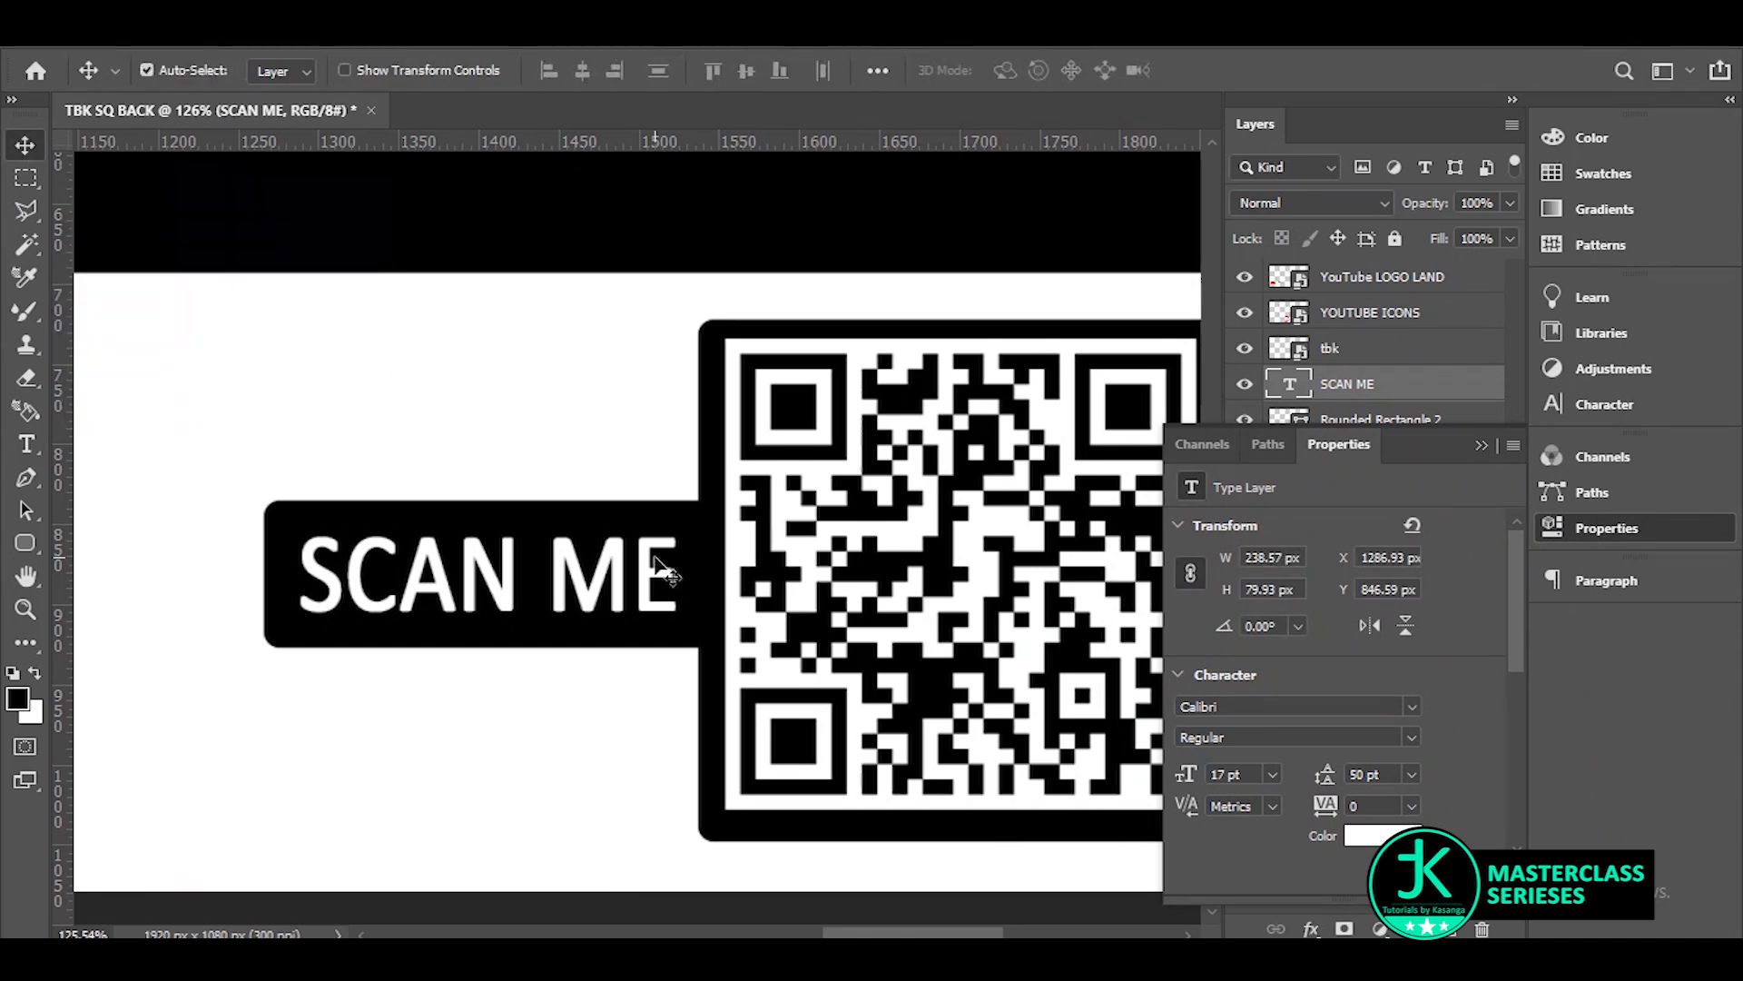
Group the tbk, SCAN ME, Rounded Rectangle 2 and Rounded Rectangle 1 layers.
scroll(661, 567, down, 6)
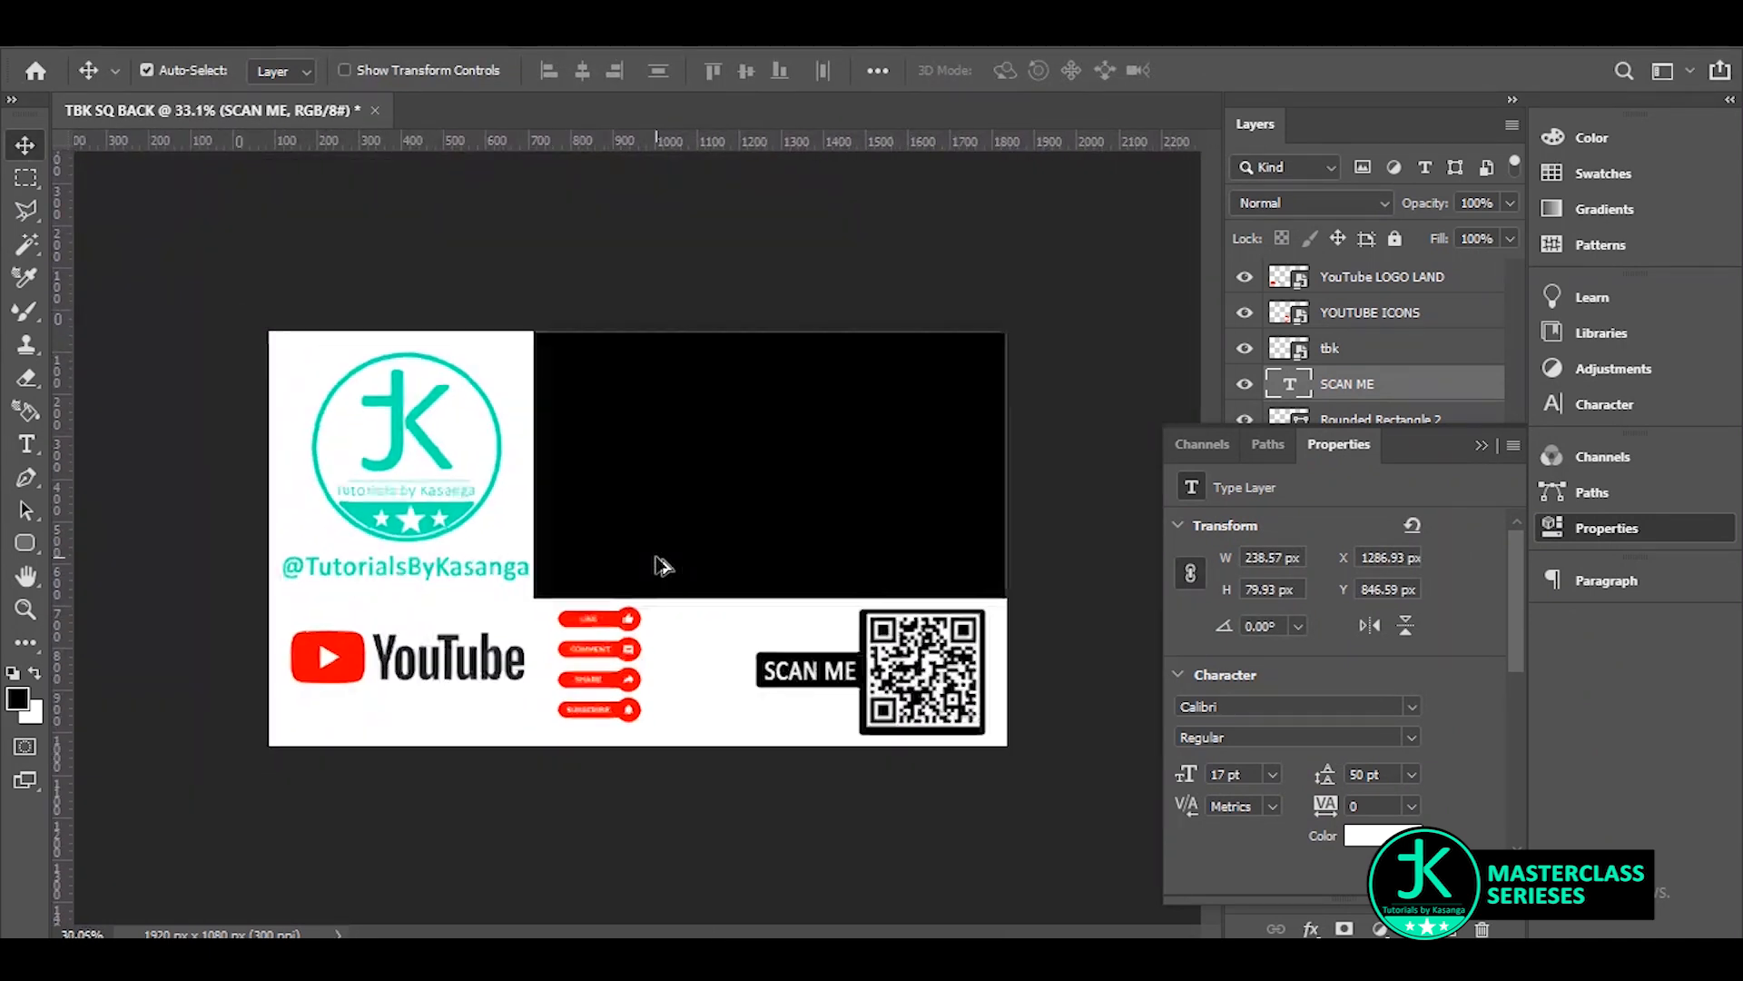
scroll(661, 567, down, 1)
scroll(661, 567, down, 1)
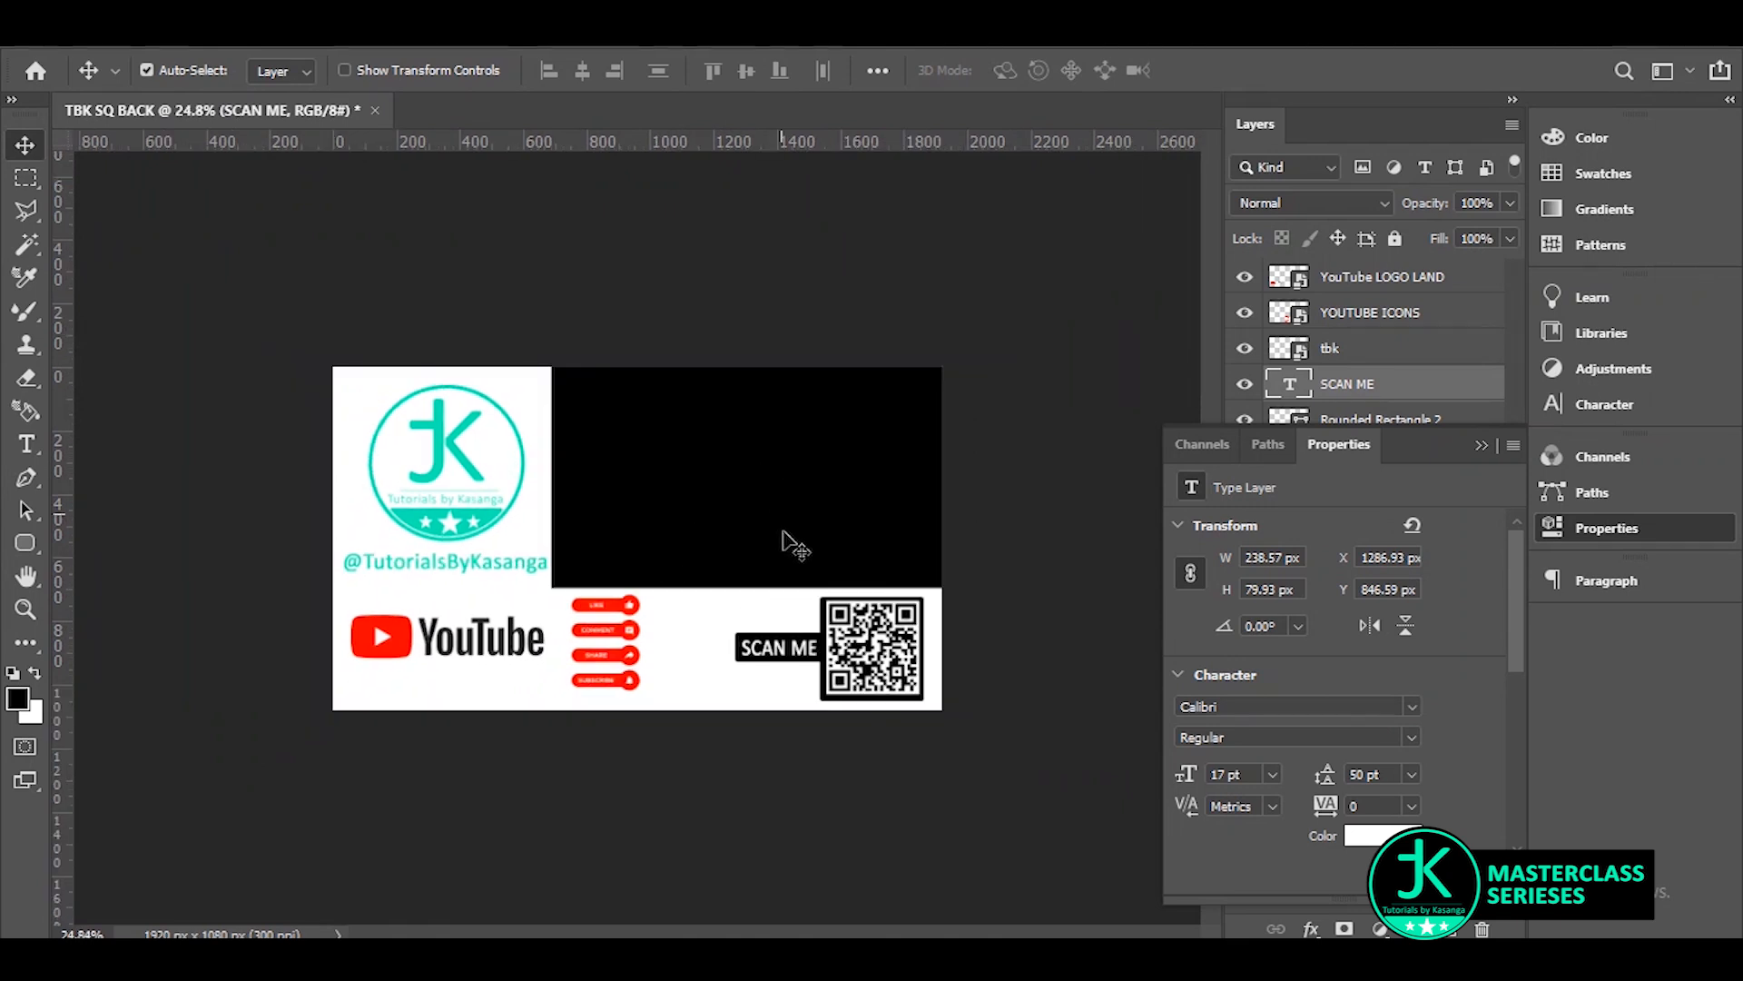
click(1480, 446)
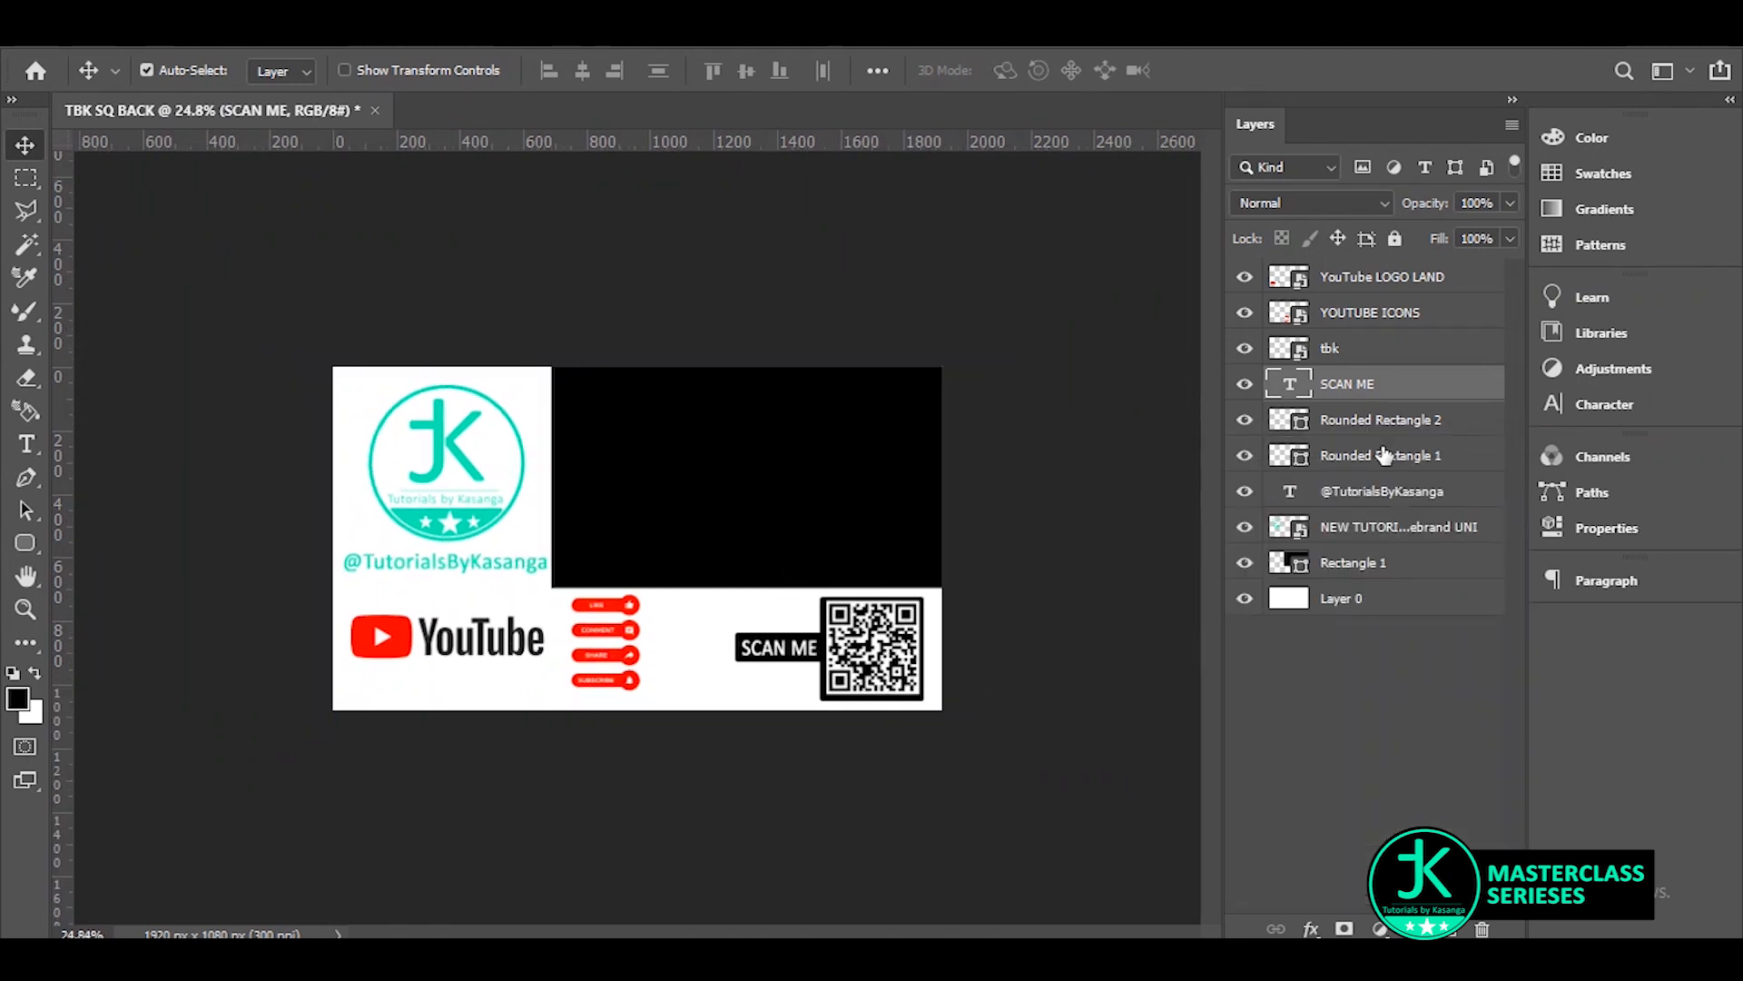
click(1246, 350)
click(1246, 349)
click(1419, 365)
click(1246, 456)
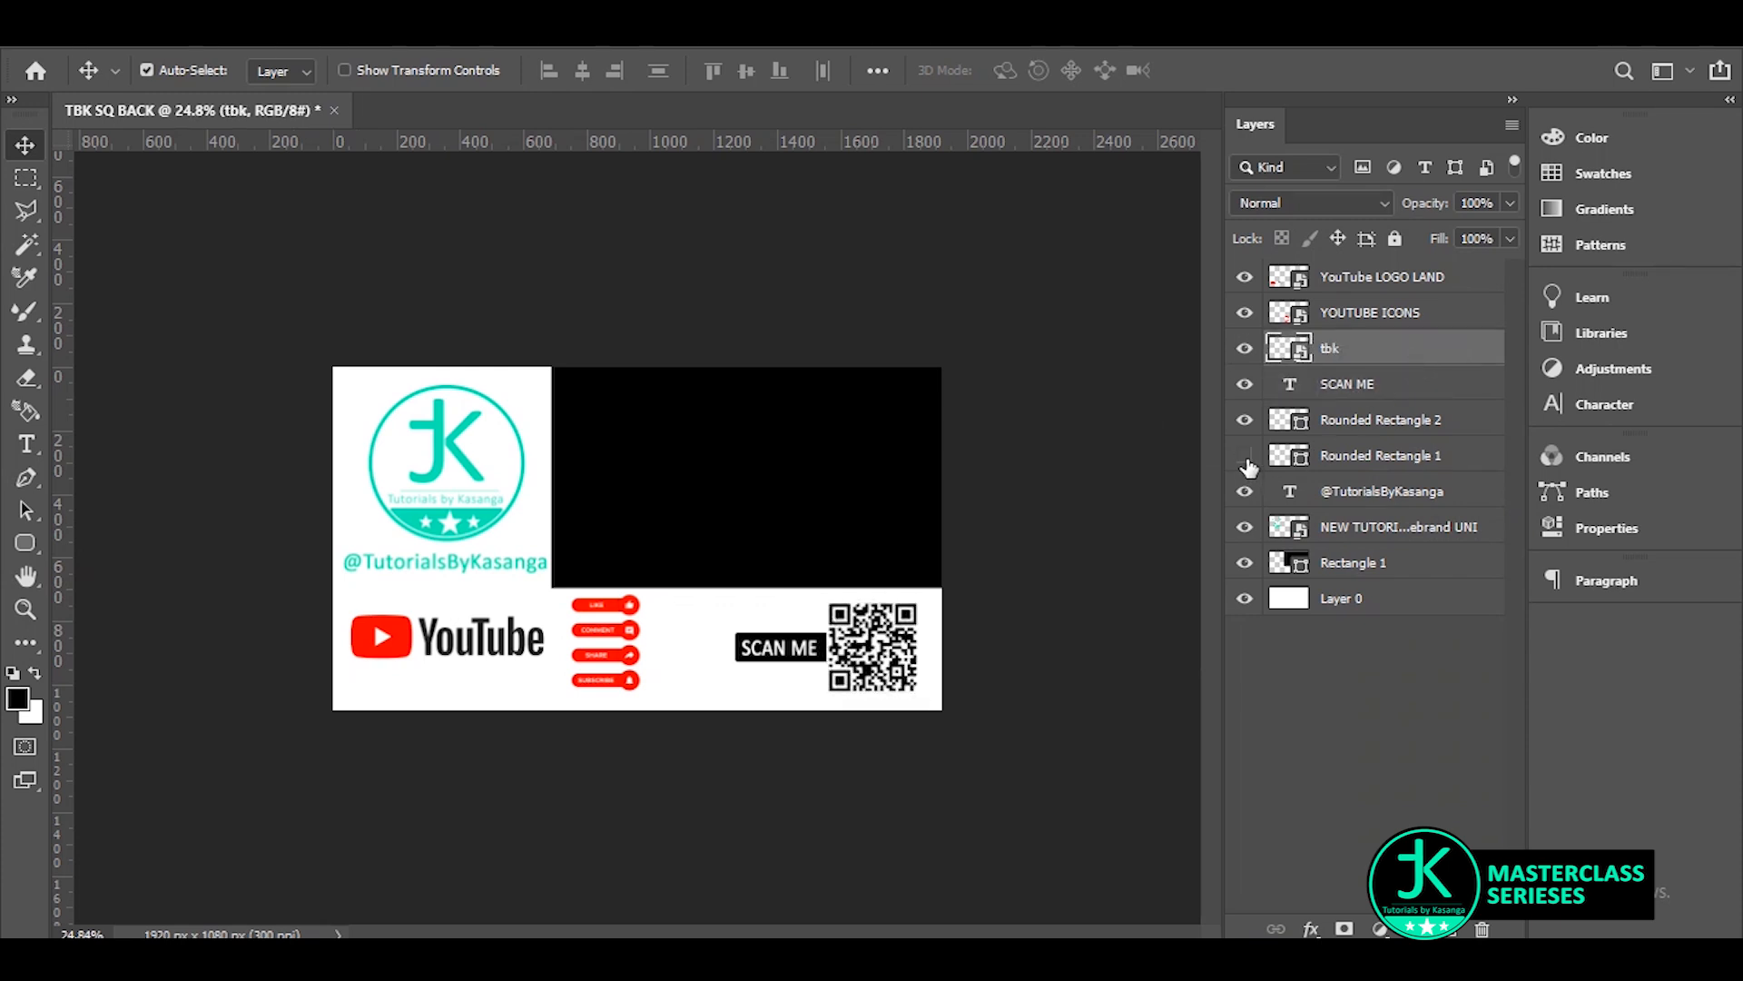
click(1245, 457)
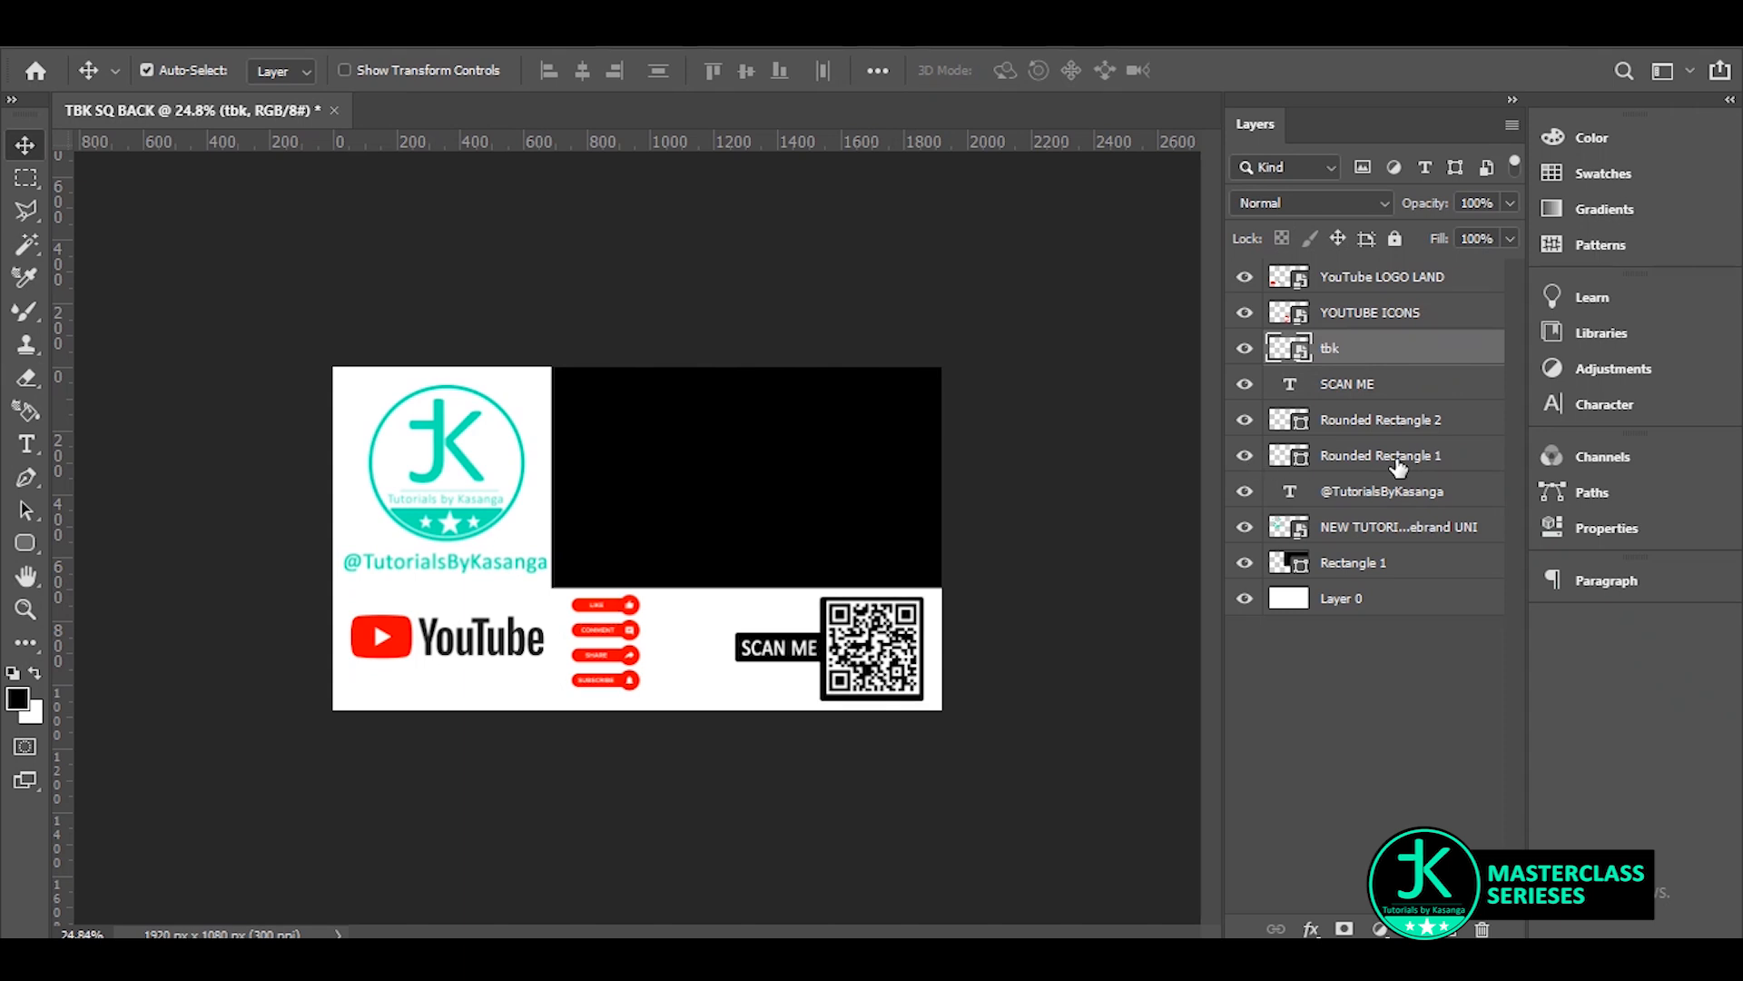
shift+click(1398, 458)
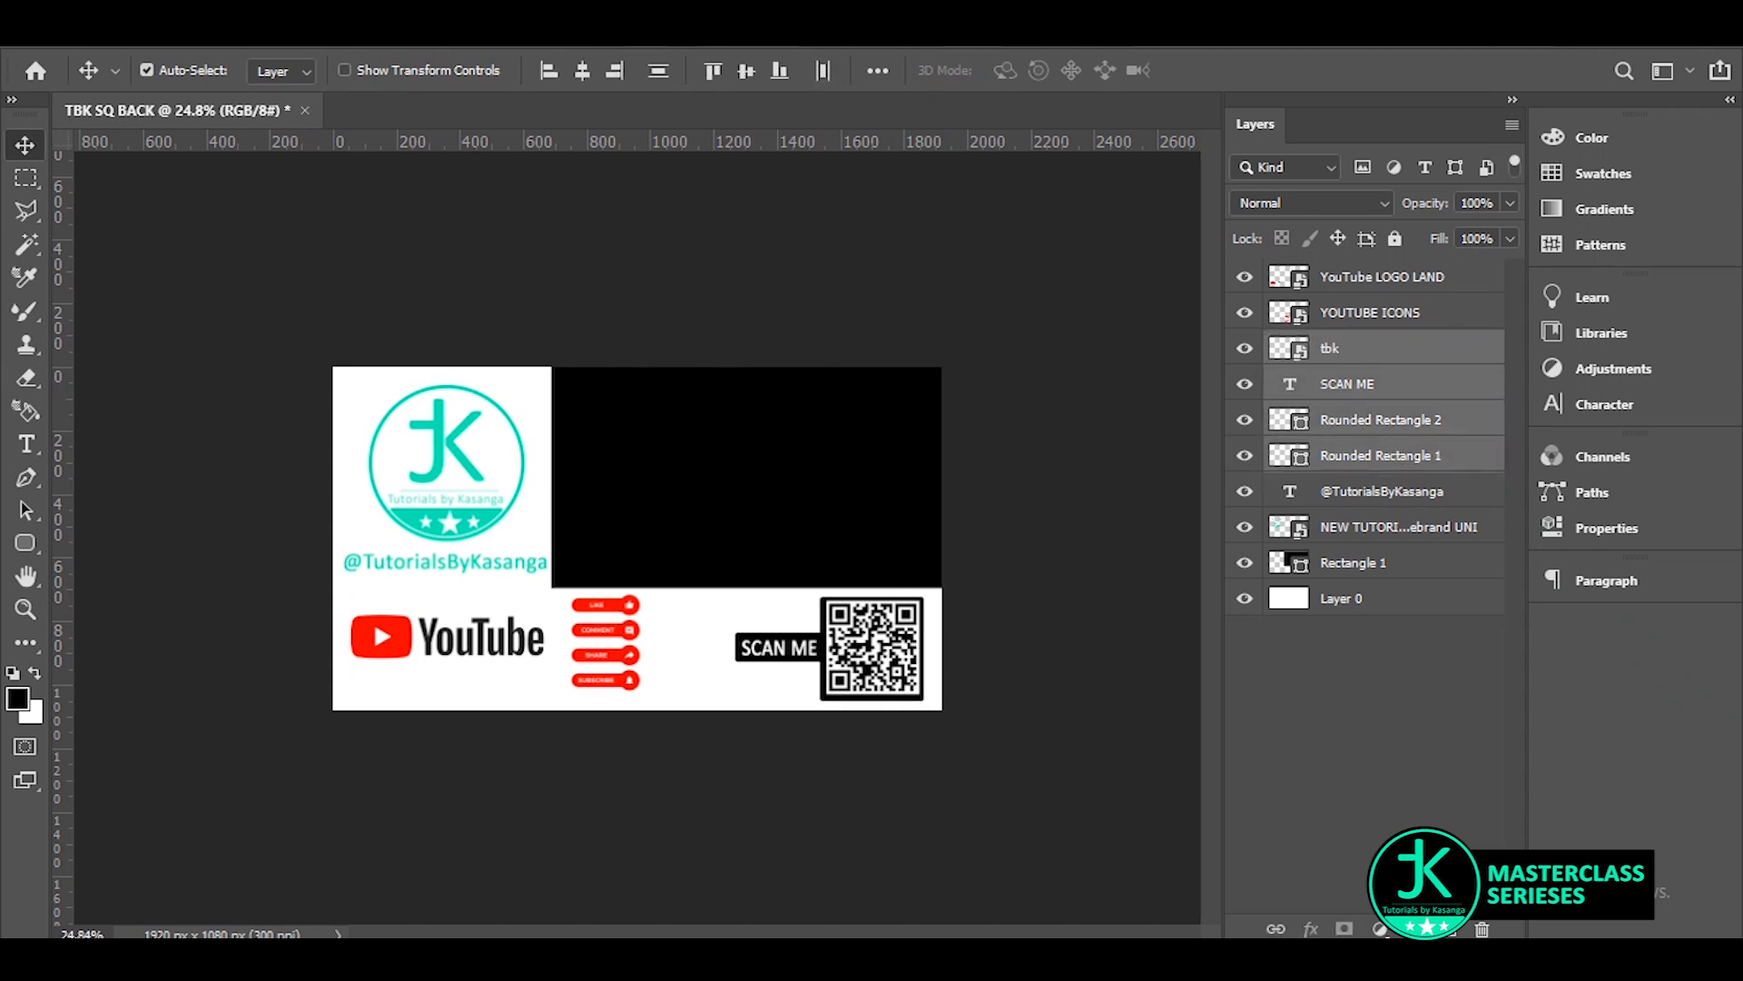
key(ctrl+g)
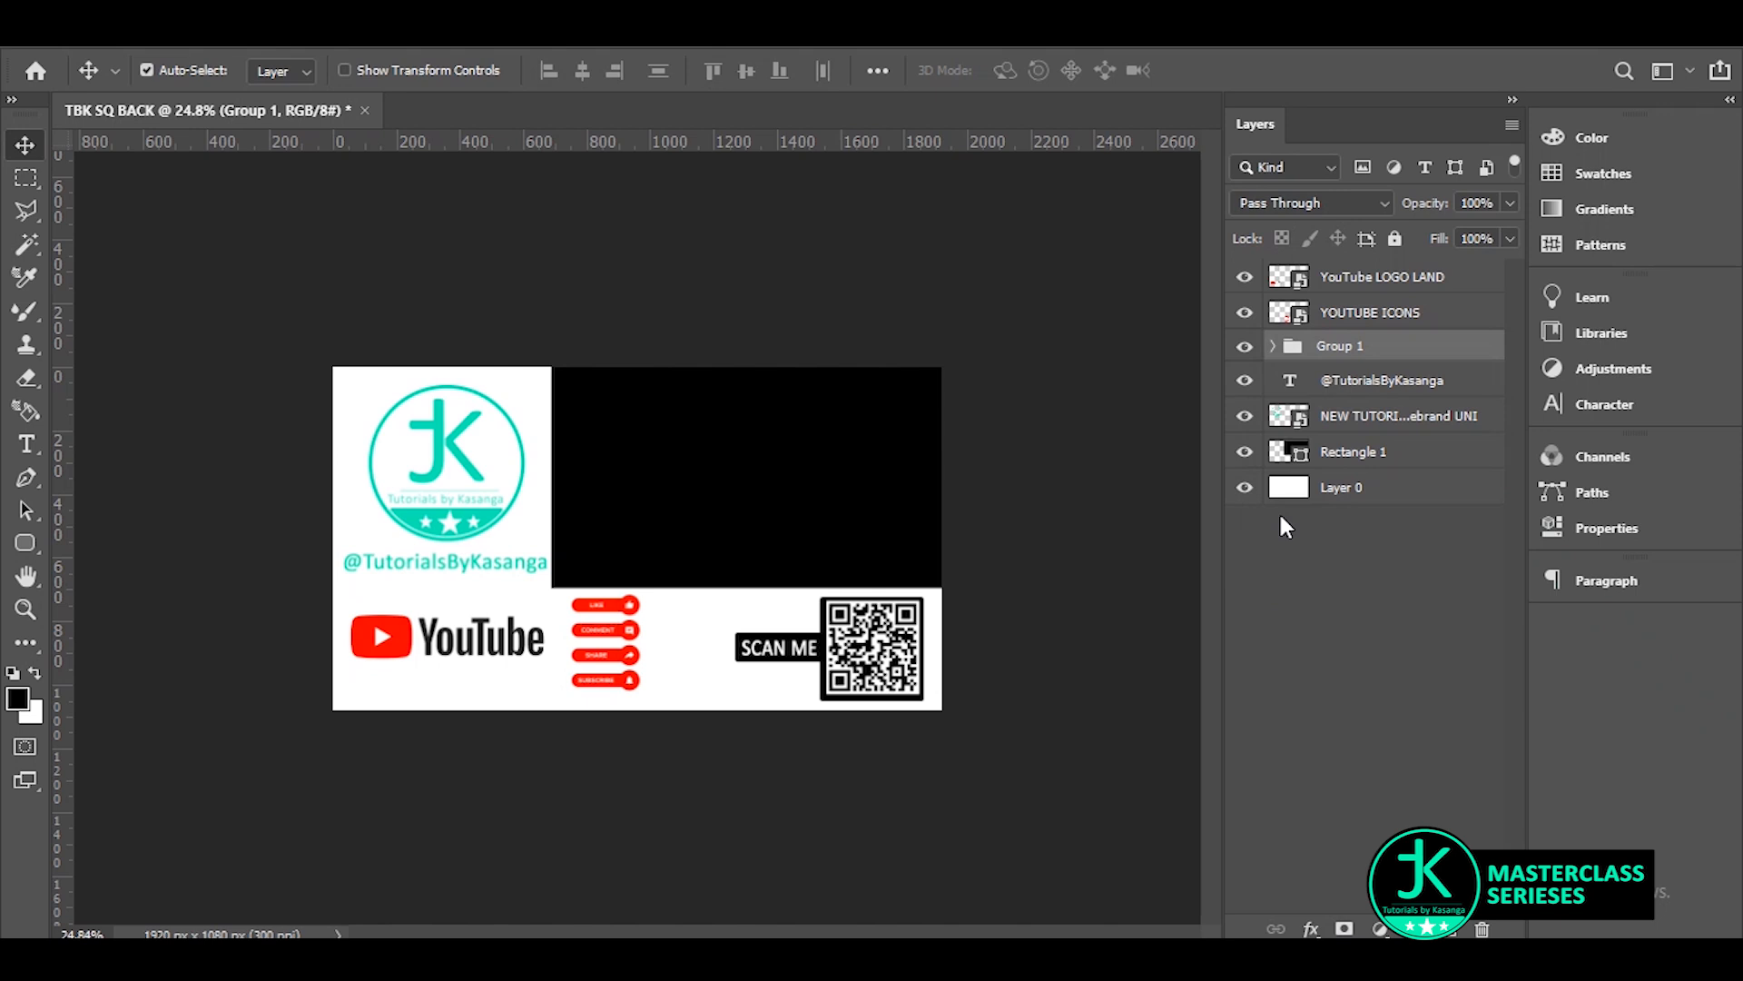
Move the QR code group left within the white strip to about X 1484 px, Y 890 px.
click(1243, 349)
click(1243, 349)
key(ctrl+t)
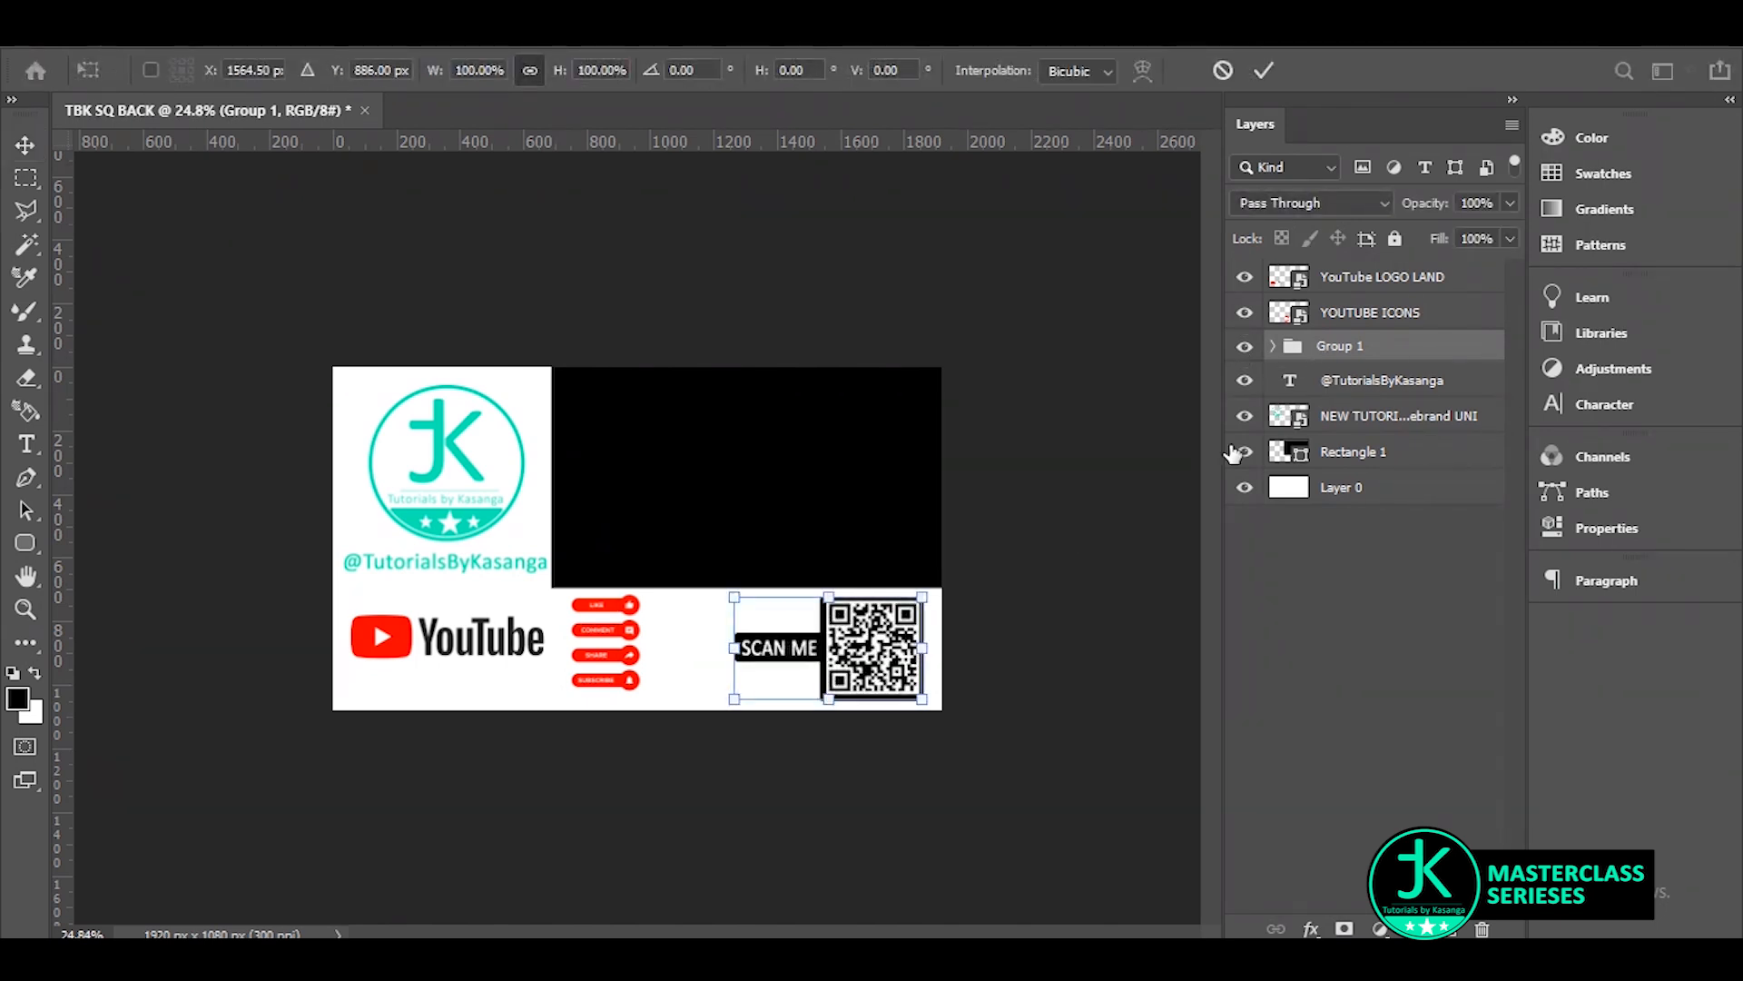
mouse_move(865, 686)
mouse_down()
mouse_move(878, 672)
mouse_move(859, 677)
mouse_move(848, 655)
mouse_move(851, 673)
mouse_move(854, 655)
mouse_up()
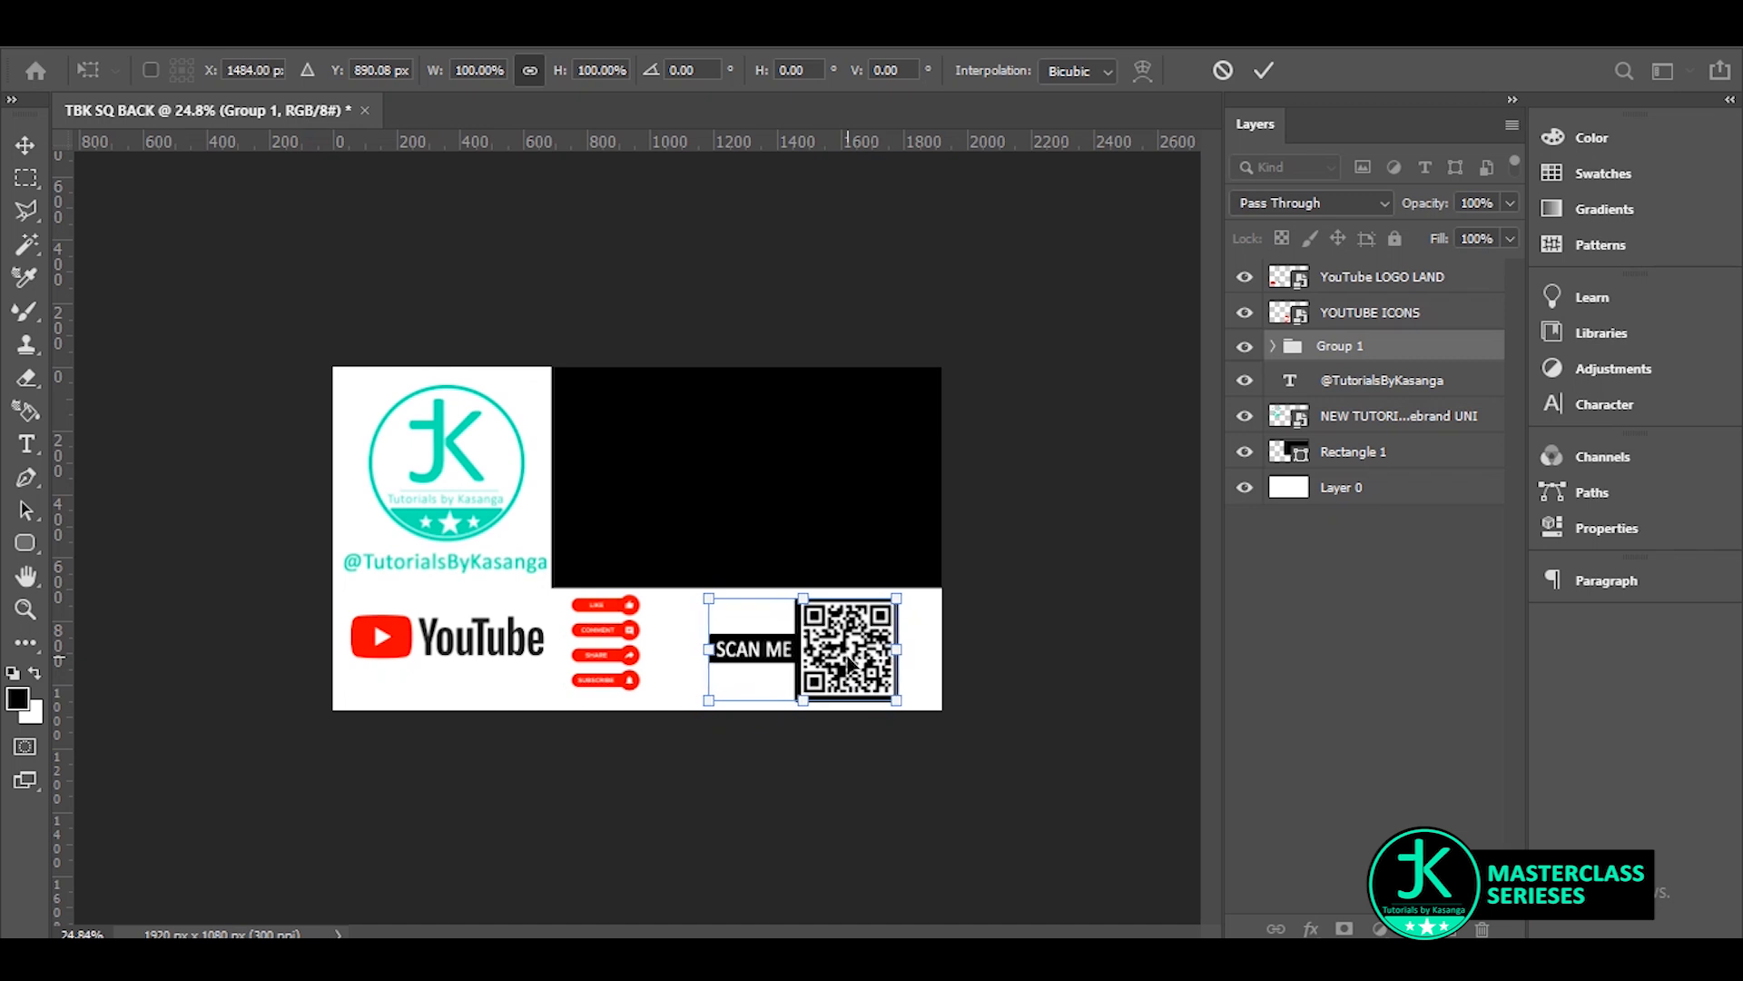
key(Return)
Place the YouTube icons midway between the YouTube logo and the SCAN ME label, and lower the logo to line up with them.
drag(601, 635, 625, 643)
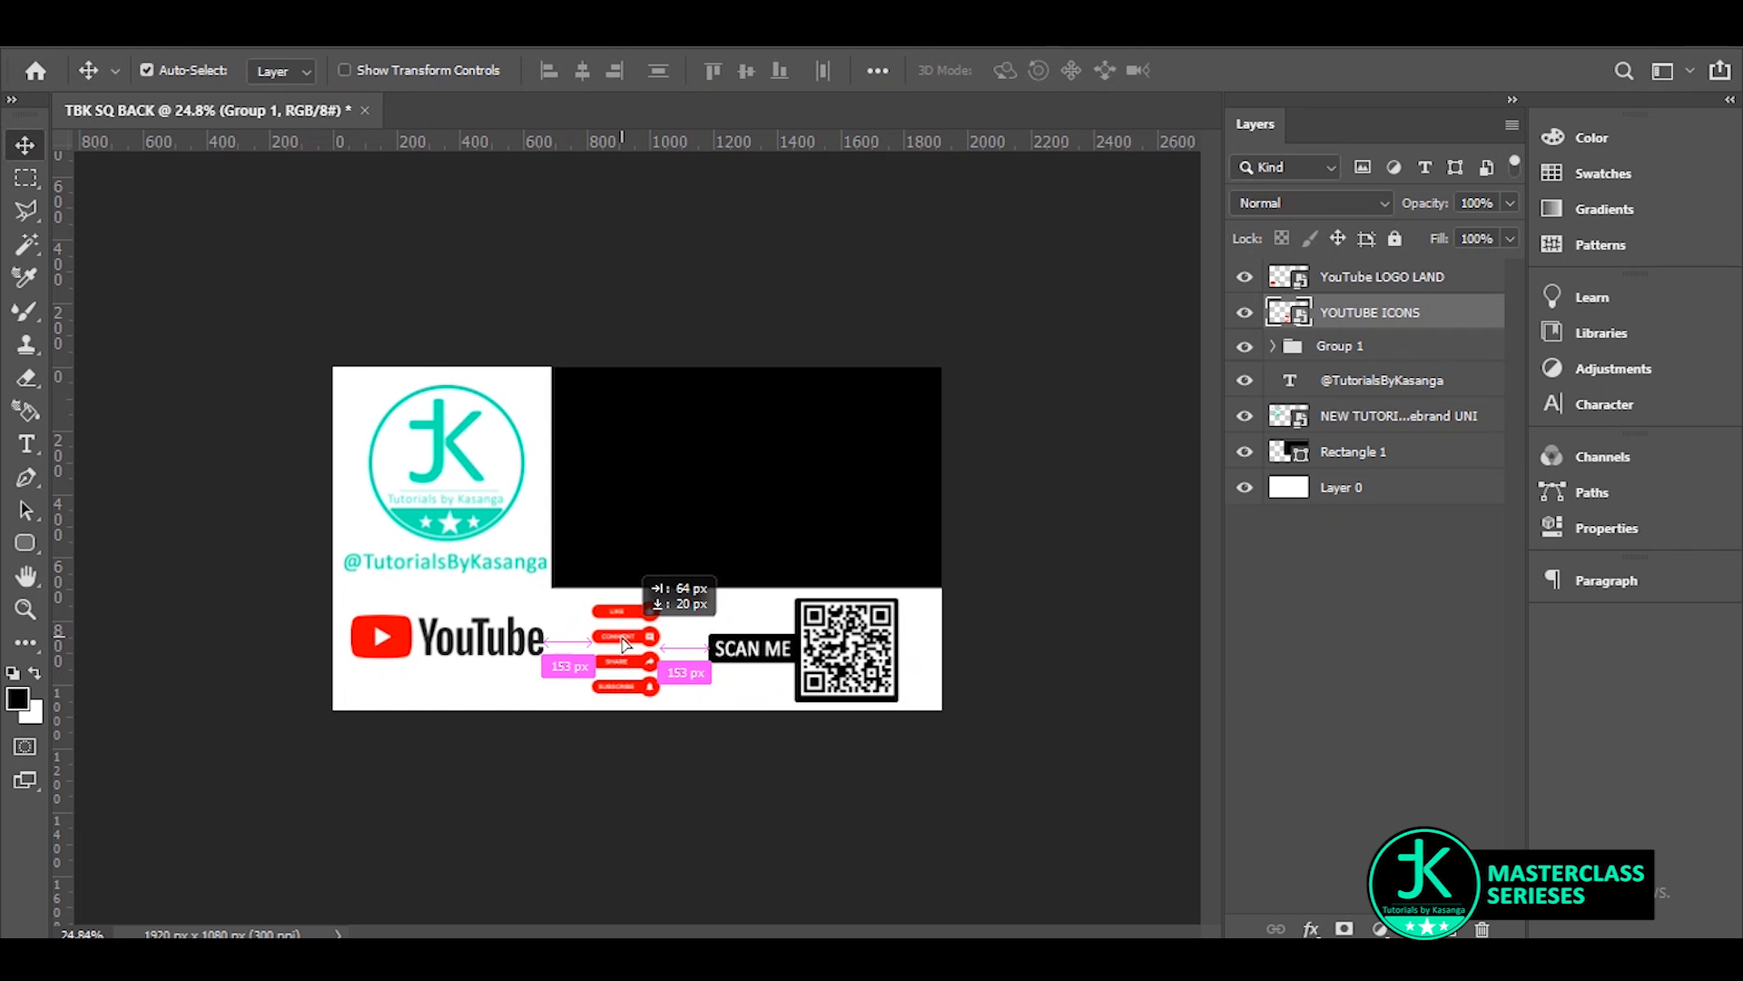
drag(625, 643, 626, 649)
drag(412, 642, 409, 656)
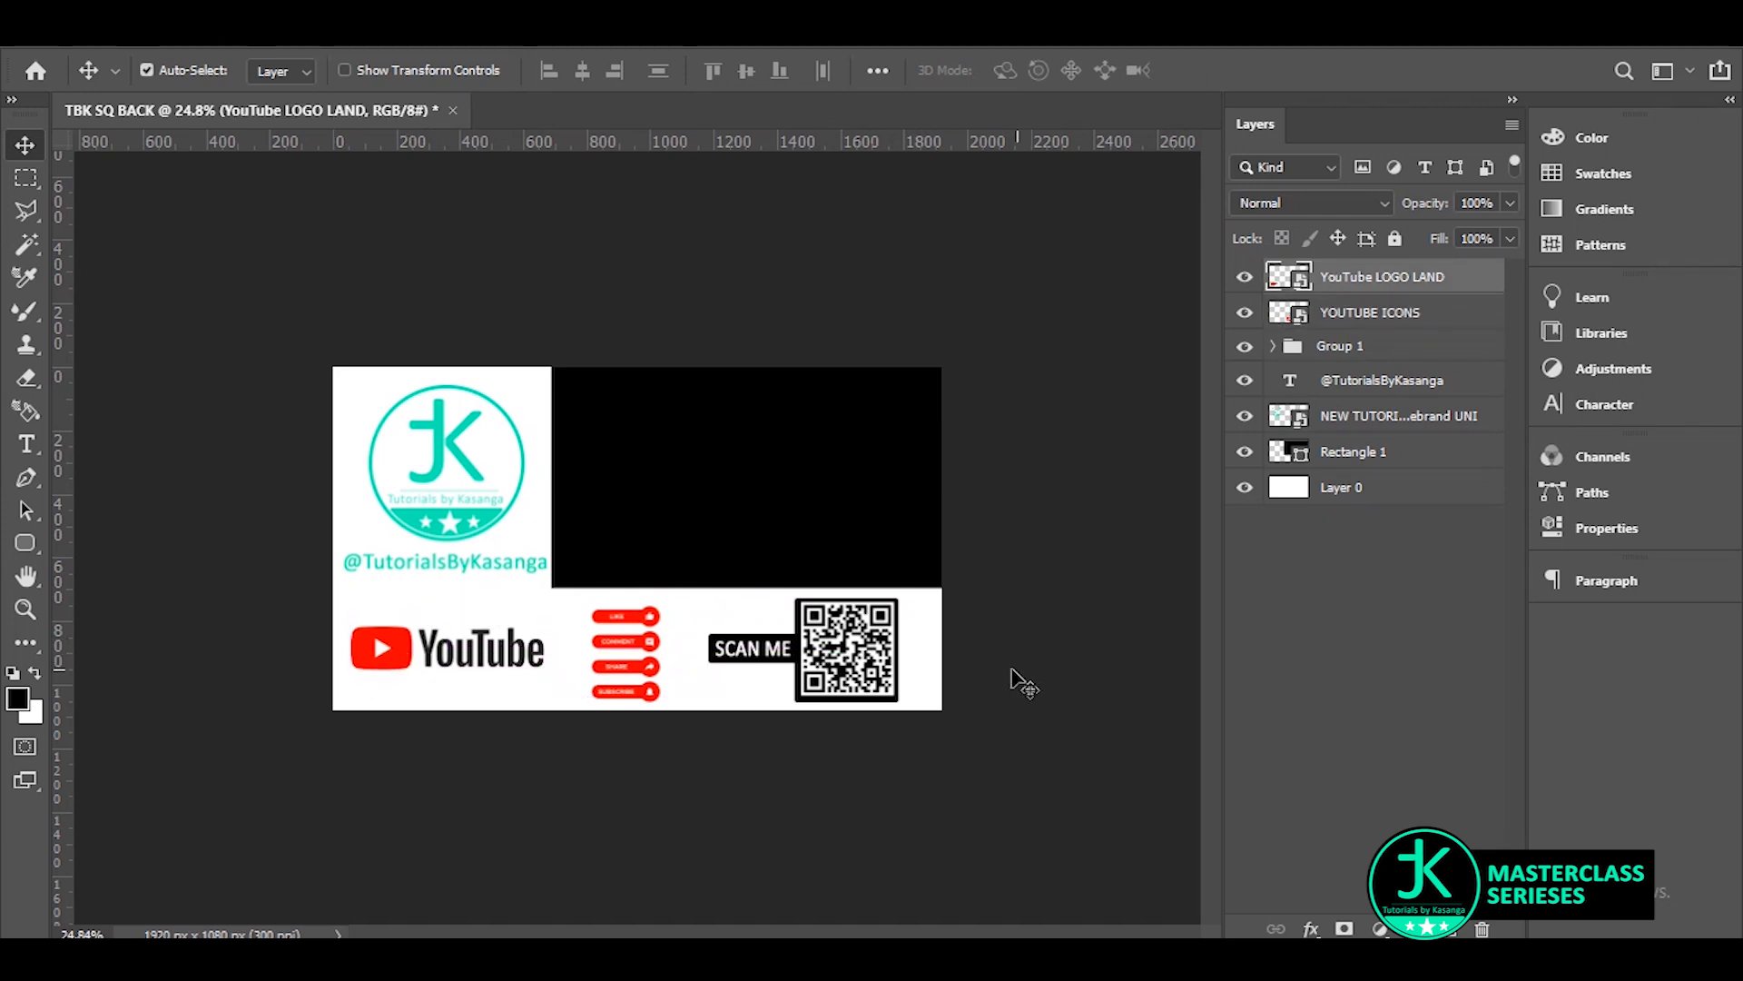
Scale the channel handle text under the round logo to about 97.78% width and 110.38% height.
click(441, 566)
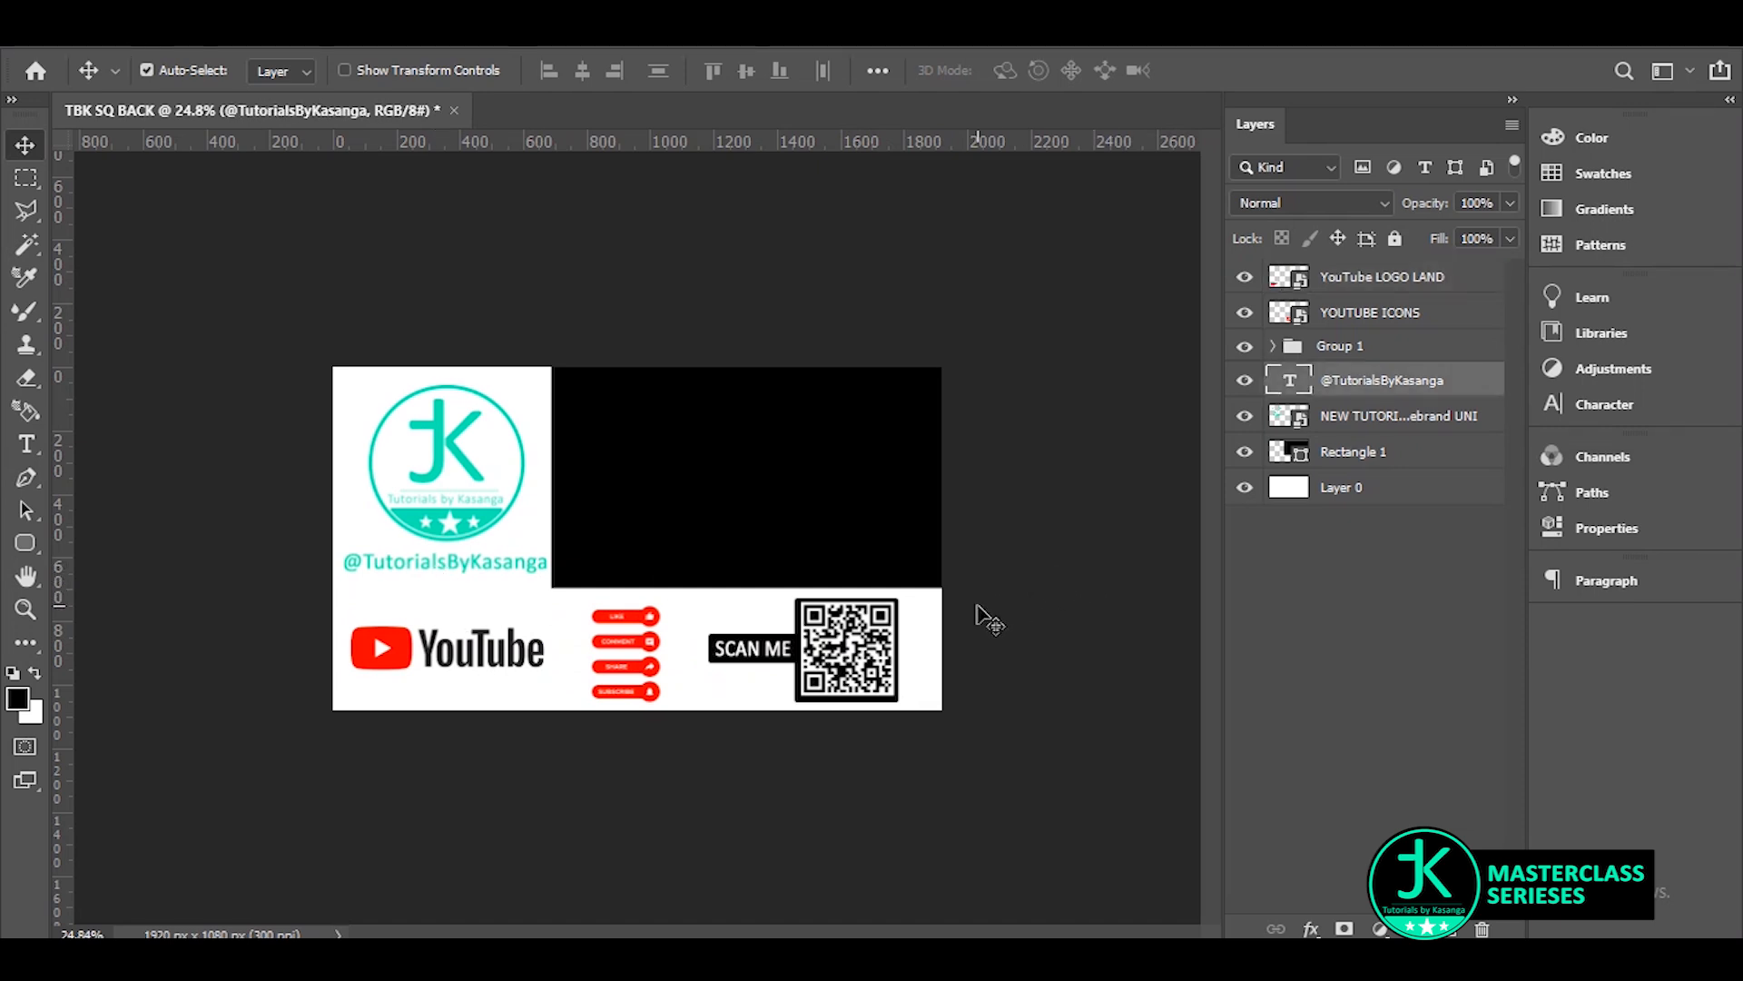
key(ctrl)
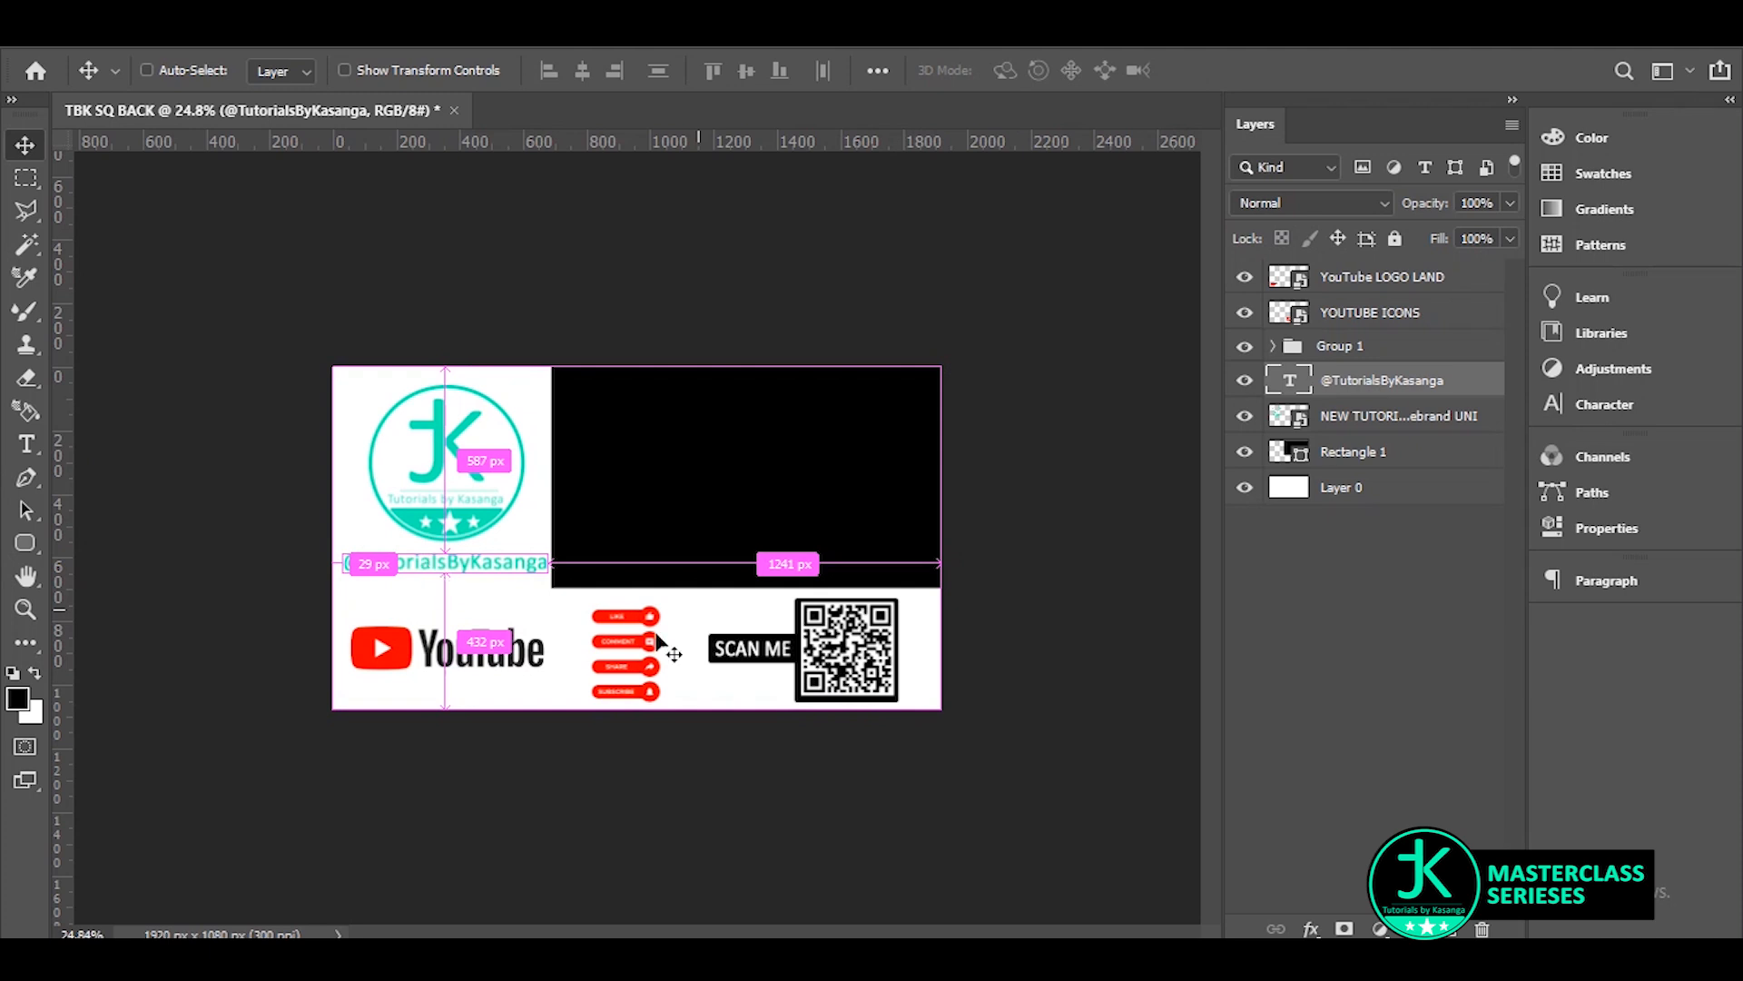
key(ctrl+t)
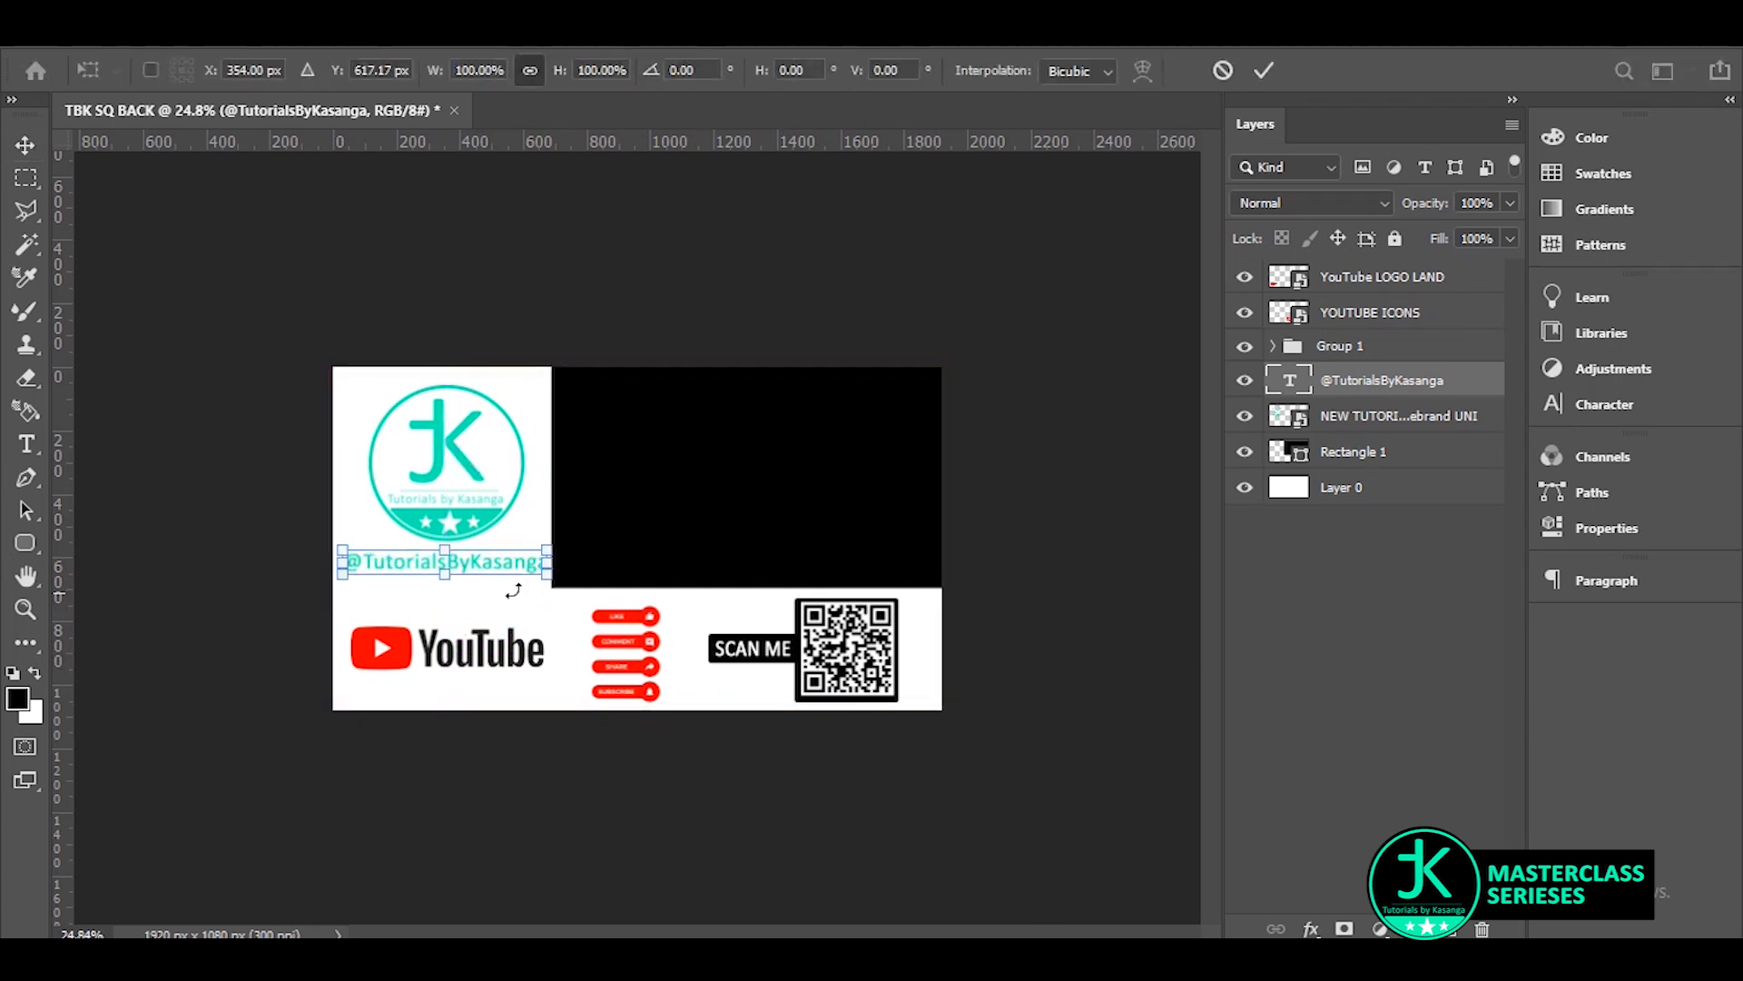
scroll(481, 577, up, 8)
scroll(836, 568, down, 3)
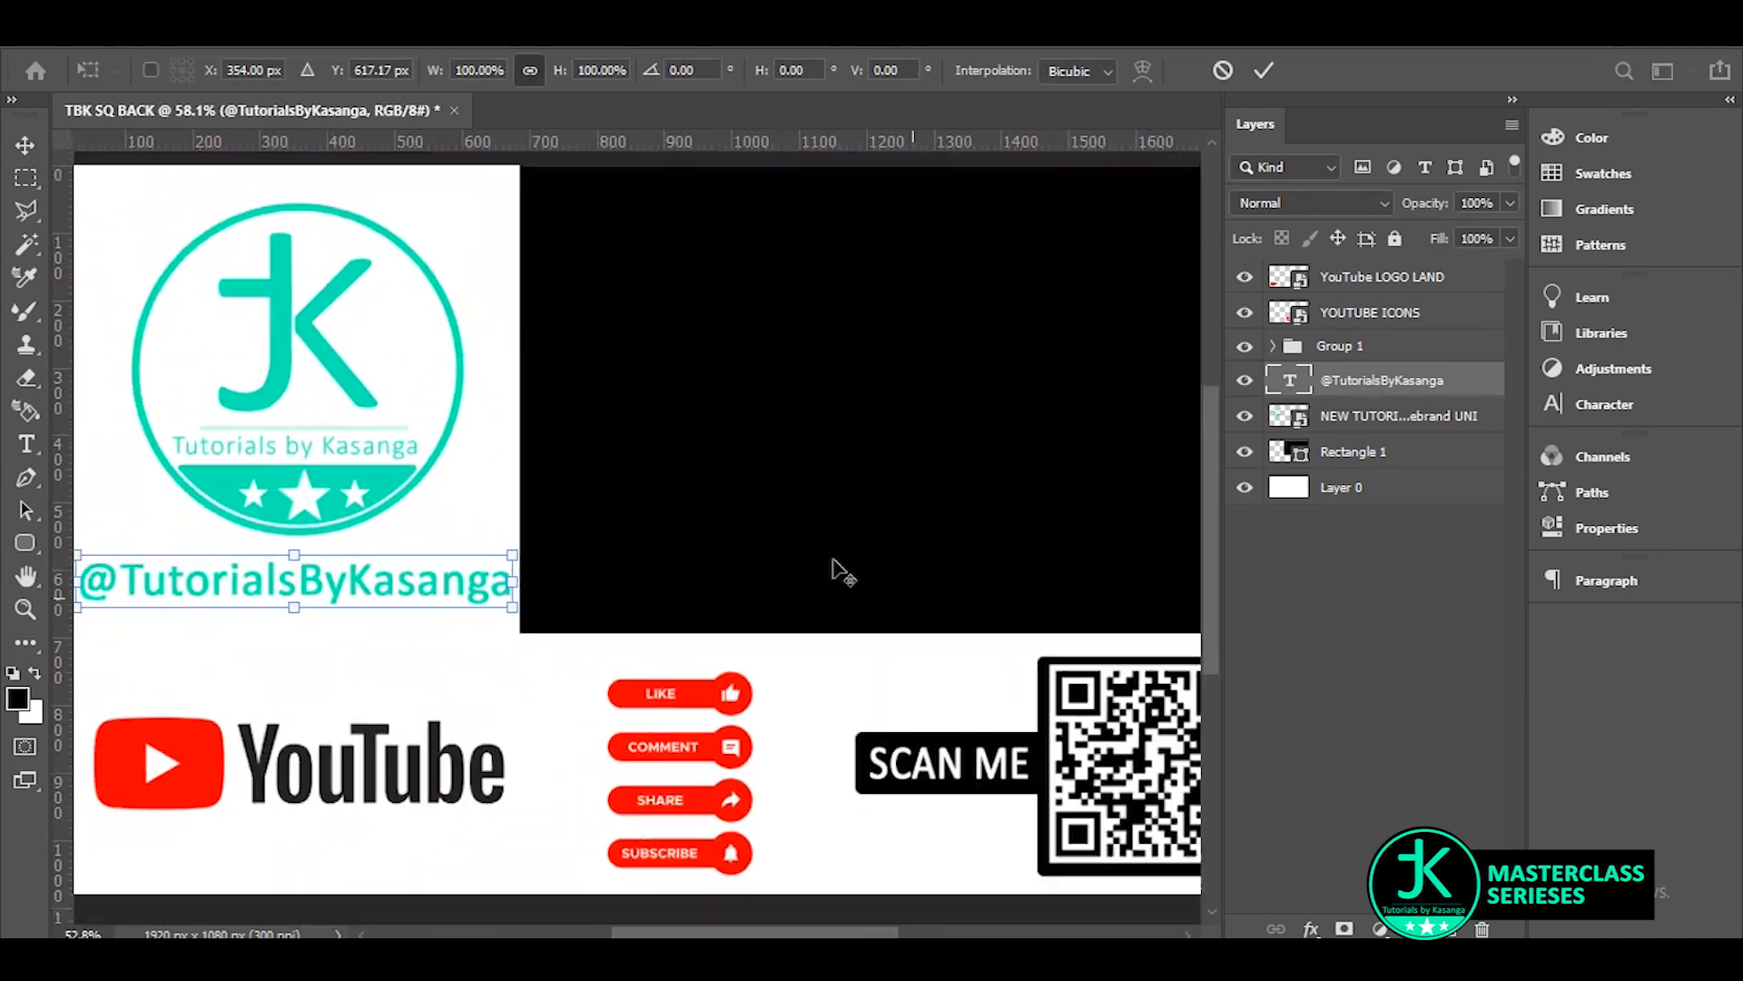
scroll(116, 589, up, 2)
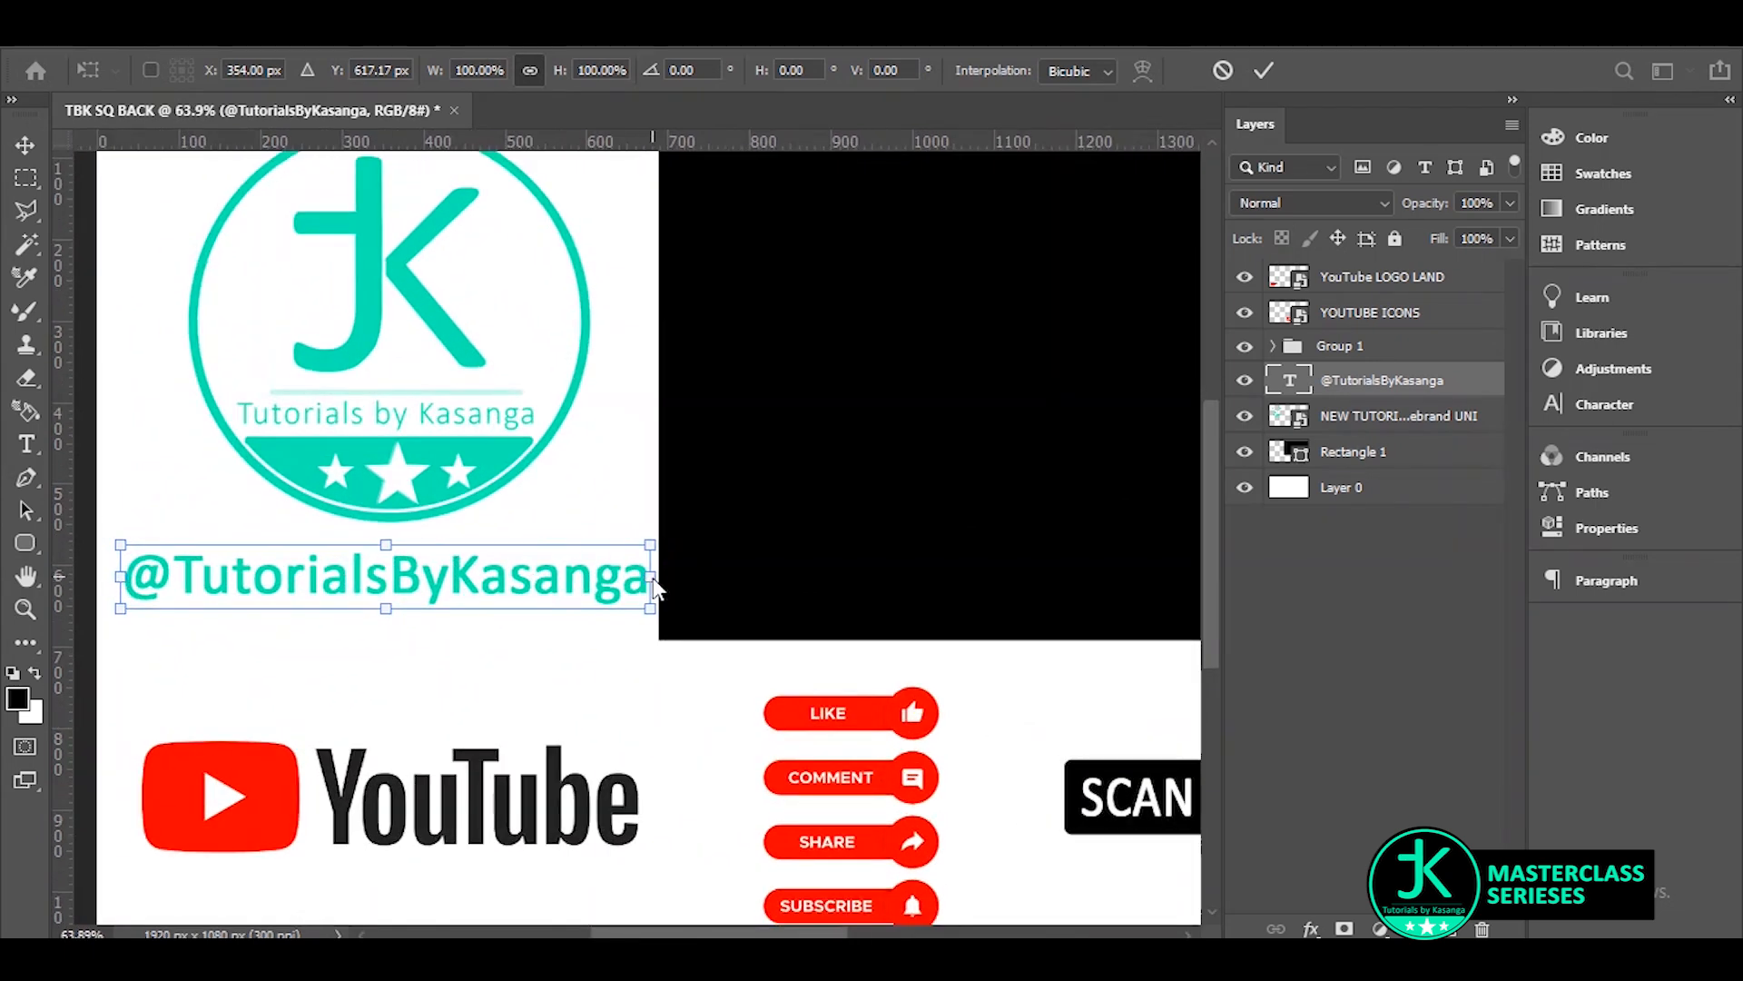
drag(651, 577, 638, 539)
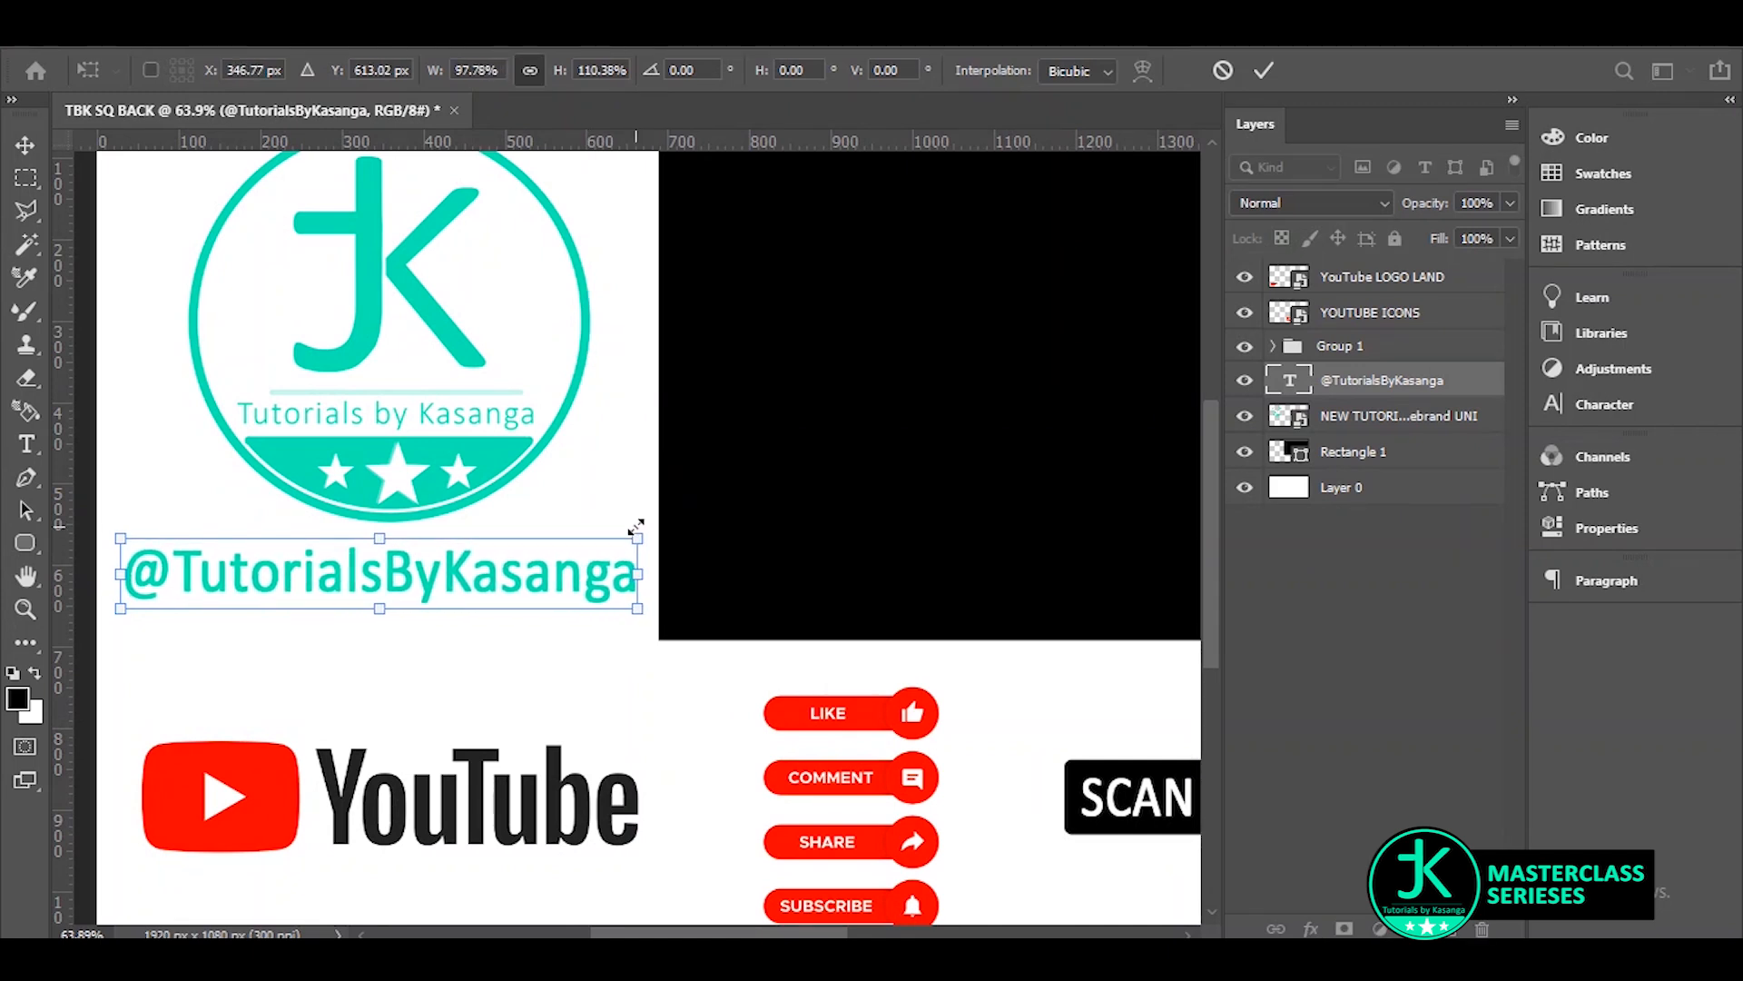
key(Return)
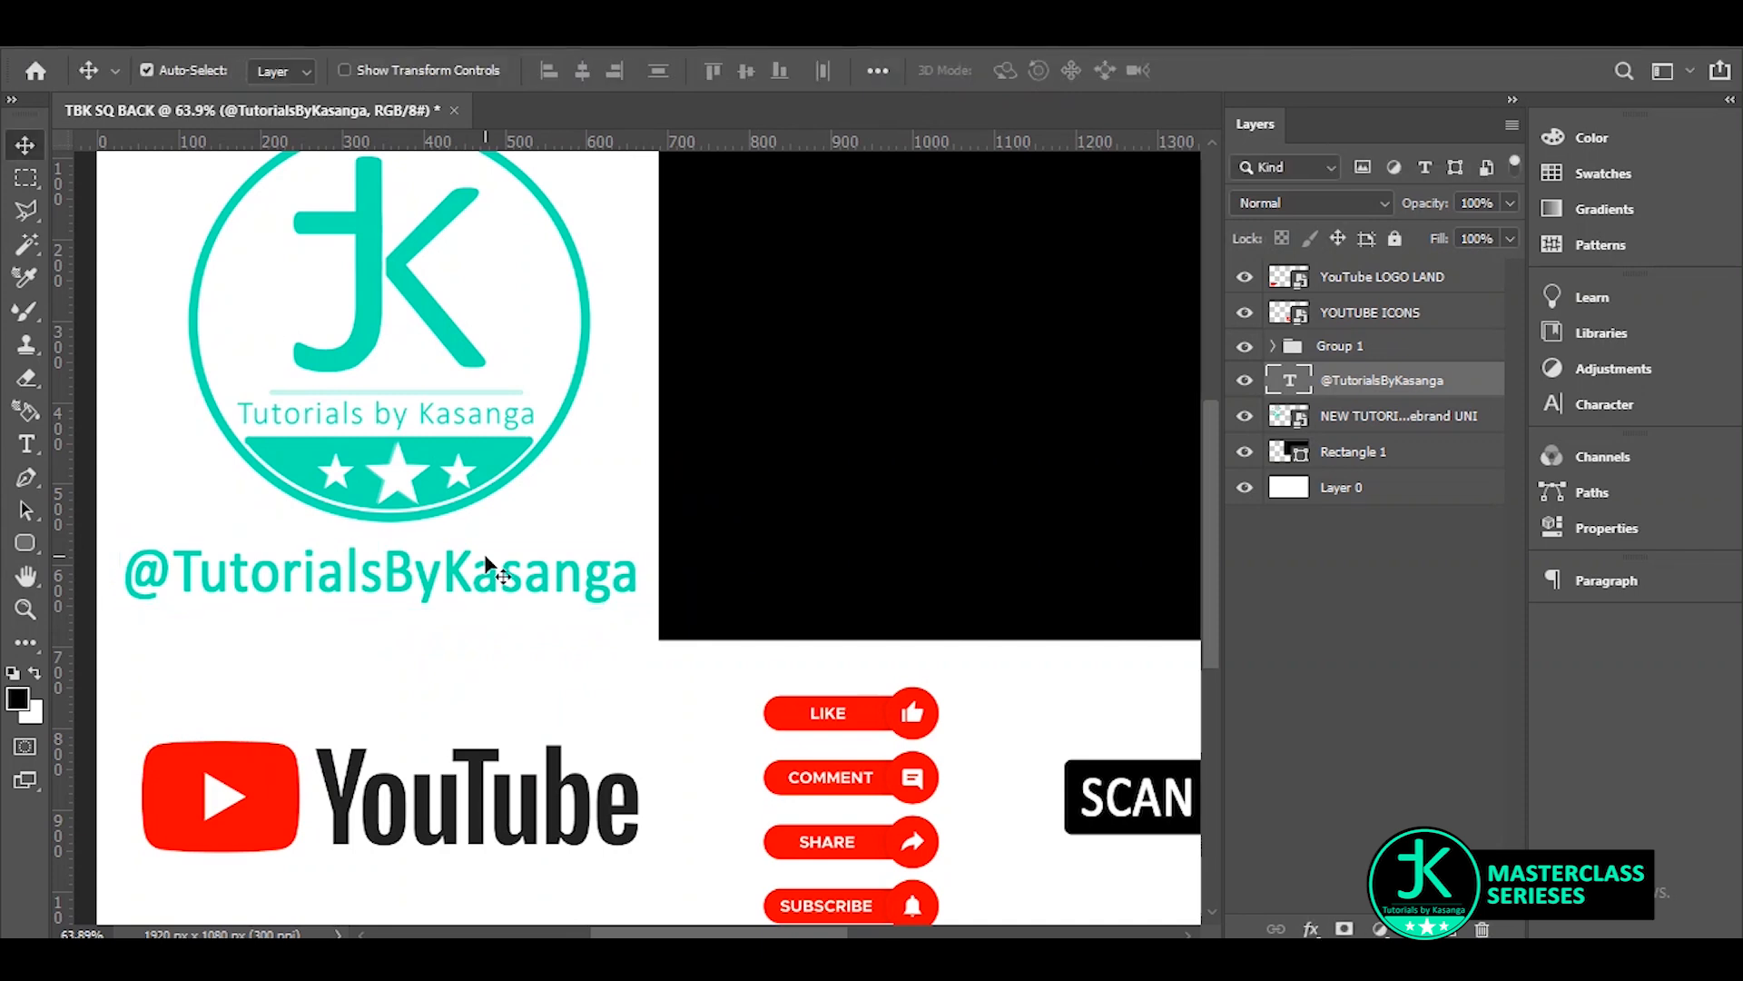
Add a Gradient Overlay to the white background layer, Layer 0.
scroll(474, 537, down, 3)
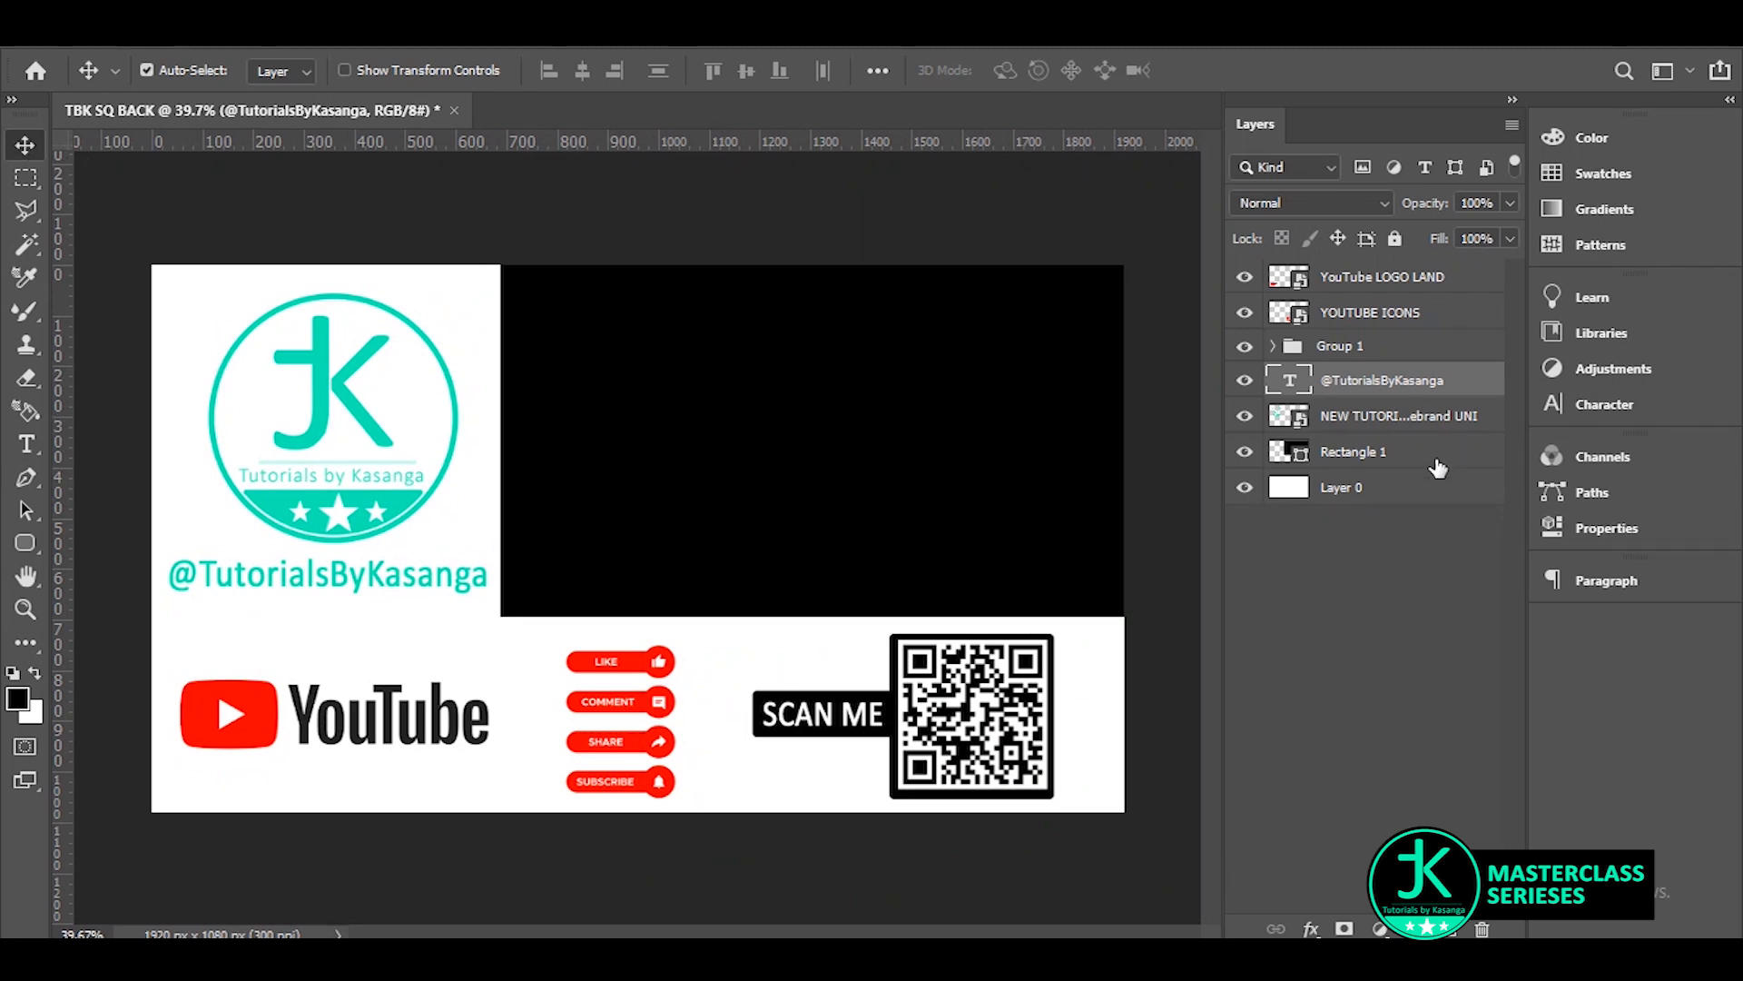
click(1448, 495)
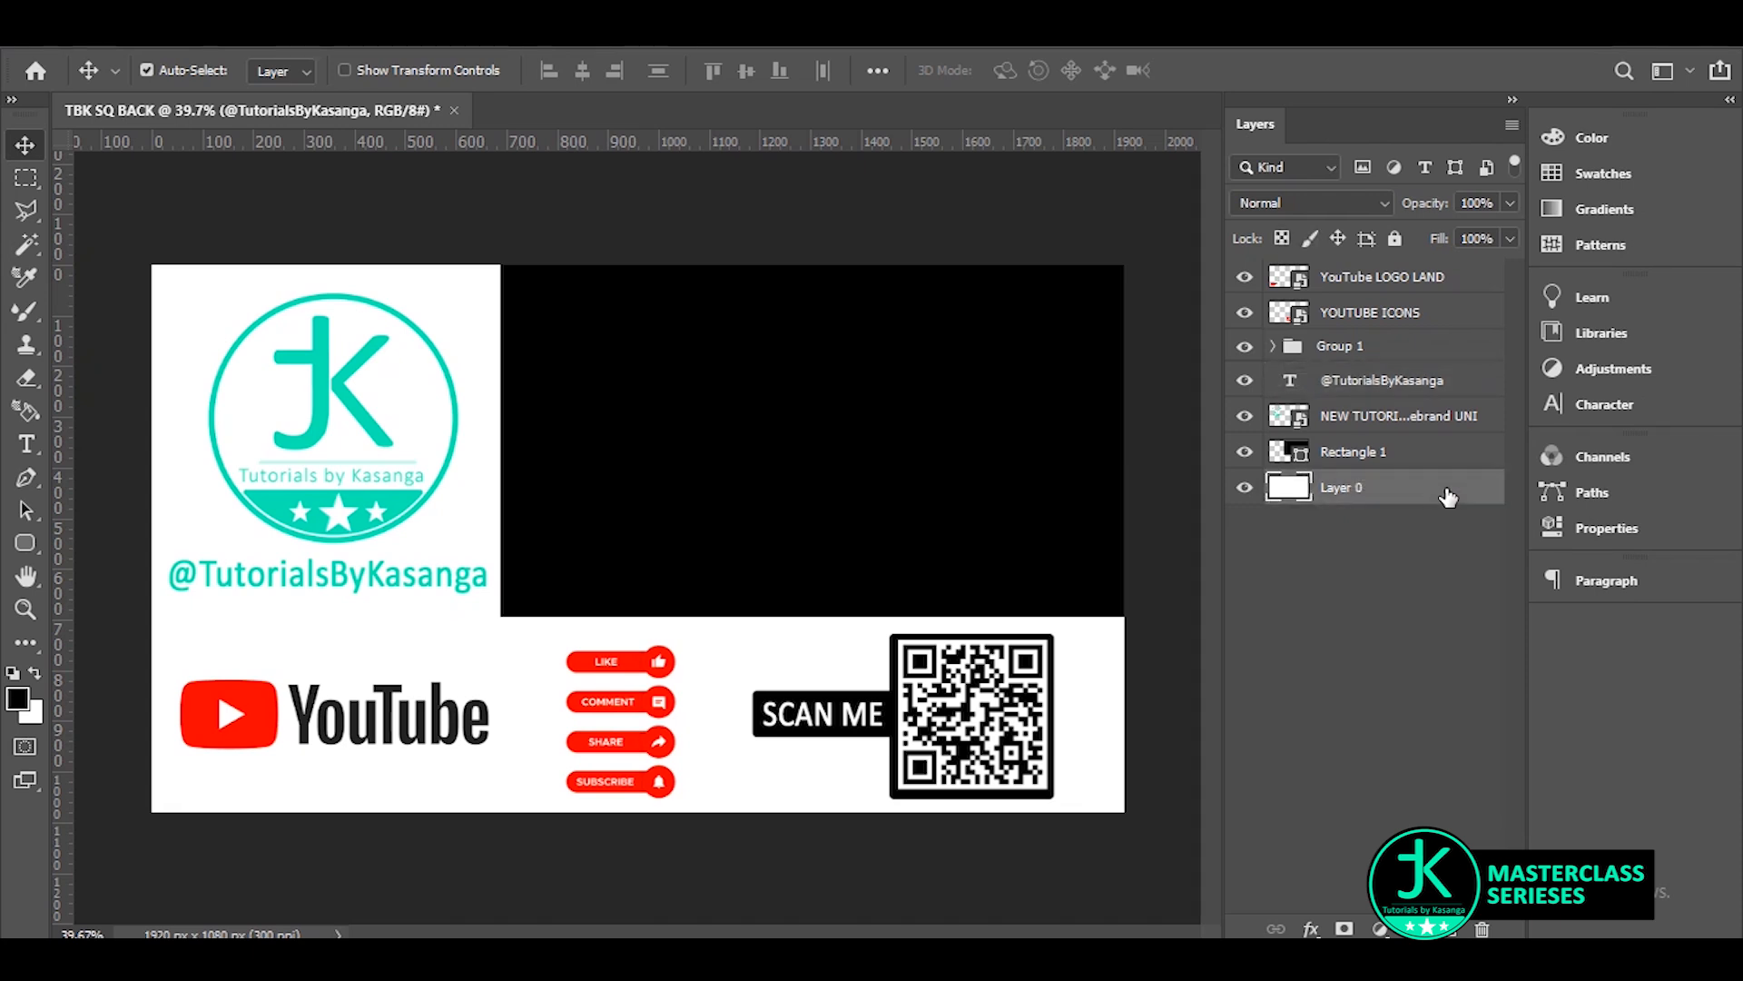
double_click(1448, 494)
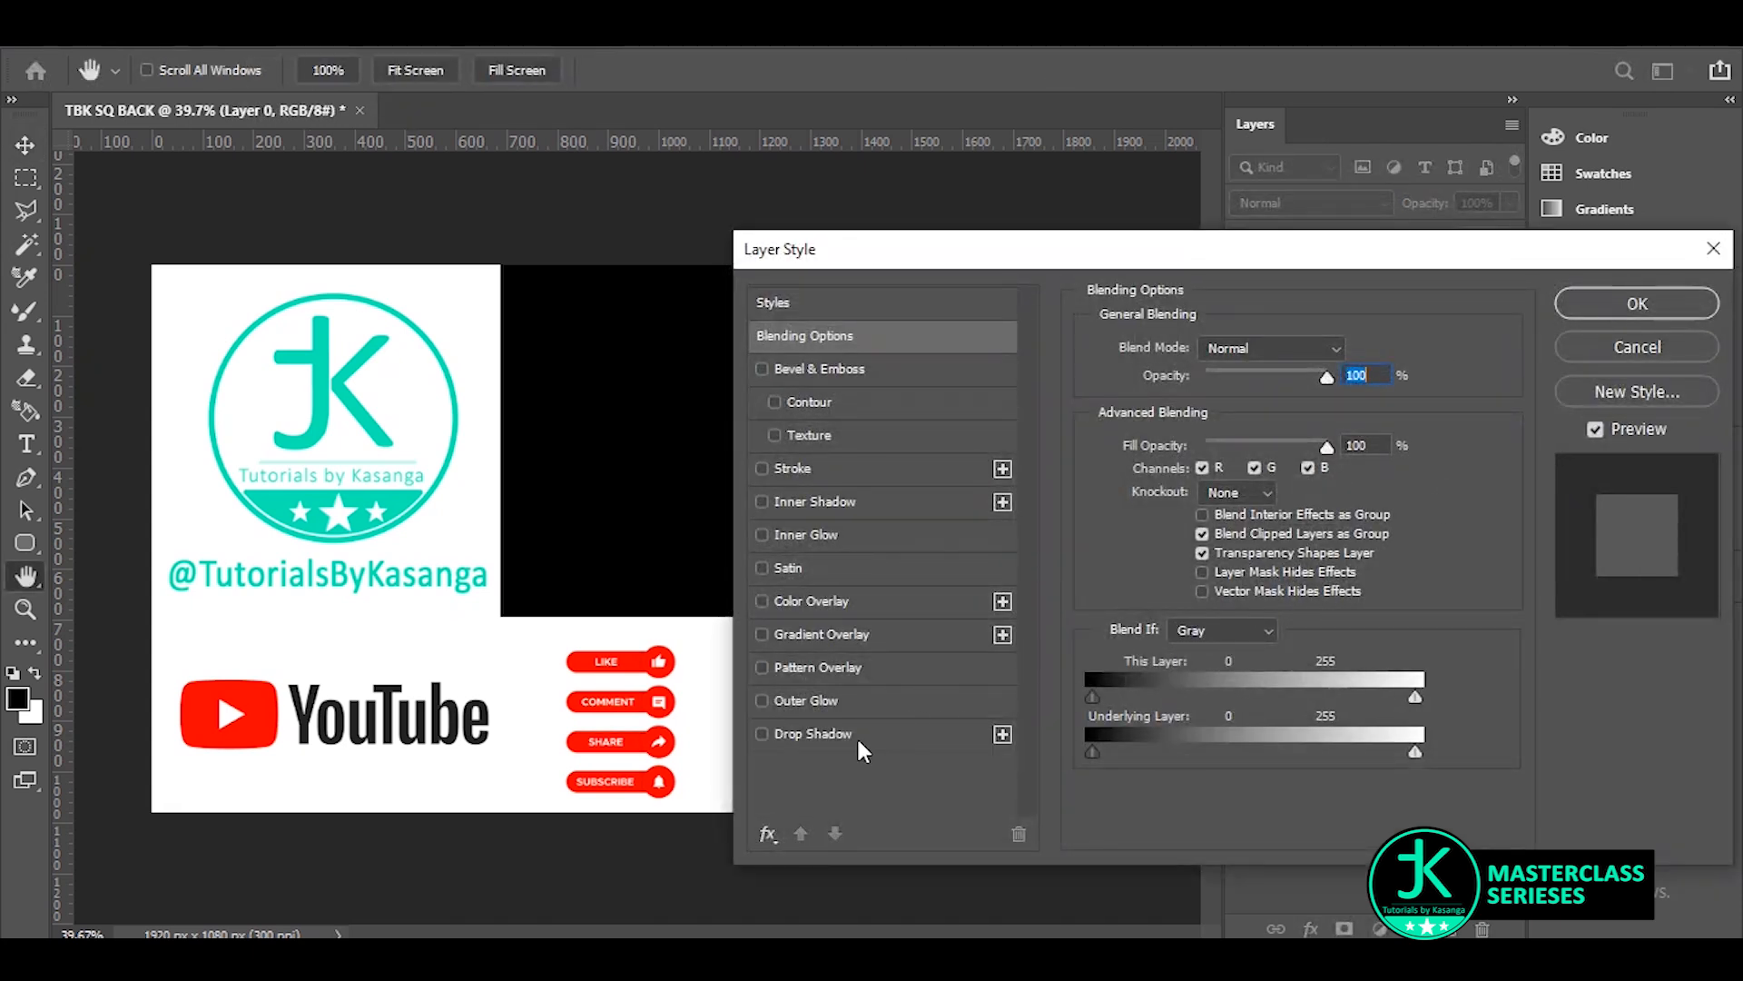
click(857, 634)
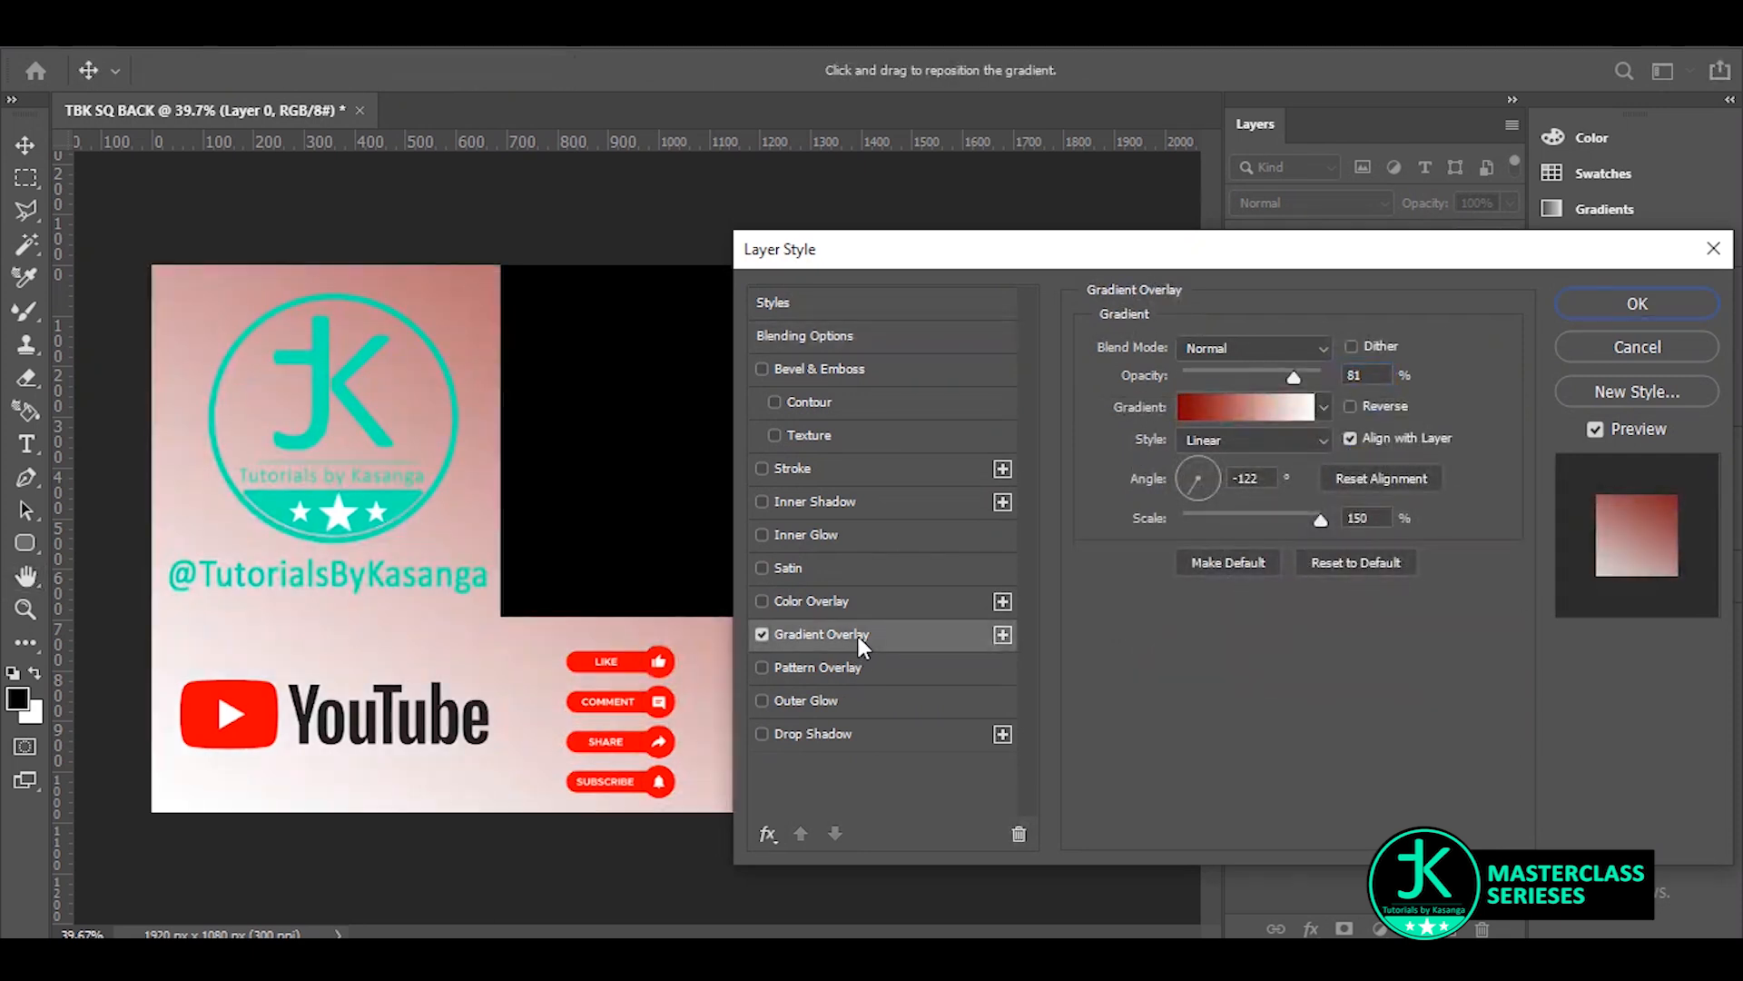
drag(980, 258, 1337, 419)
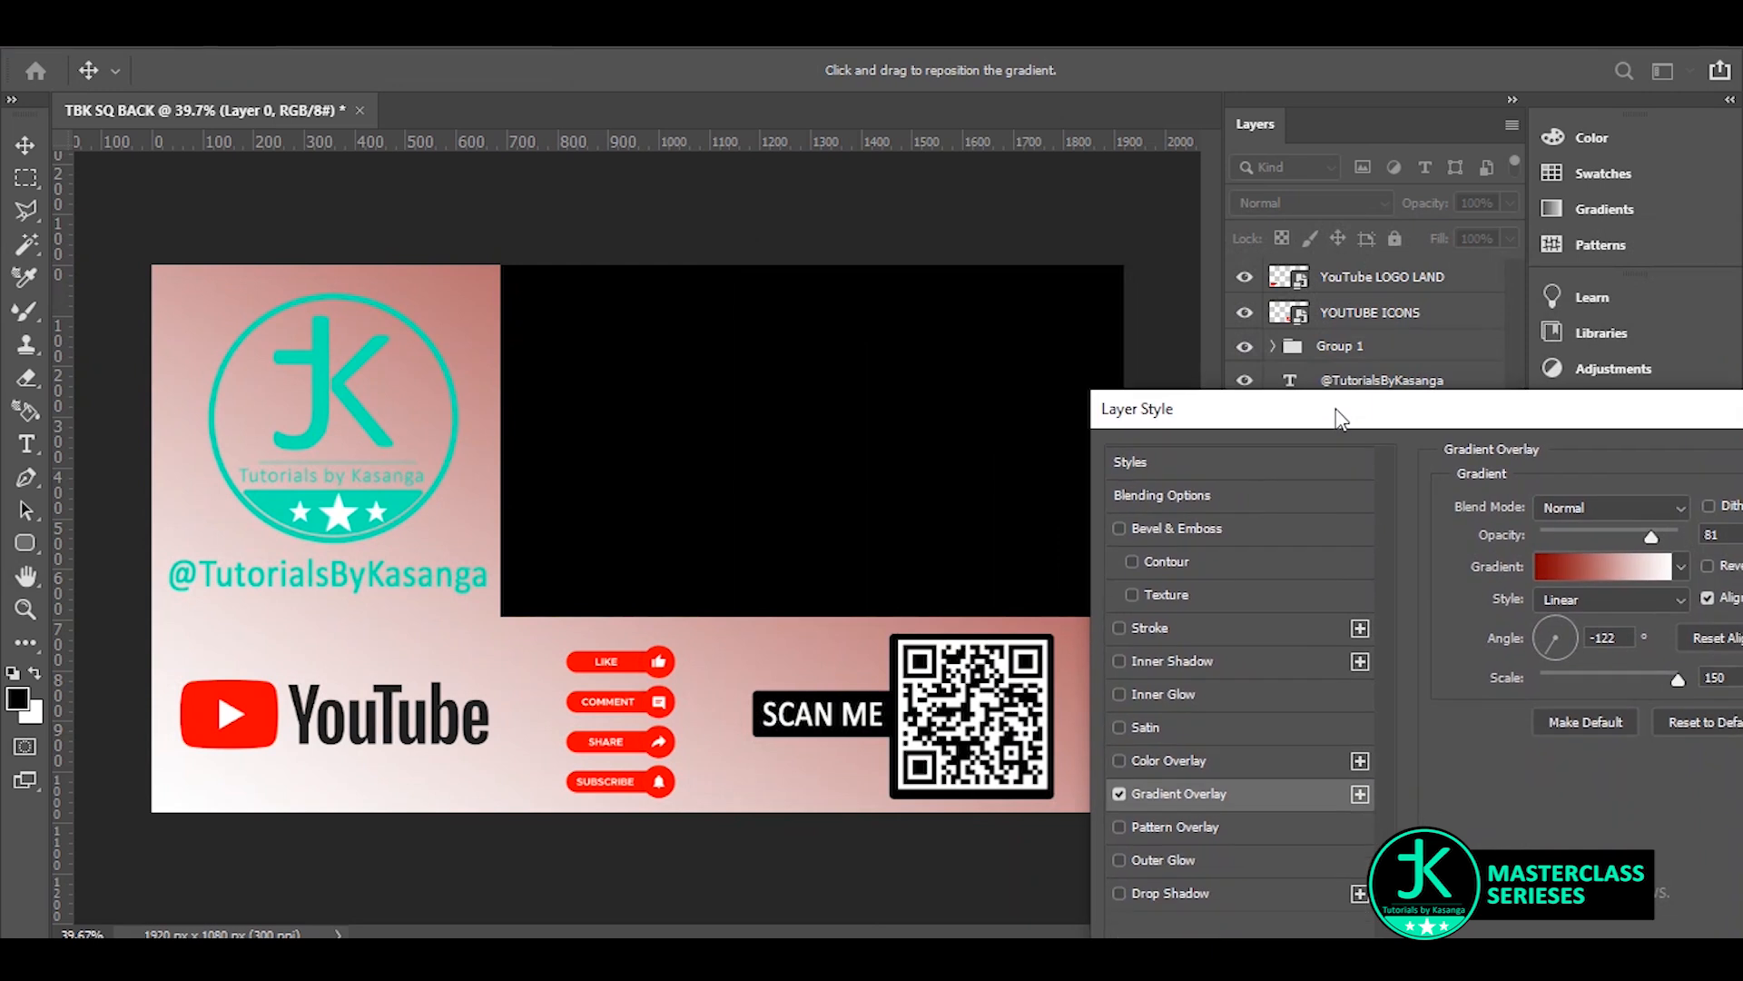
Recolour the gradient's dark red stop with teal sampled from the round logo, and shift the white stop to 78%.
click(1574, 560)
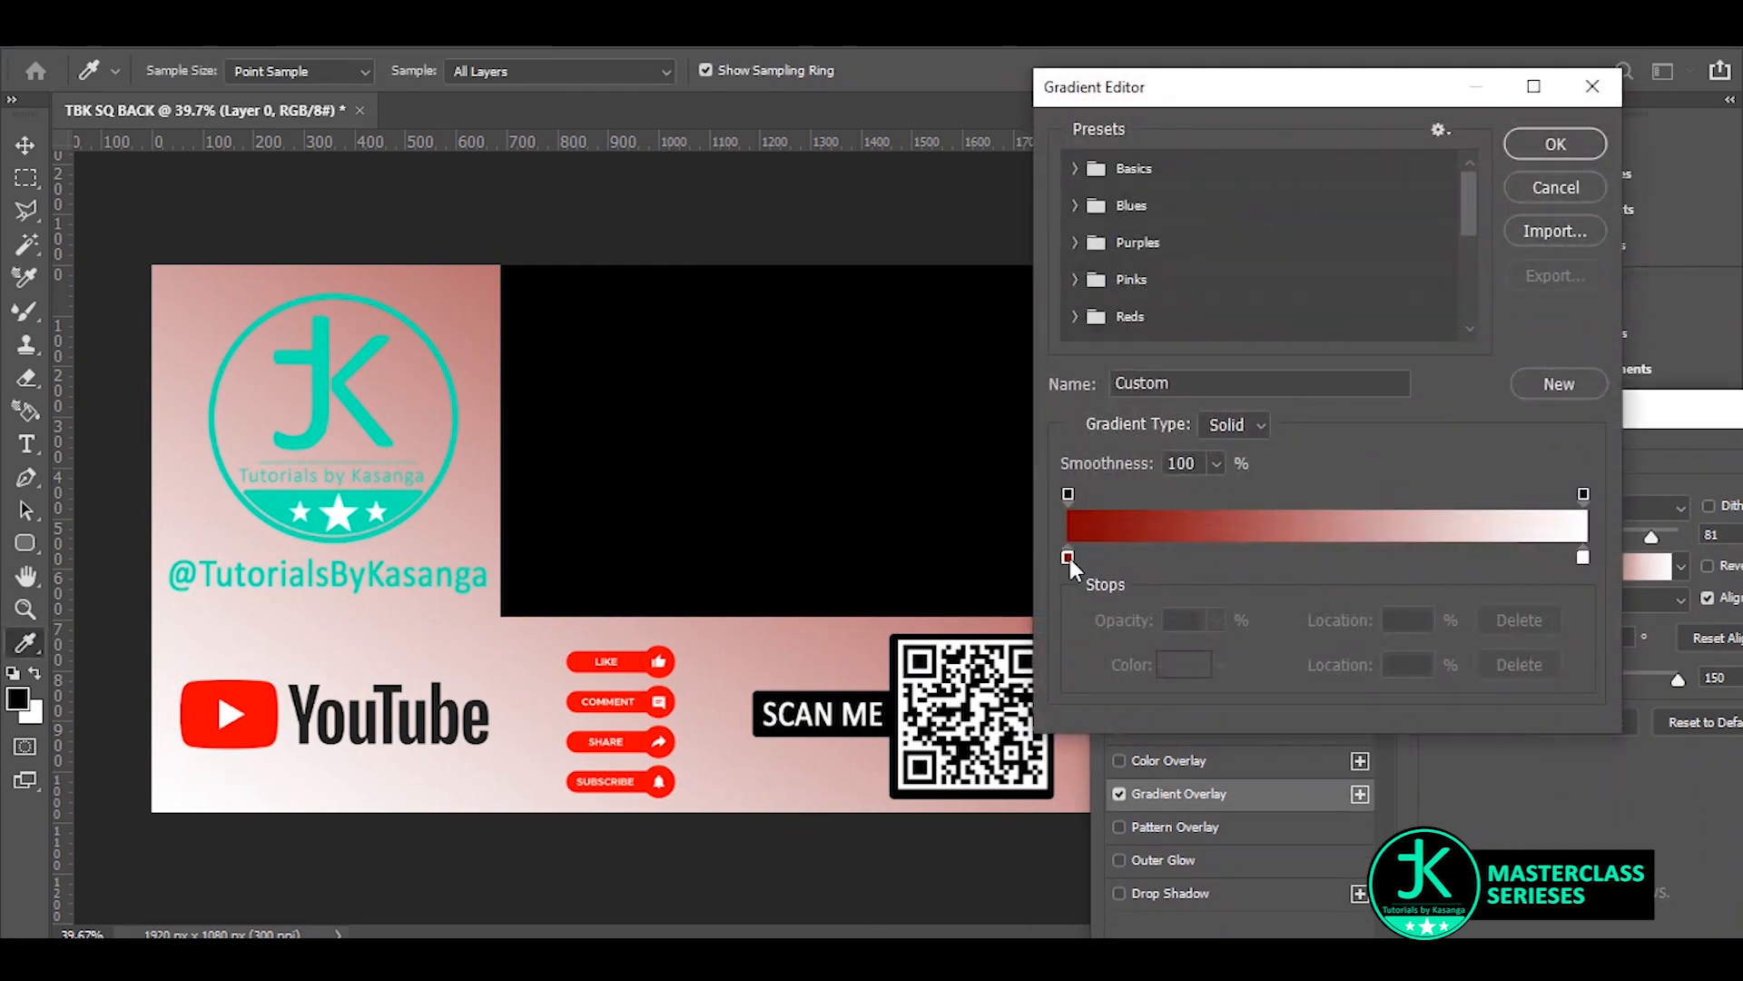
click(1068, 556)
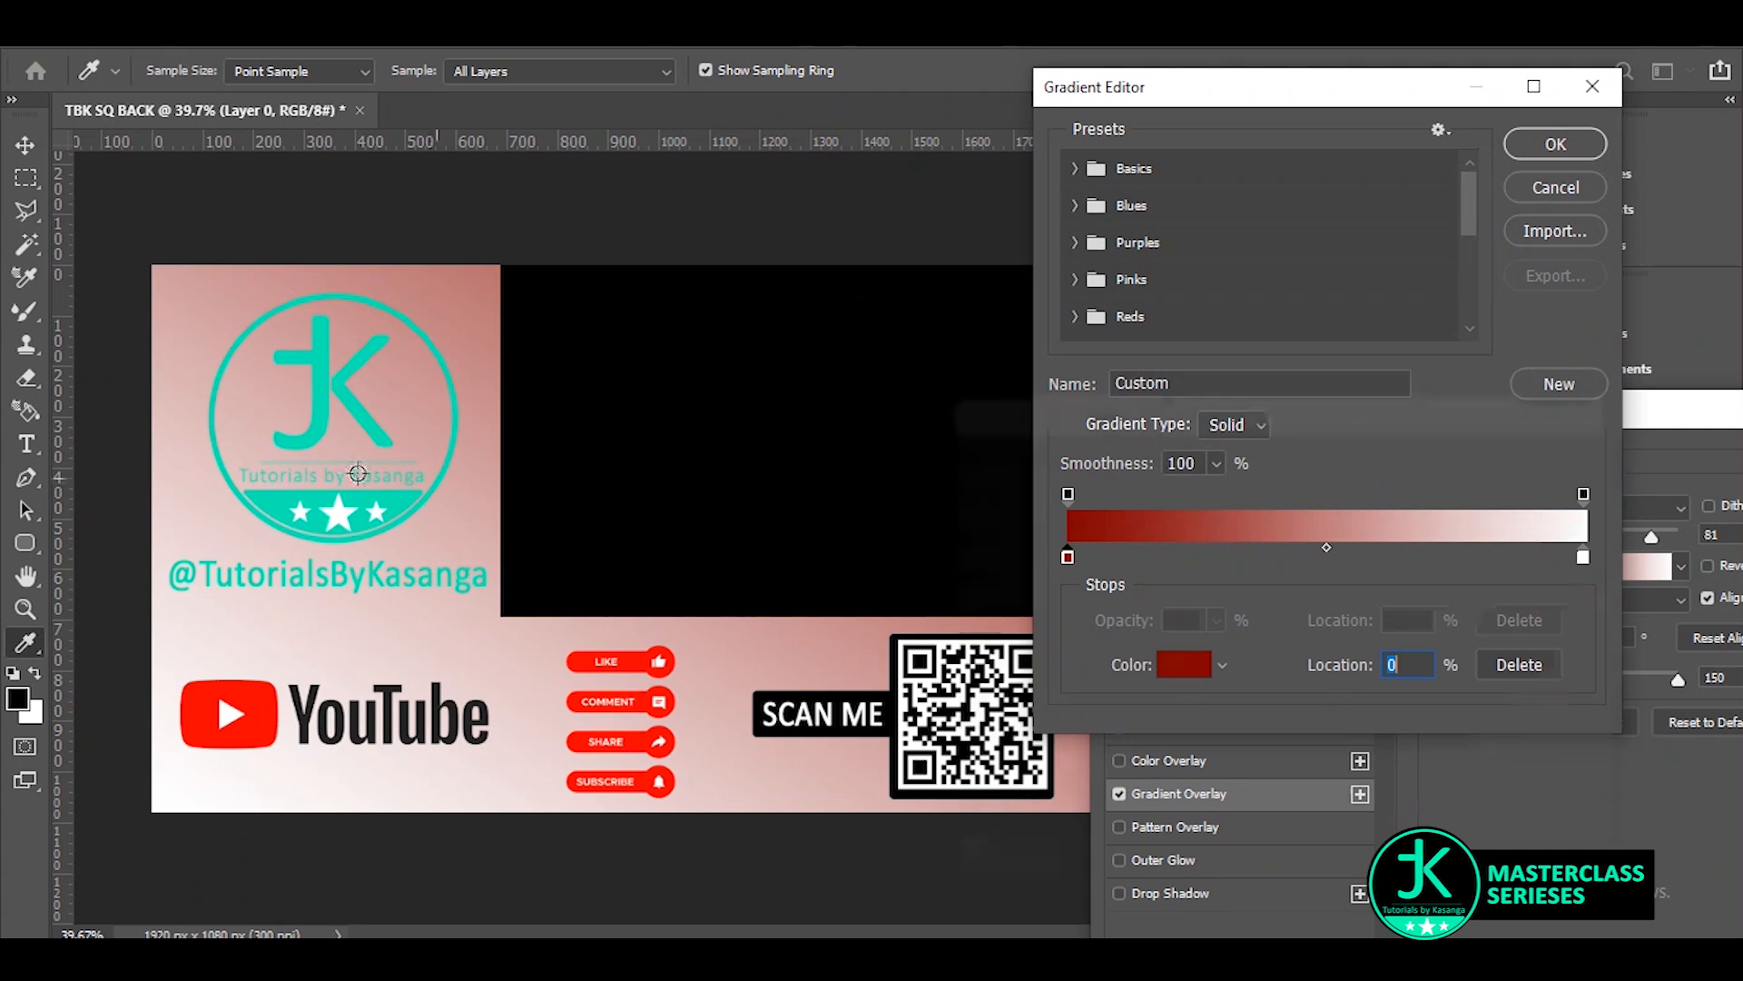
click(267, 504)
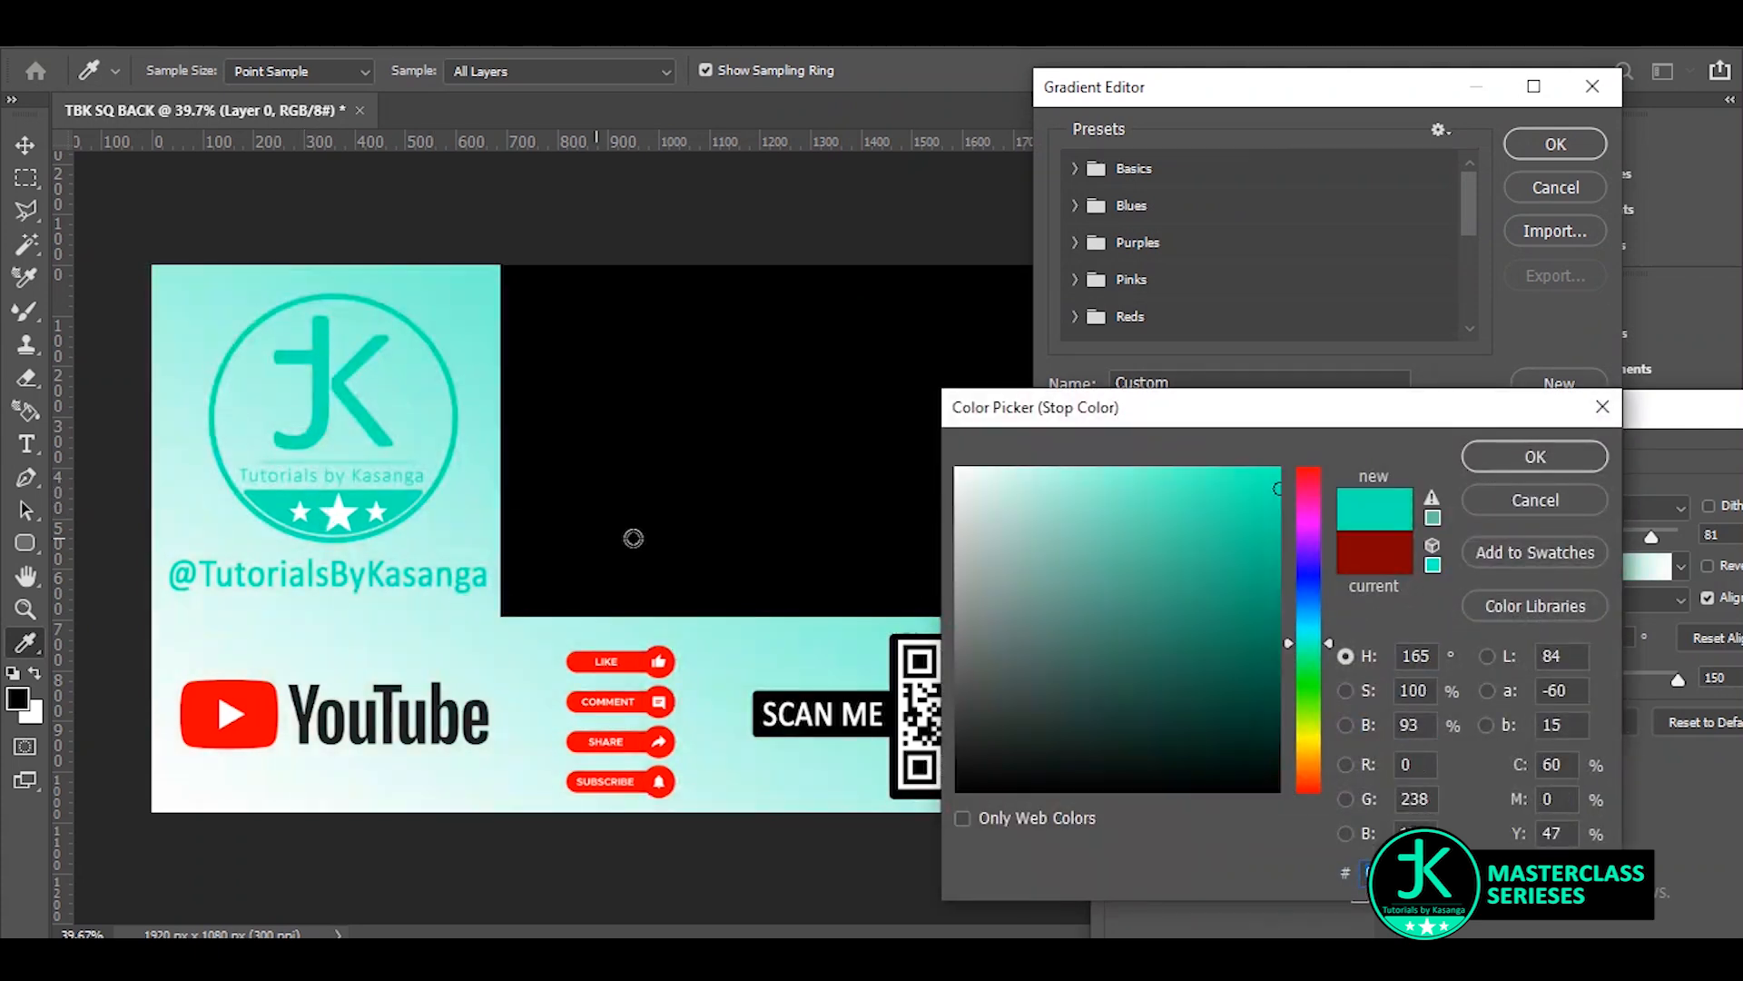
click(1509, 459)
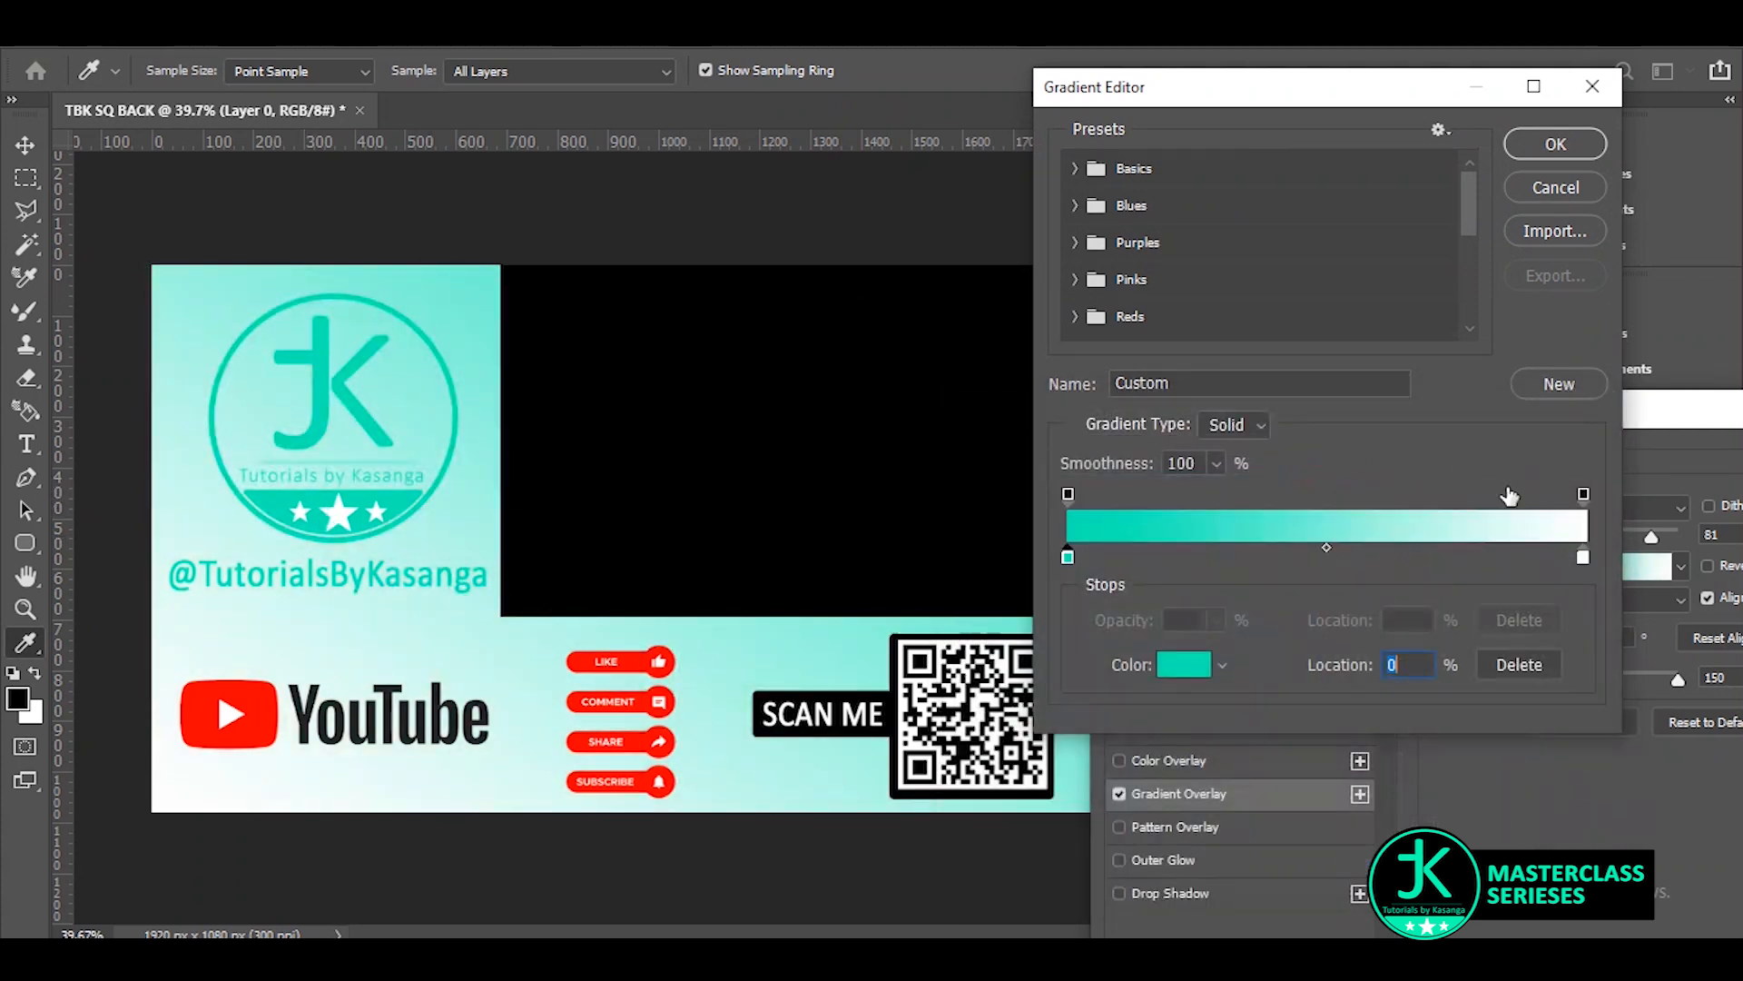
drag(1583, 557, 1529, 558)
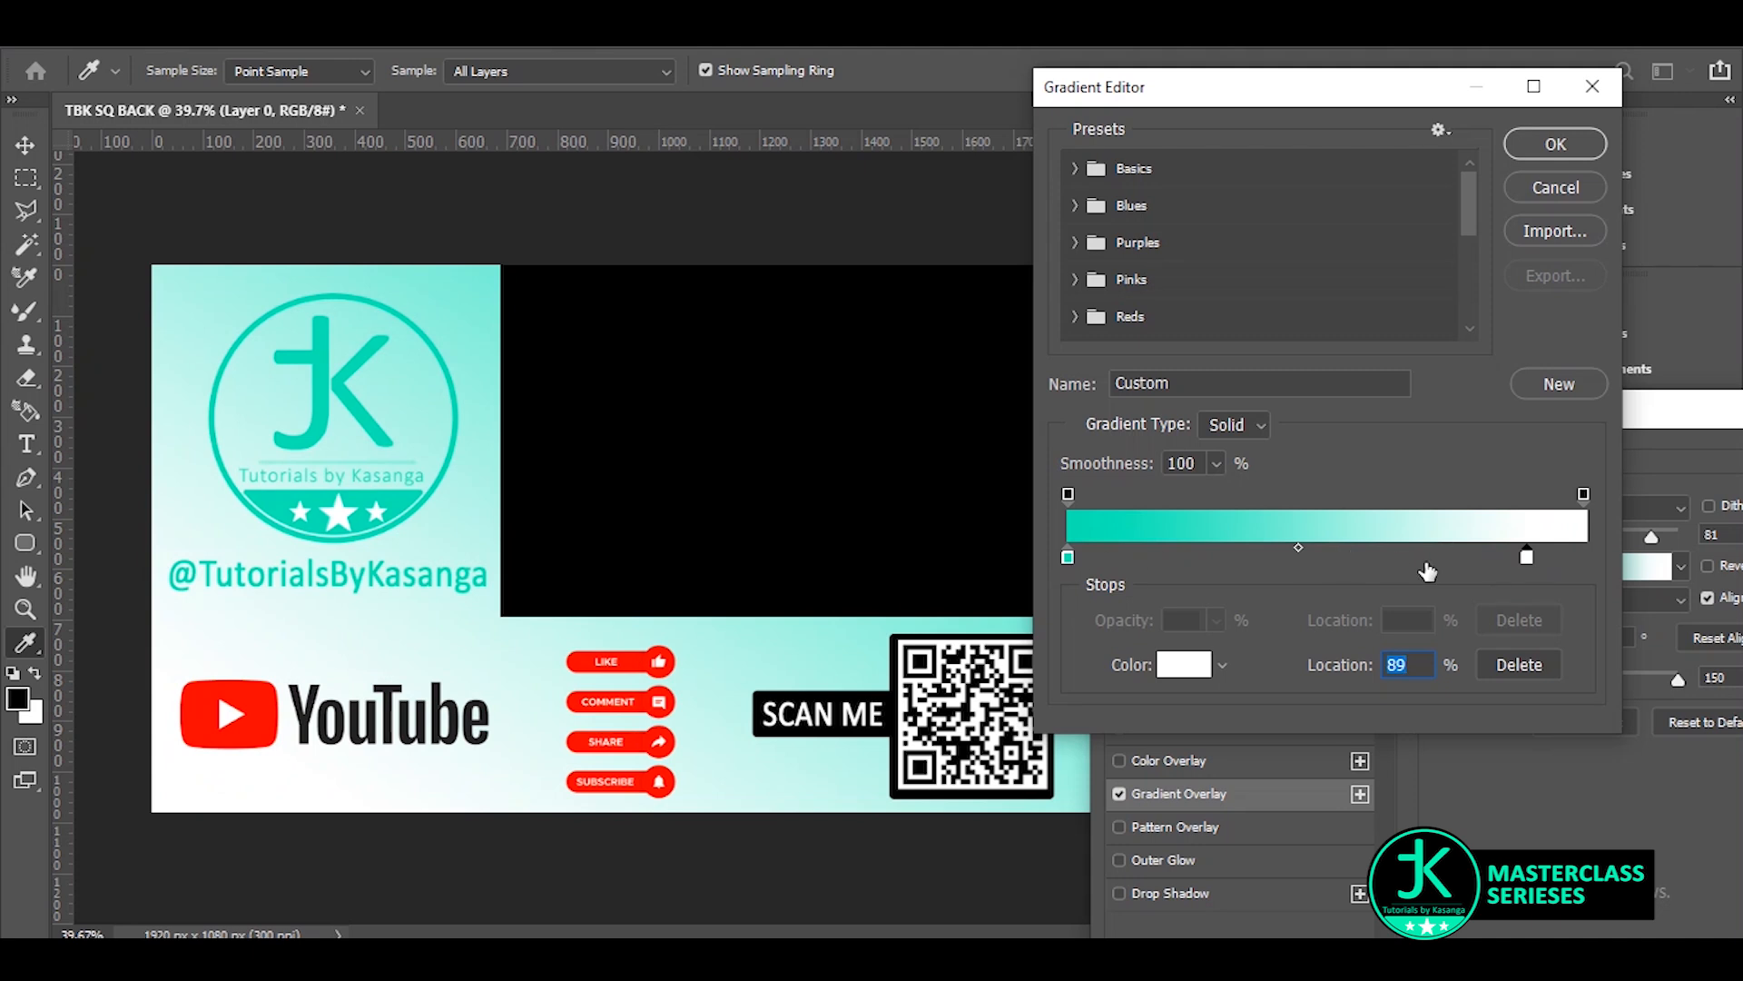
drag(1527, 557, 1473, 560)
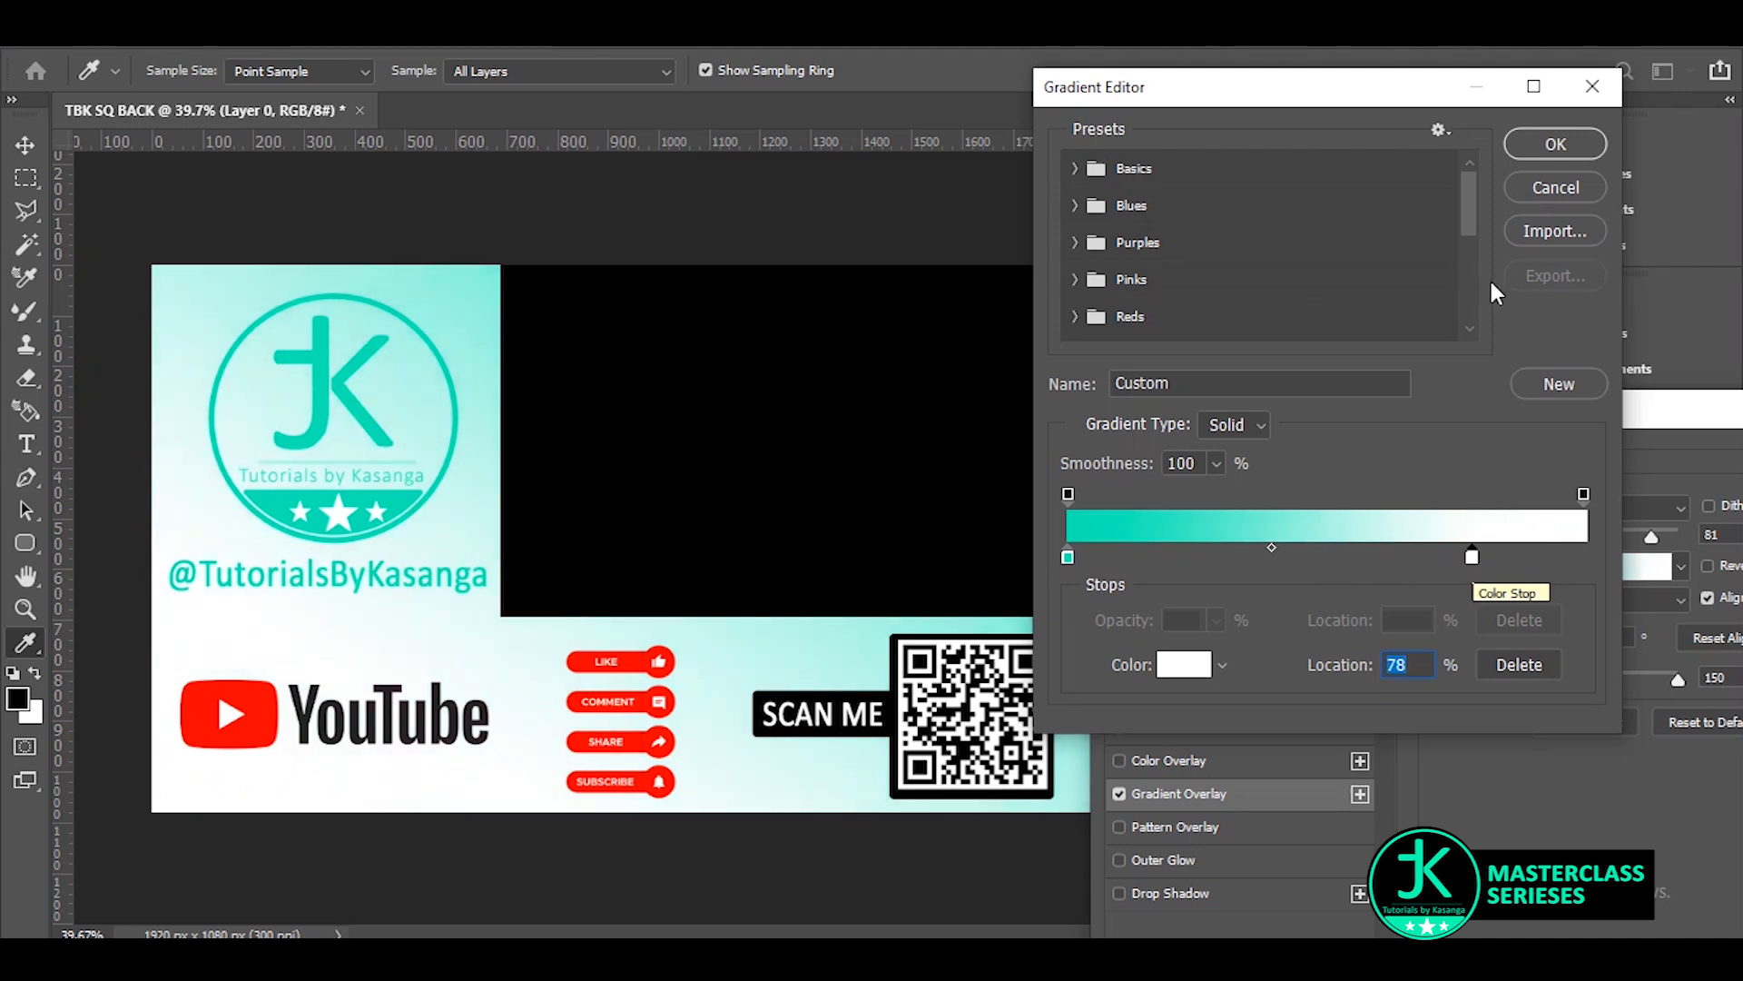
click(1544, 145)
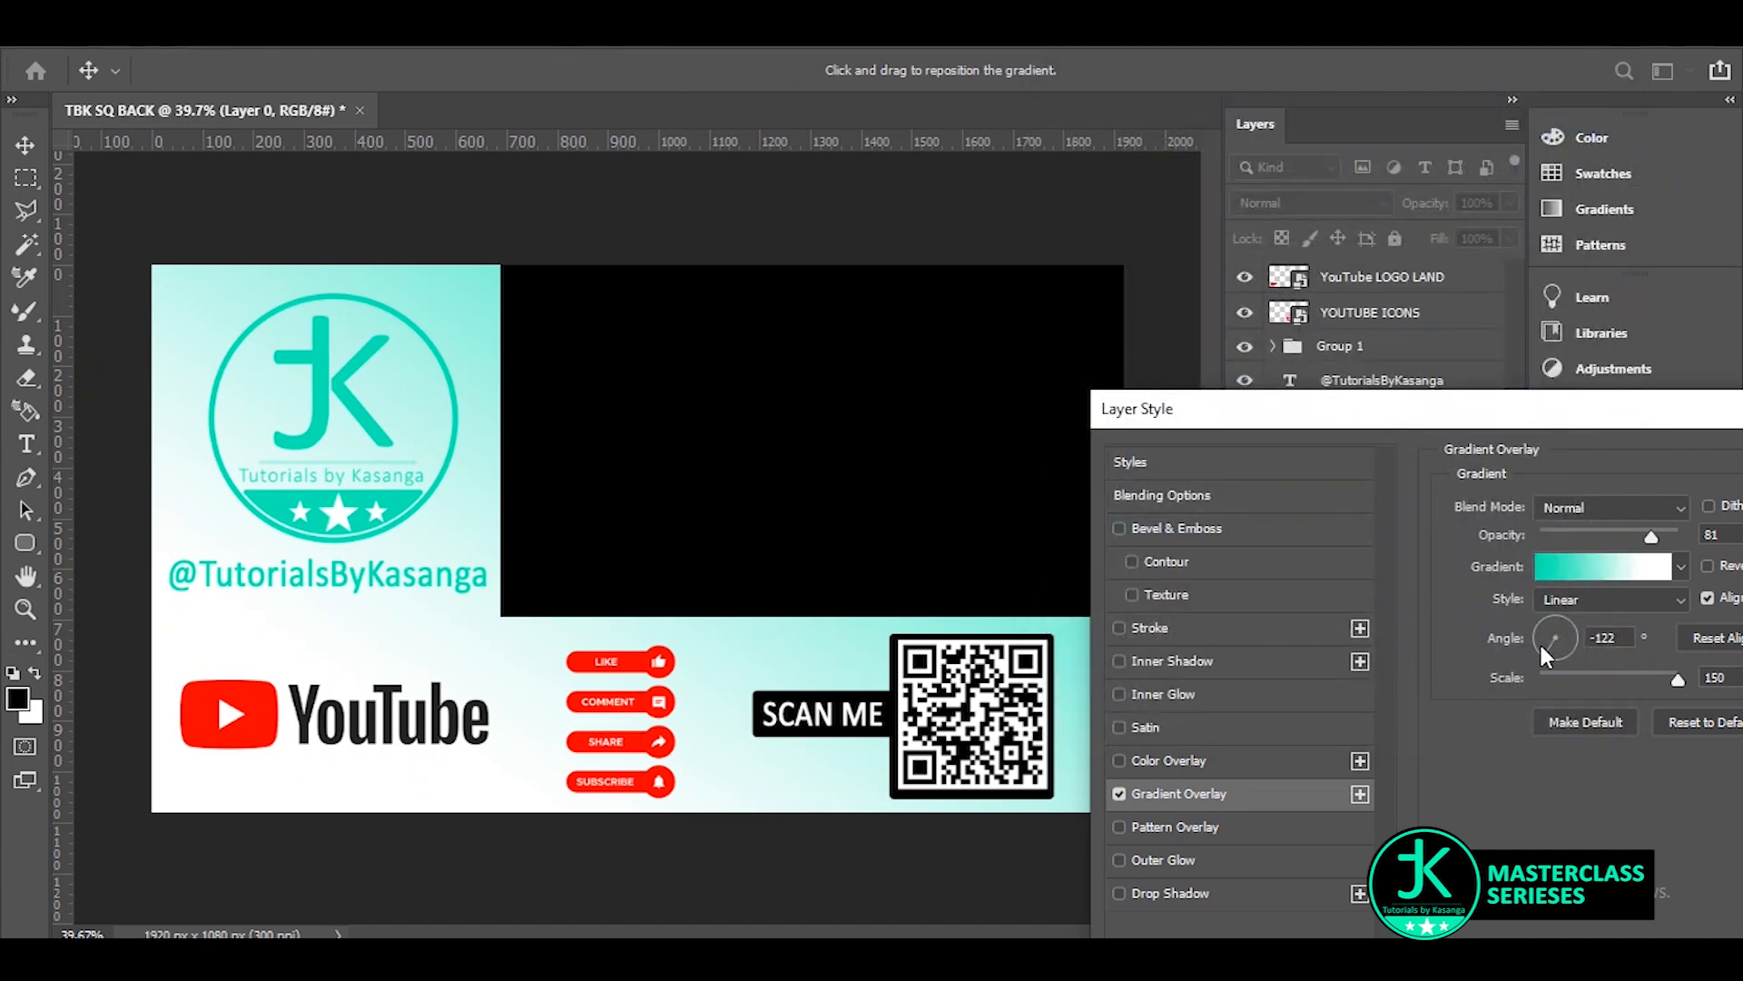
Set the background gradient's angle to 135° and its white stop to 58%, and apply the overlay.
drag(1539, 641, 1542, 626)
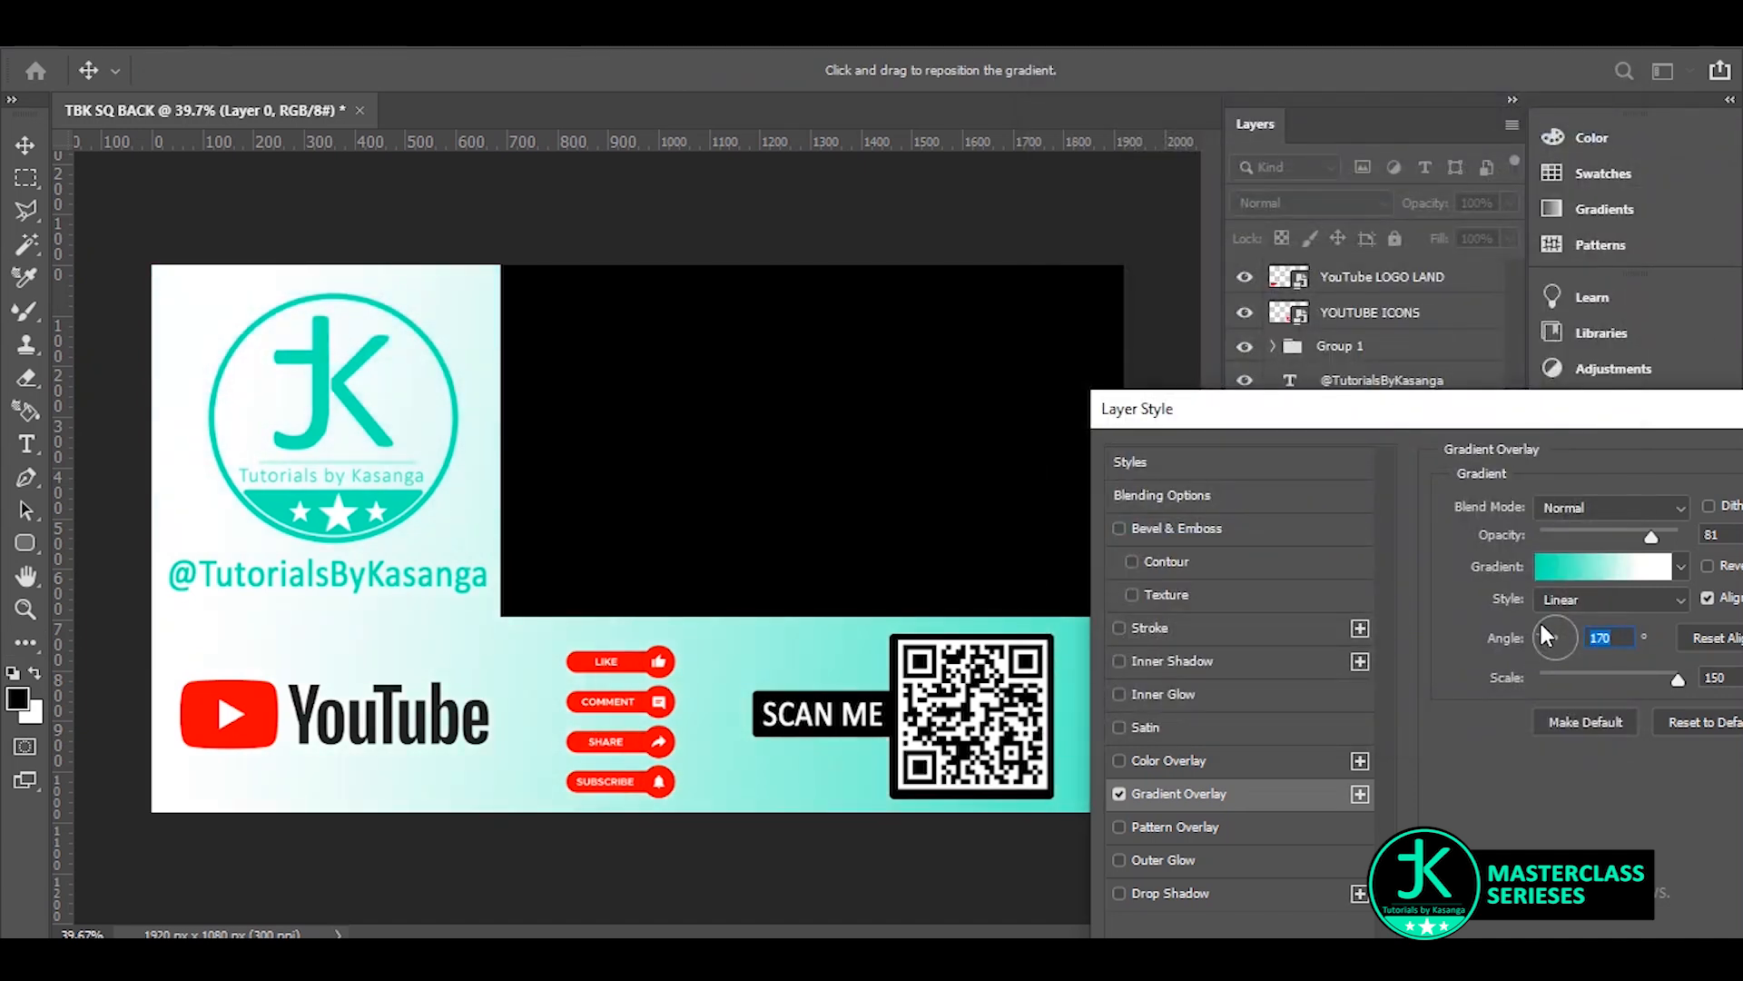
click(1541, 623)
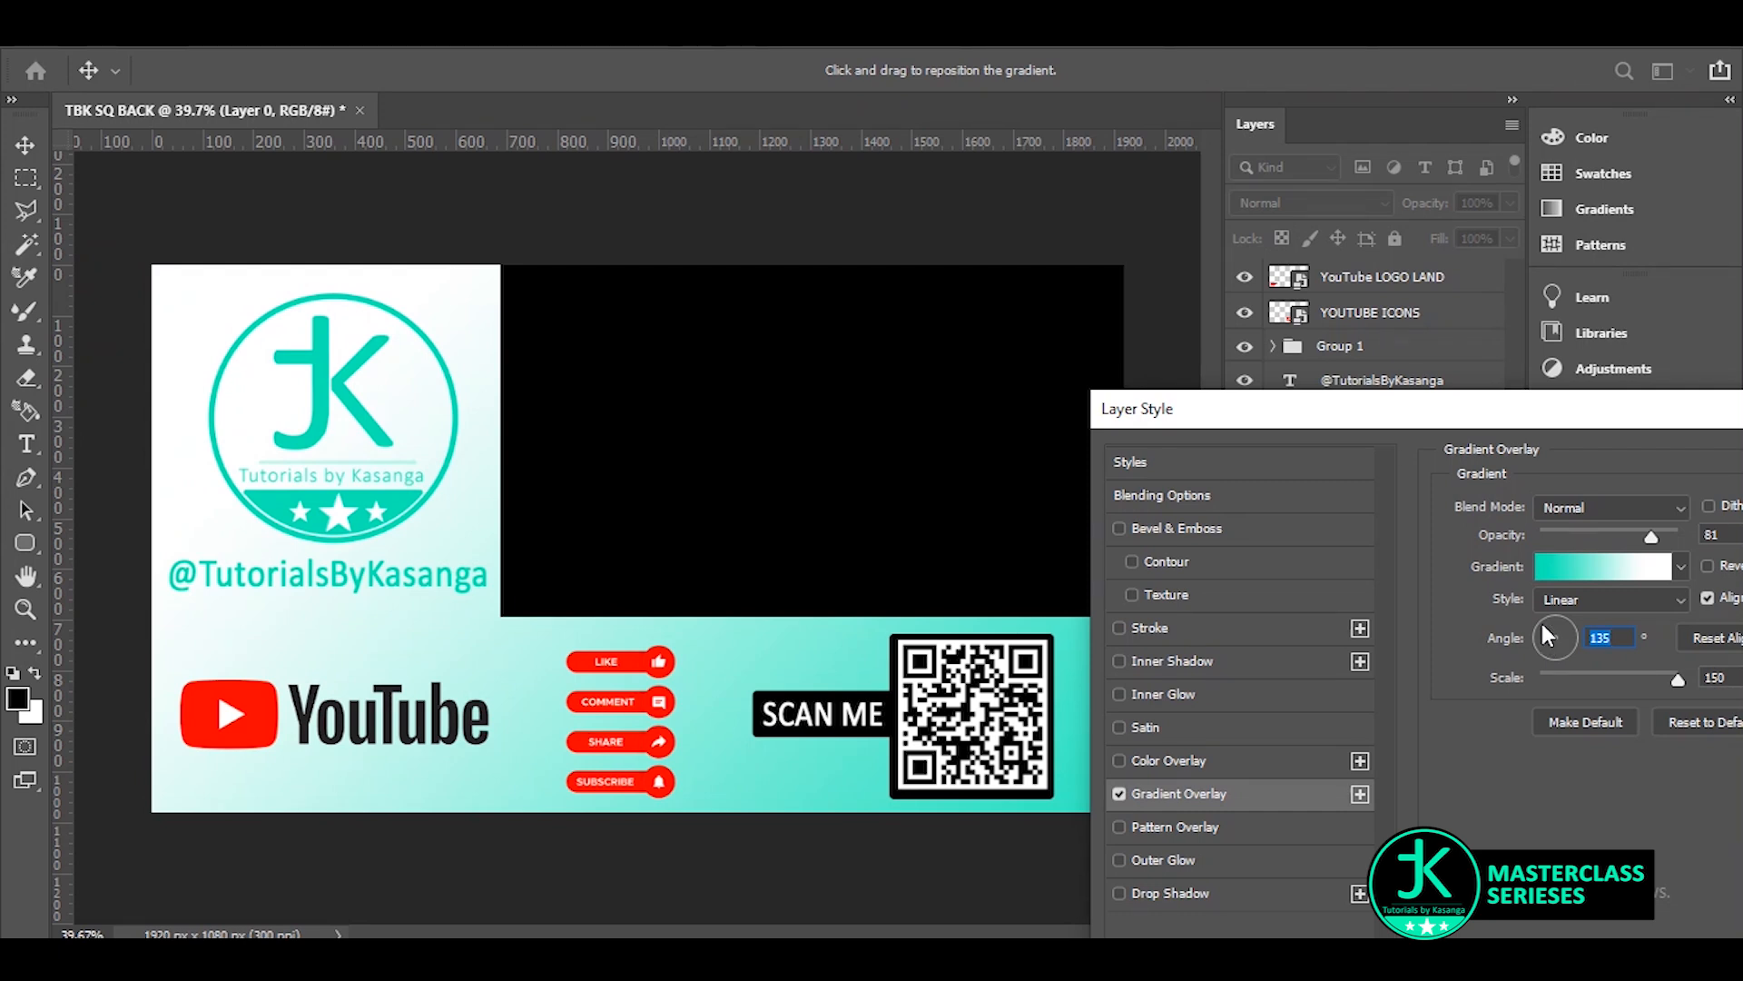
click(1588, 572)
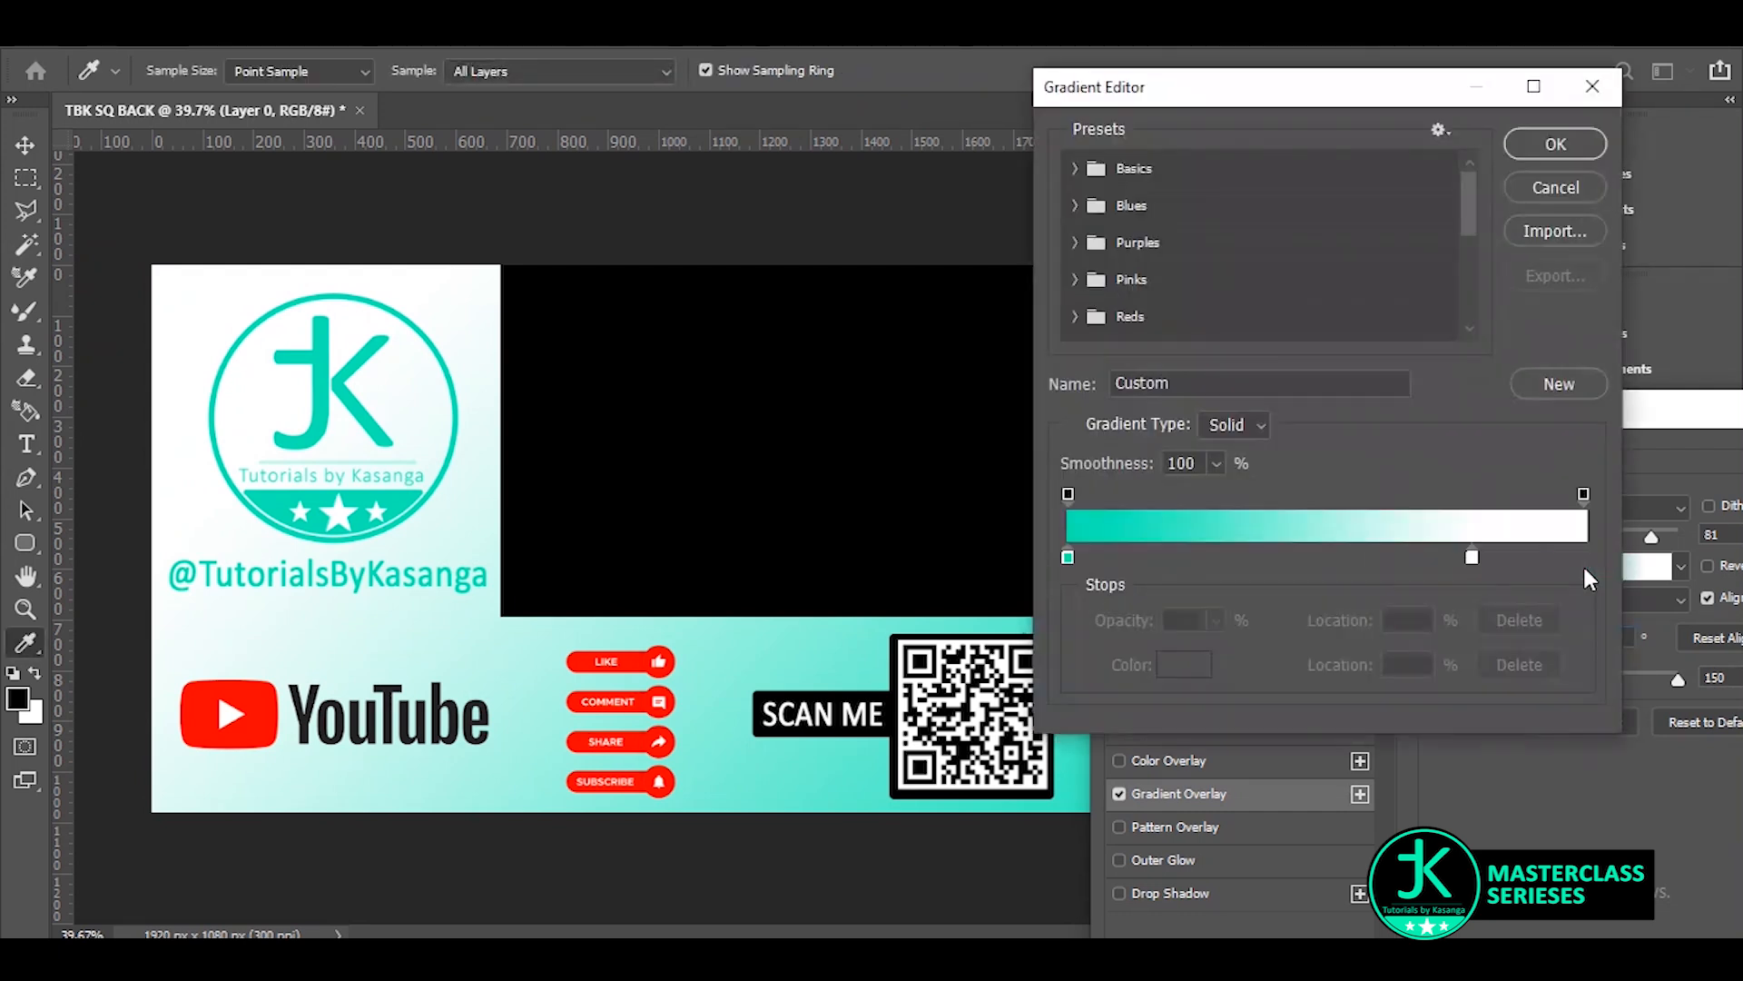
drag(1471, 559, 1354, 559)
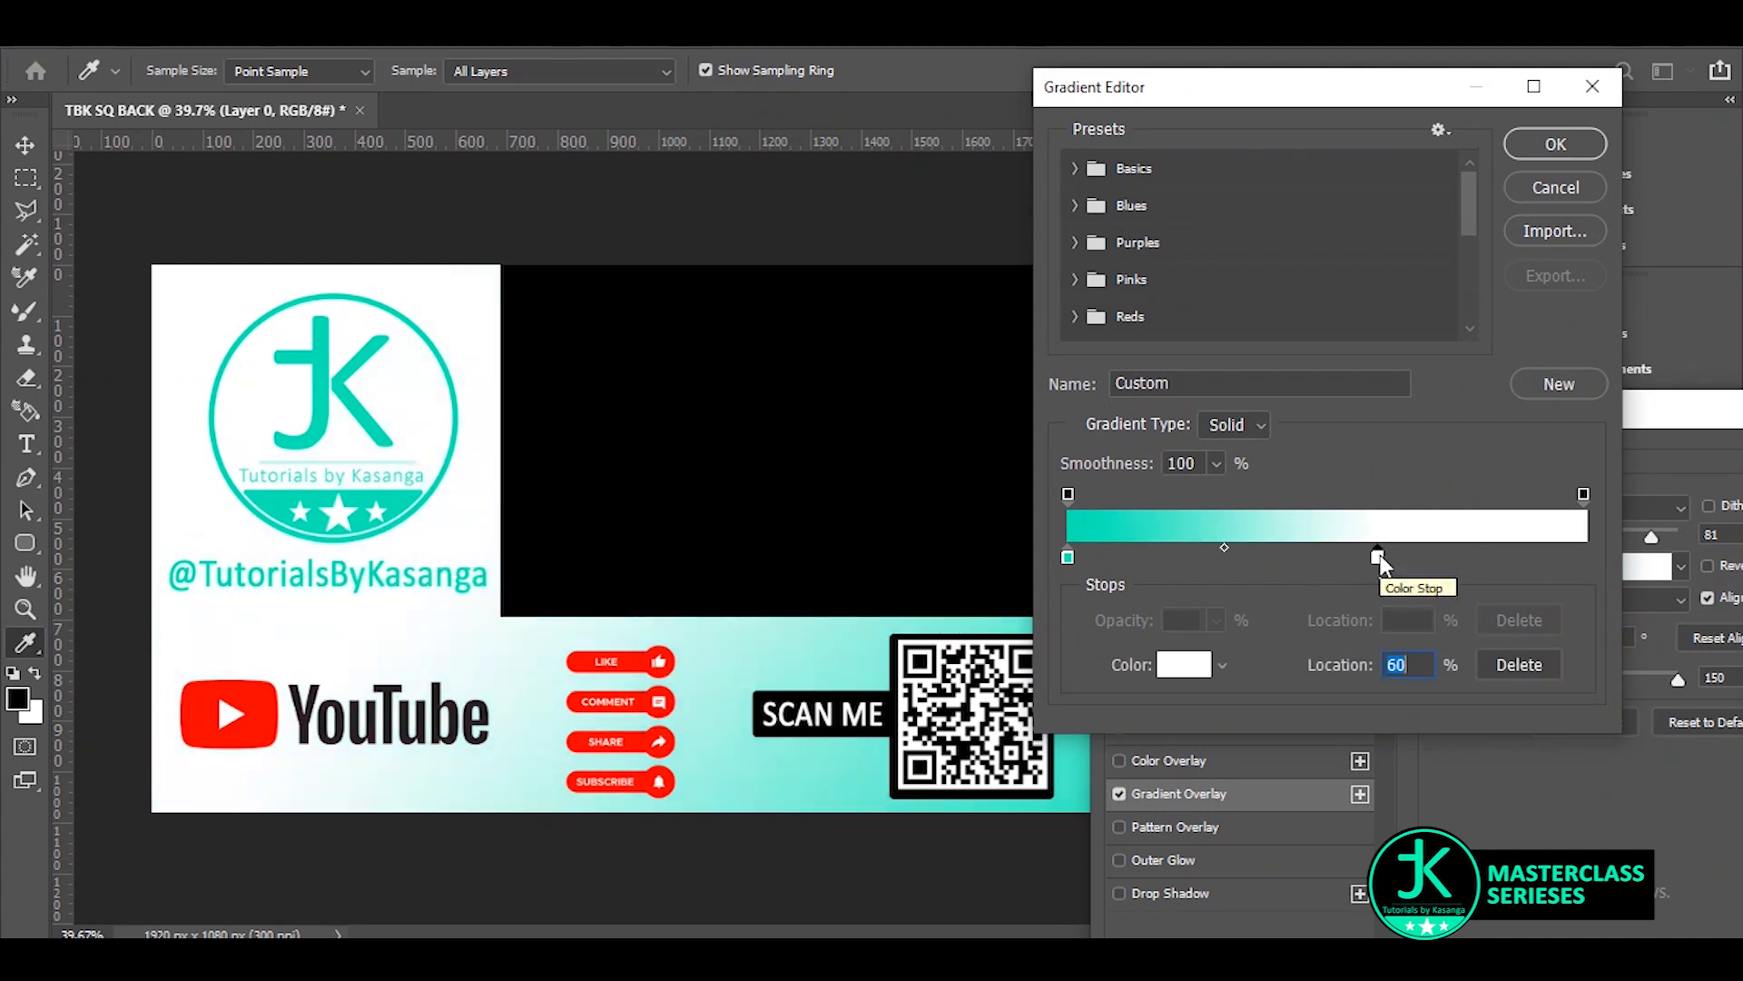
drag(1379, 552, 1369, 560)
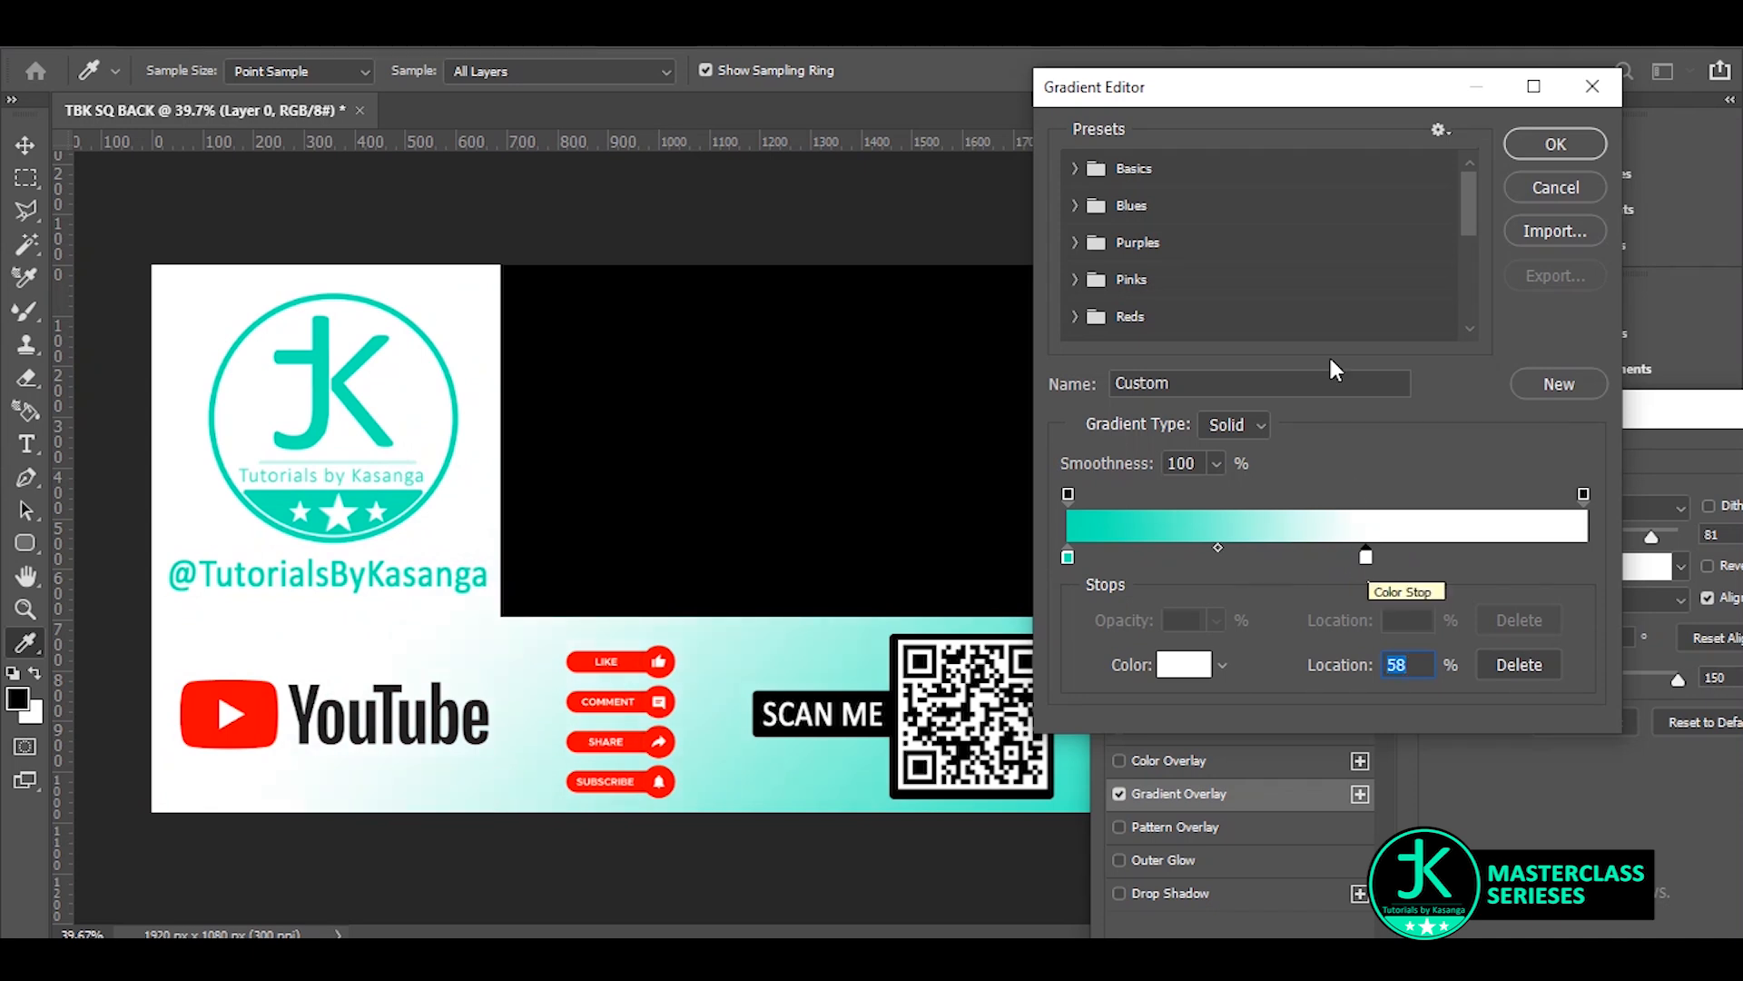
click(1576, 141)
drag(1482, 409, 722, 321)
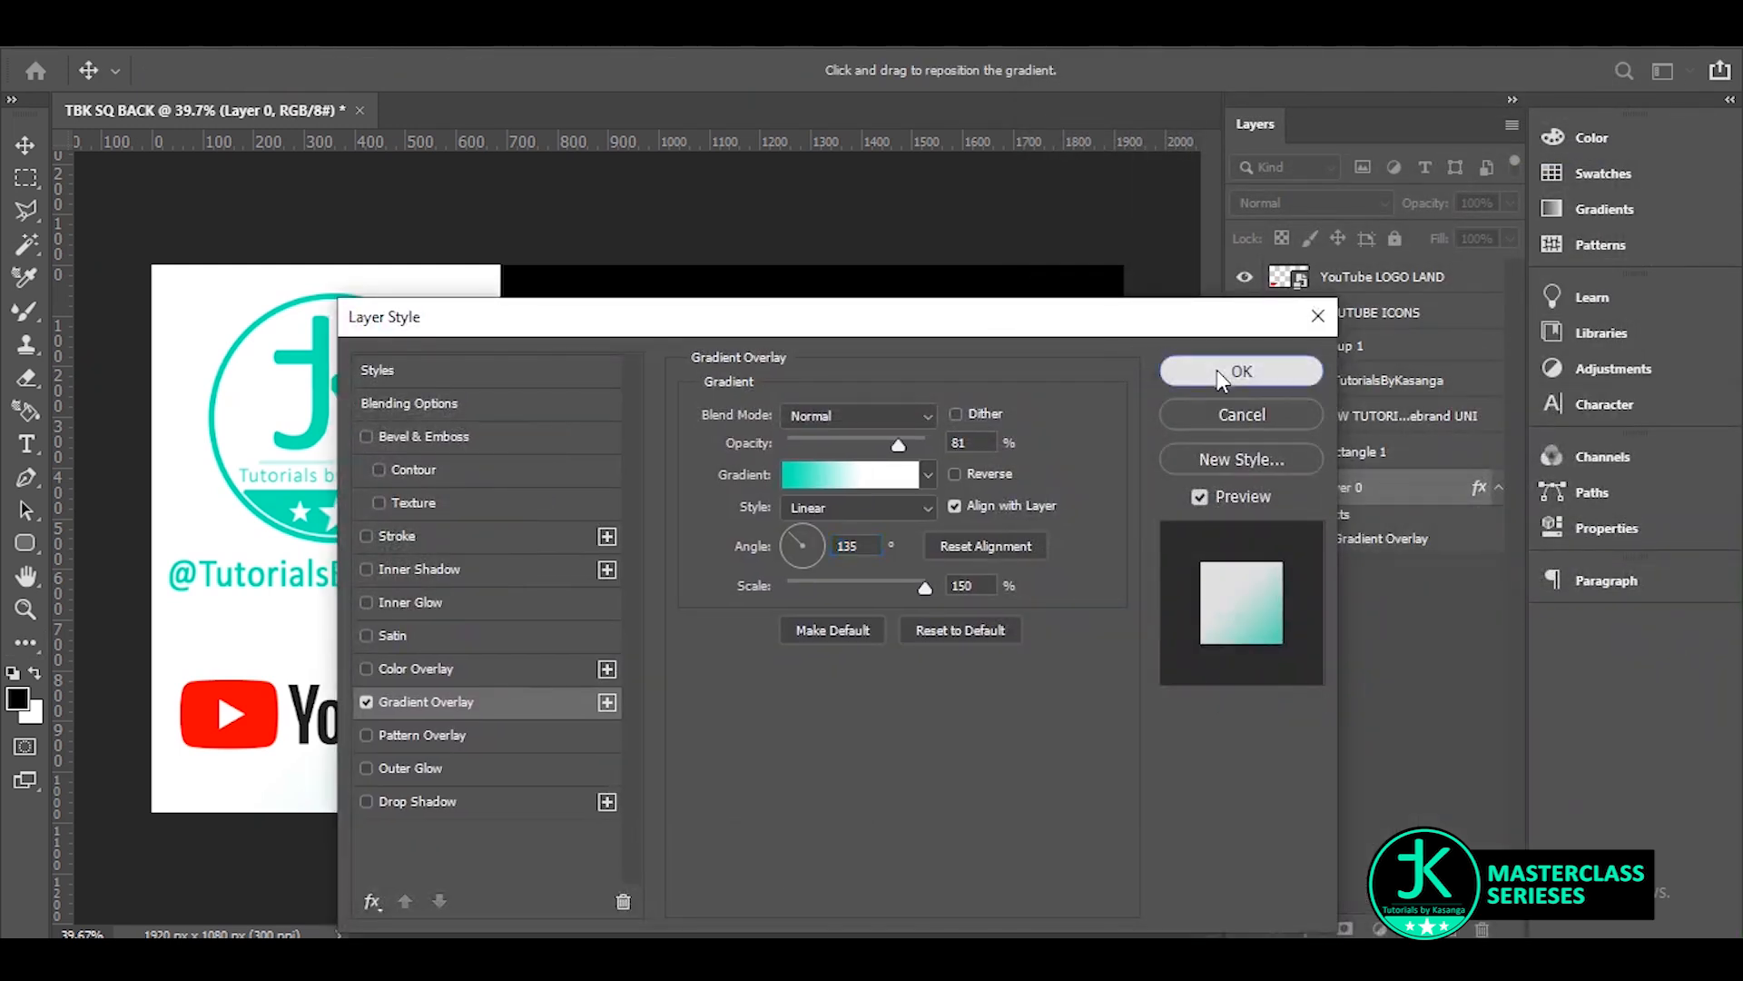
click(1216, 368)
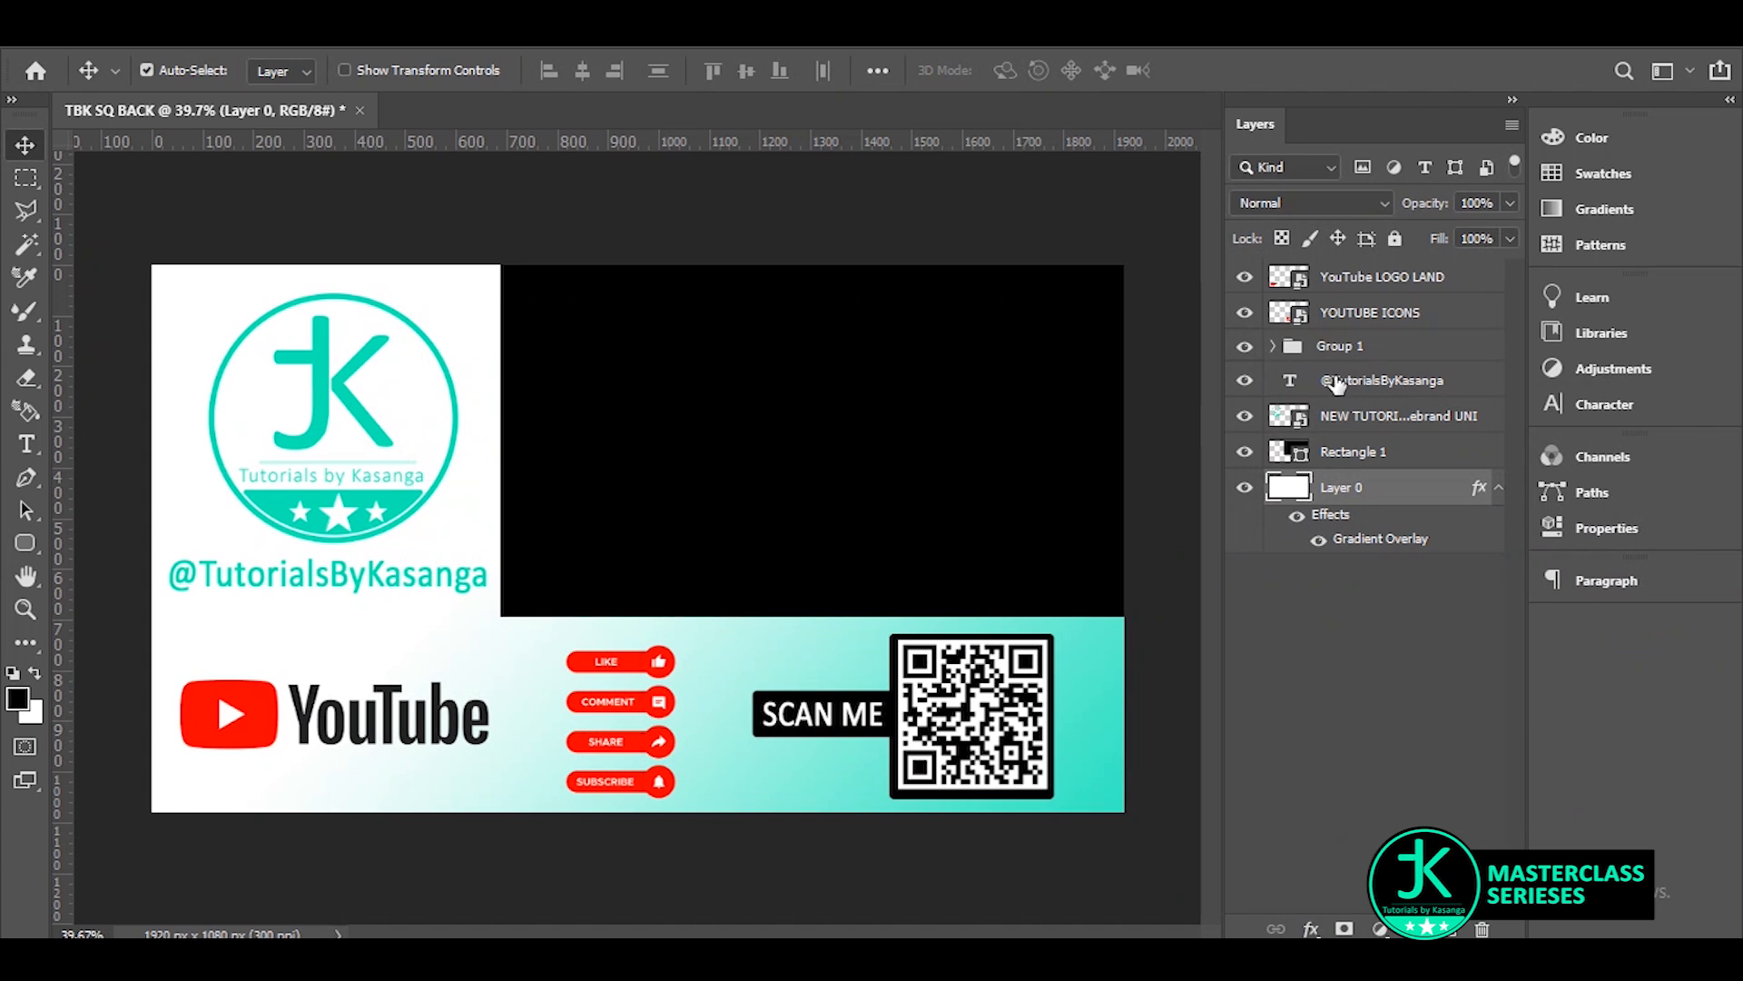
Group the round logo layer with the channel handle text layer.
click(323, 418)
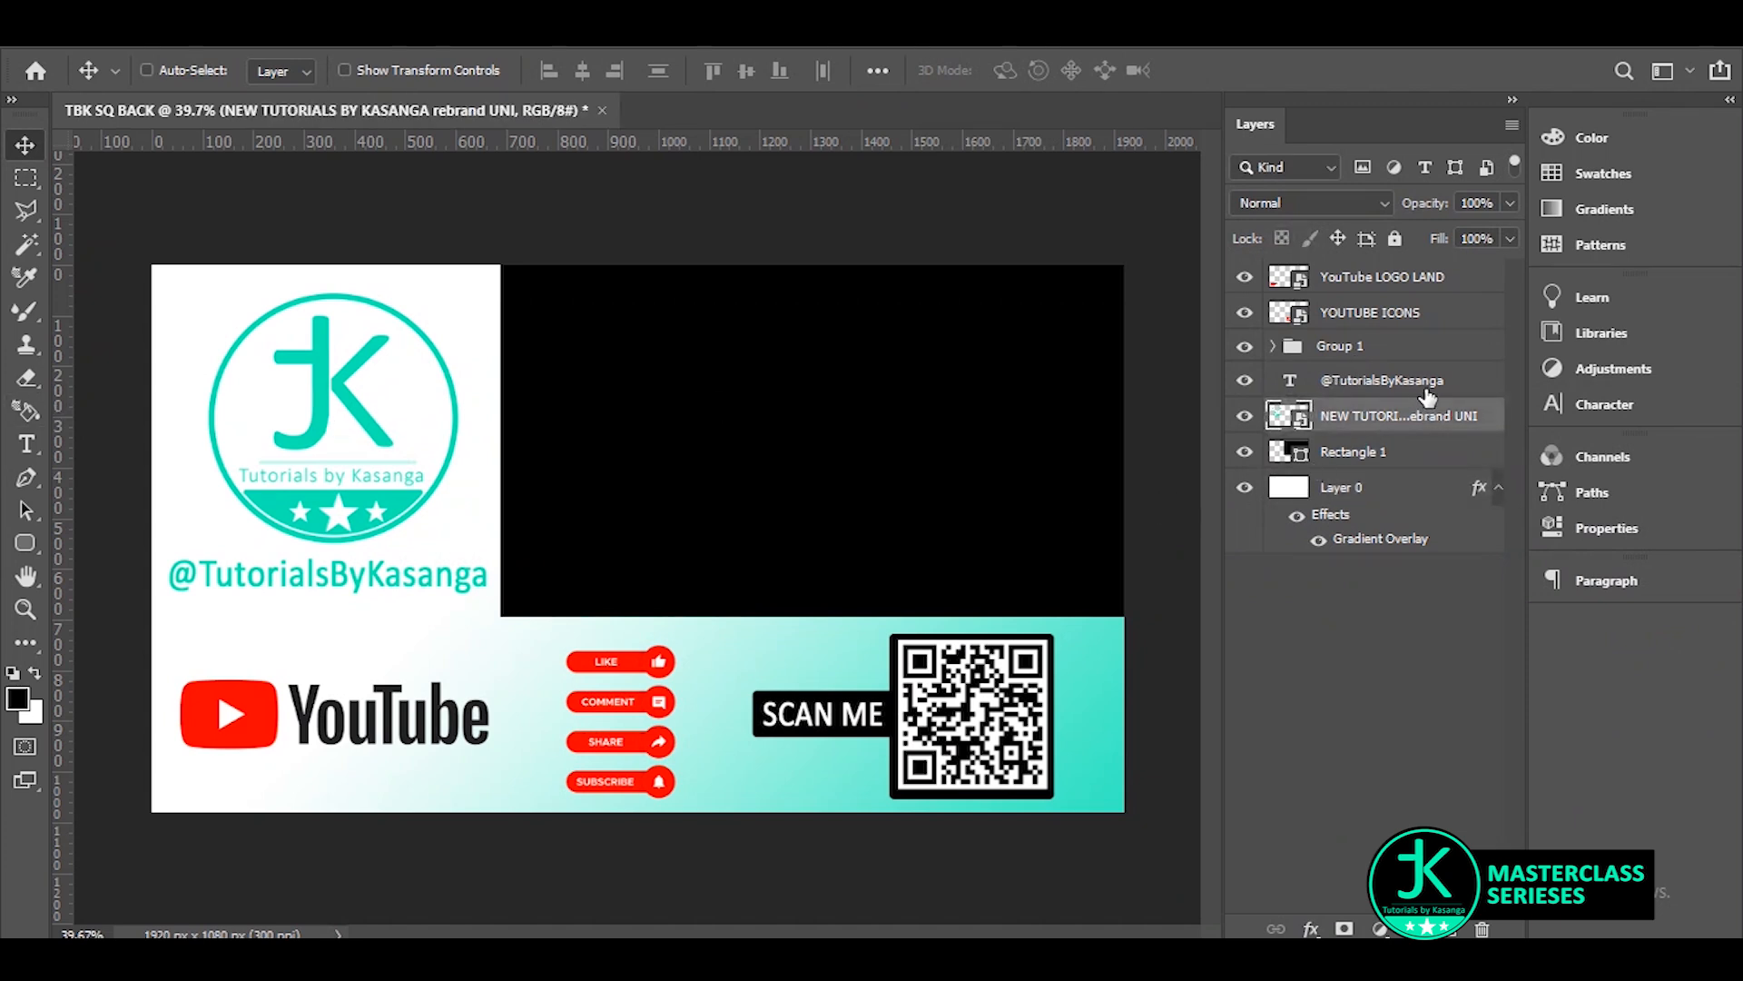
ctrl+click(1430, 386)
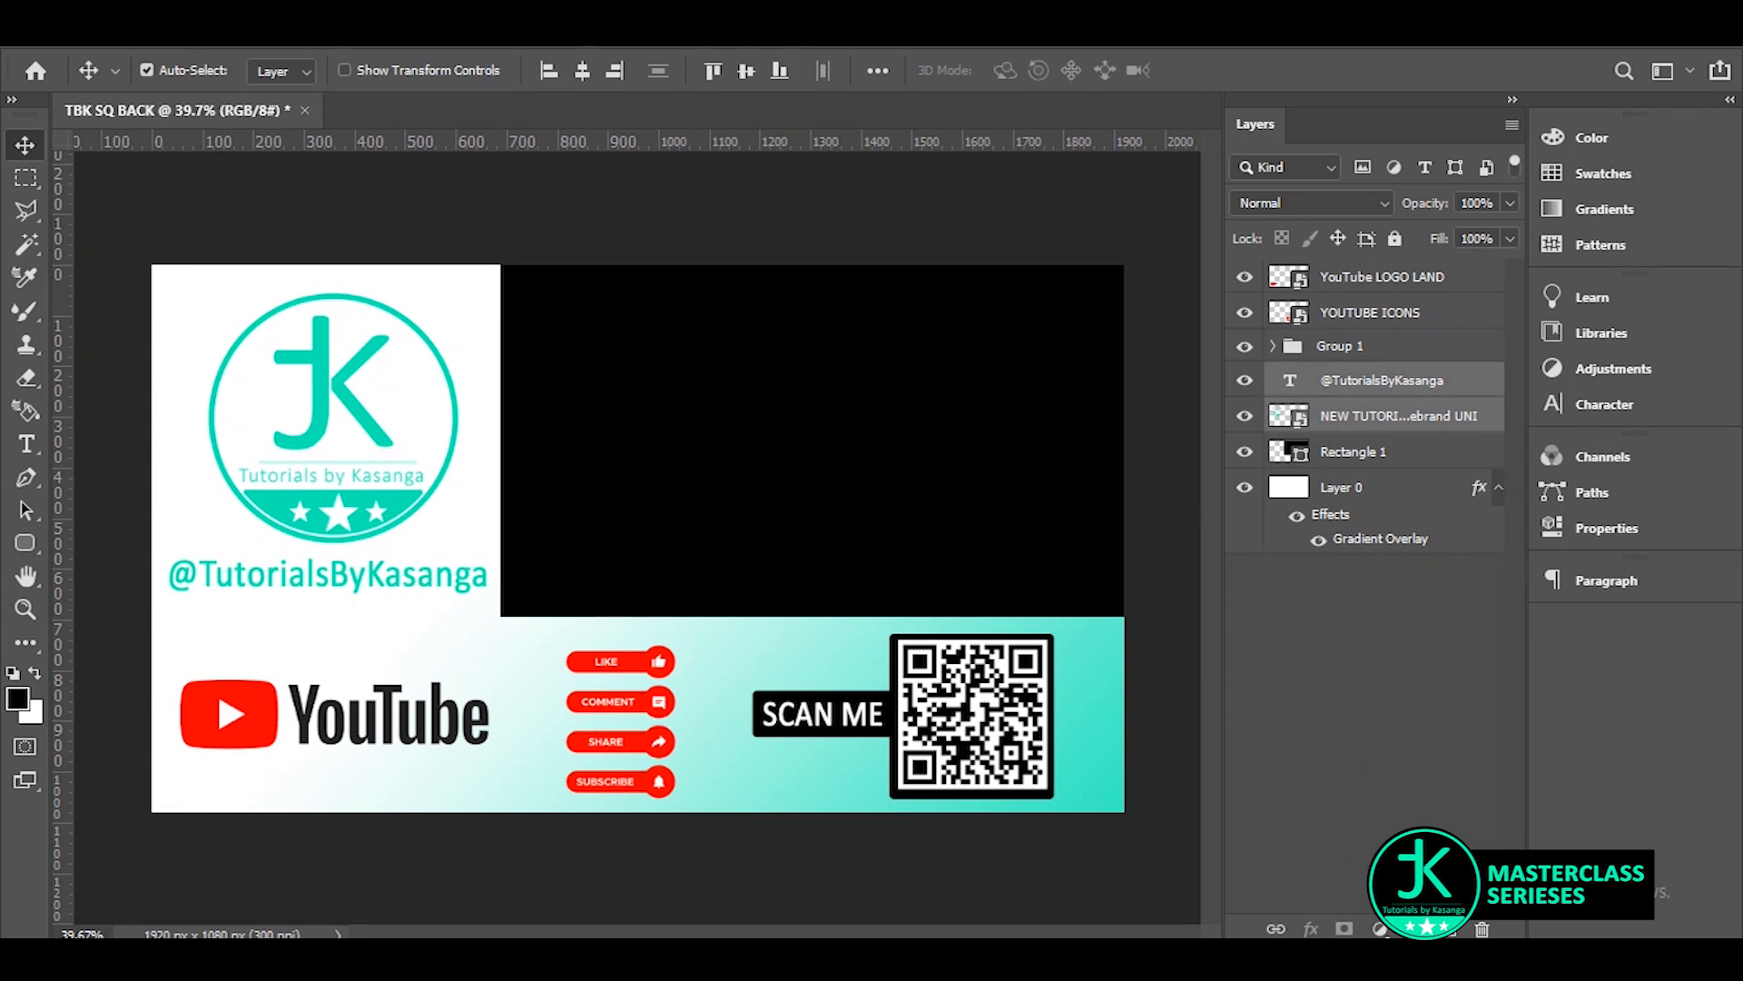
key(ctrl+g)
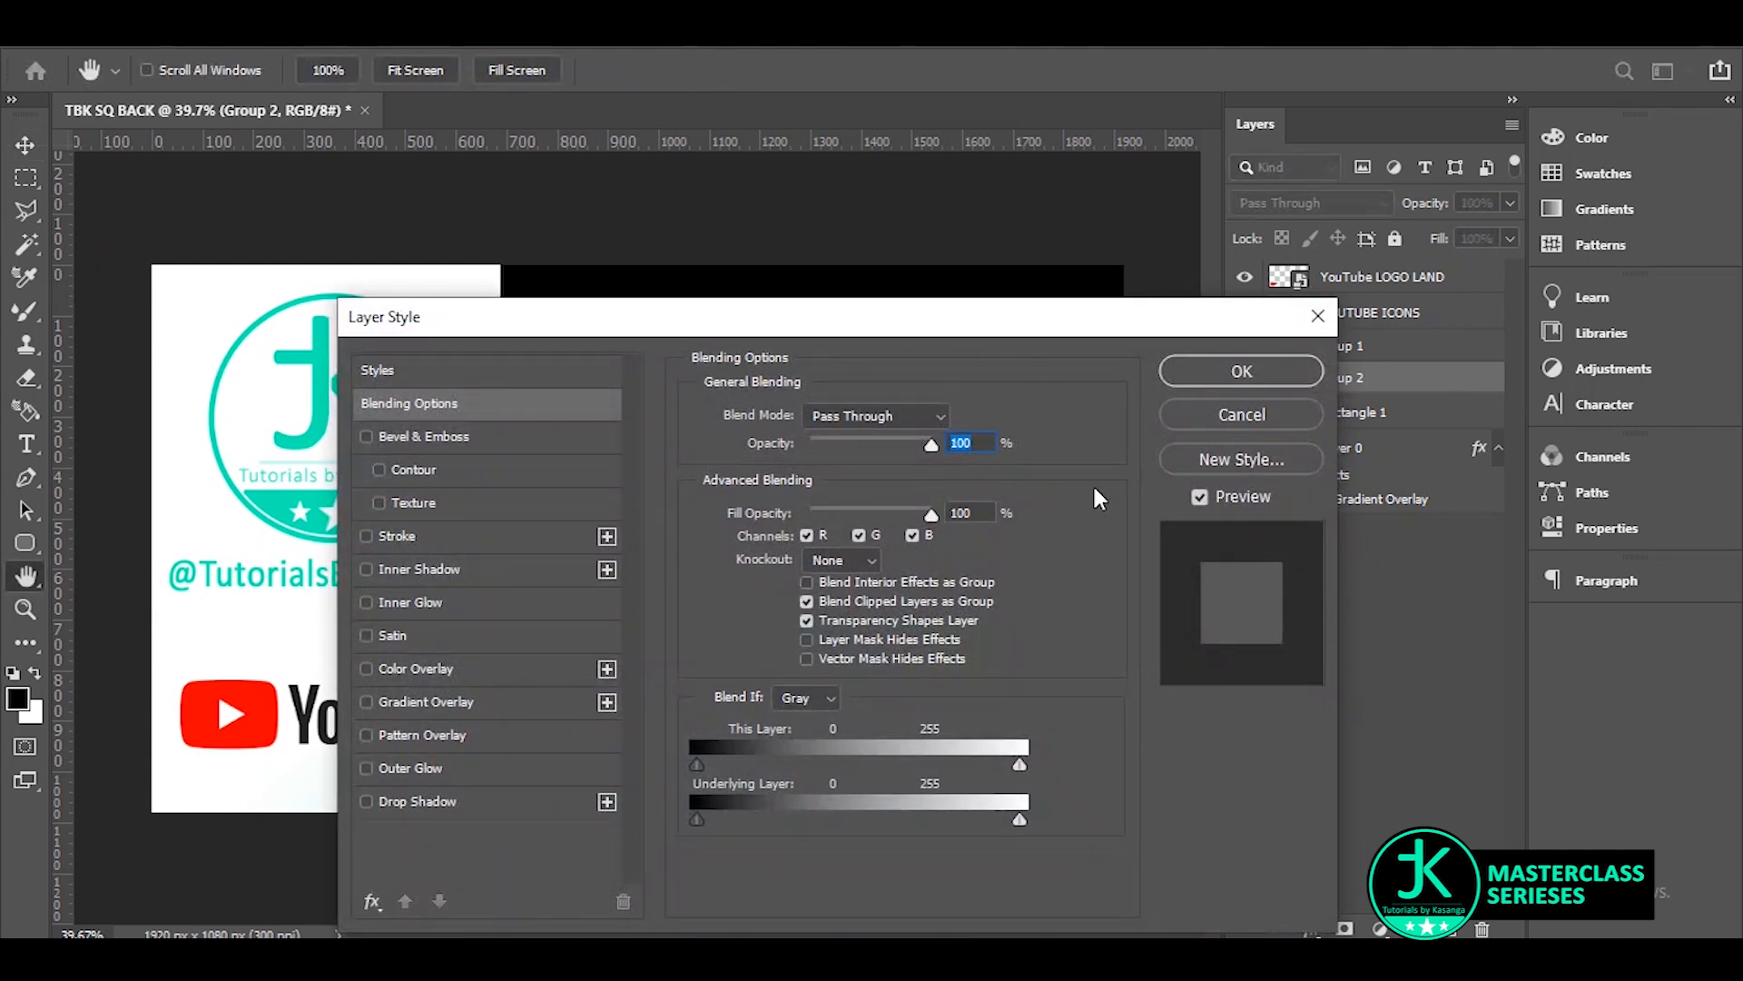
Add a Drop Shadow to the logo and handle group with 76% opacity, 3 px distance, 0% spread and 0 px size.
click(450, 798)
drag(587, 335, 1256, 241)
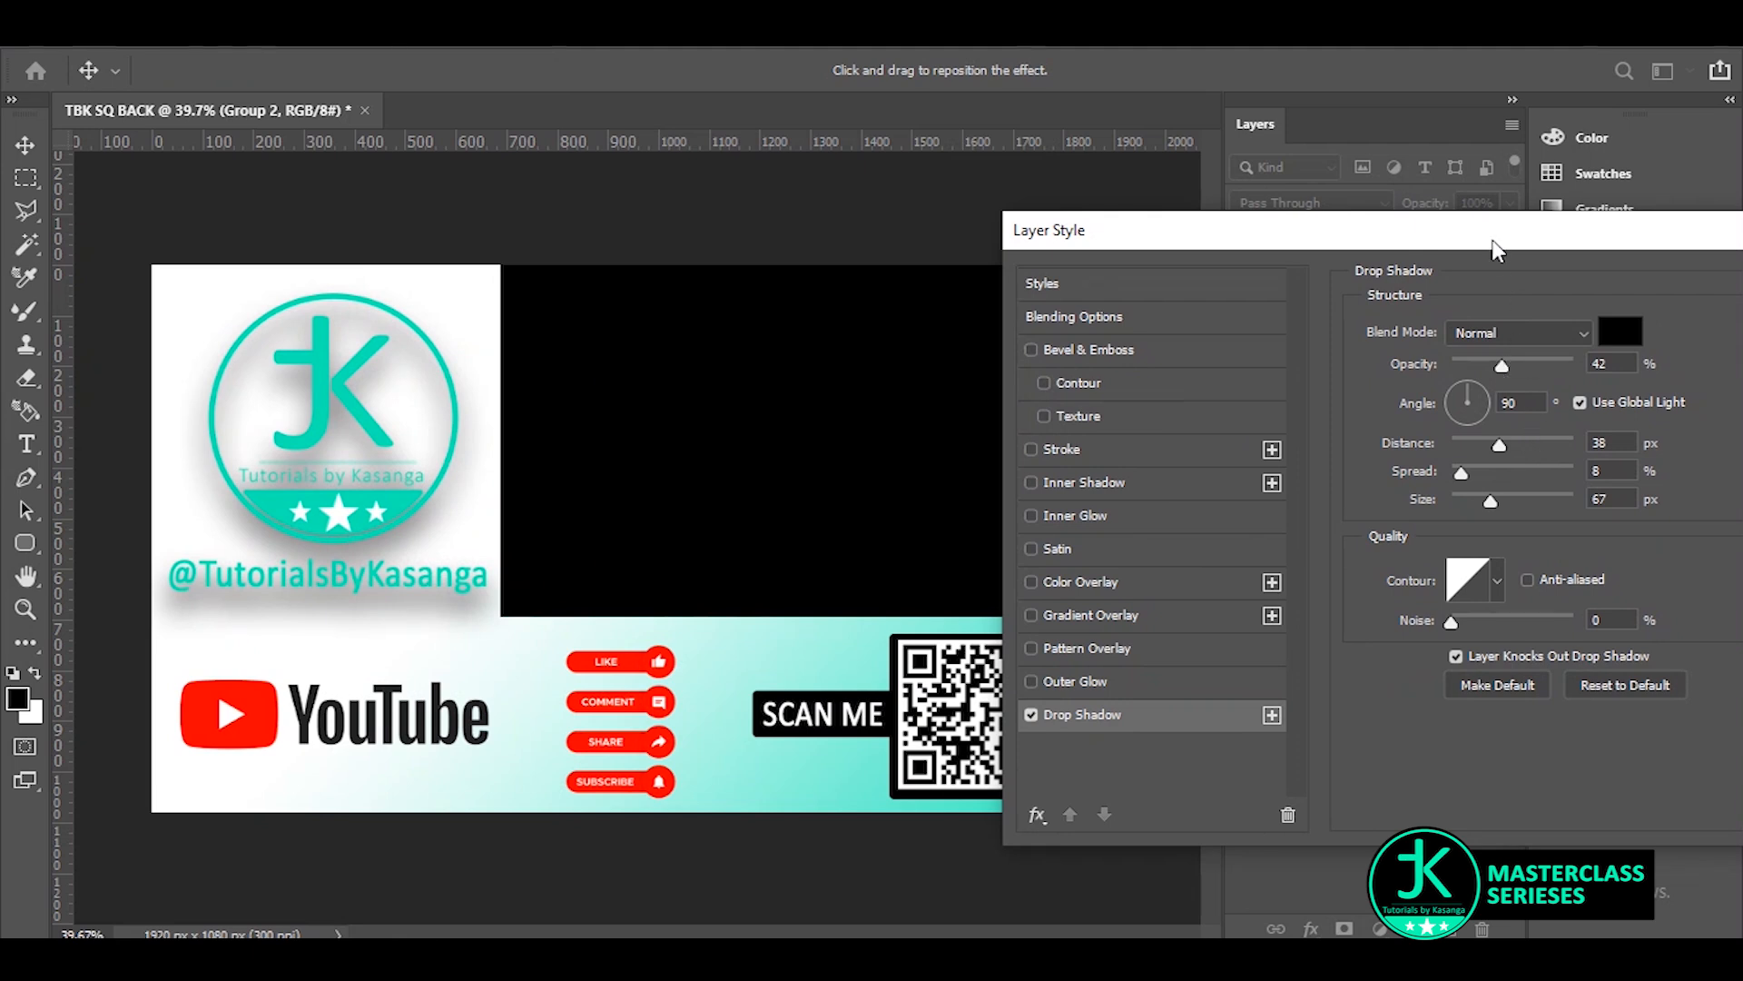
drag(1492, 241, 1314, 212)
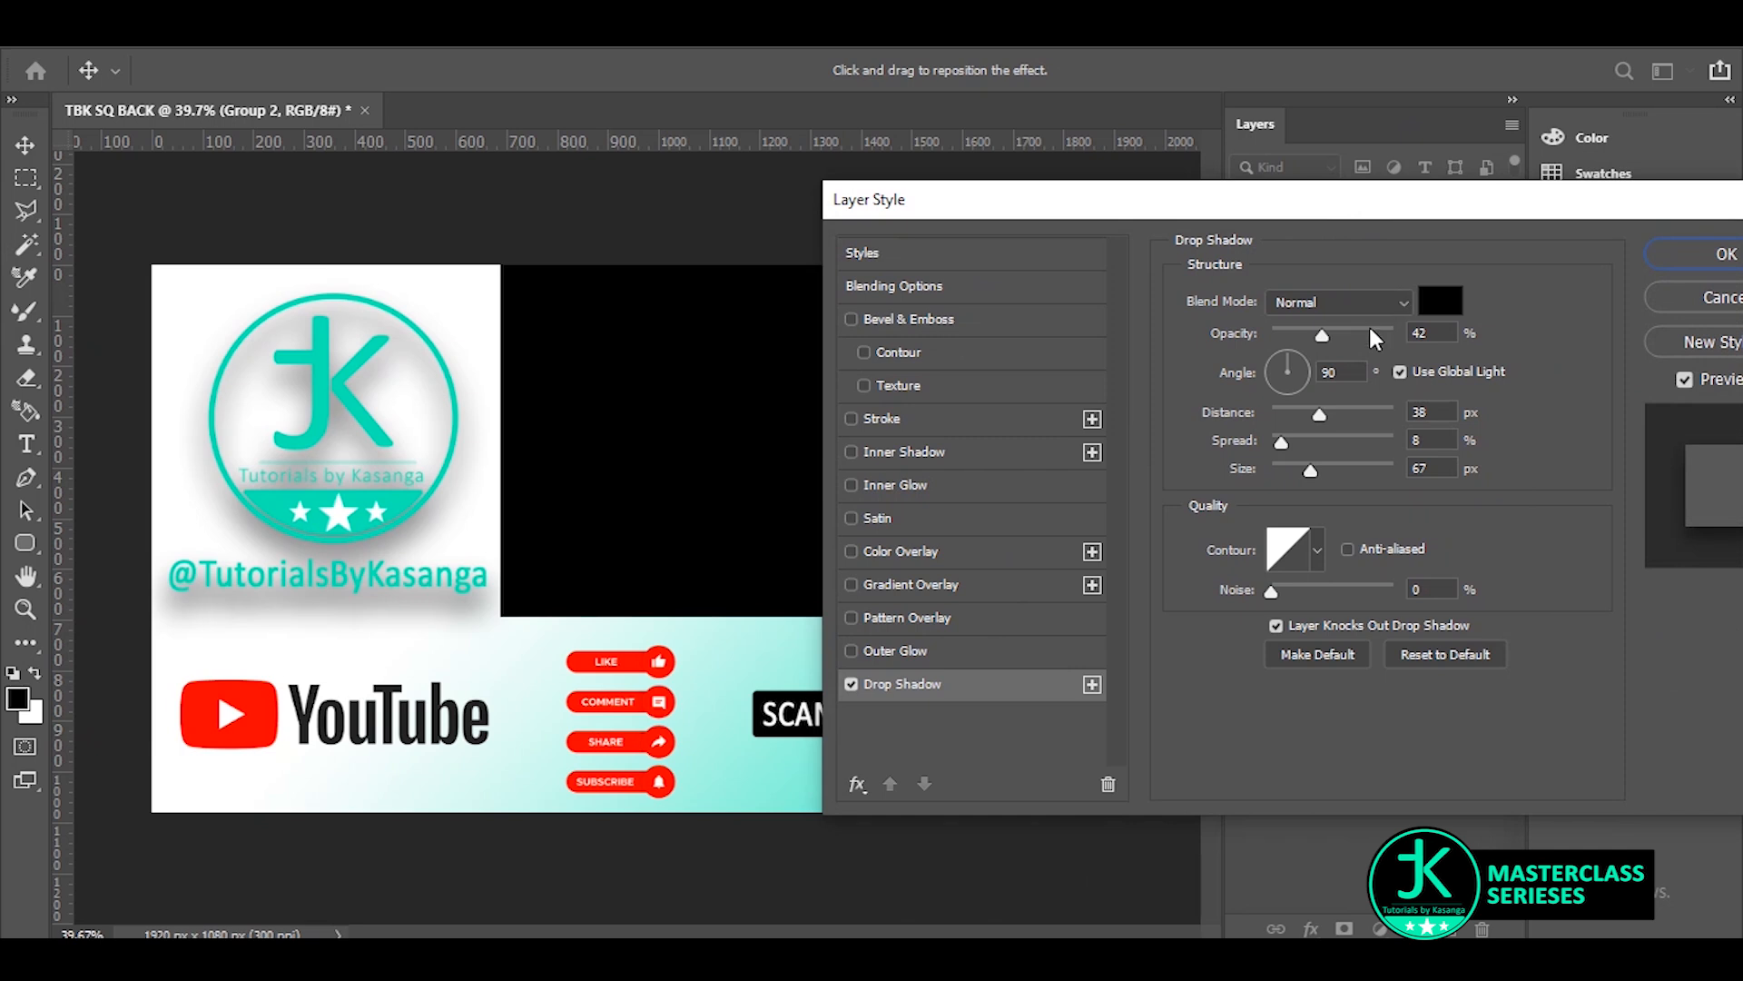
drag(1322, 338, 1367, 336)
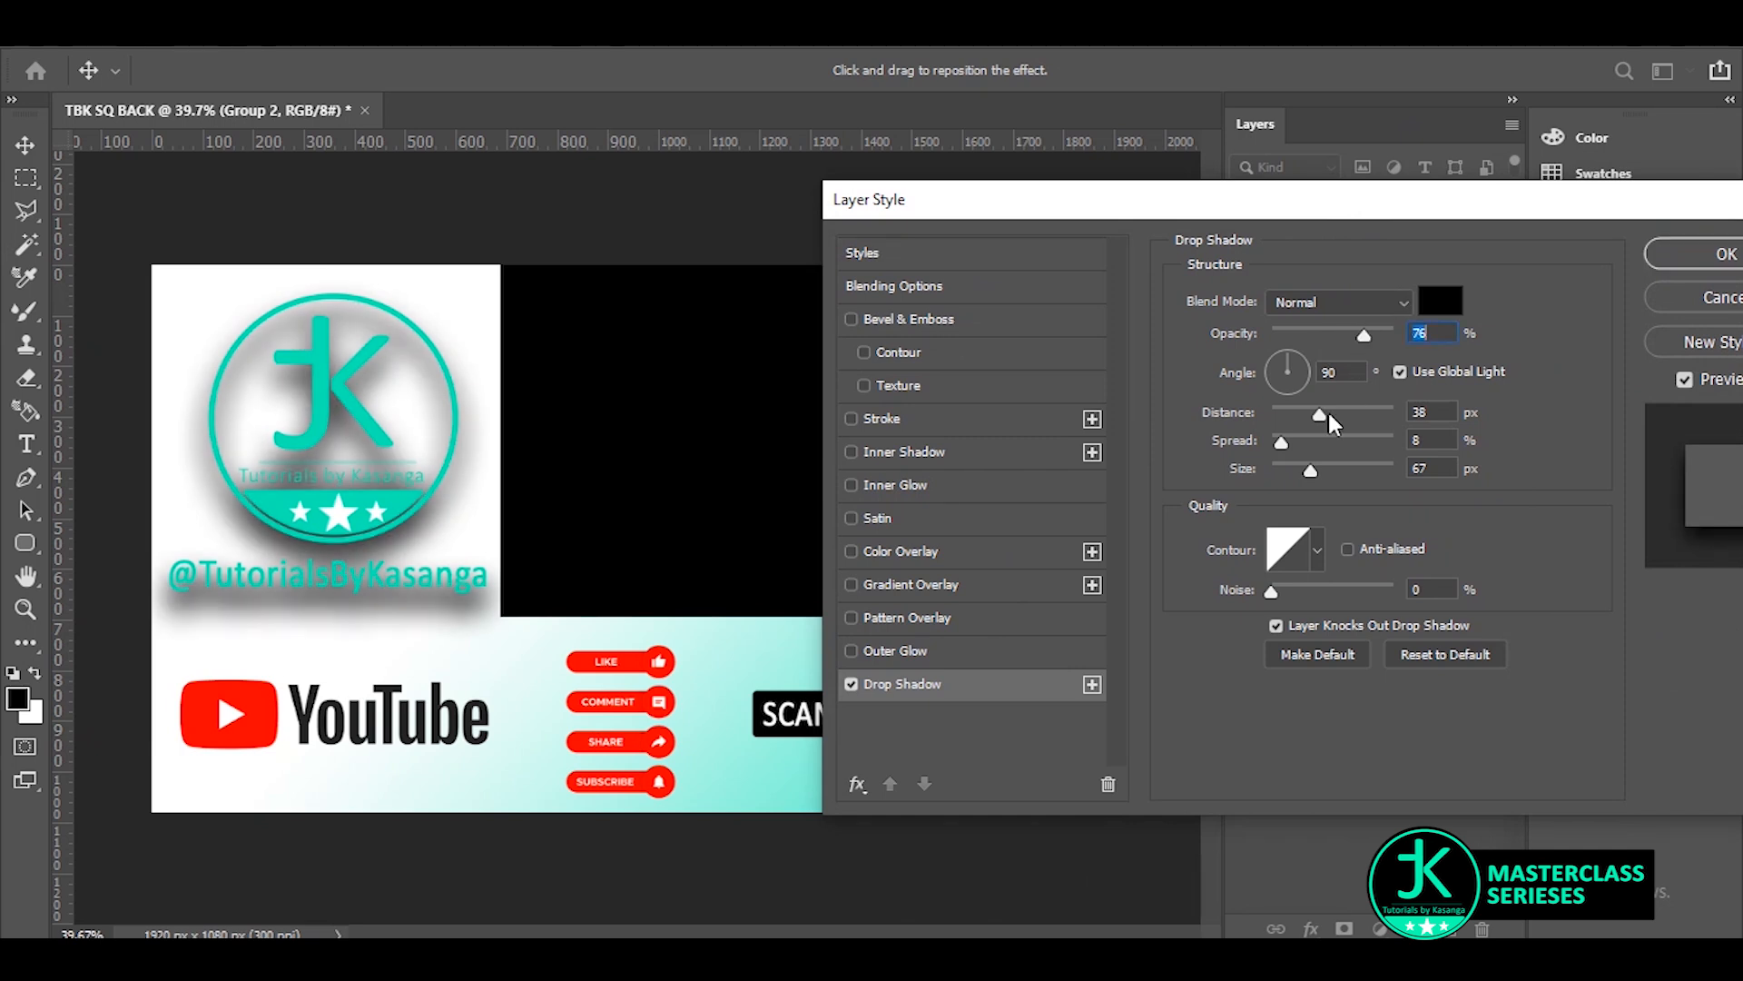
drag(1318, 417, 1272, 478)
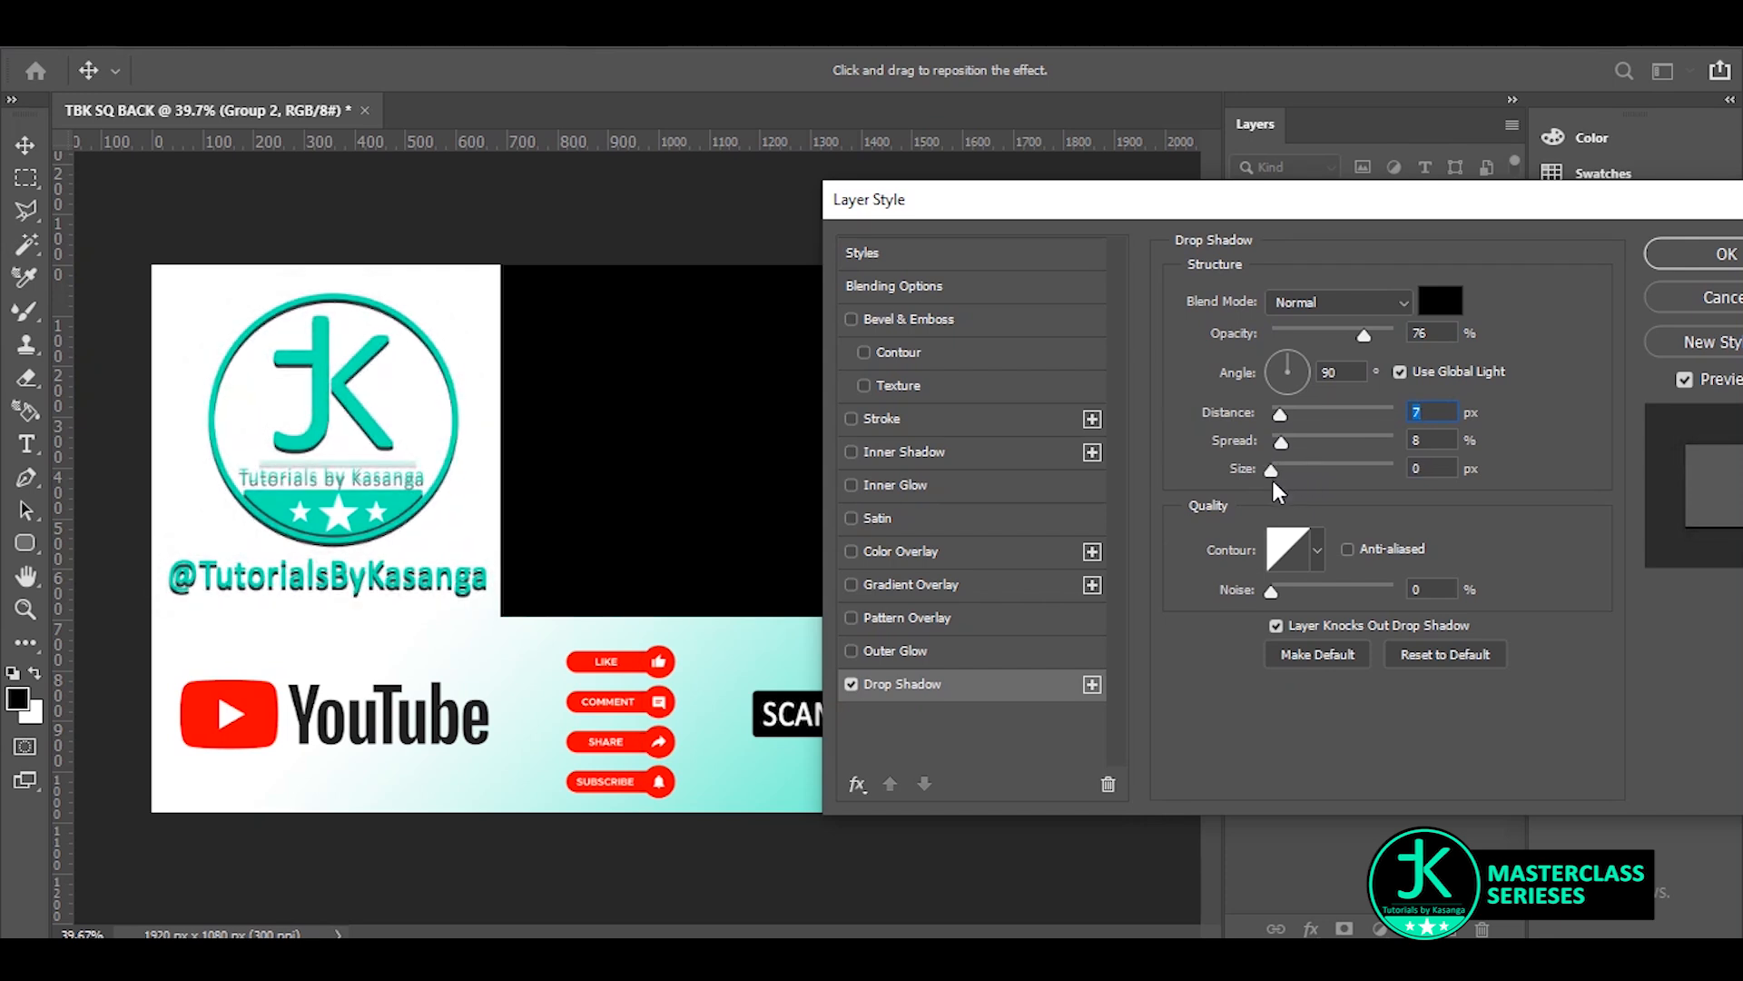
click(1271, 477)
mouse_move(1281, 444)
mouse_down()
mouse_move(1342, 445)
mouse_move(1256, 451)
mouse_move(1284, 414)
mouse_move(1391, 414)
mouse_move(1277, 438)
mouse_up()
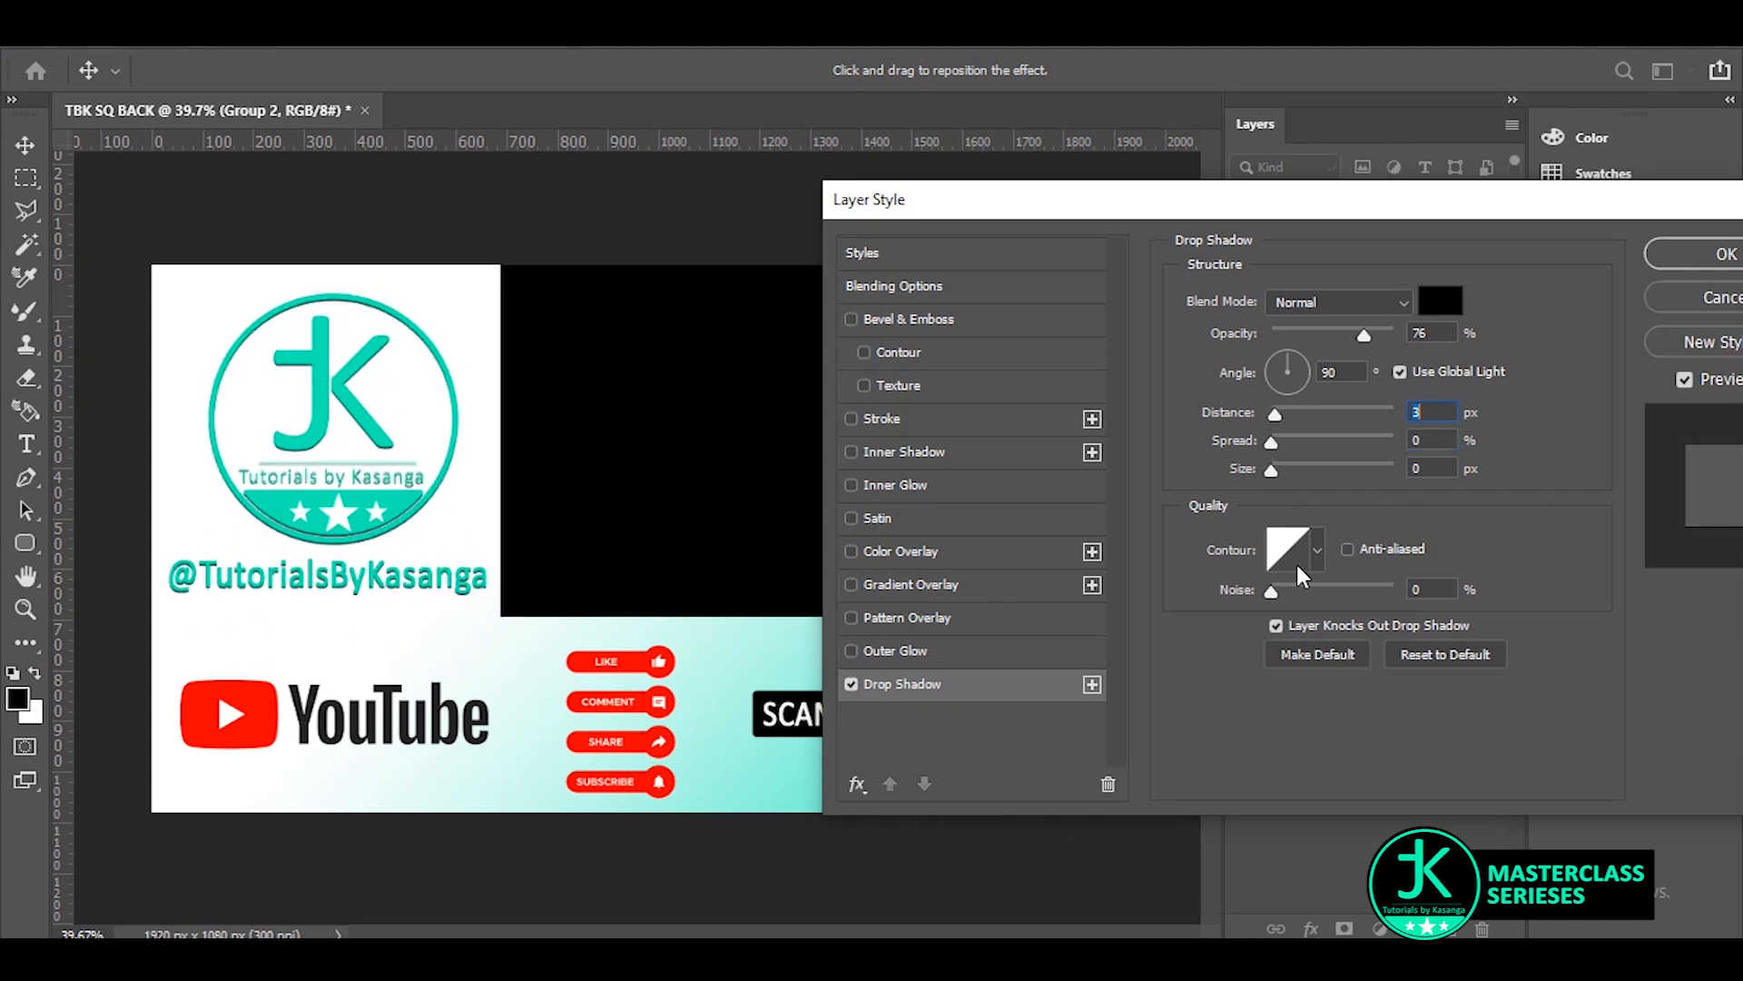
Set the group's drop shadow angle to 45° and its distance to 6 px.
click(1271, 385)
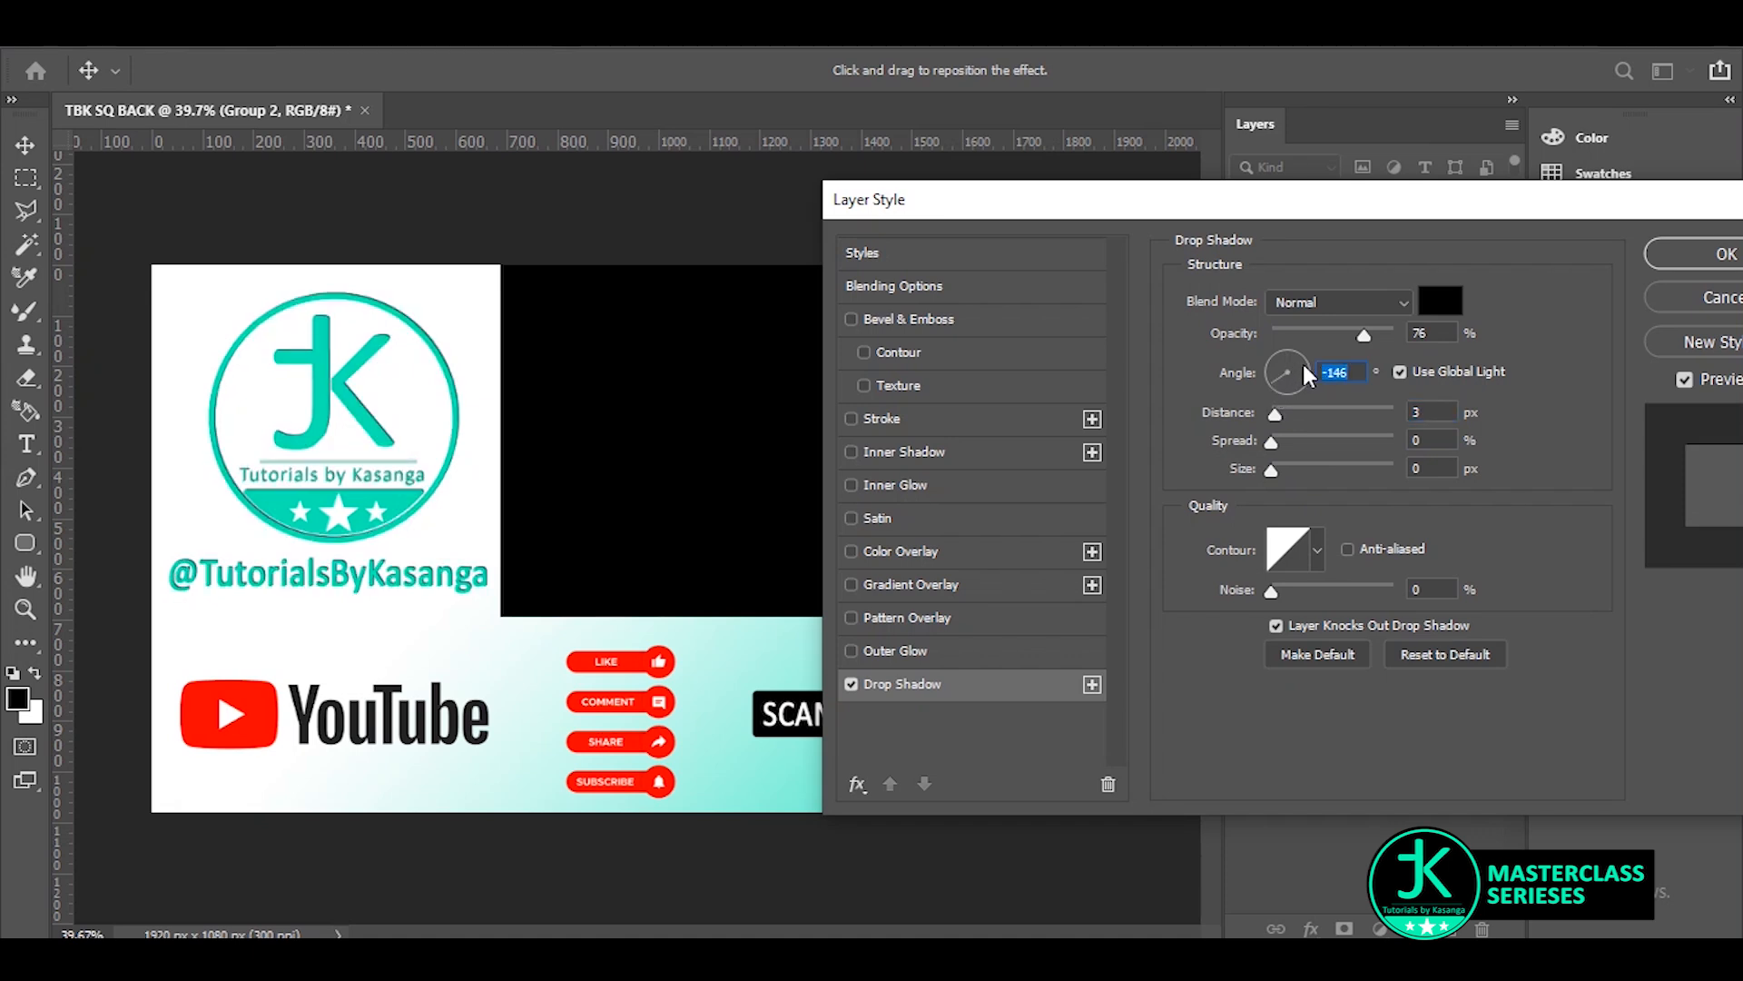
text(45)
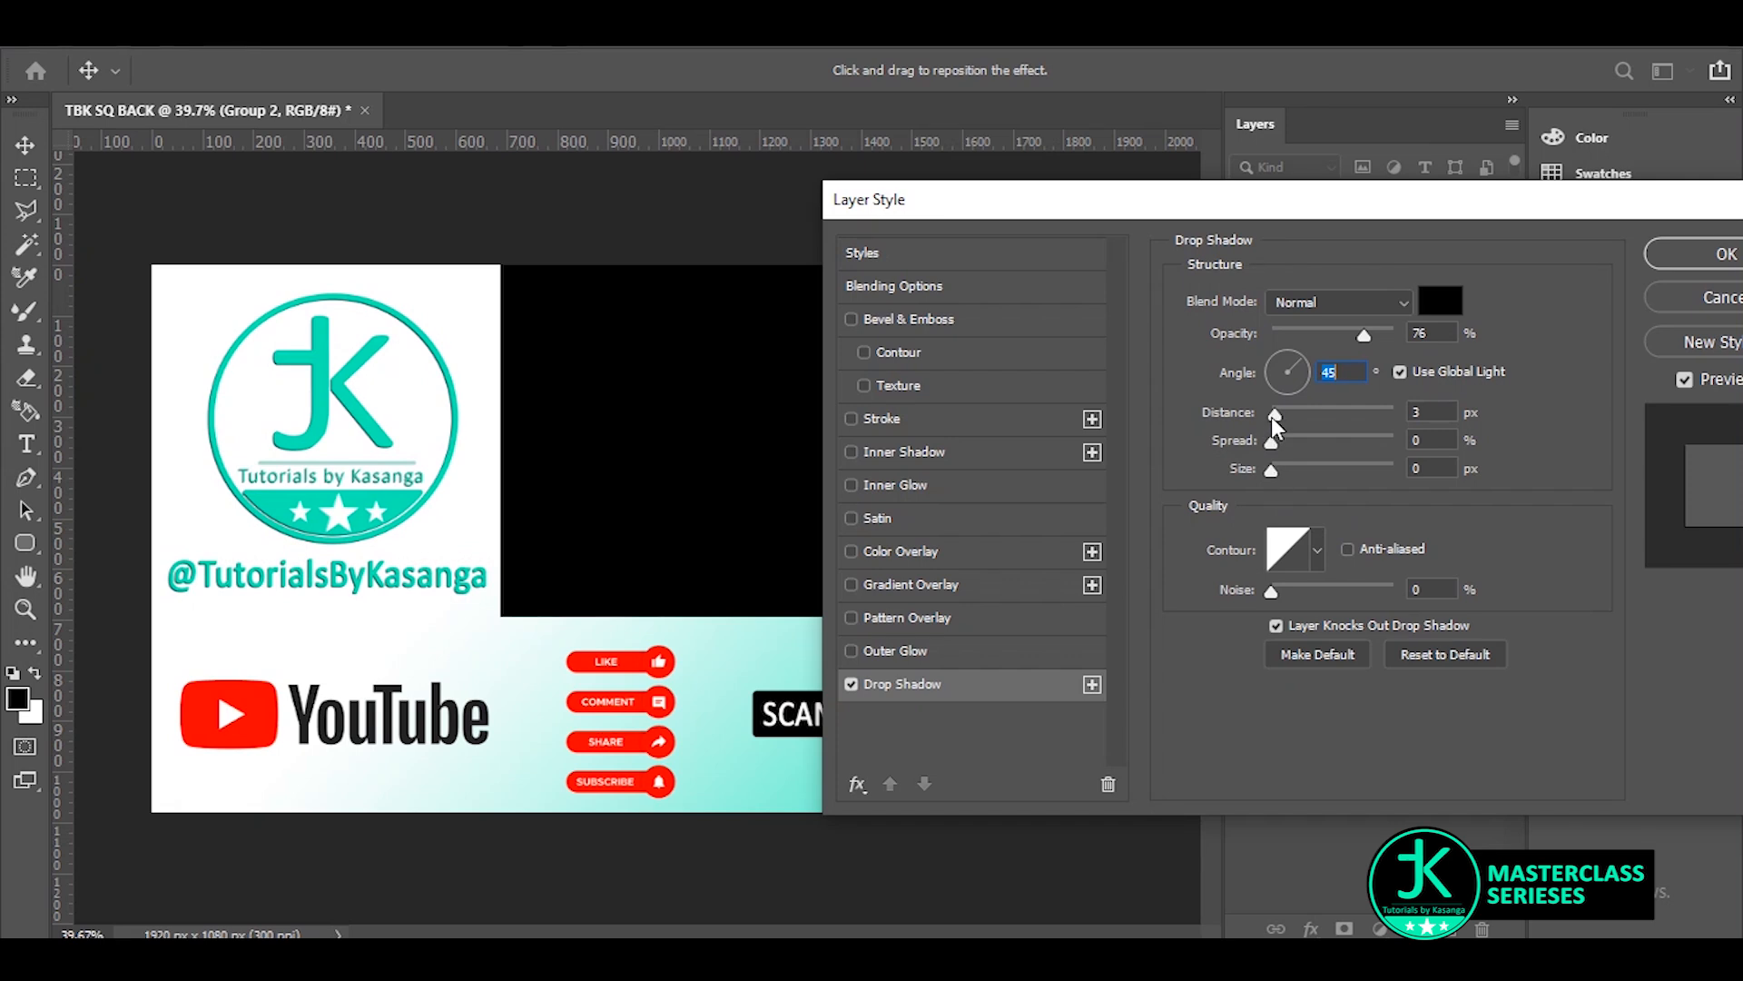
drag(1273, 416, 1279, 422)
key(Tab)
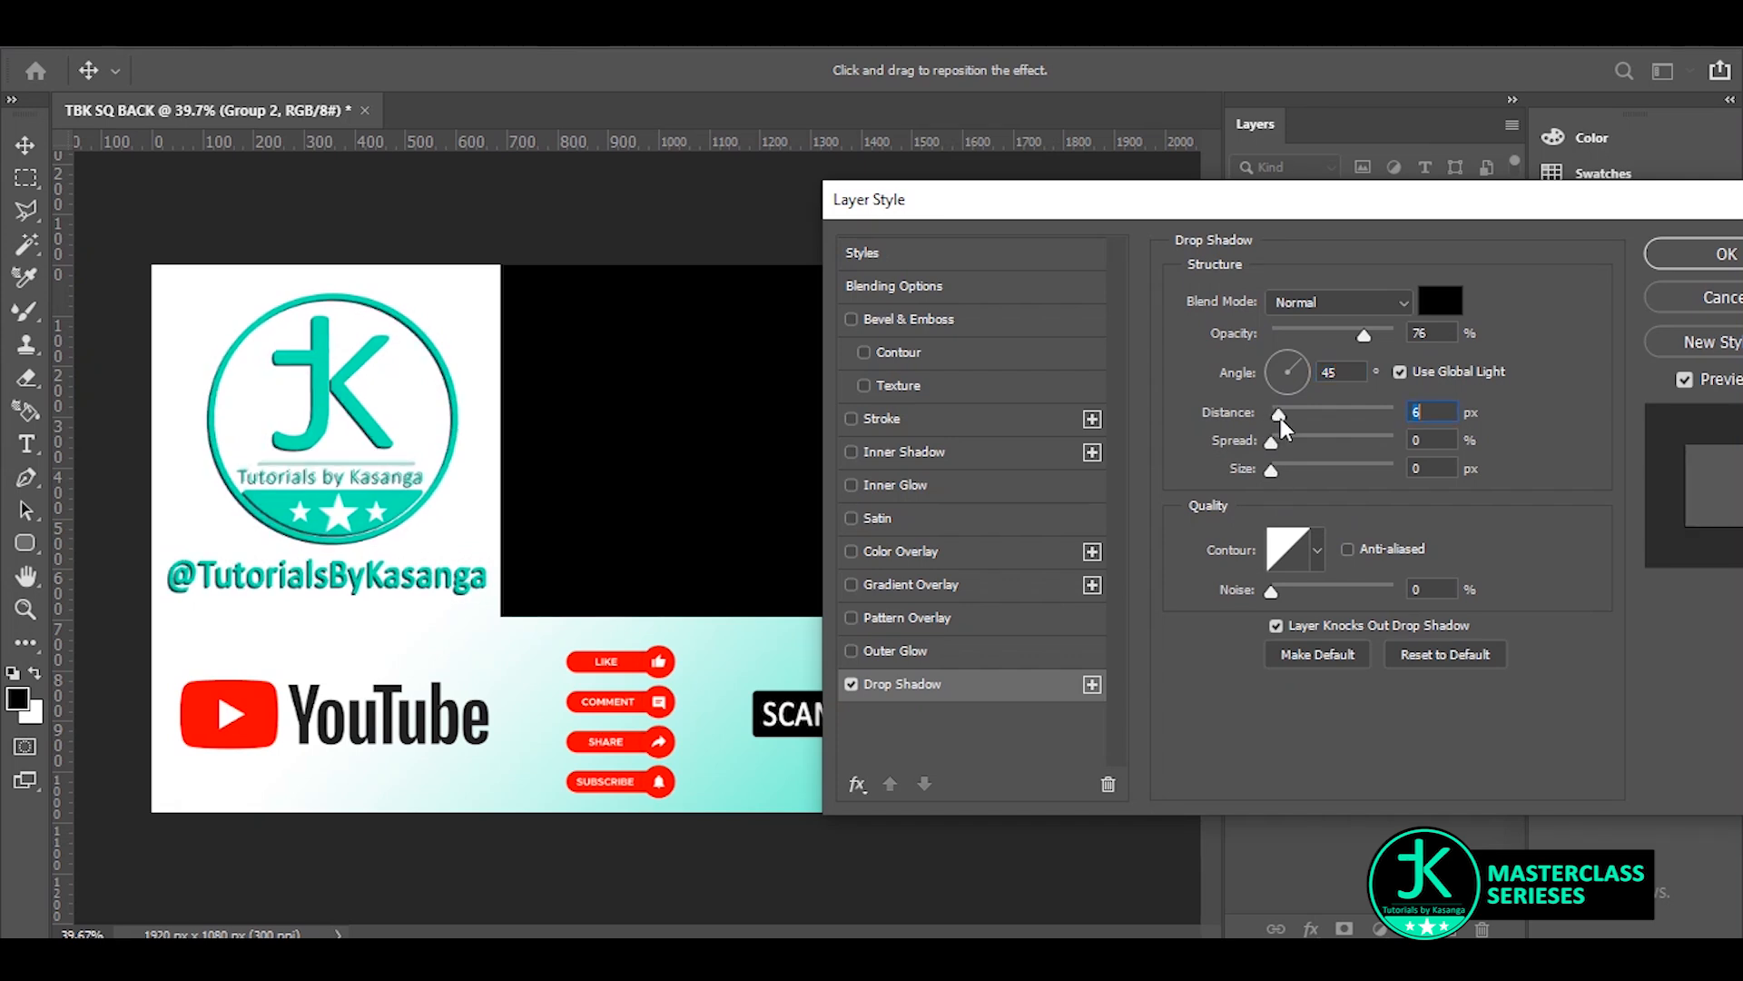
Set the drop shadow's spread to 100% while keeping its size at 0 px.
drag(1273, 447, 1262, 484)
click(1269, 479)
drag(1403, 440, 1405, 440)
key(alt)
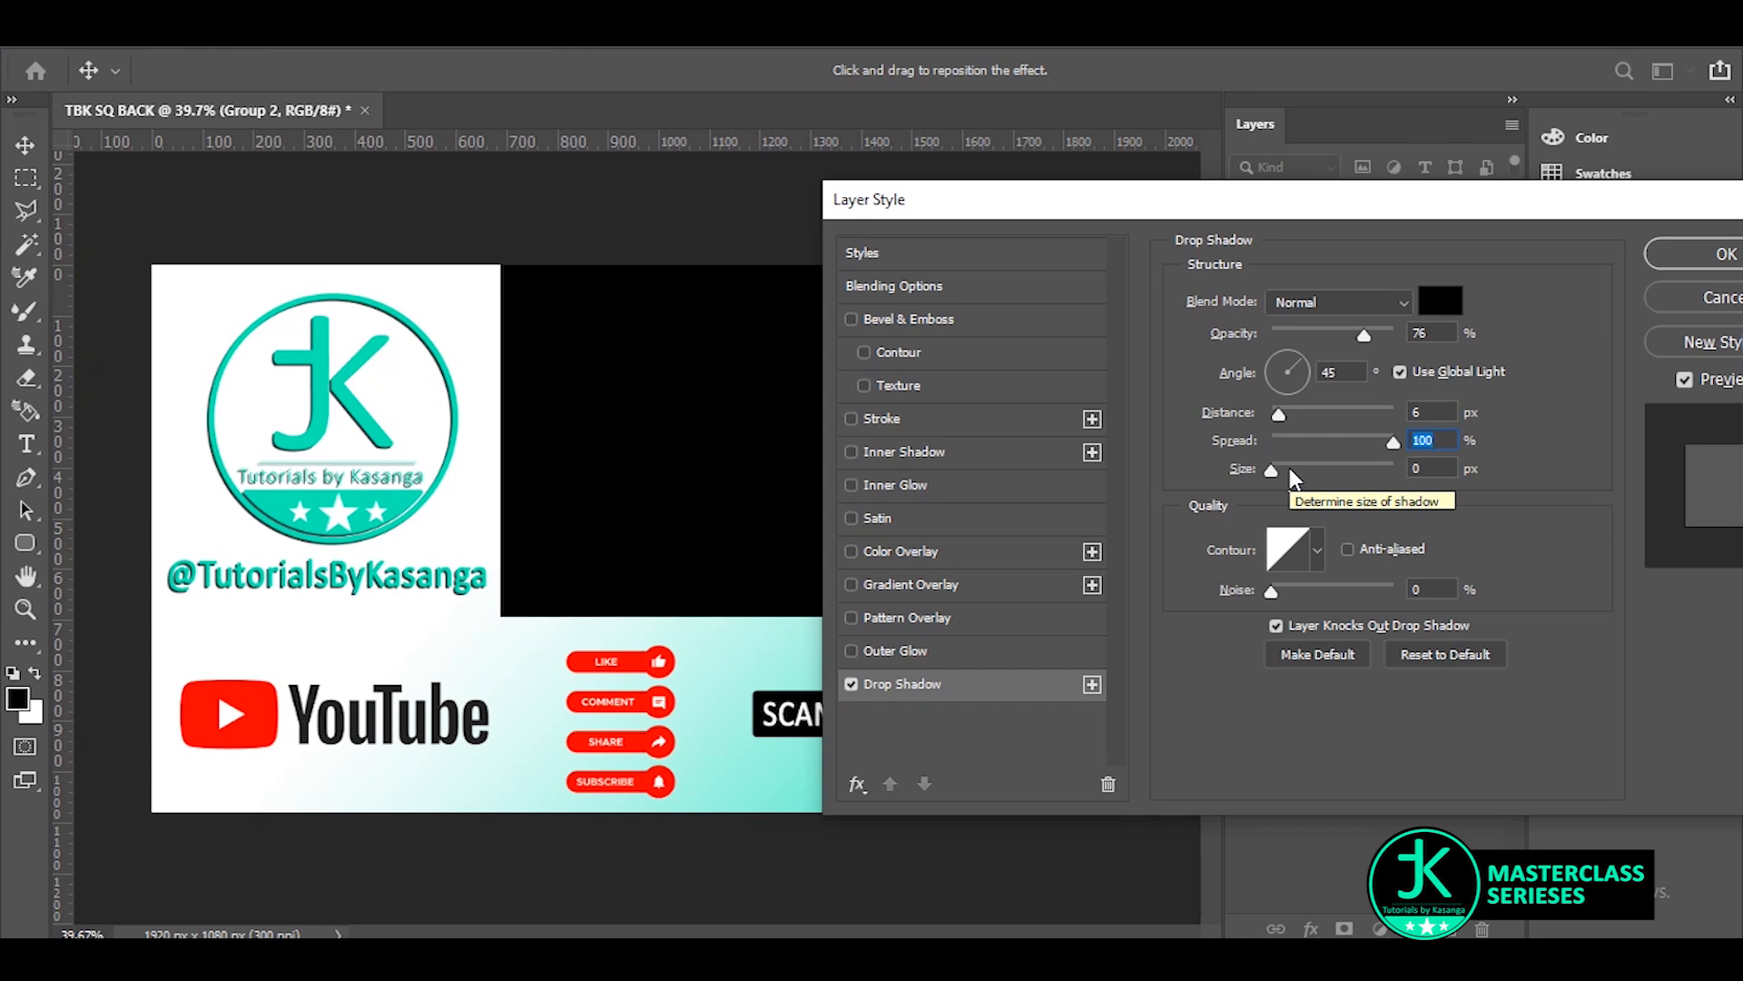
Lower the drop shadow's opacity to a faint grey and apply it to the logo and handle group.
drag(1366, 340, 1267, 335)
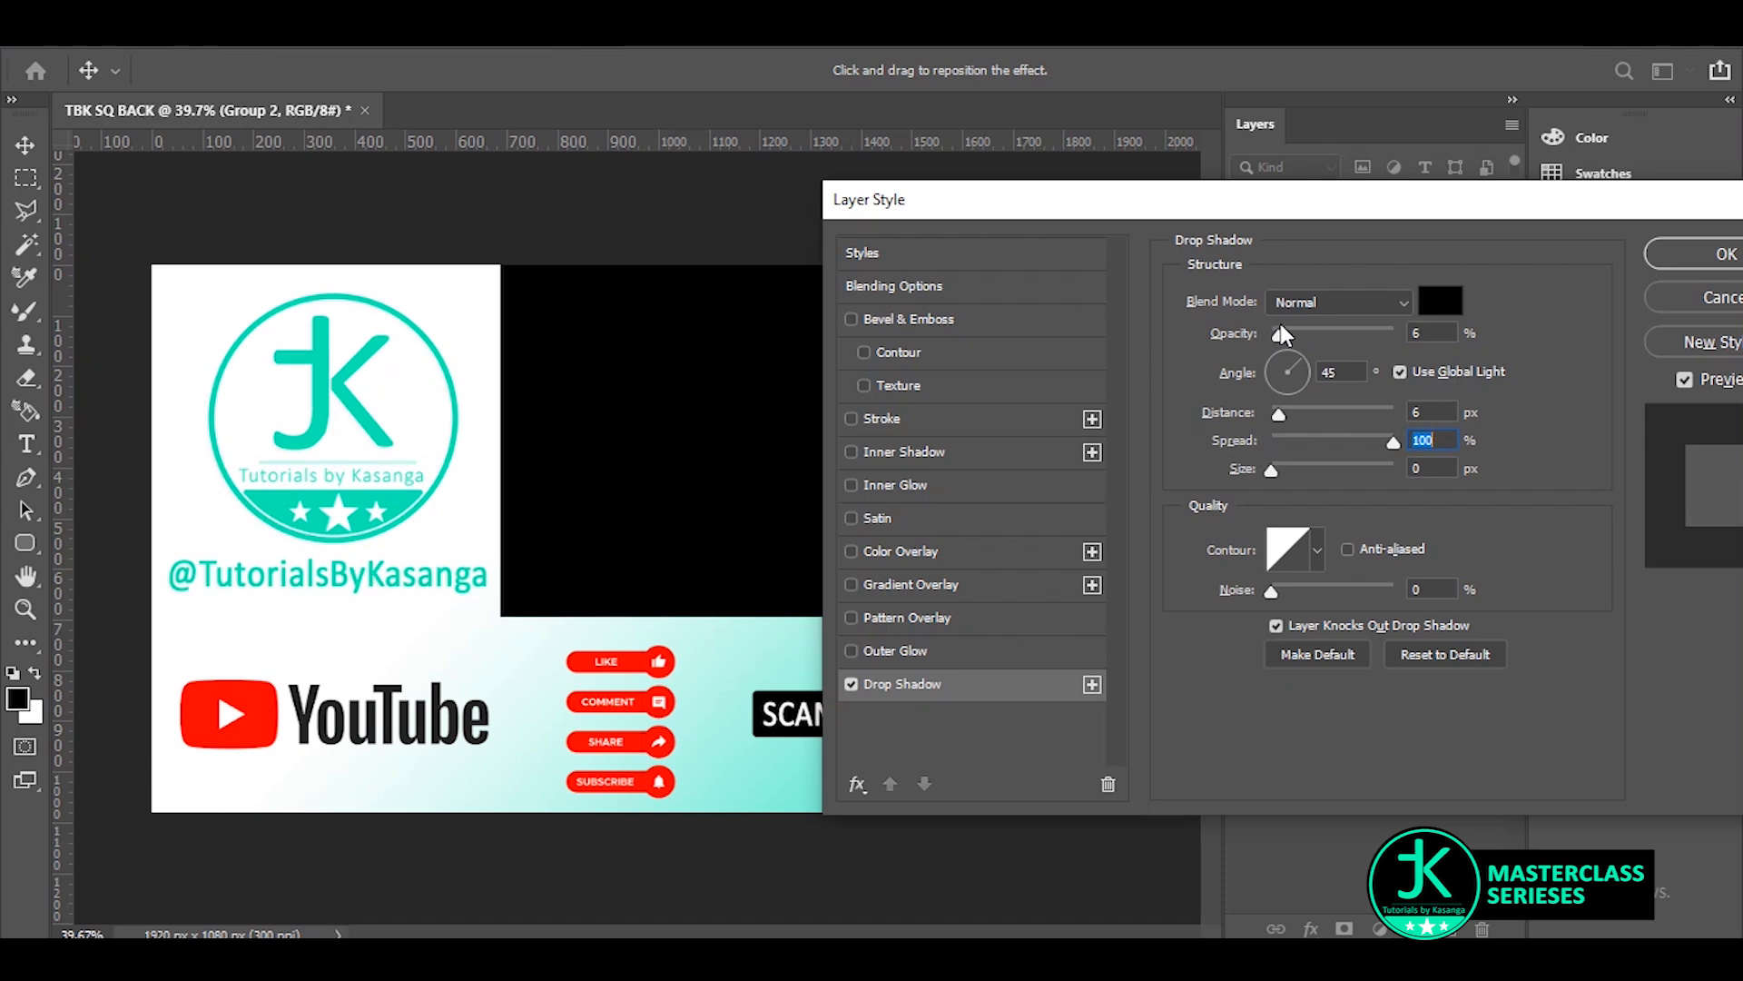
drag(1285, 325, 1299, 335)
click(1685, 257)
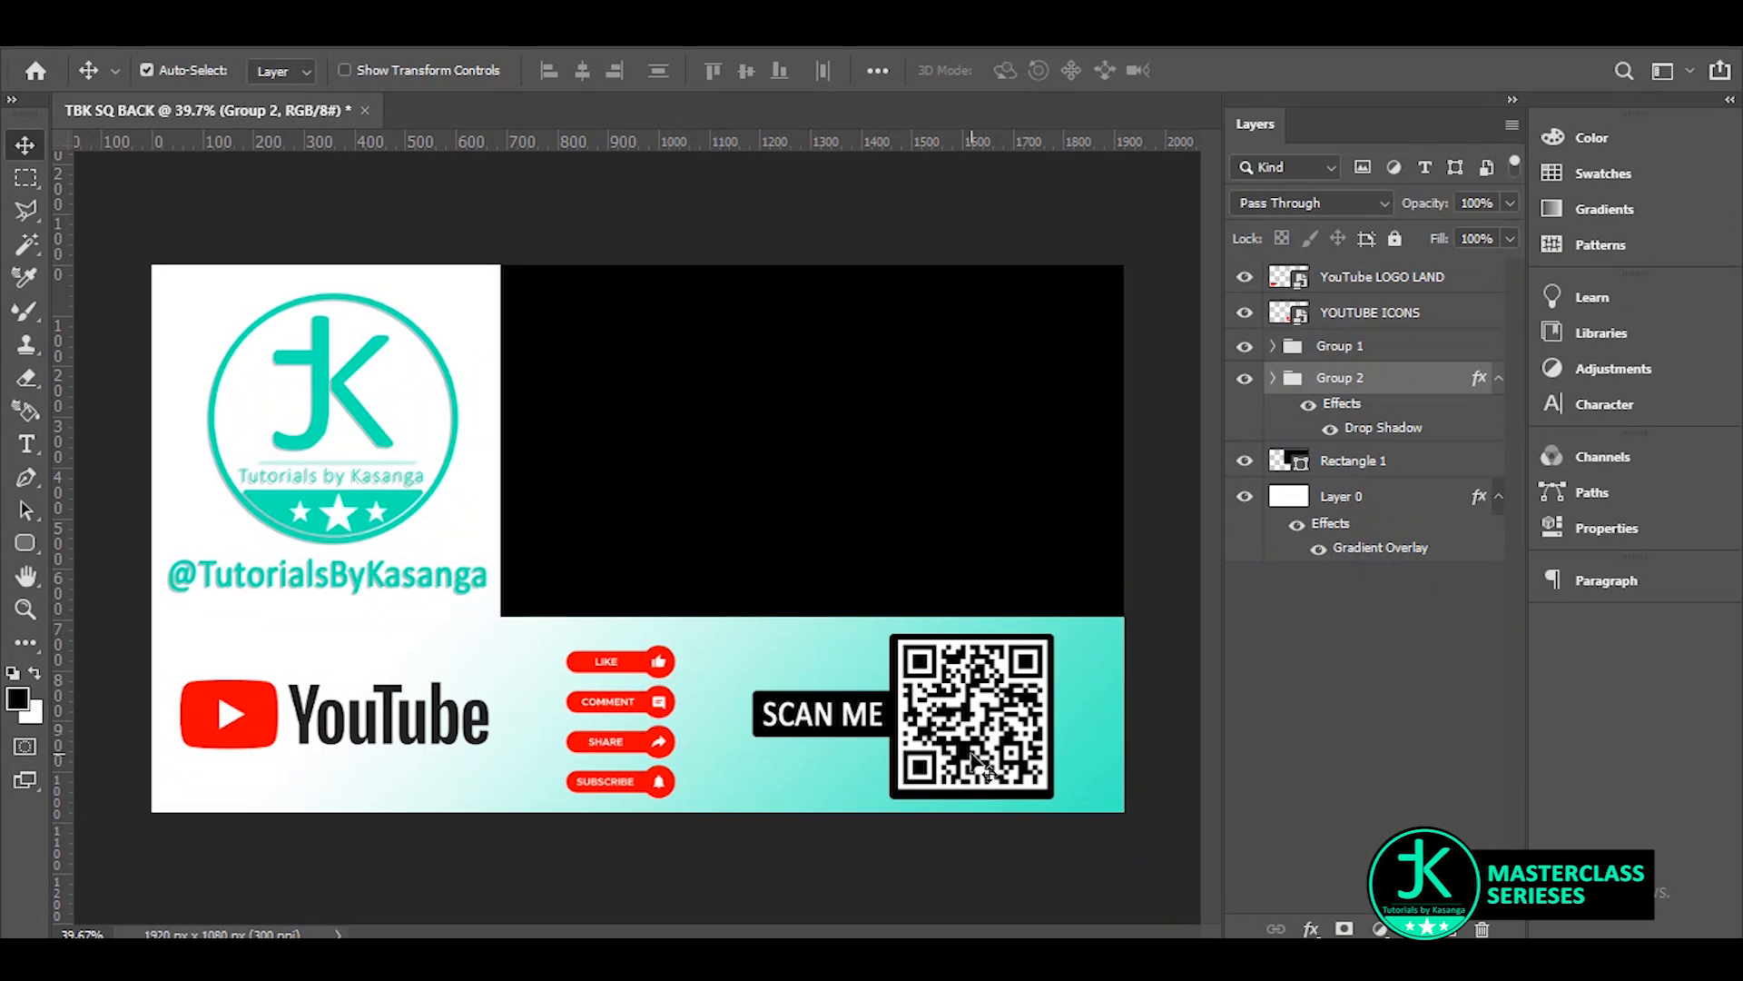
scroll(235, 512, up, 10)
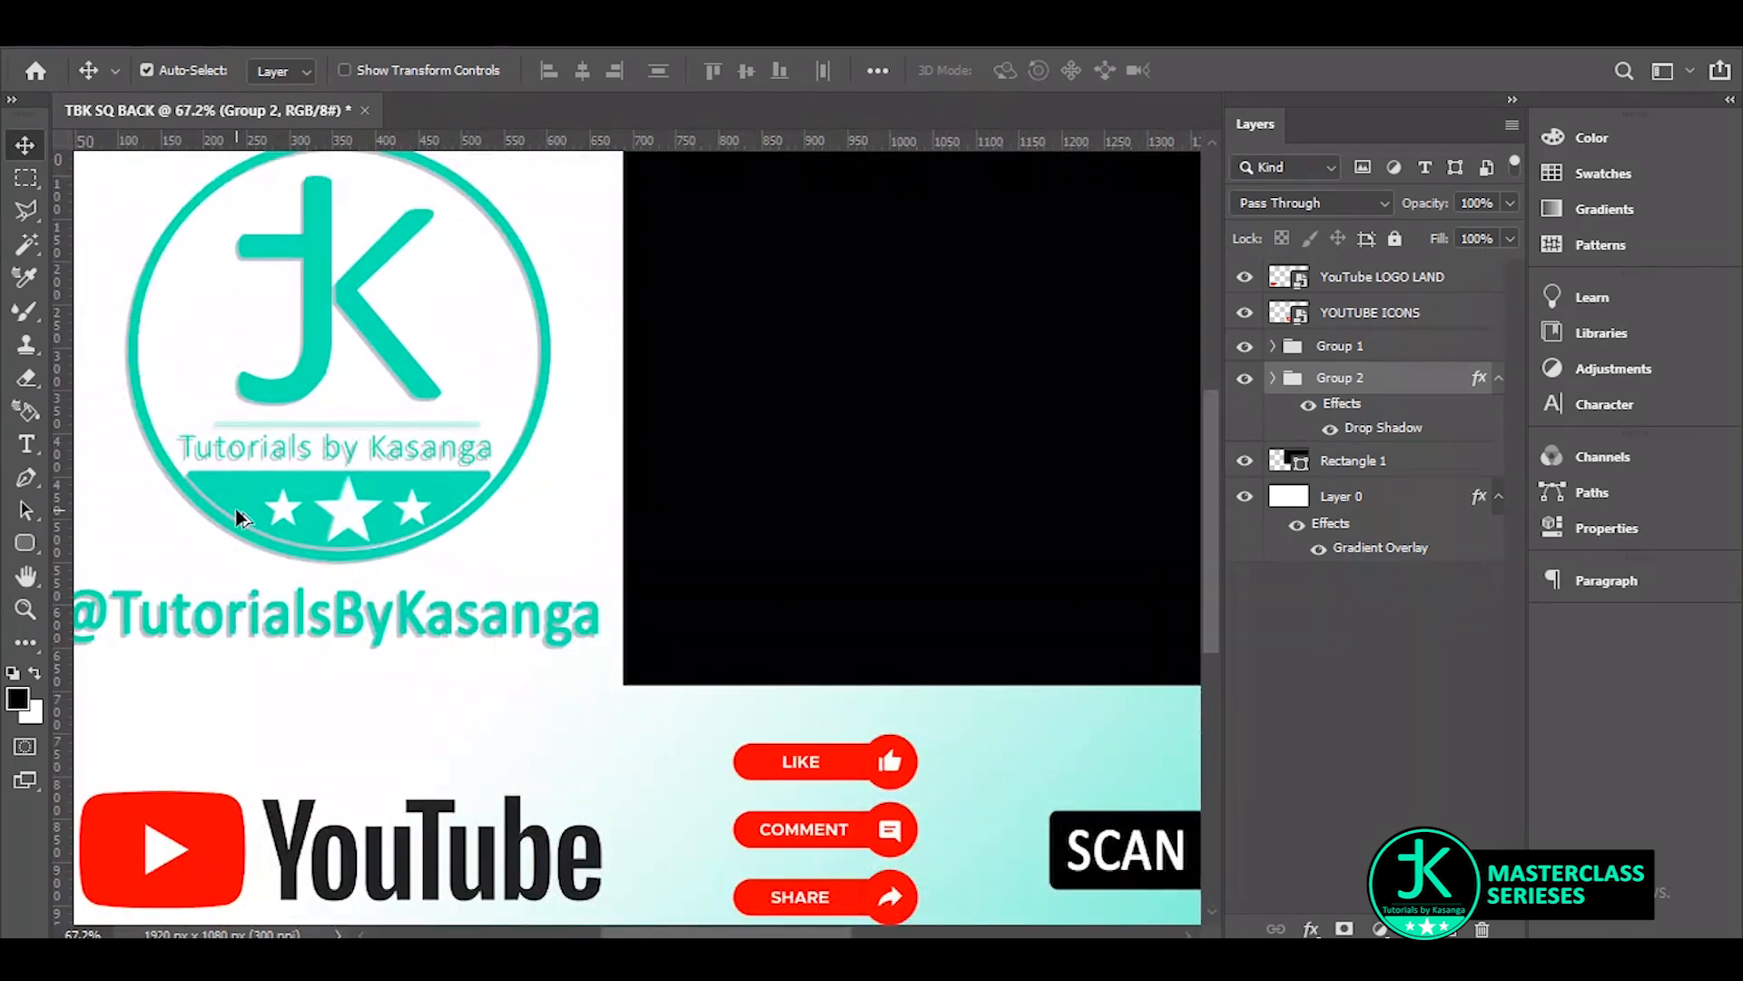
scroll(318, 316, up, 4)
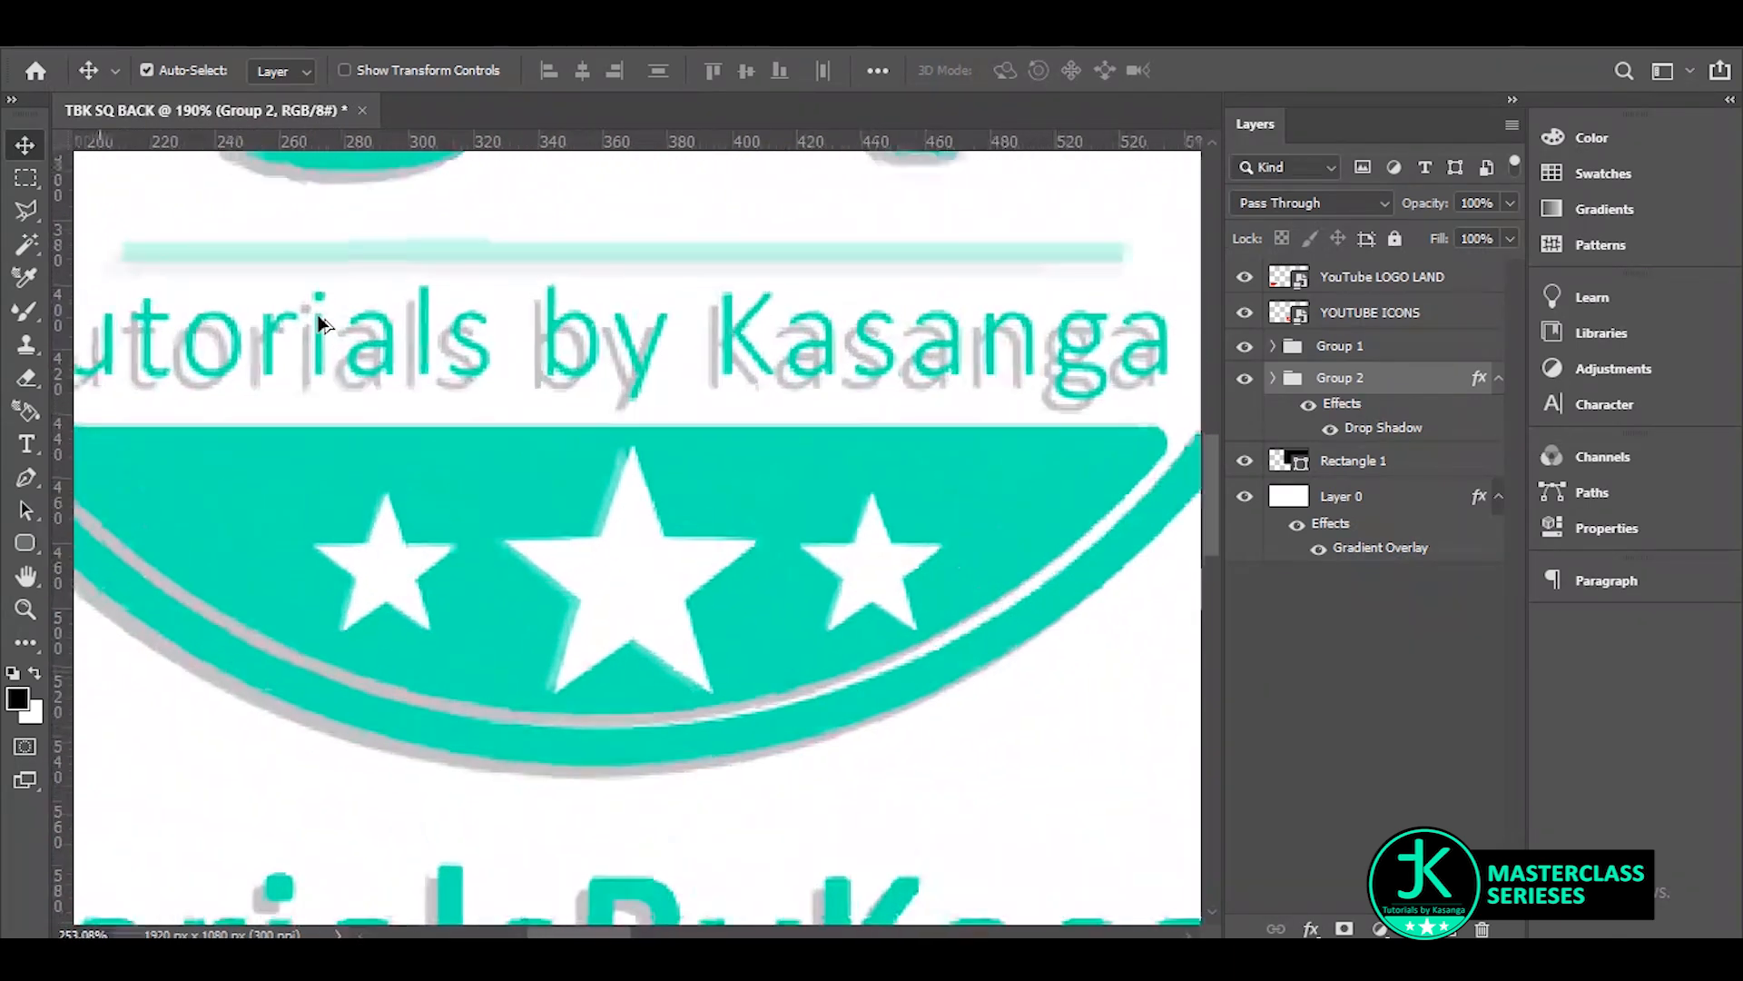
Compare the logo and handle group close up with its drop shadow hidden and shown.
scroll(436, 886, down, 4)
scroll(443, 886, down, 3)
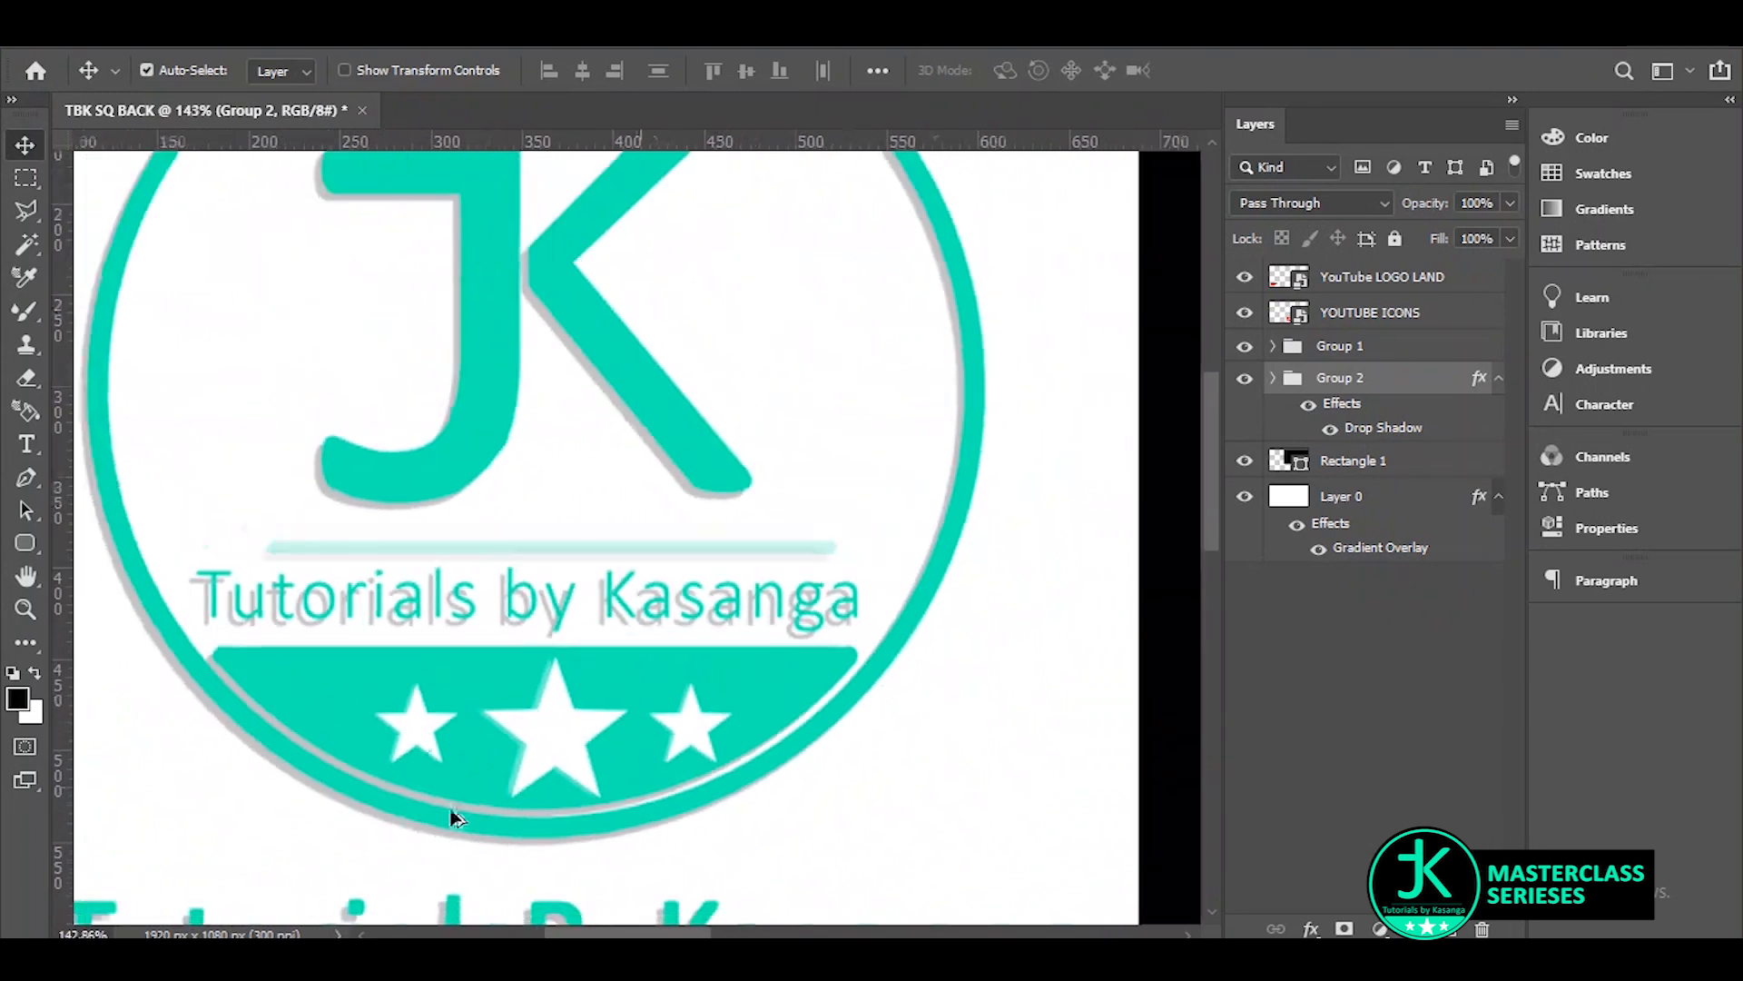
scroll(362, 669, up, 5)
scroll(362, 665, down, 3)
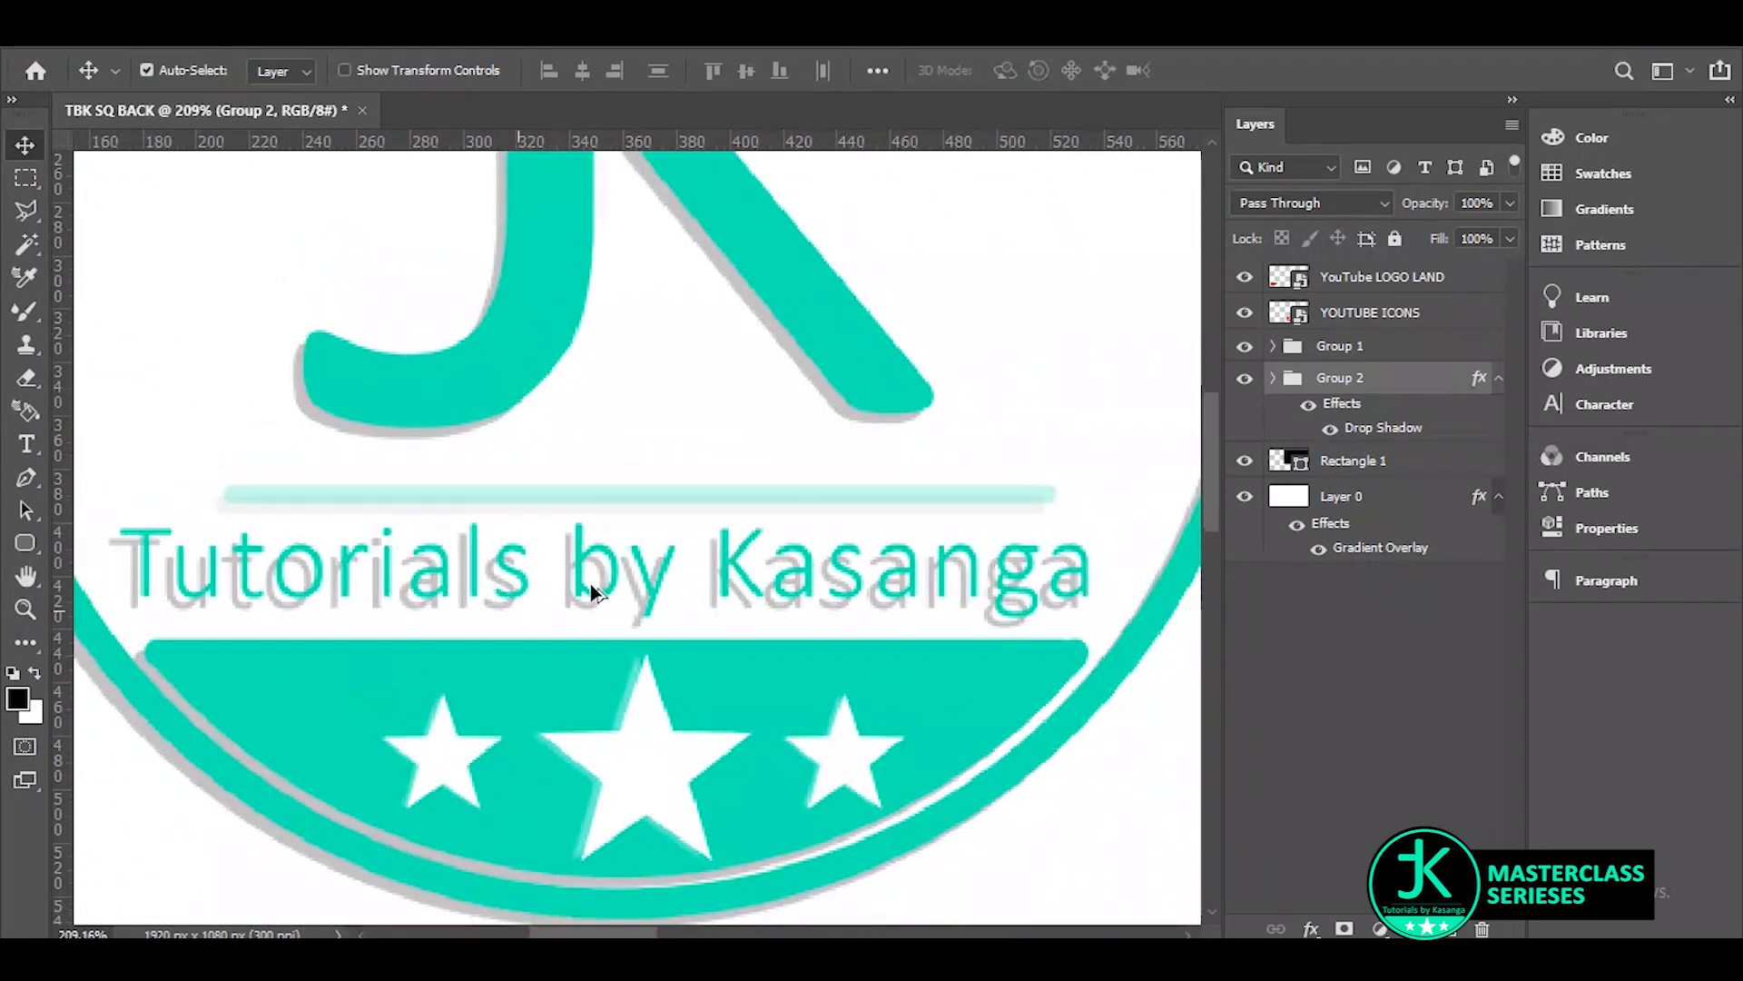
click(1331, 431)
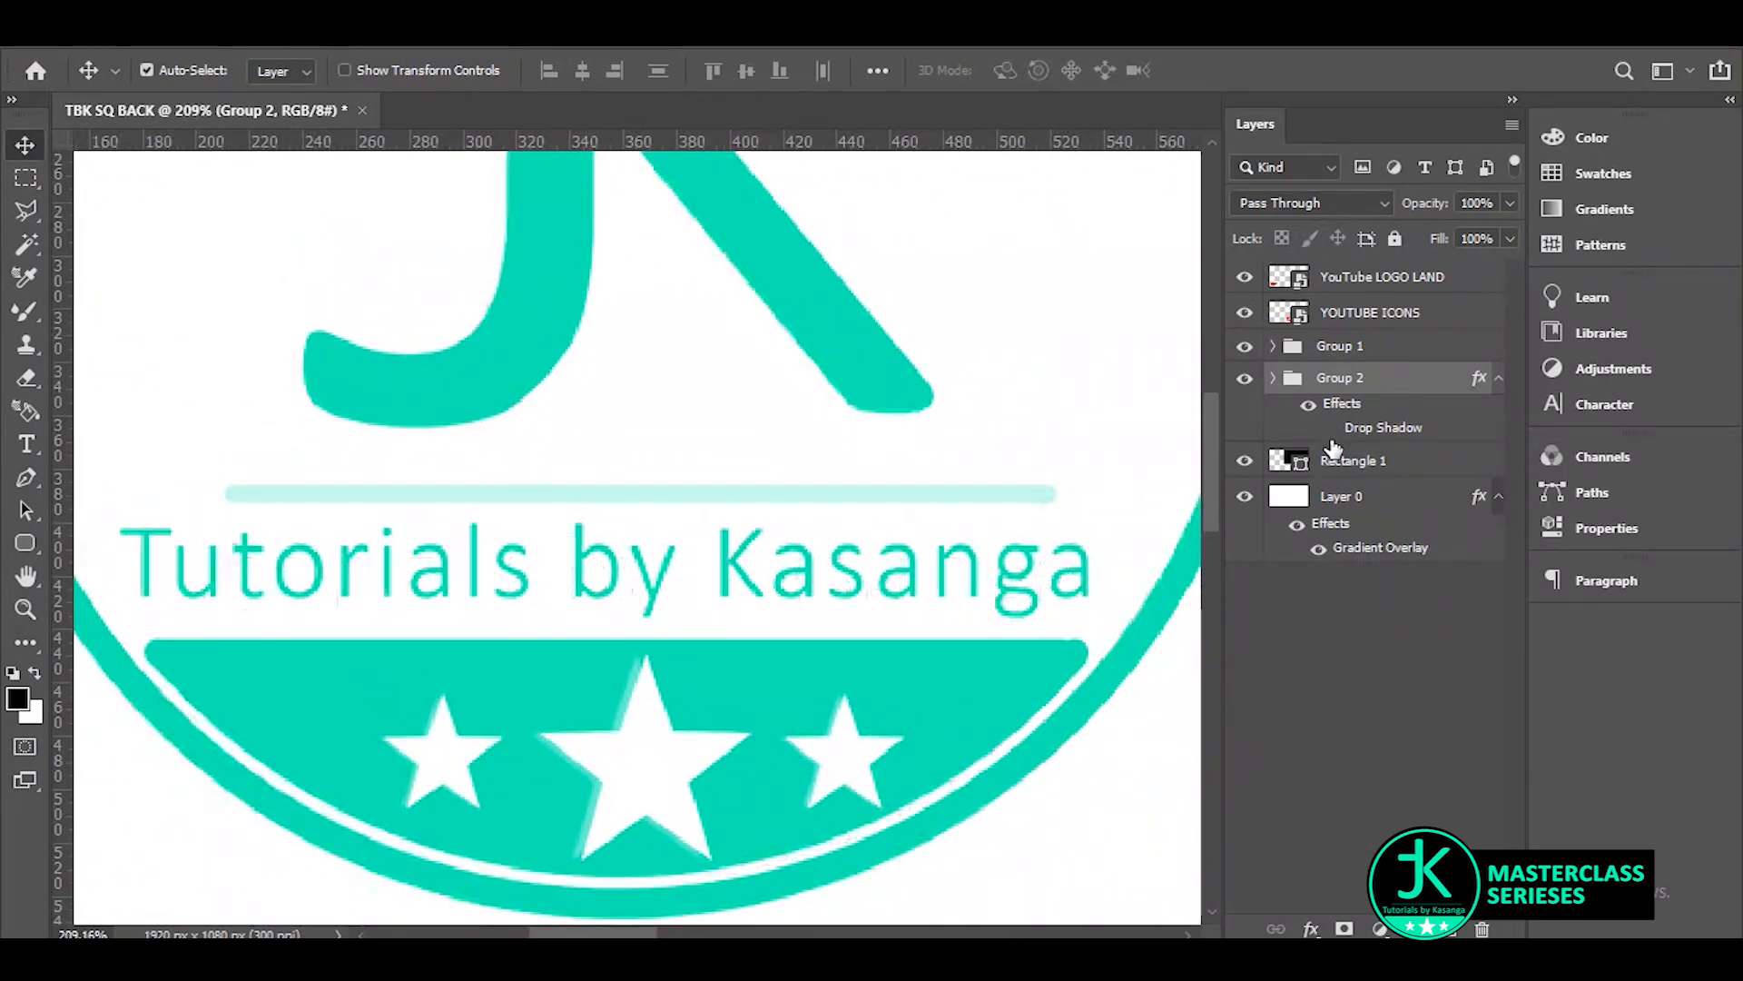
click(1329, 429)
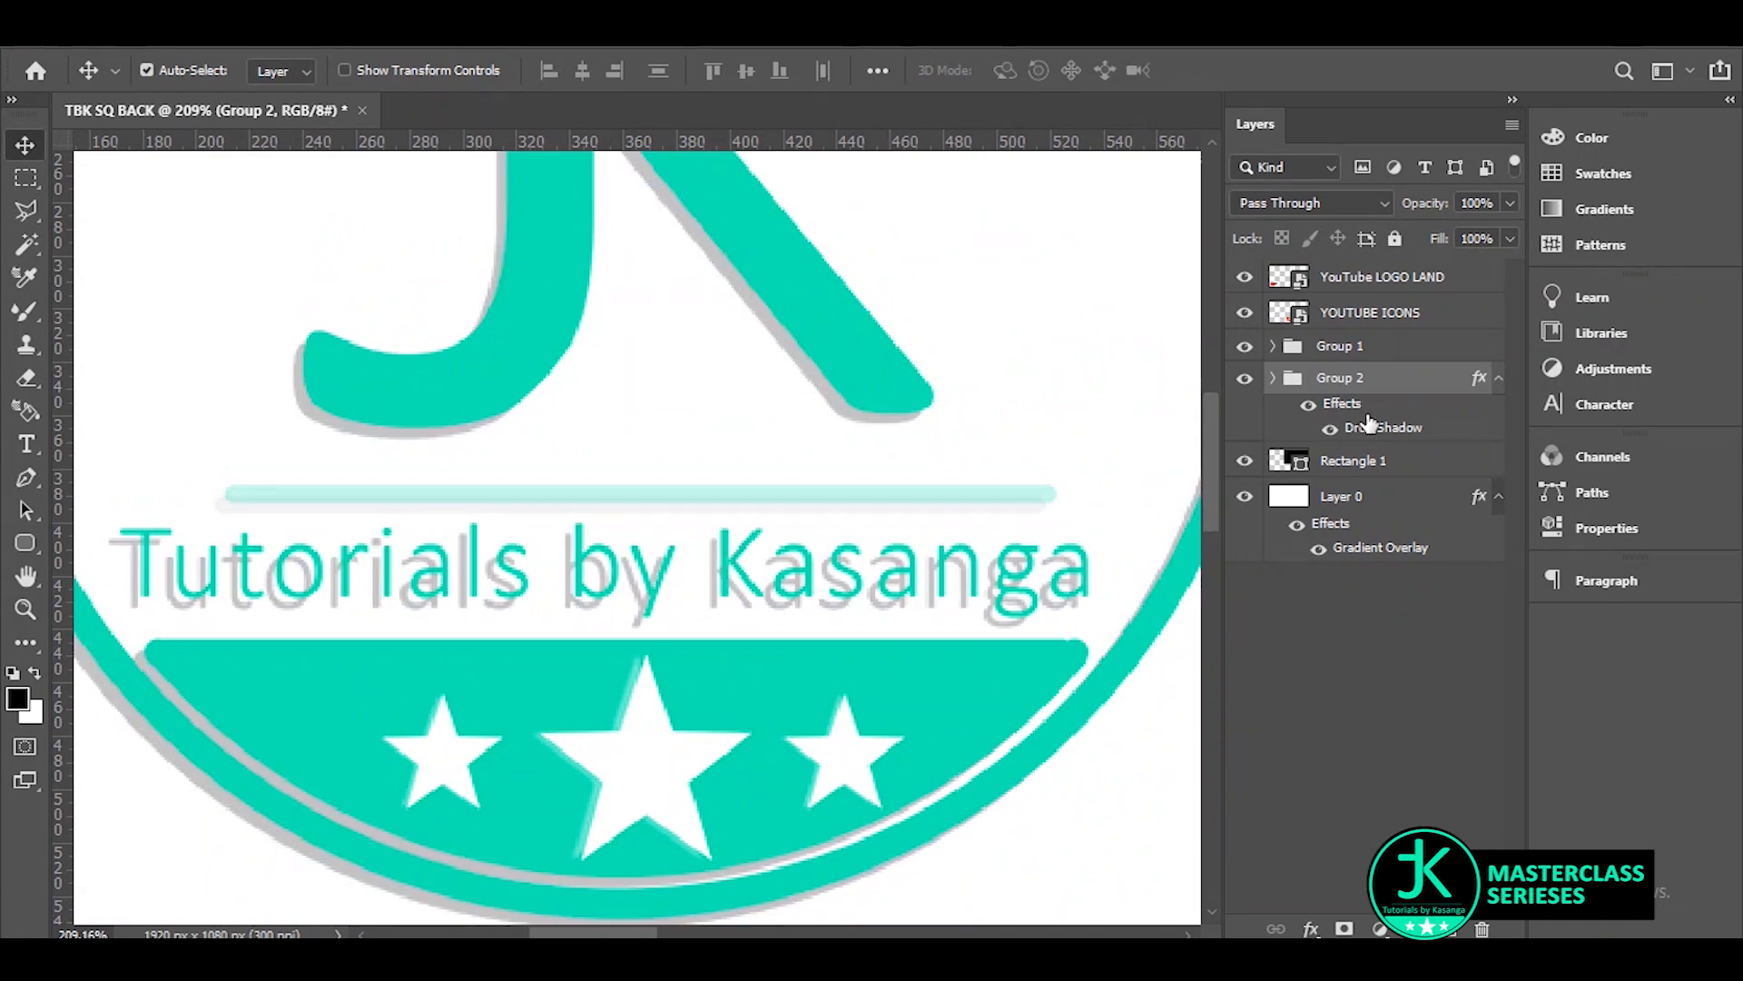
Set the logo and handle group's drop shadow to 4 px size and 4% opacity, keeping 100% spread.
double_click(1450, 434)
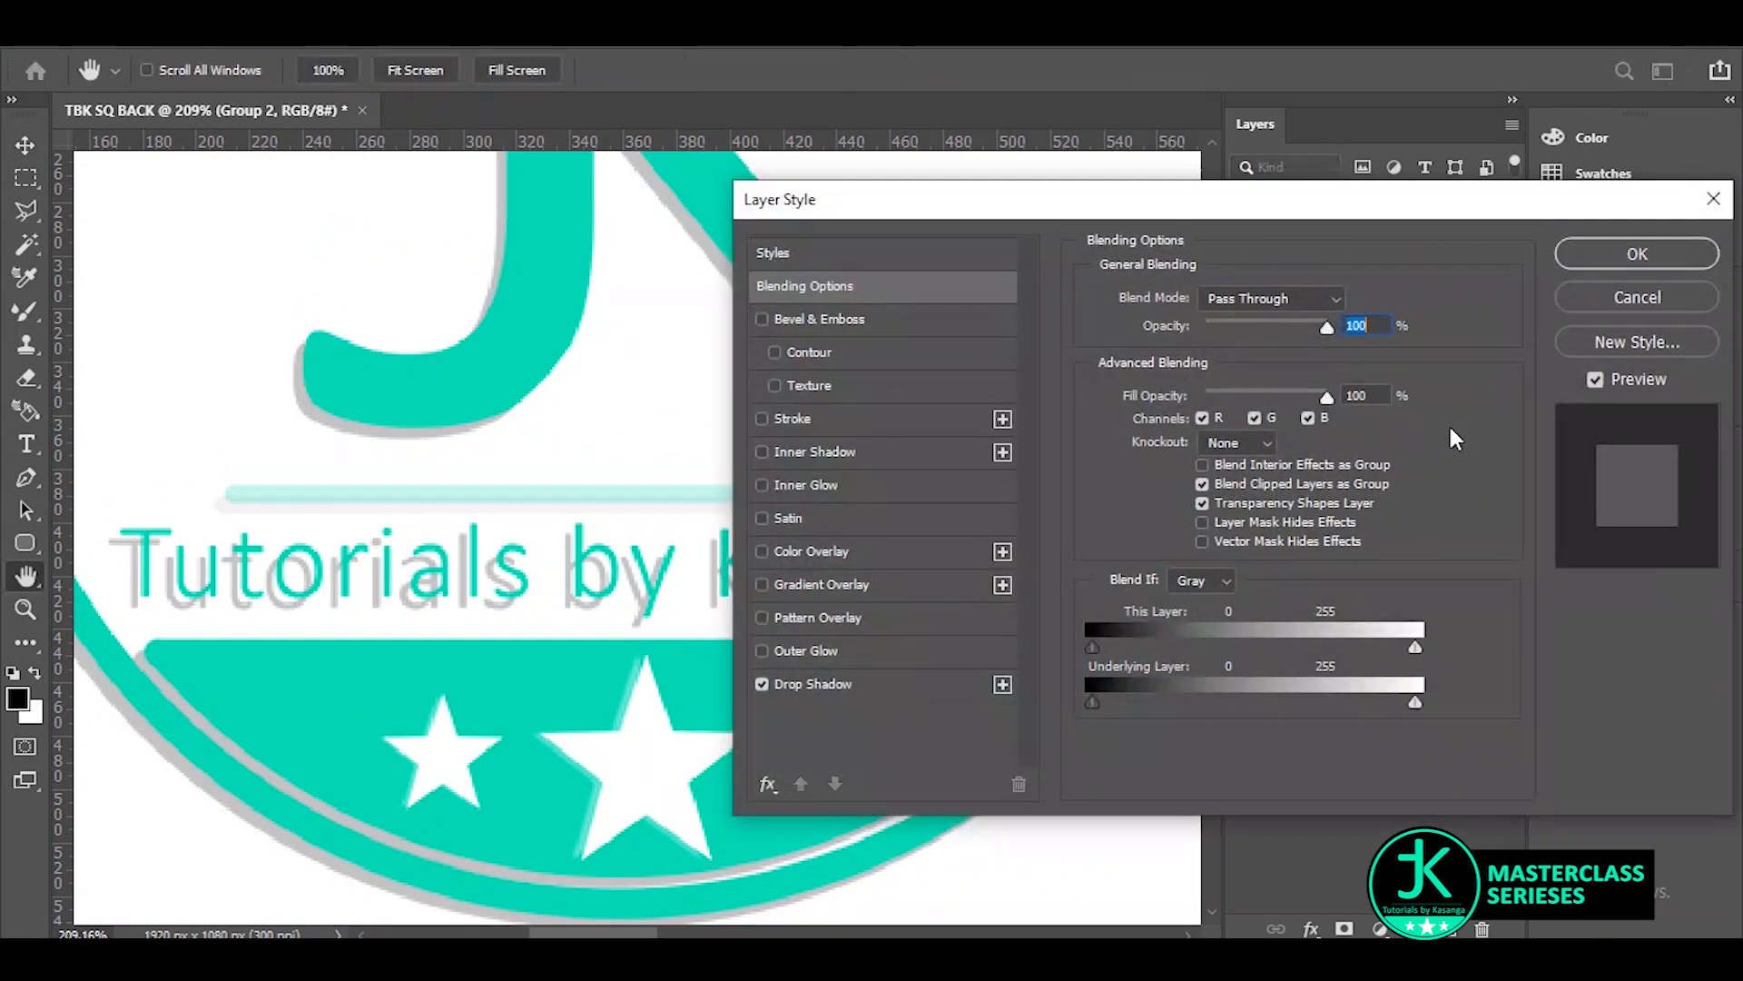
click(808, 684)
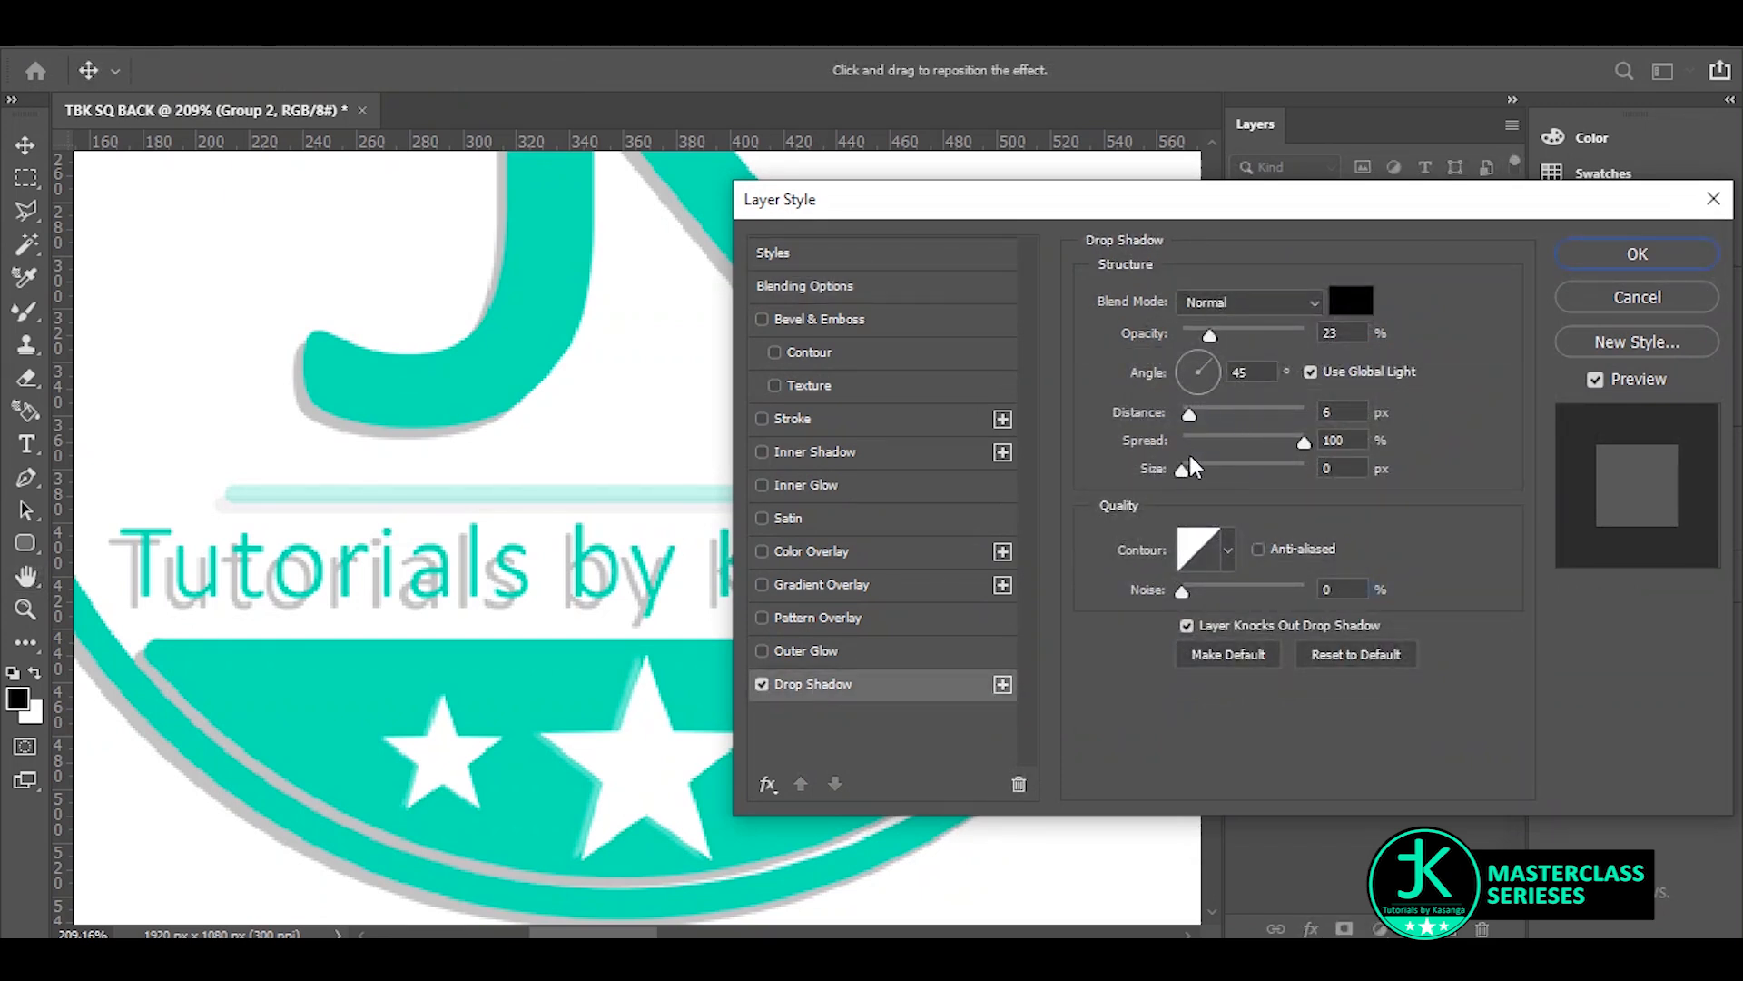
mouse_move(1181, 470)
mouse_down()
mouse_move(1202, 471)
mouse_move(1187, 484)
mouse_up()
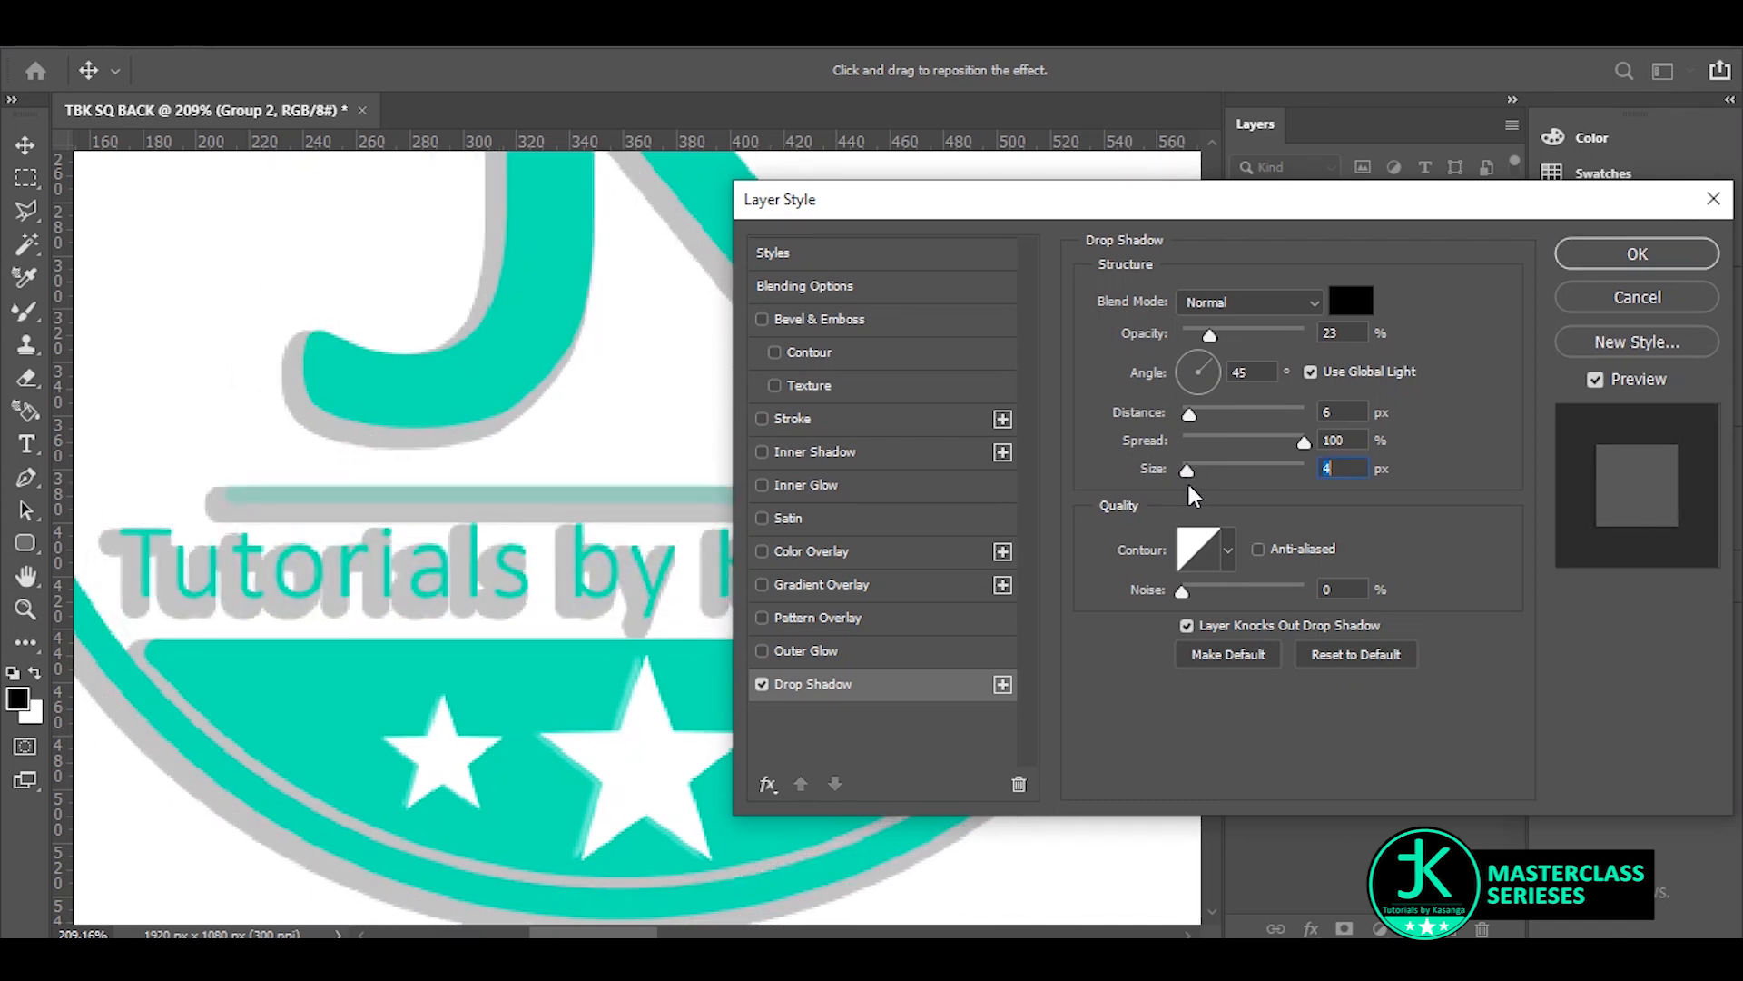
drag(1212, 335, 1186, 345)
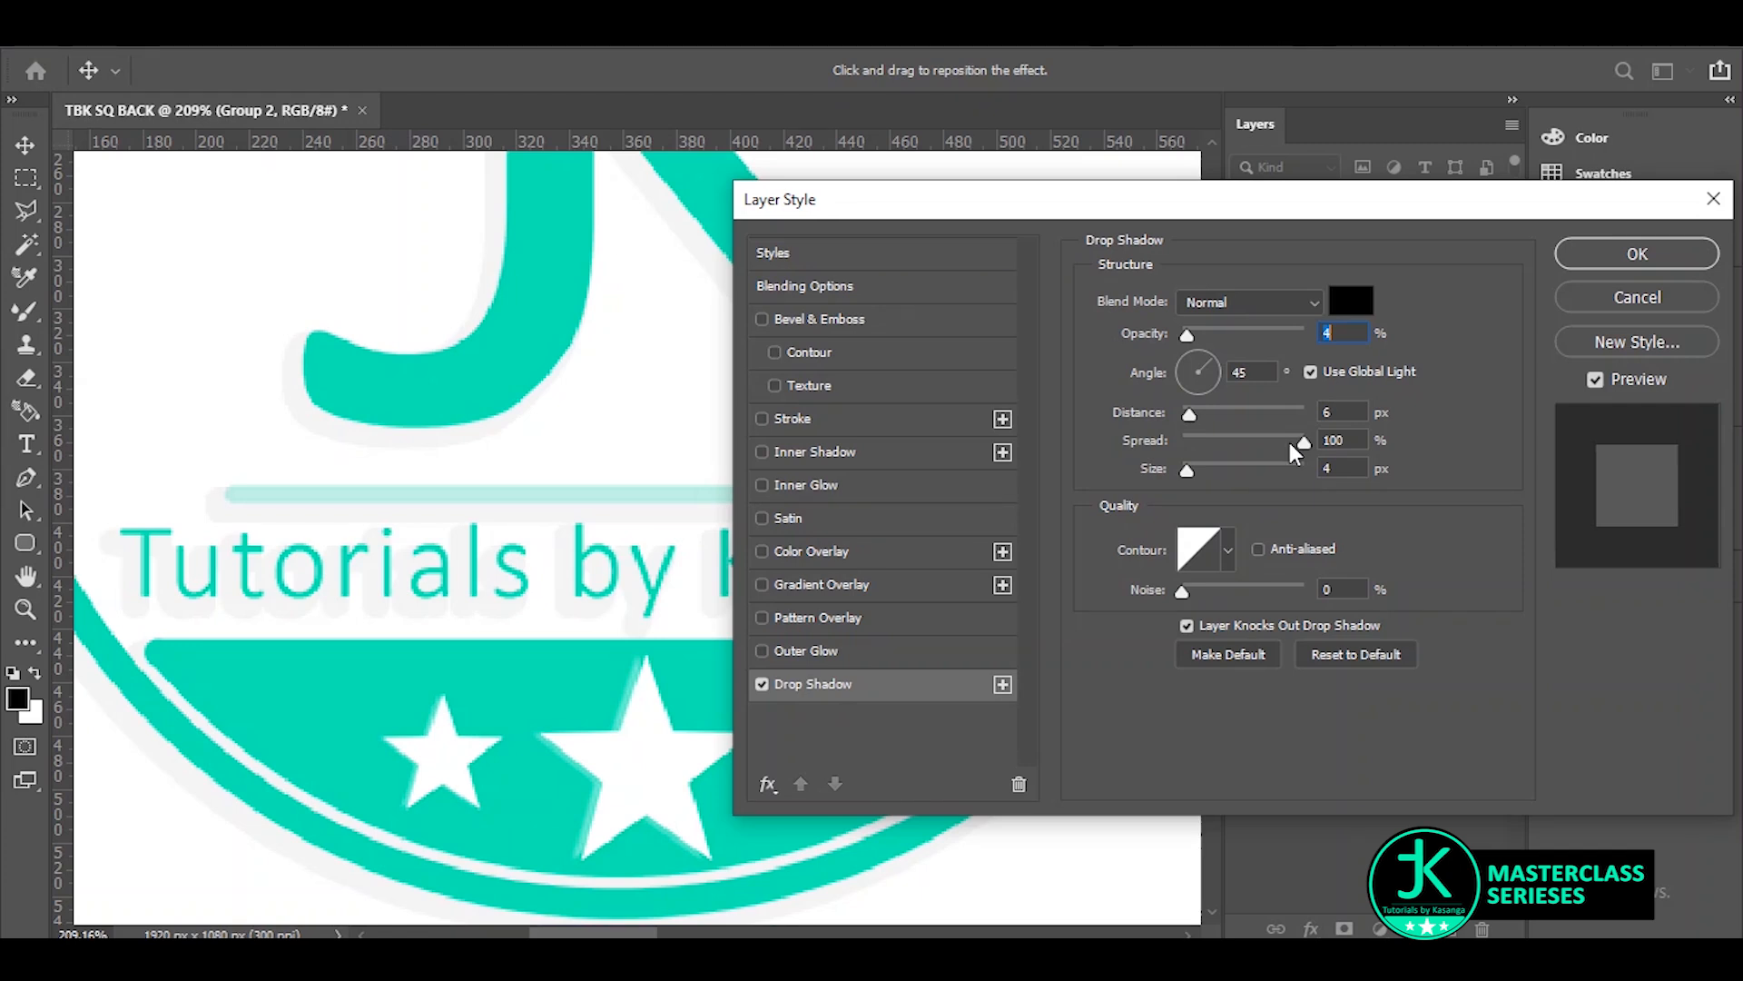
click(1638, 254)
Check the softened shadow on the logo and handle, and enable Bevel & Emboss with Texture on the background Layer 0.
scroll(397, 661, down, 3)
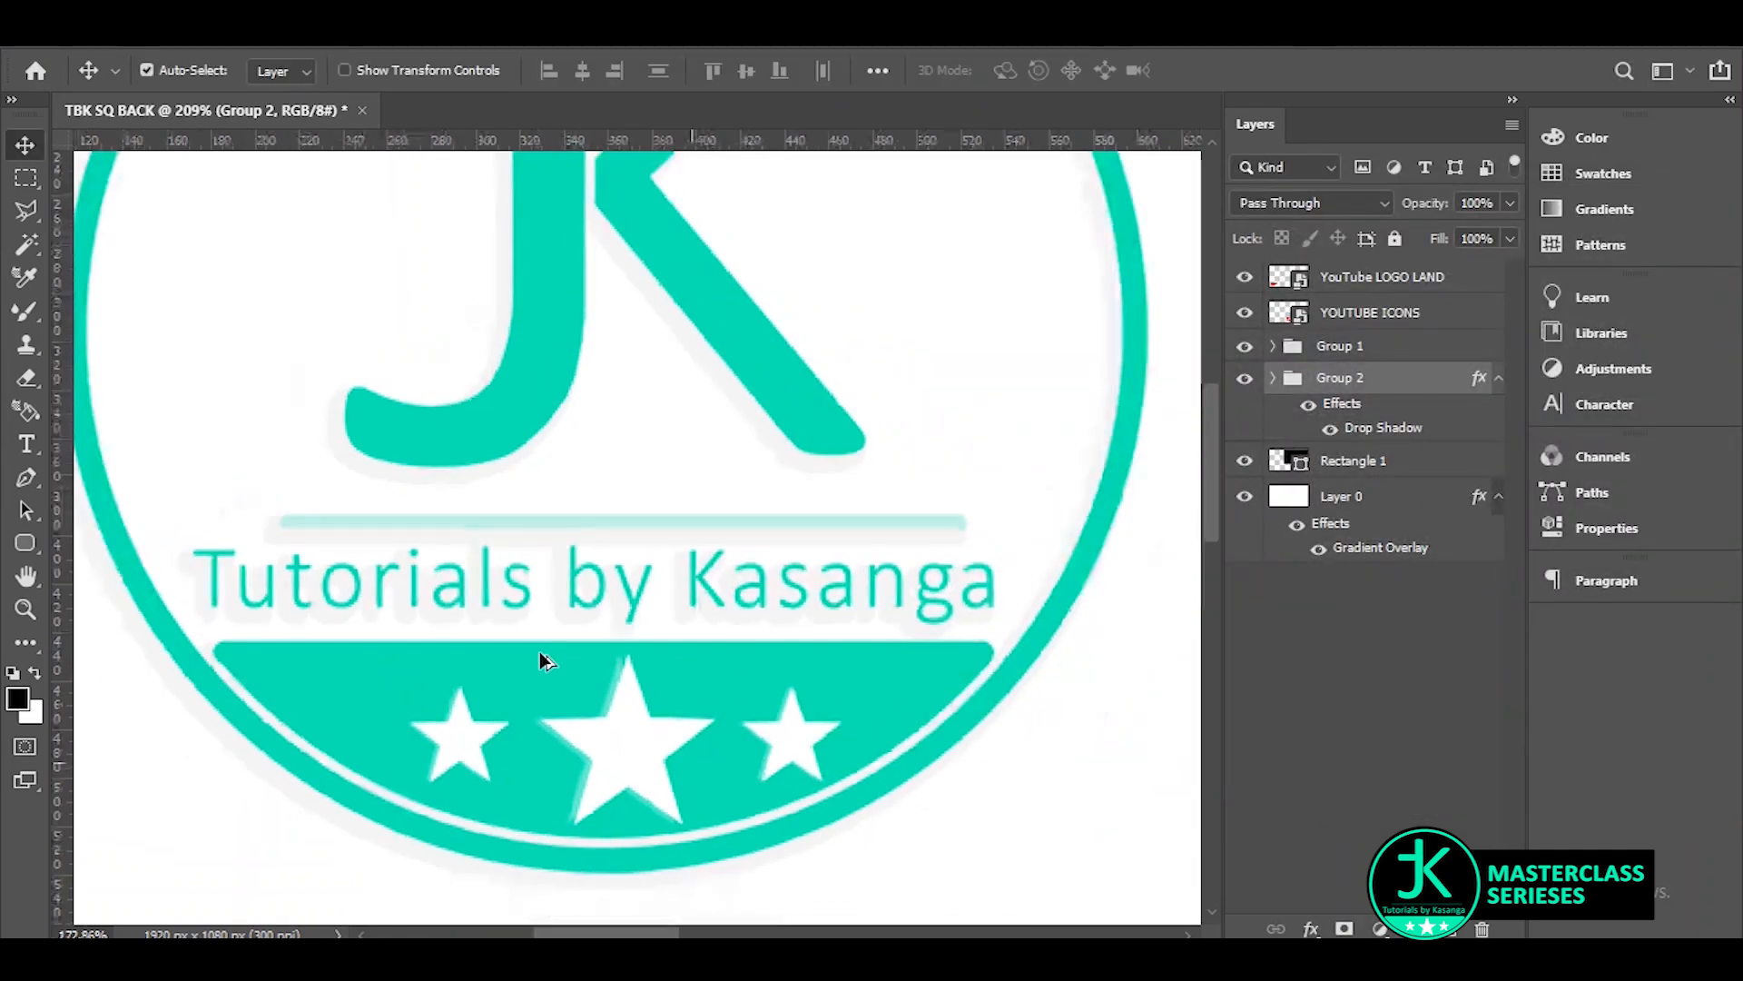
scroll(539, 650, down, 4)
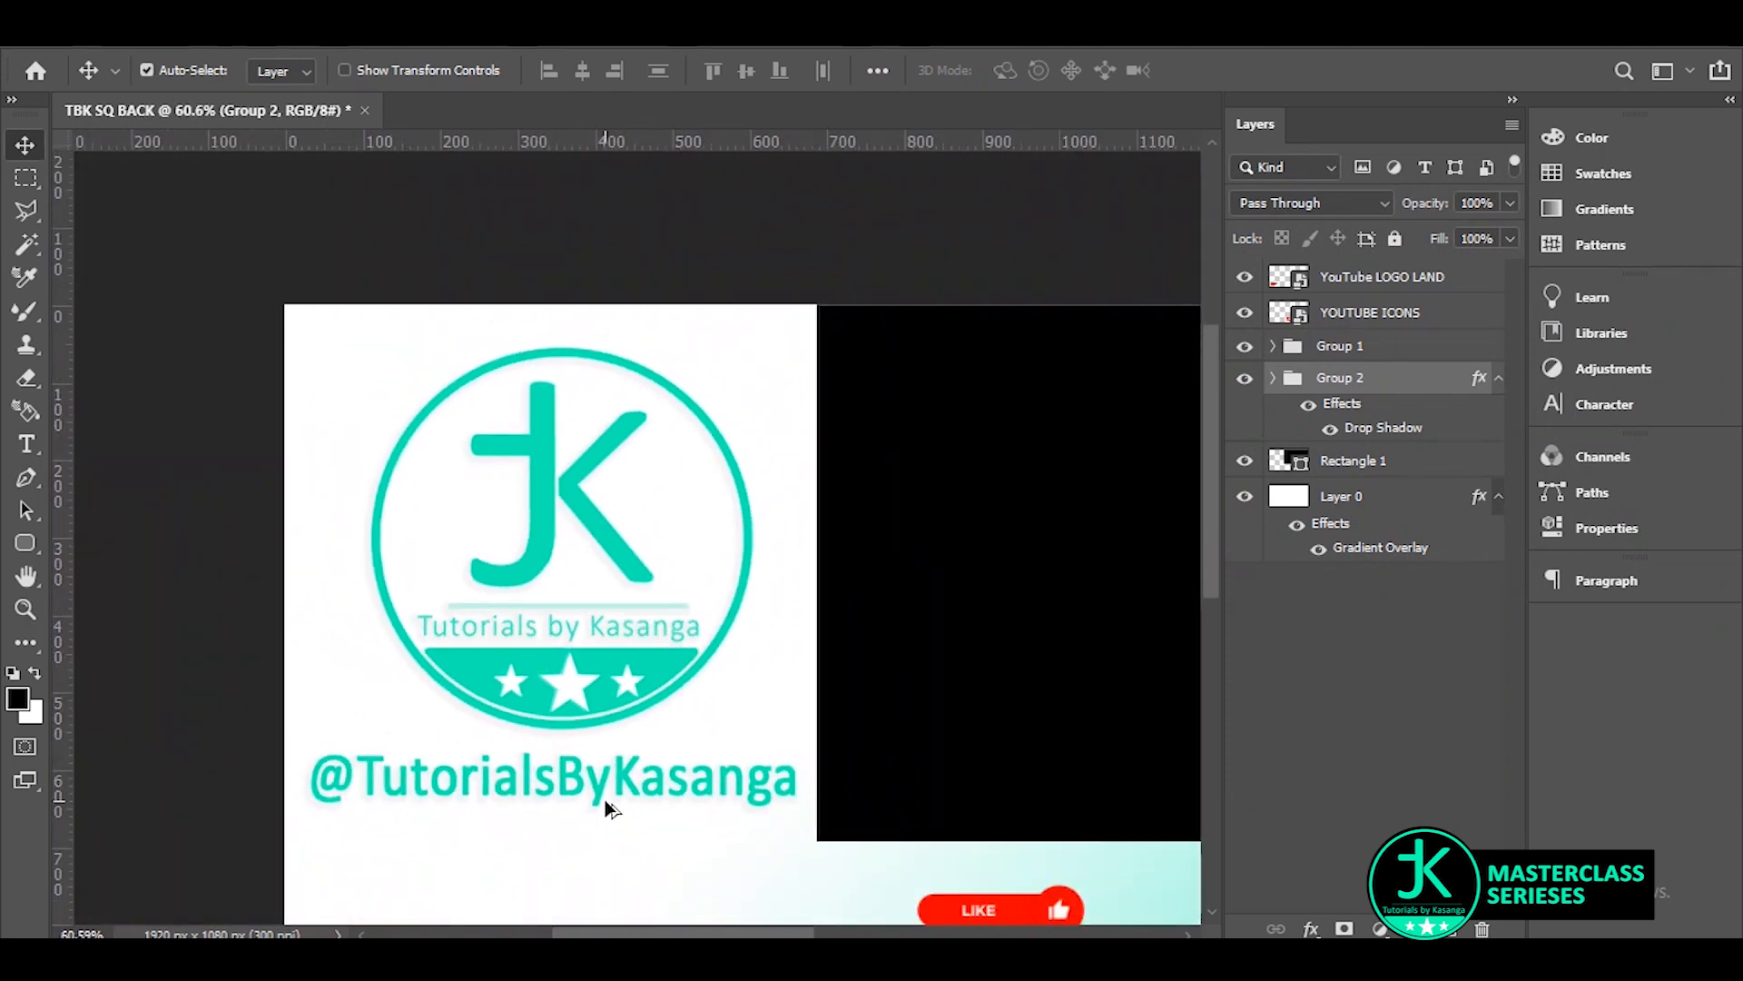
scroll(605, 799, up, 3)
scroll(605, 799, up, 5)
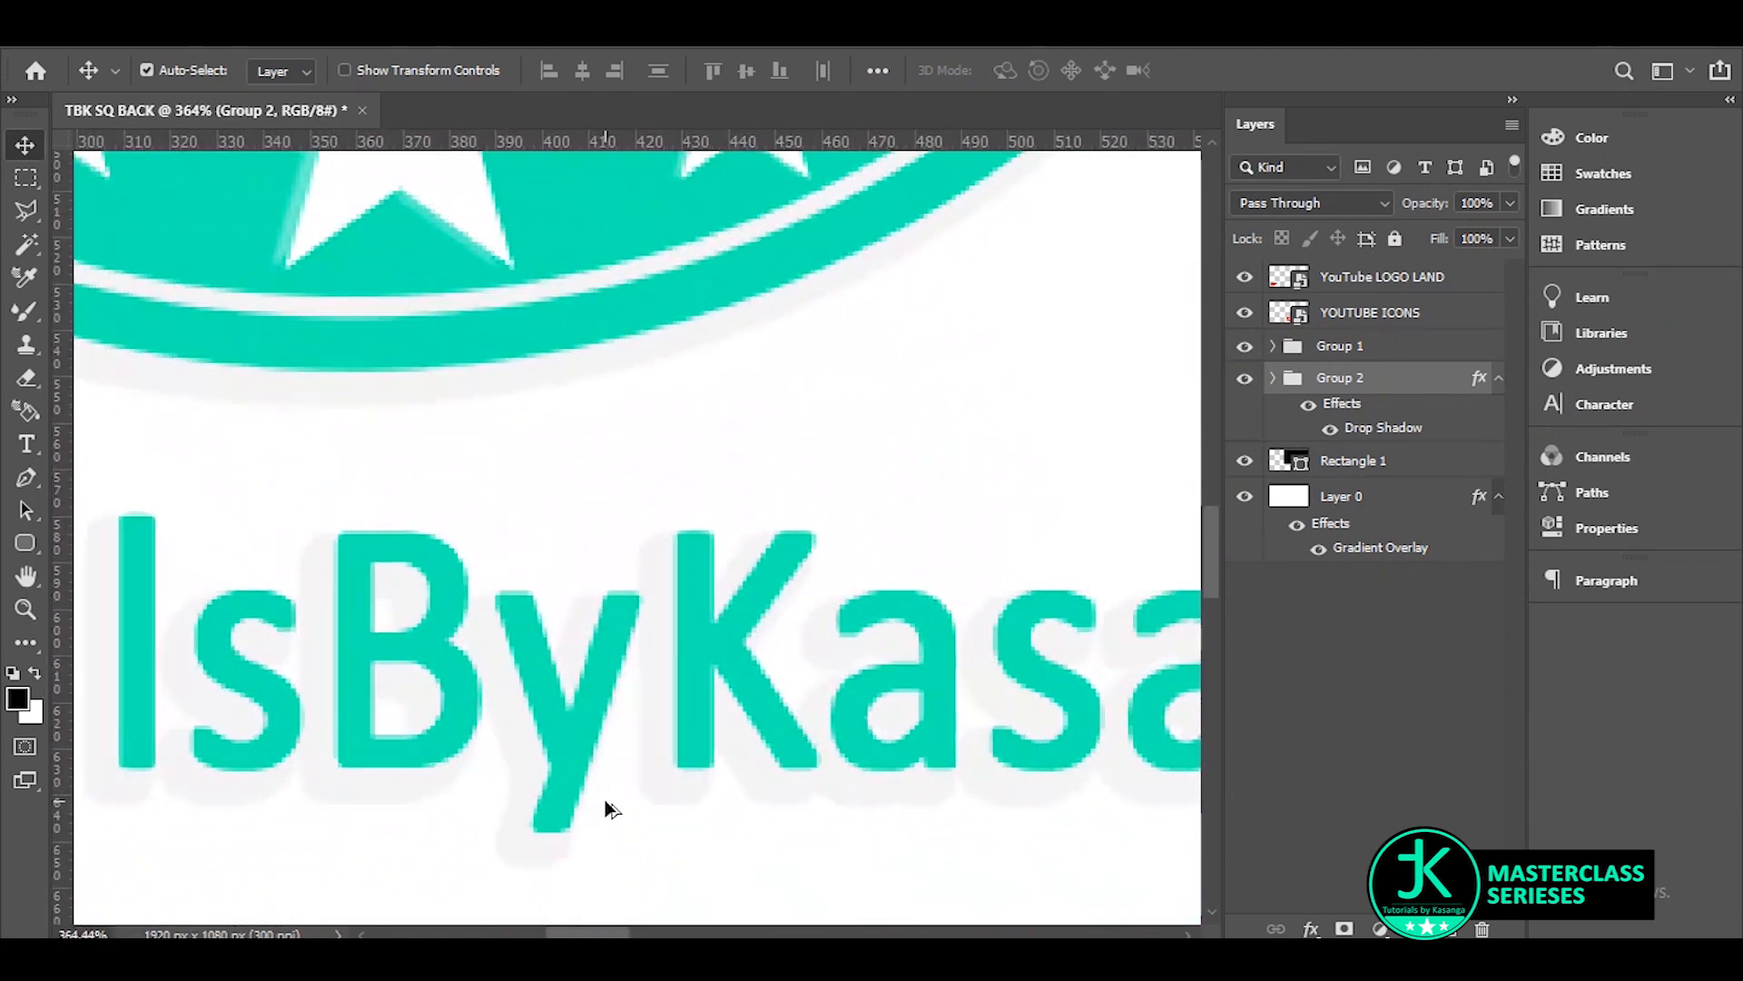
scroll(605, 799, down, 8)
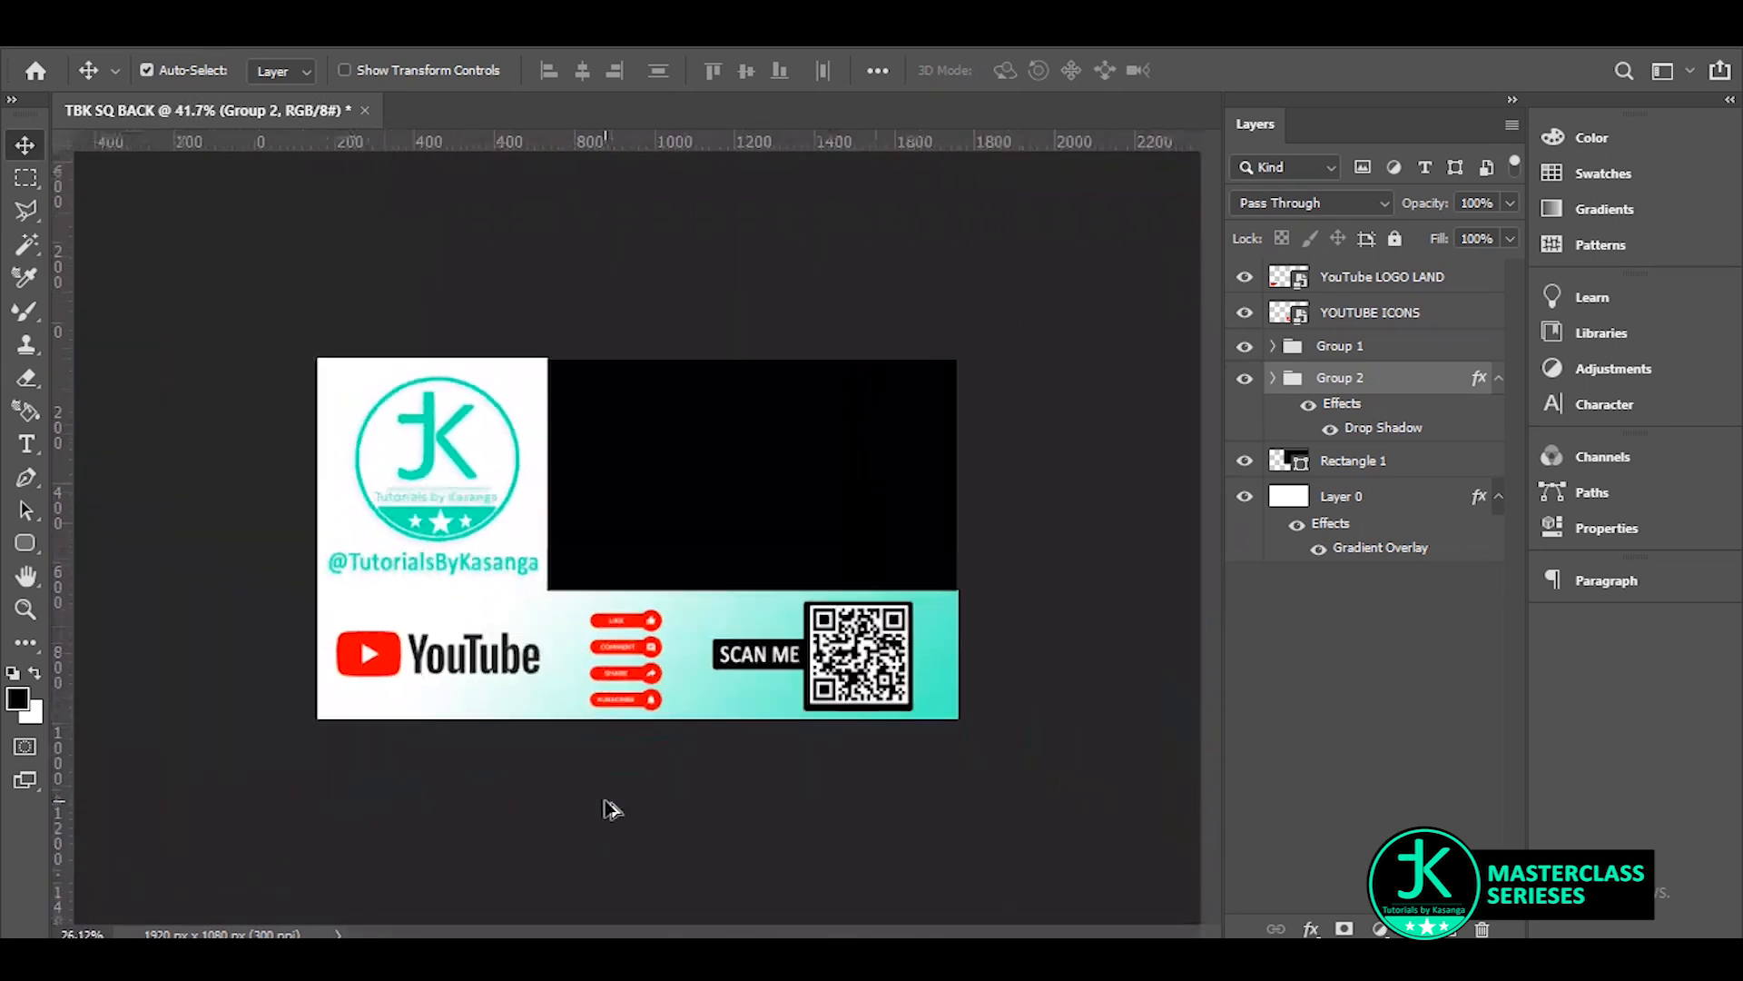
scroll(605, 798, up, 1)
click(1453, 550)
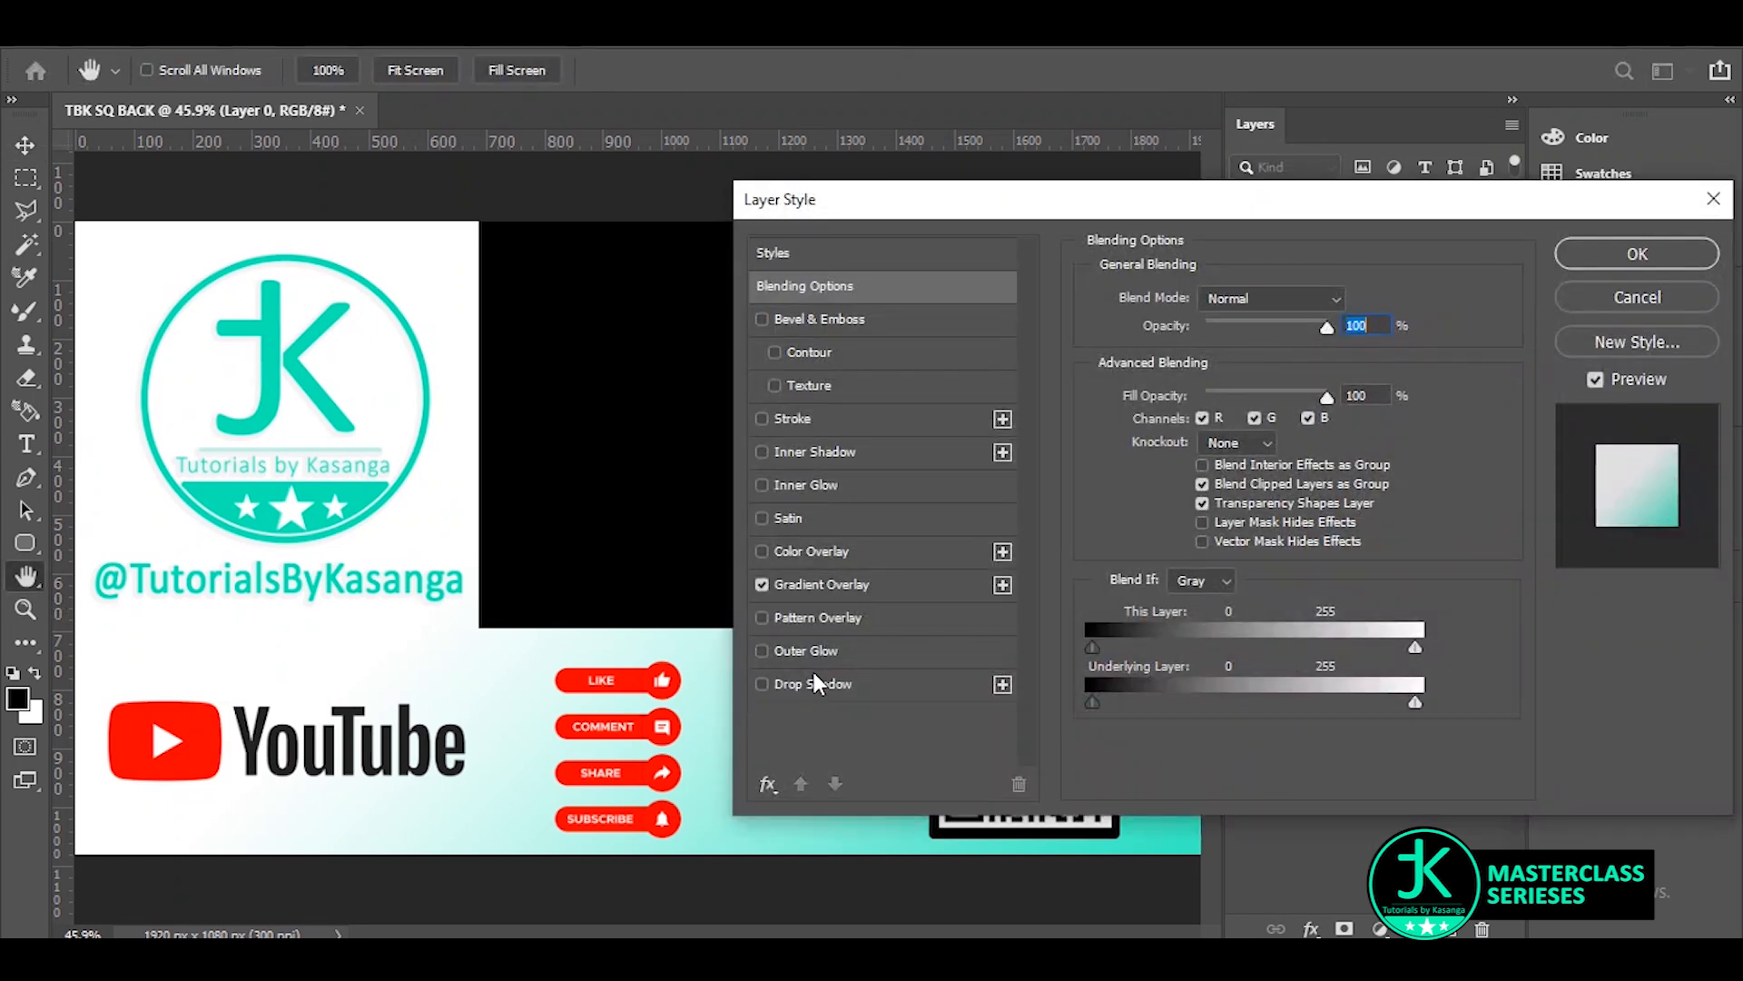
click(815, 392)
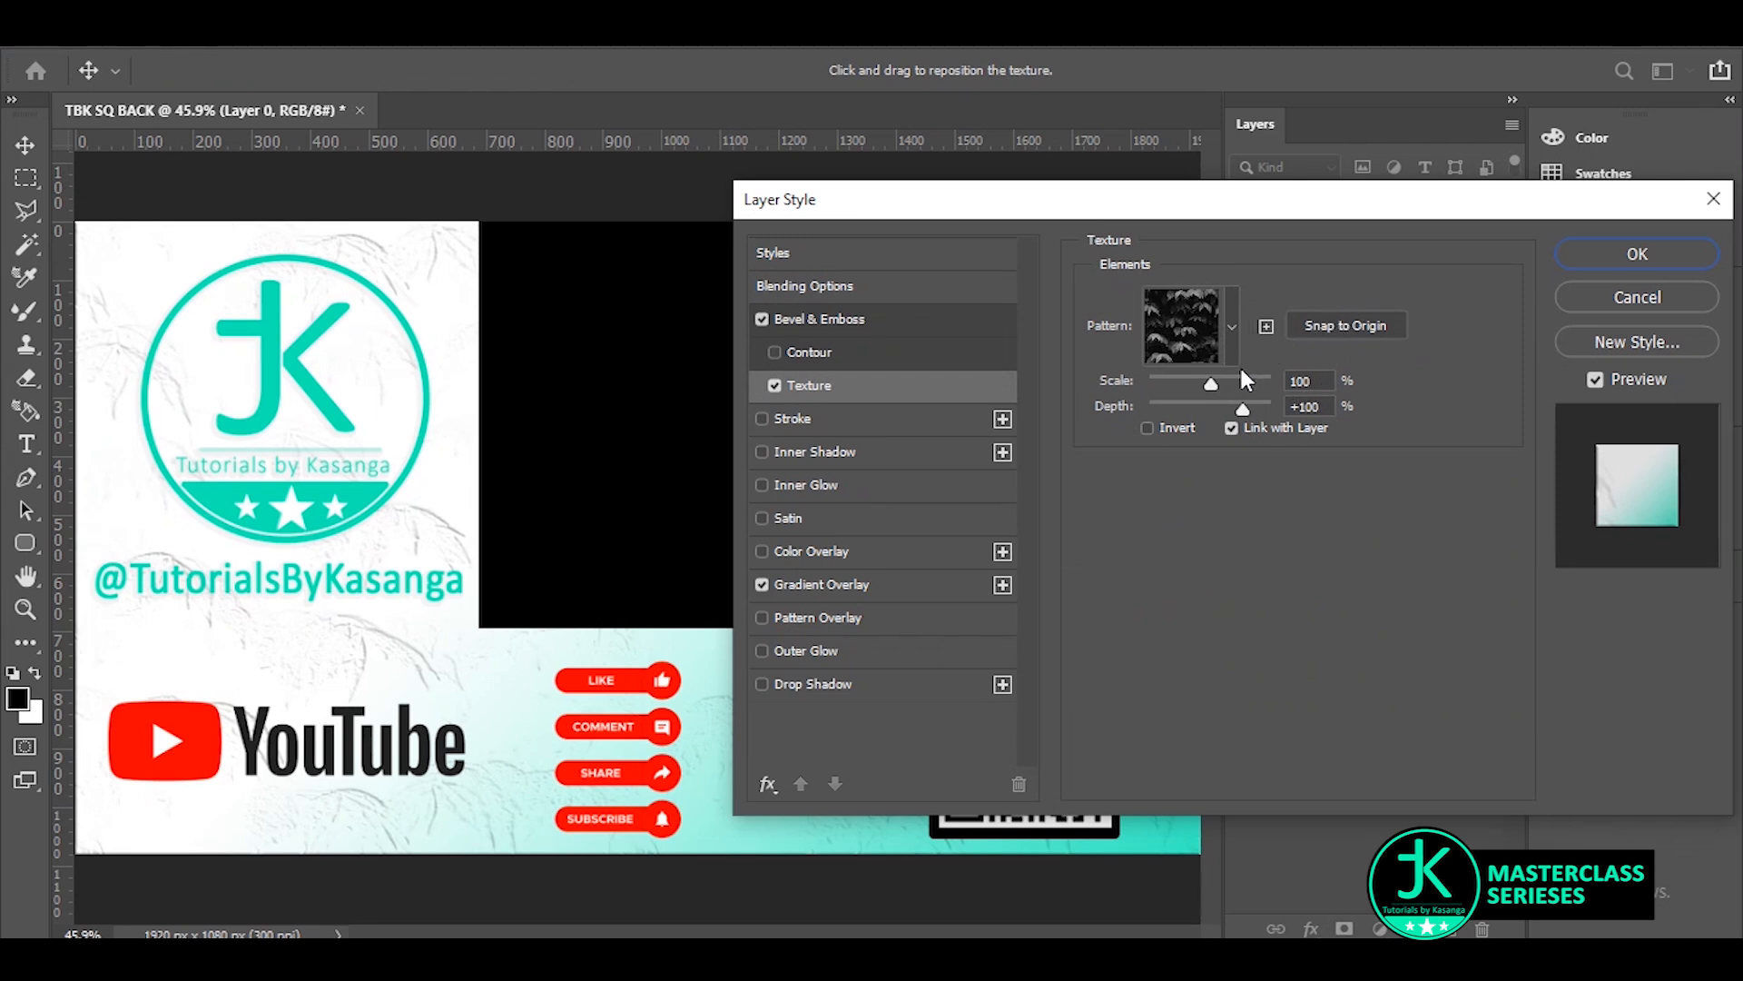
Try the Water patterns for the background's bevel texture and choose the middle, pale green one.
click(1233, 331)
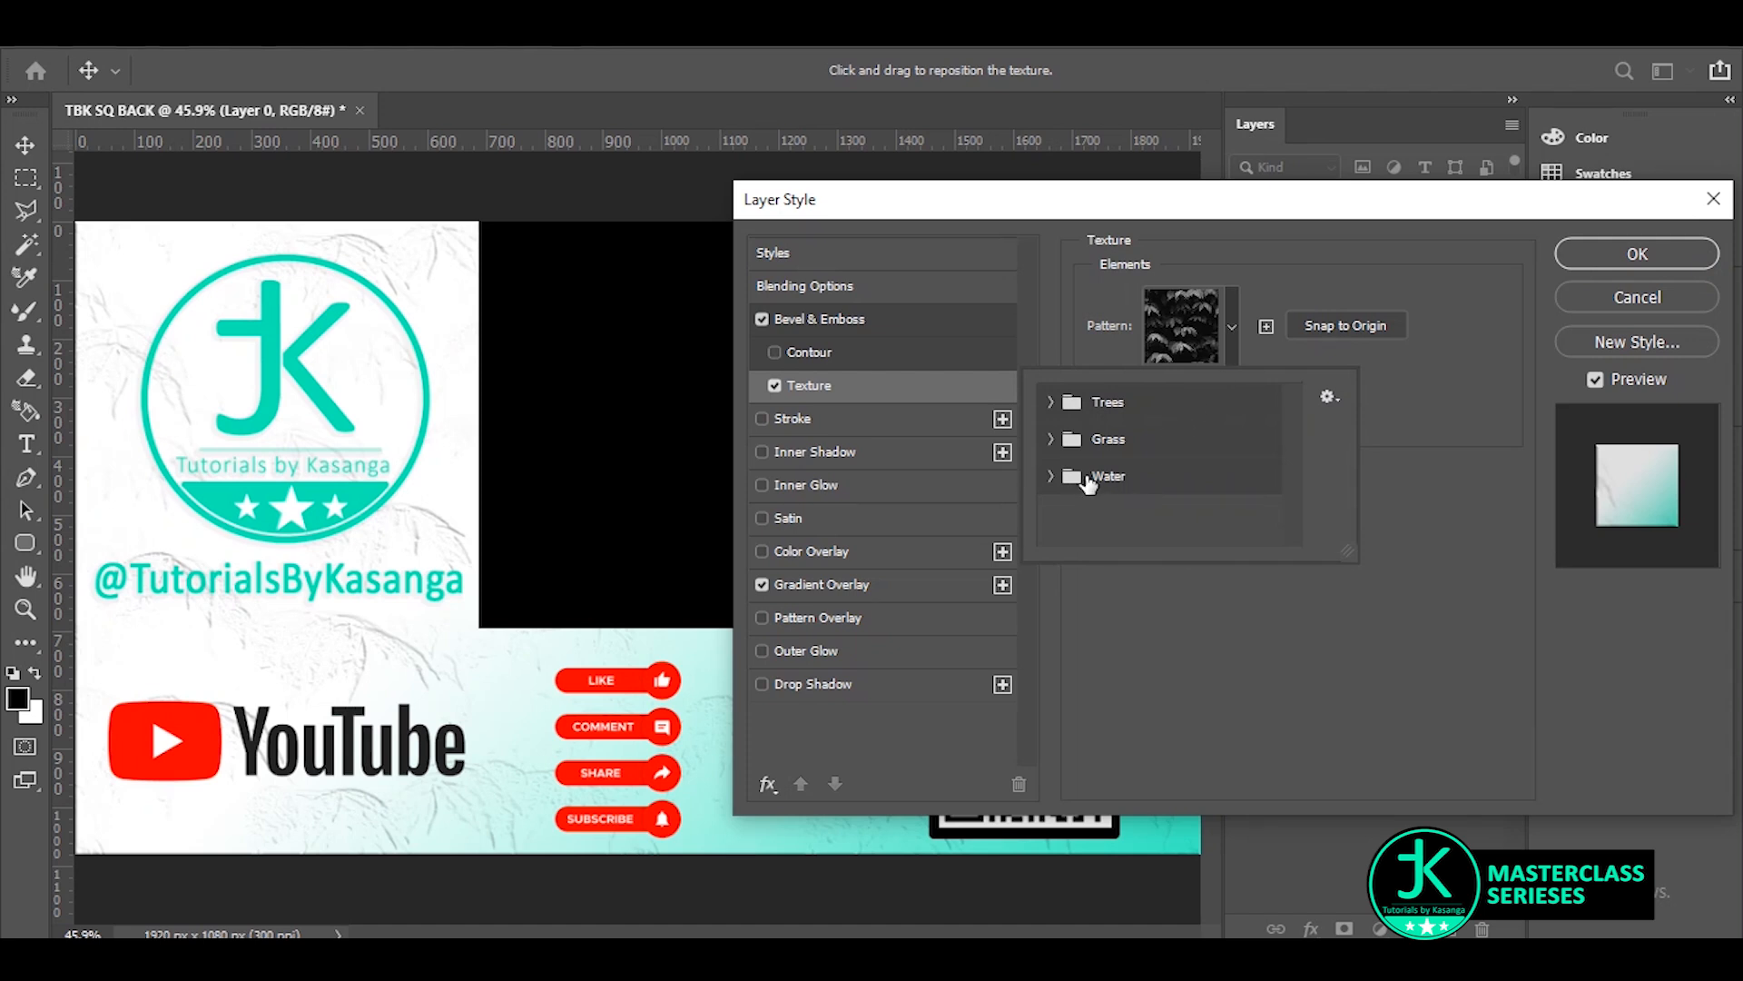
click(1050, 476)
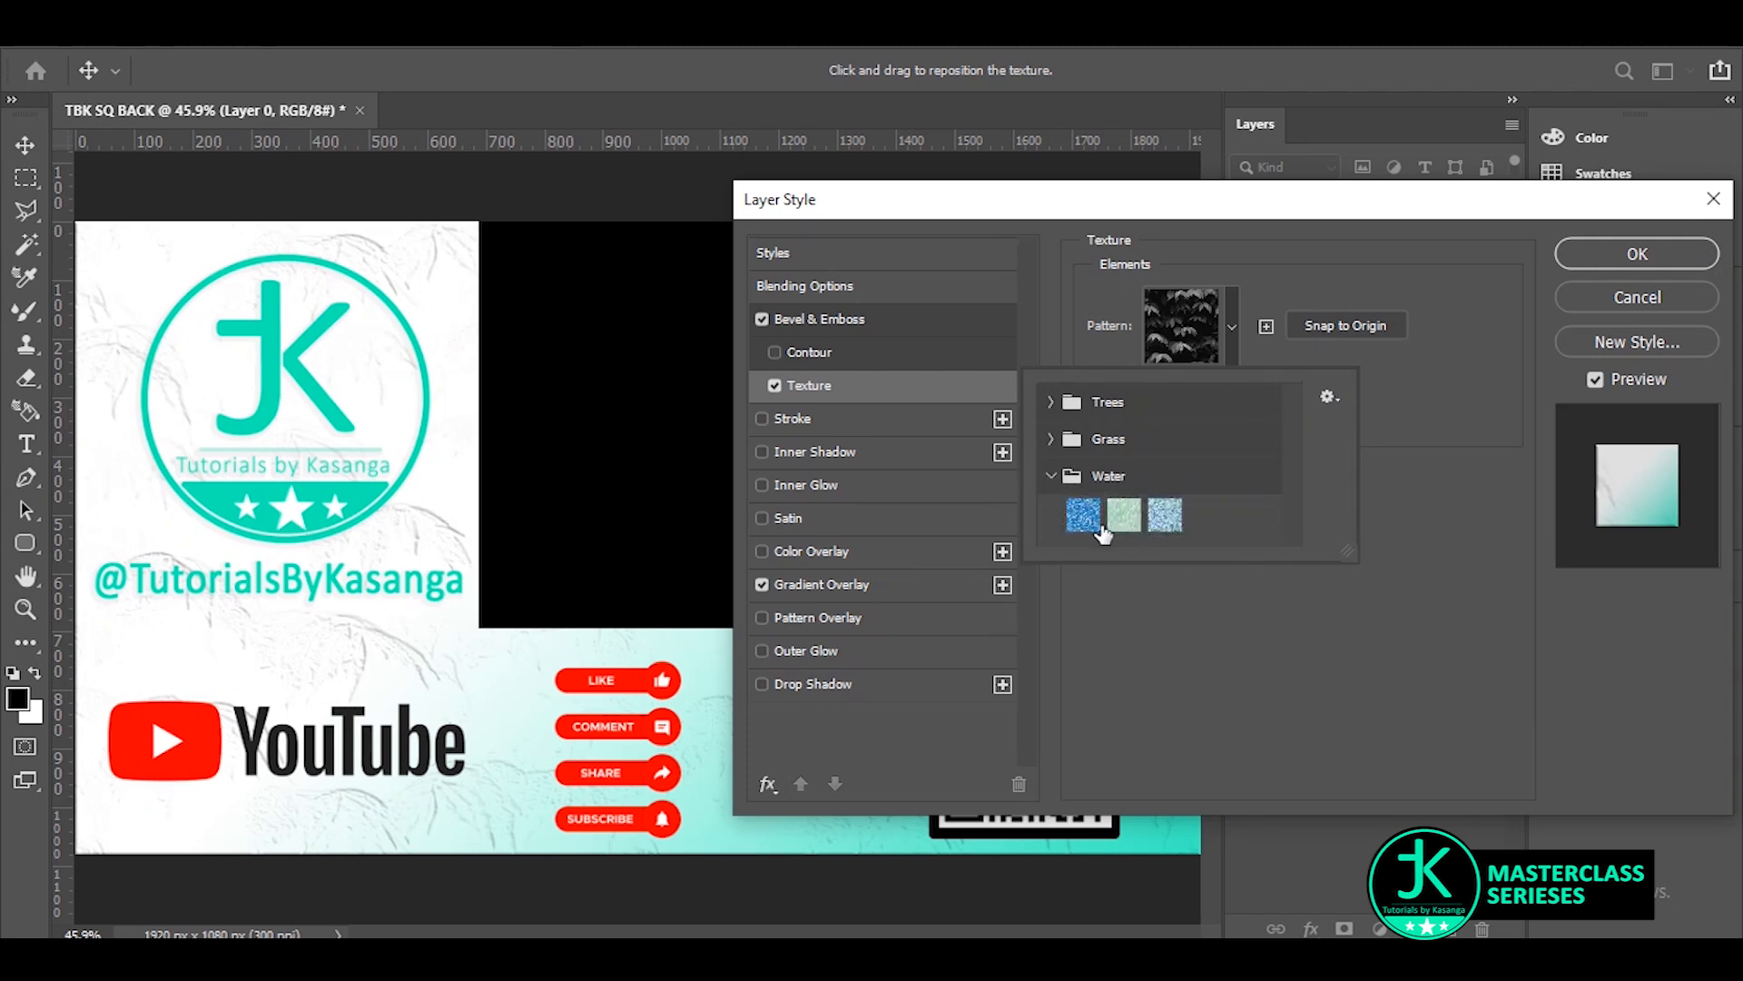
click(1164, 518)
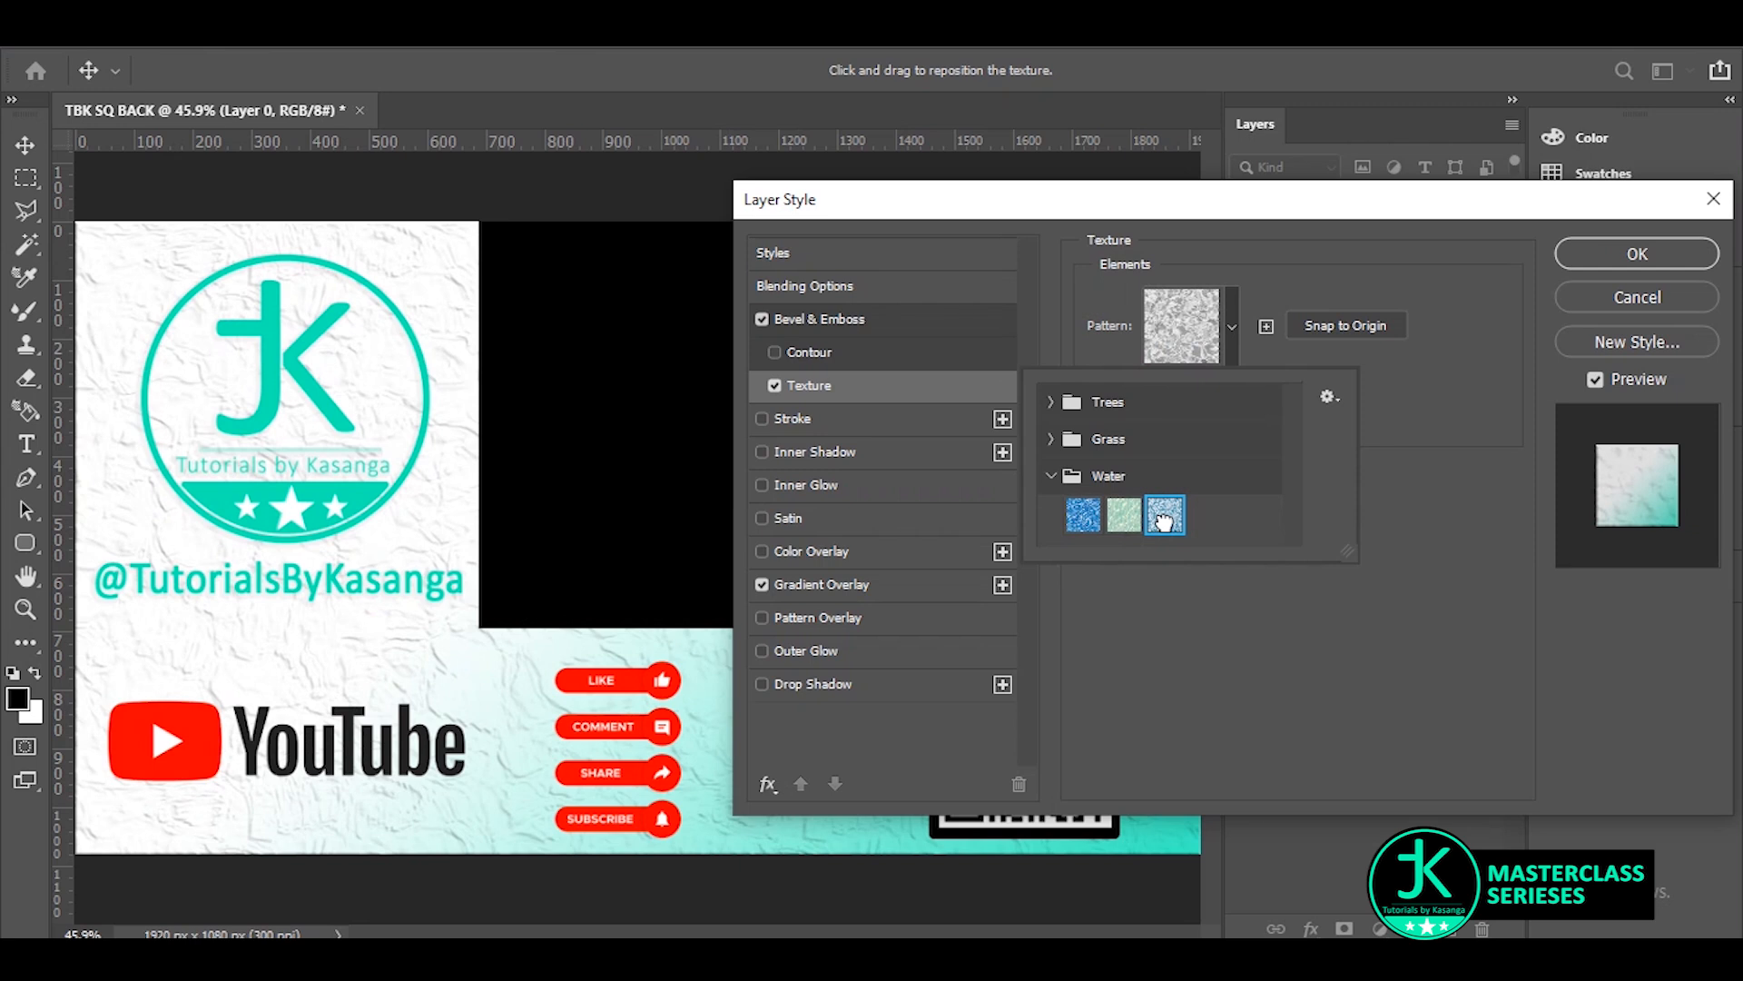
click(1083, 514)
click(1125, 514)
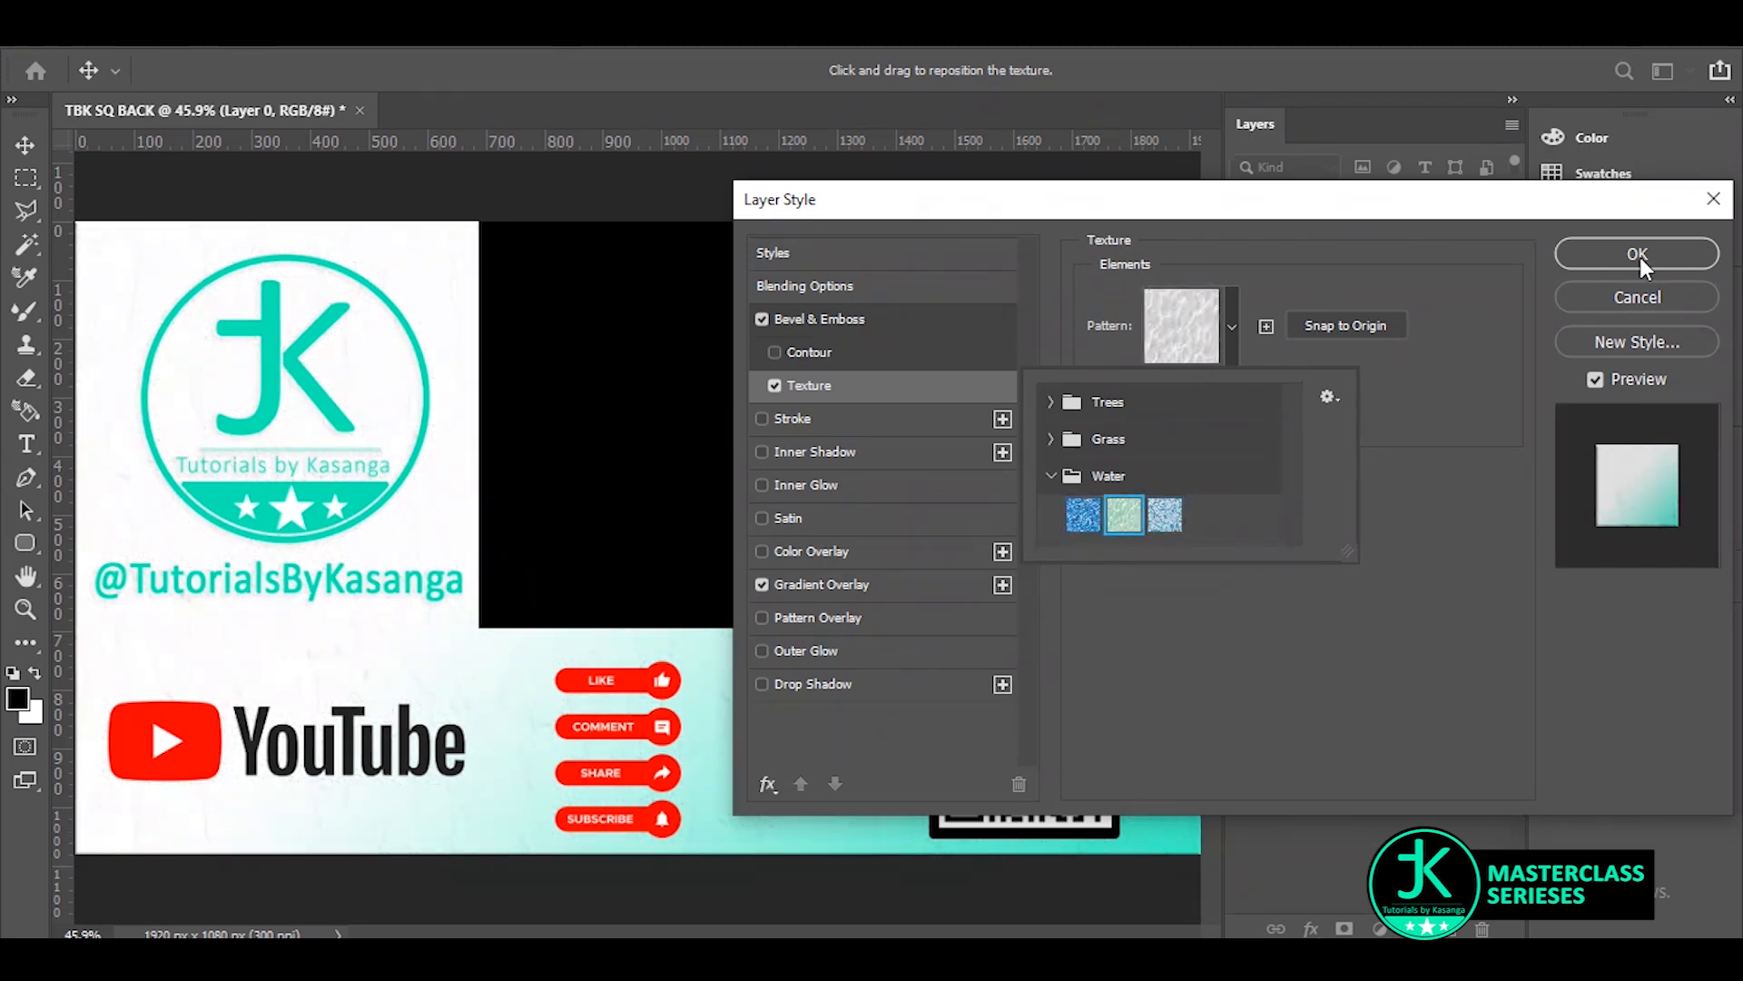
Set the background texture's scale to 1000% and adjust its depth for a subtle paper-like relief.
click(1405, 525)
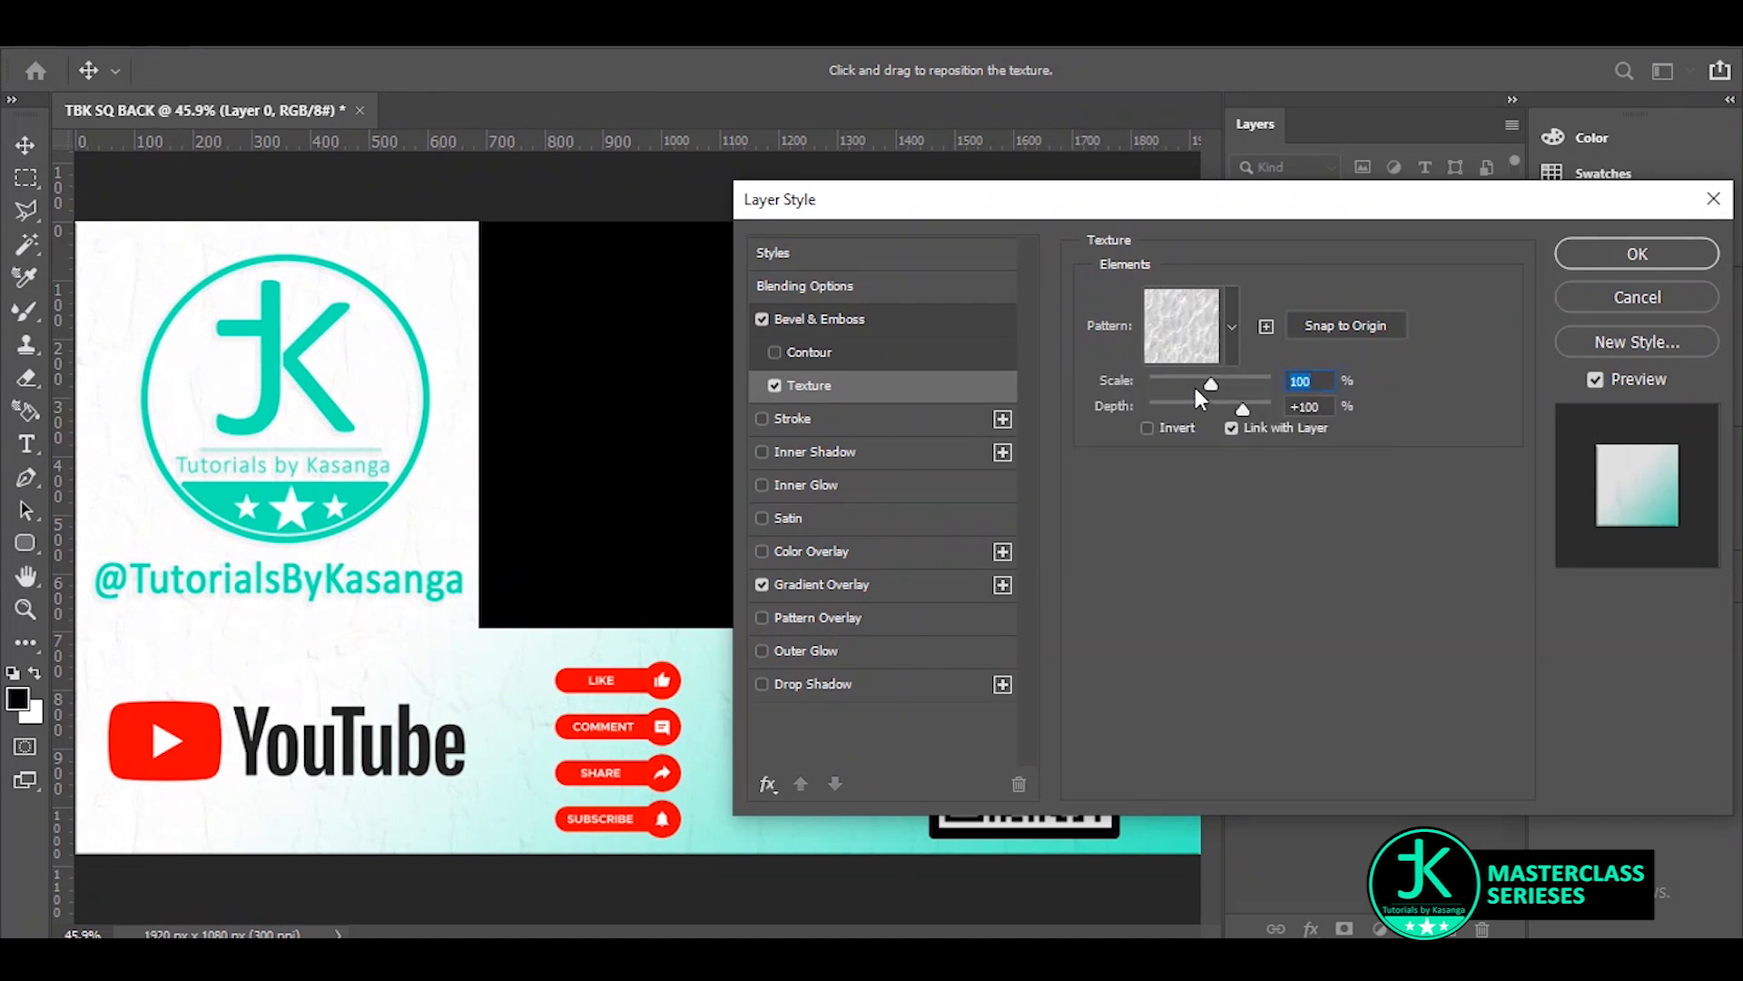
drag(1249, 411, 1277, 390)
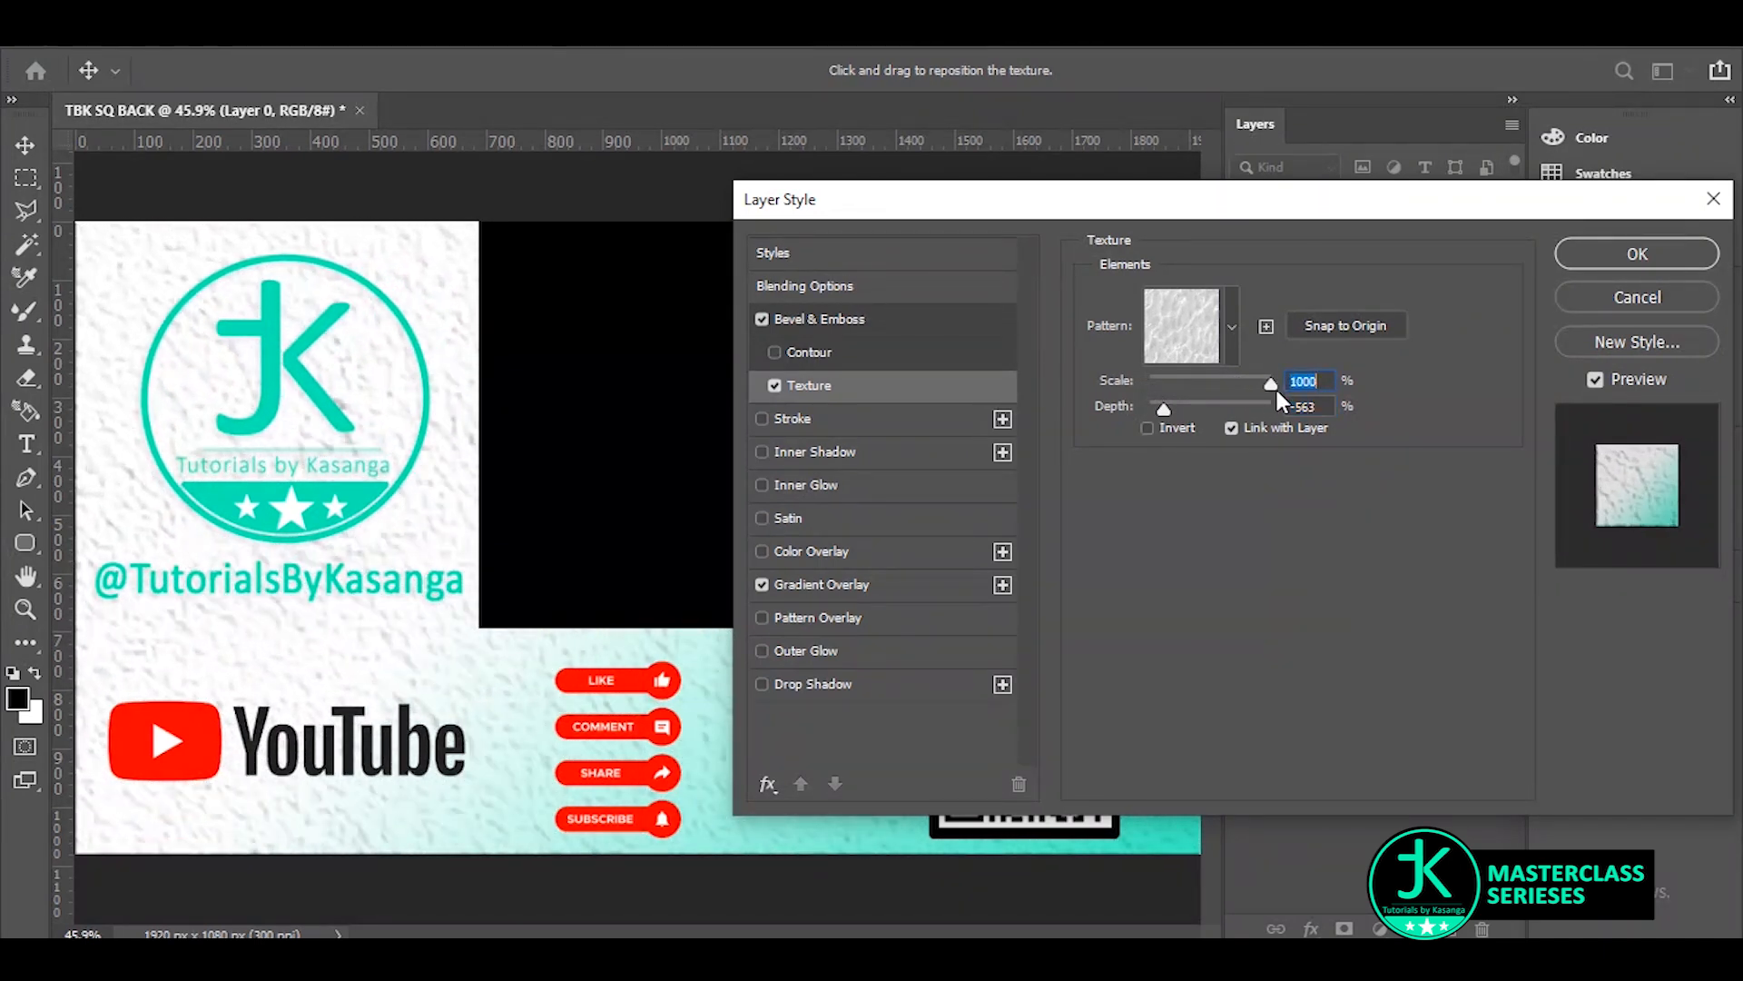
drag(1165, 405, 1185, 413)
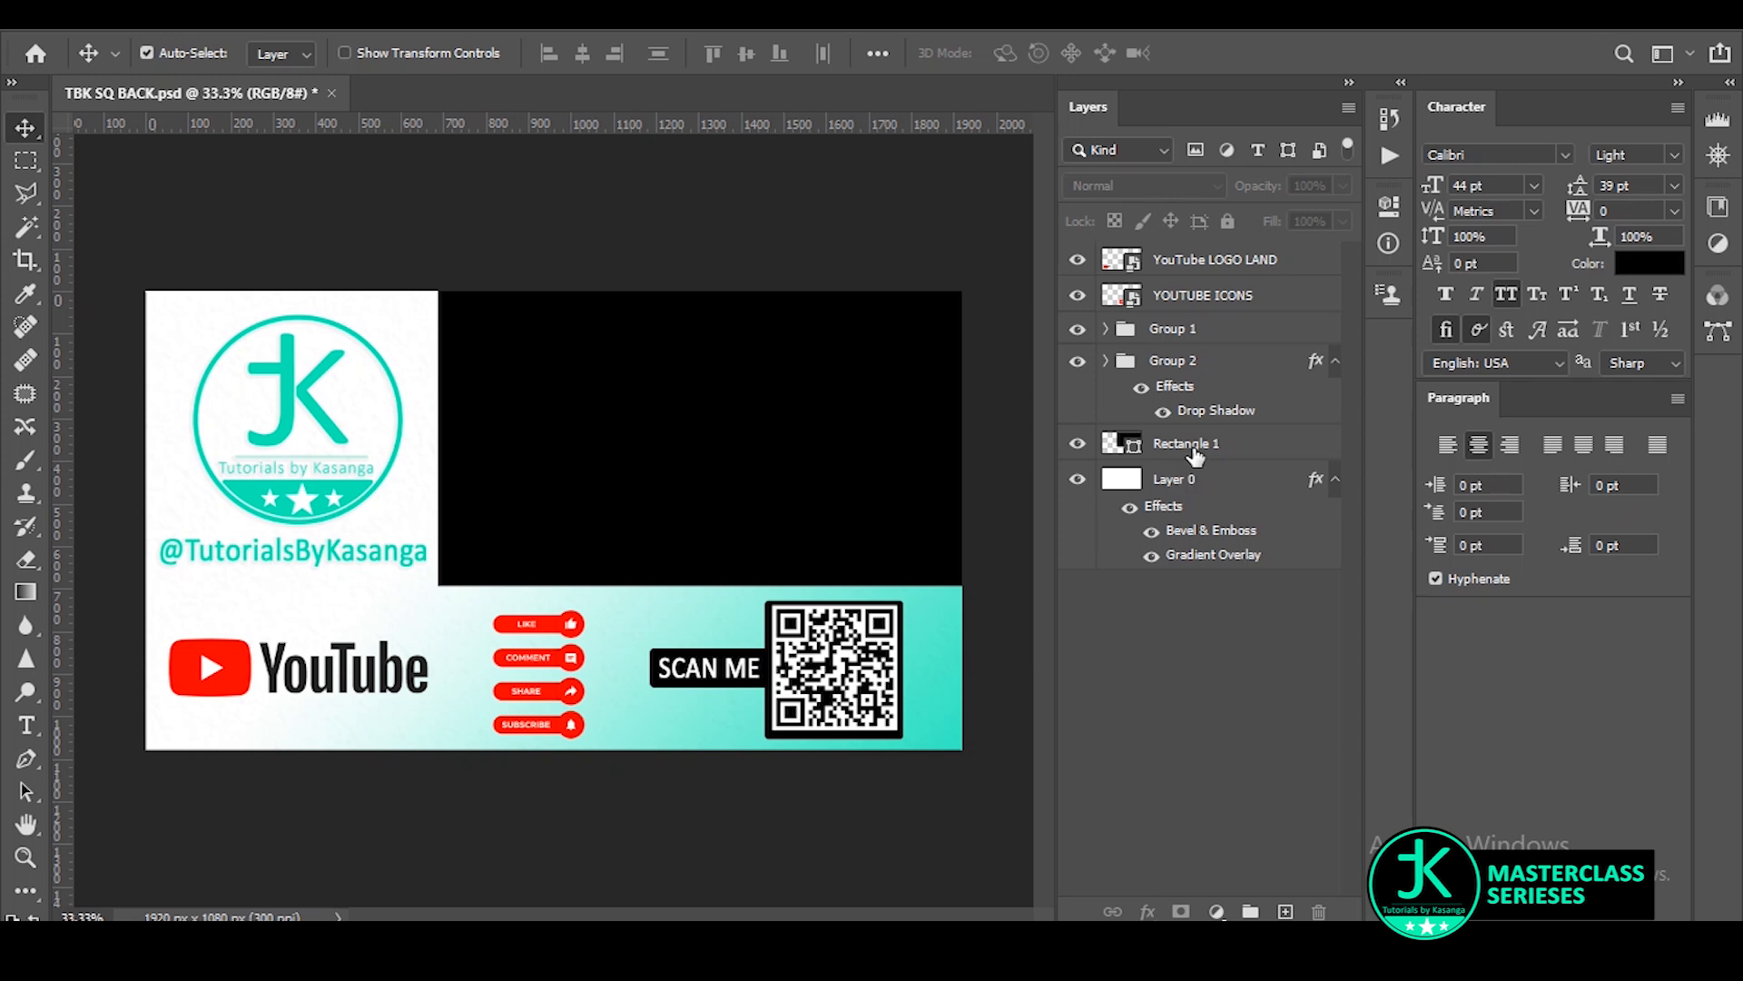
Group all the layers from YouTube LOGO LAND down to Layer 0 and name the group "full screen".
click(1195, 445)
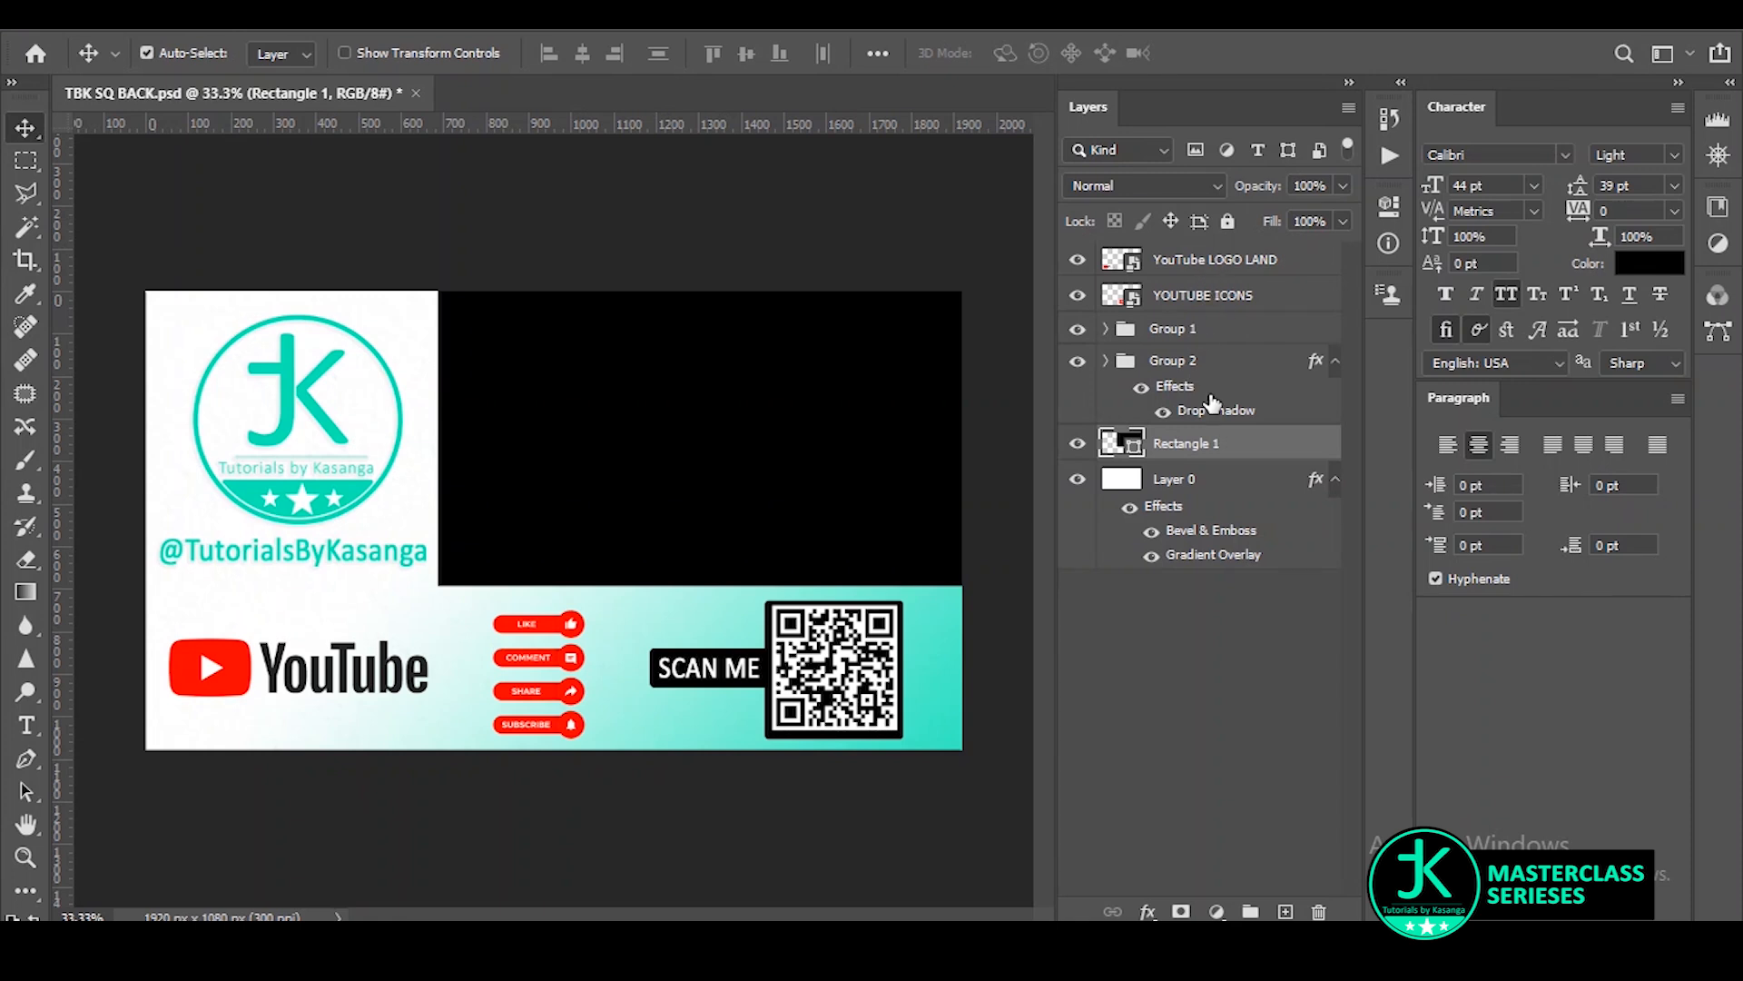
click(1232, 641)
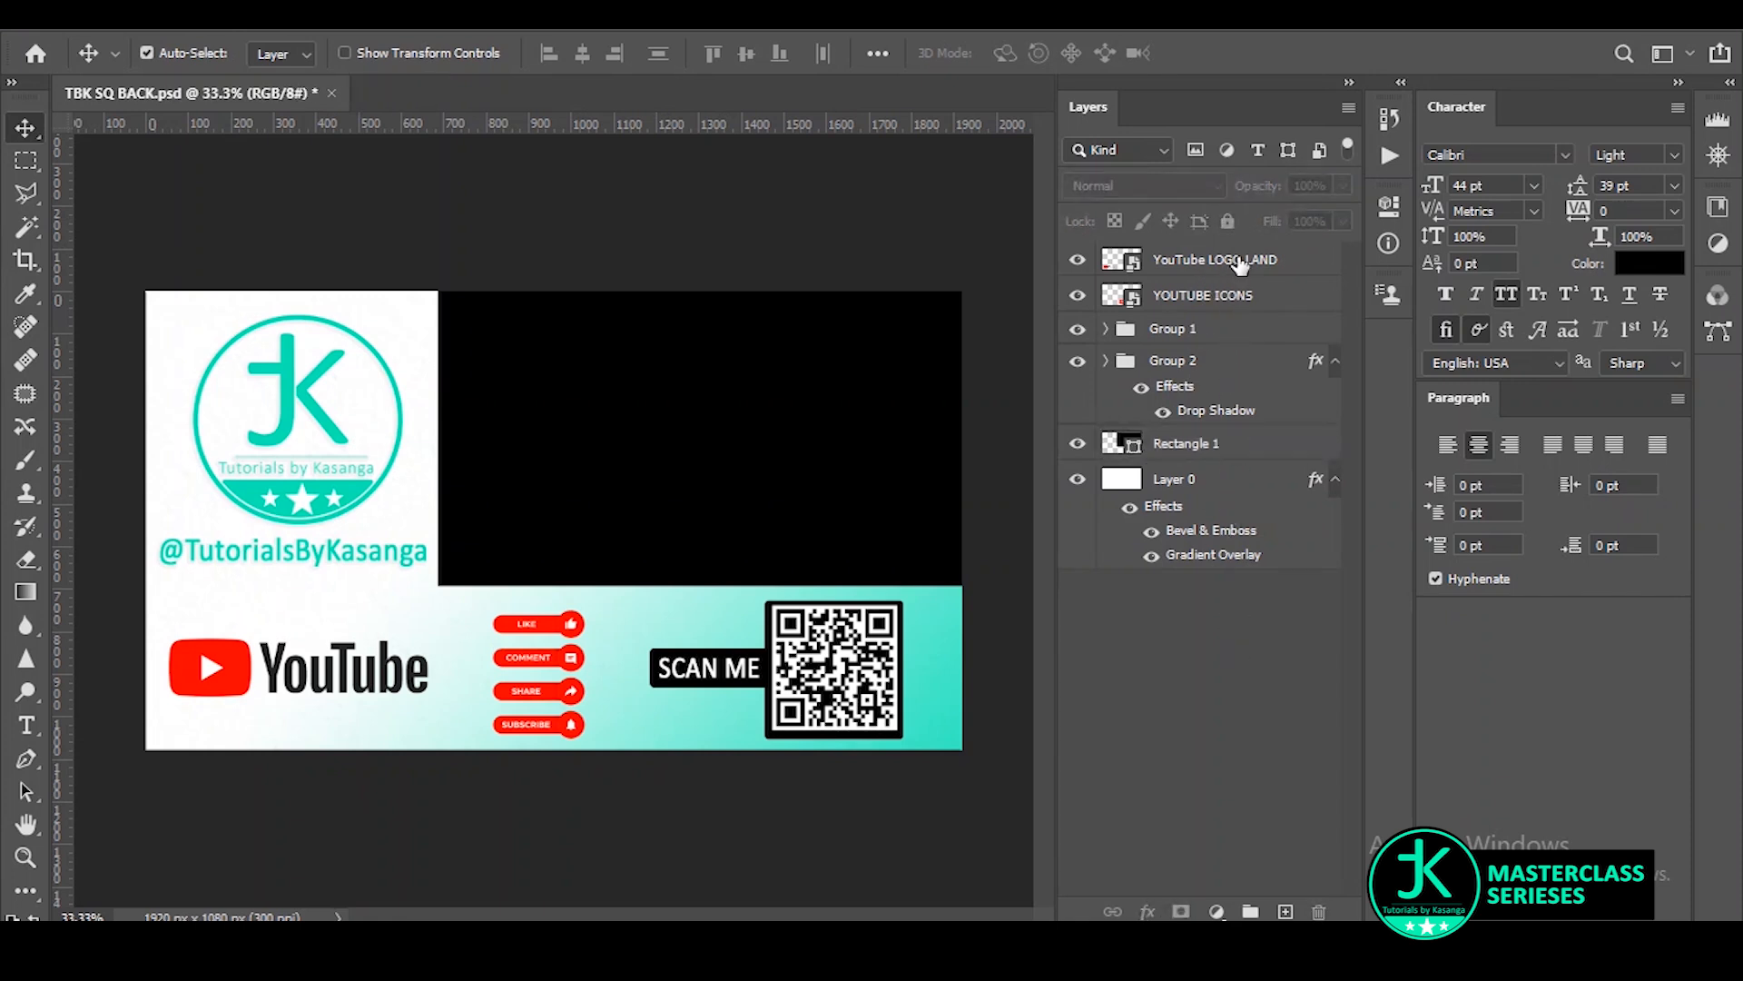
click(1239, 262)
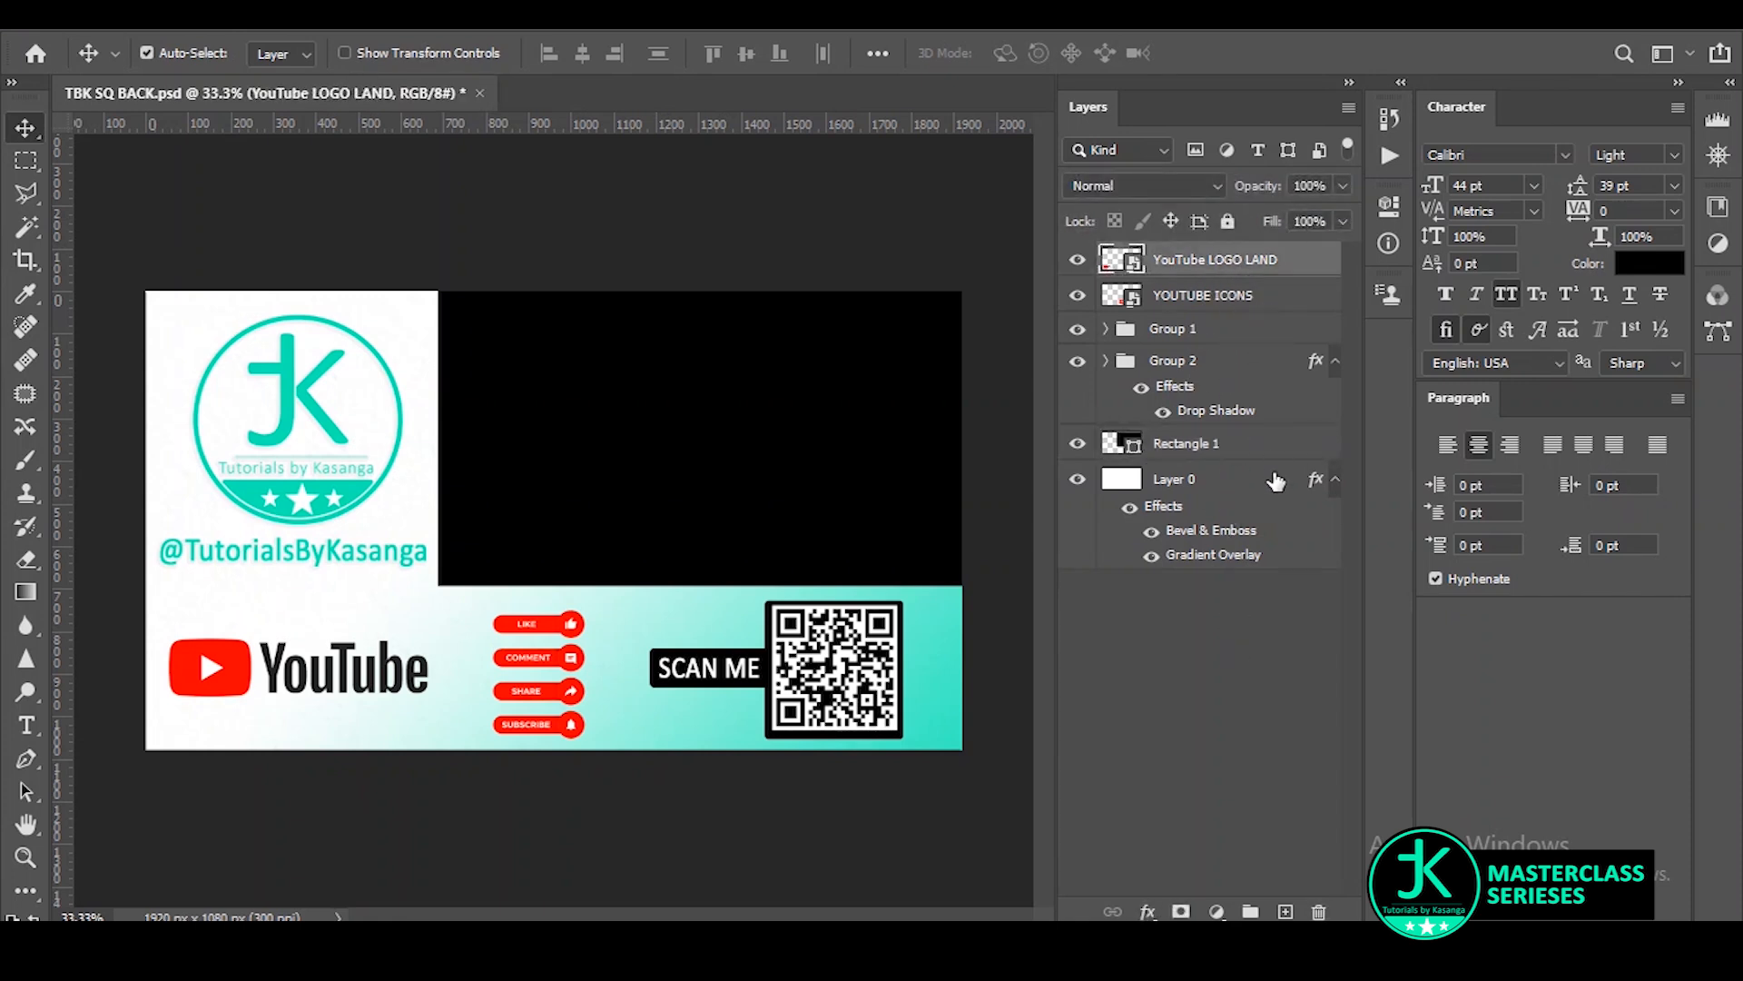
shift+click(1218, 447)
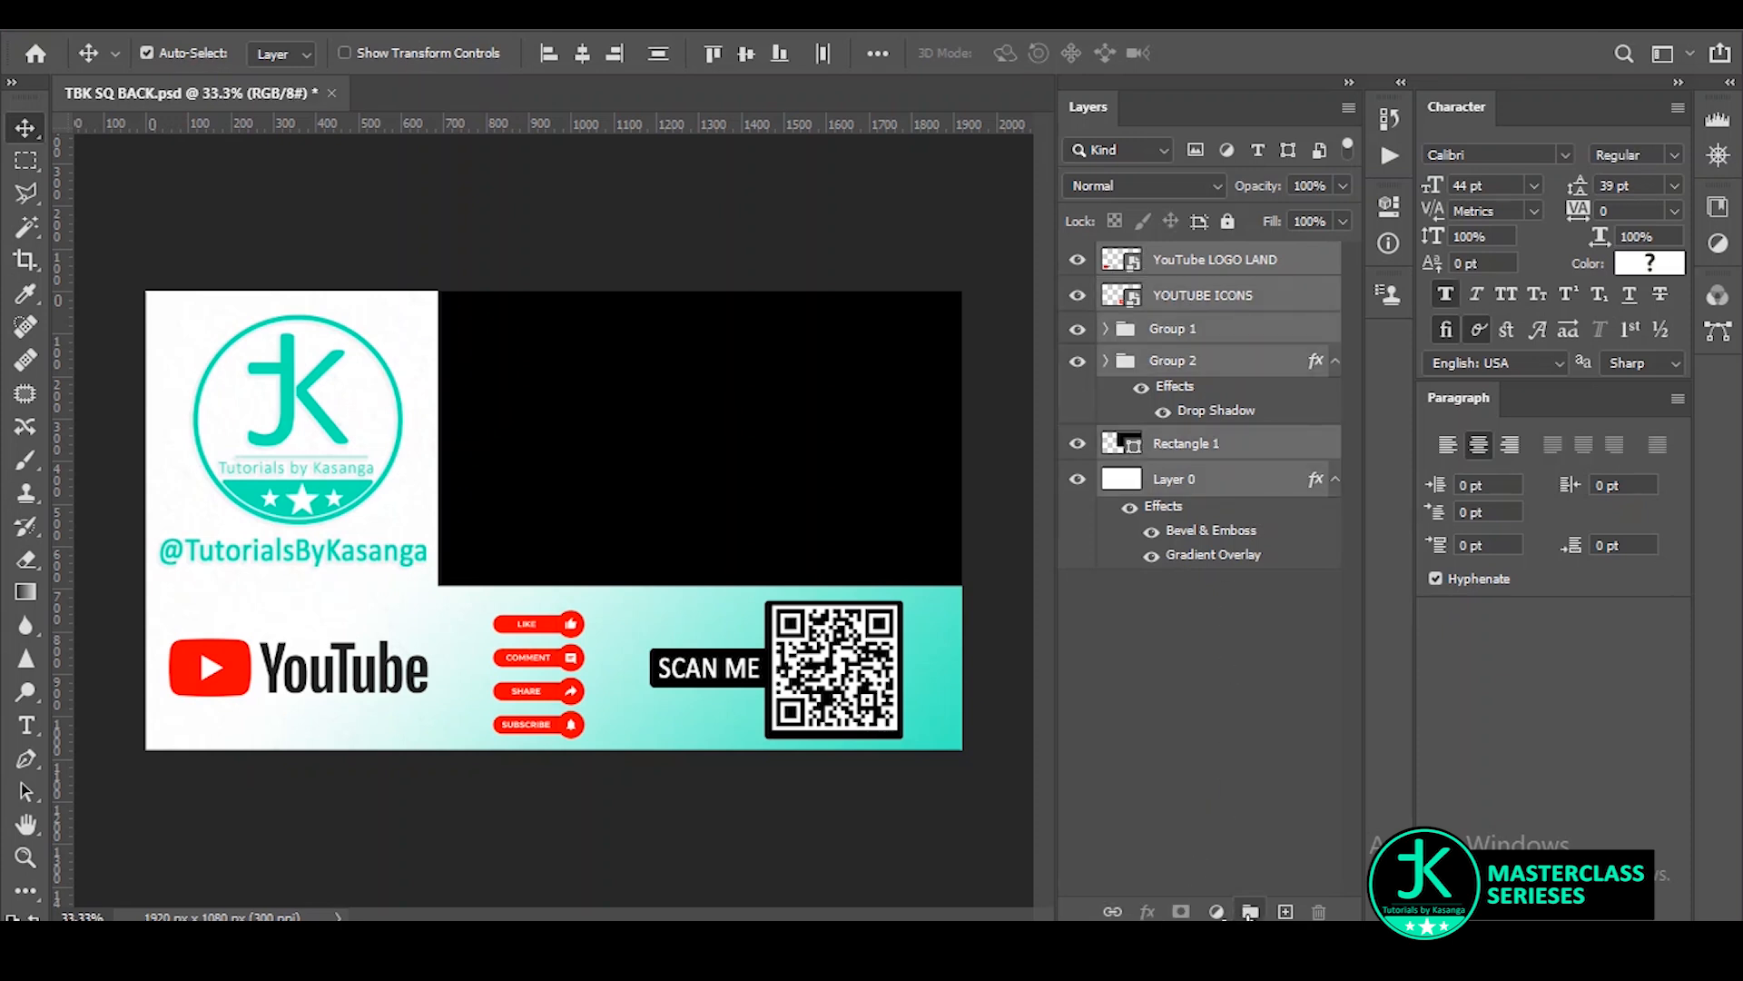
click(1250, 911)
double_click(1165, 258)
text(full screen)
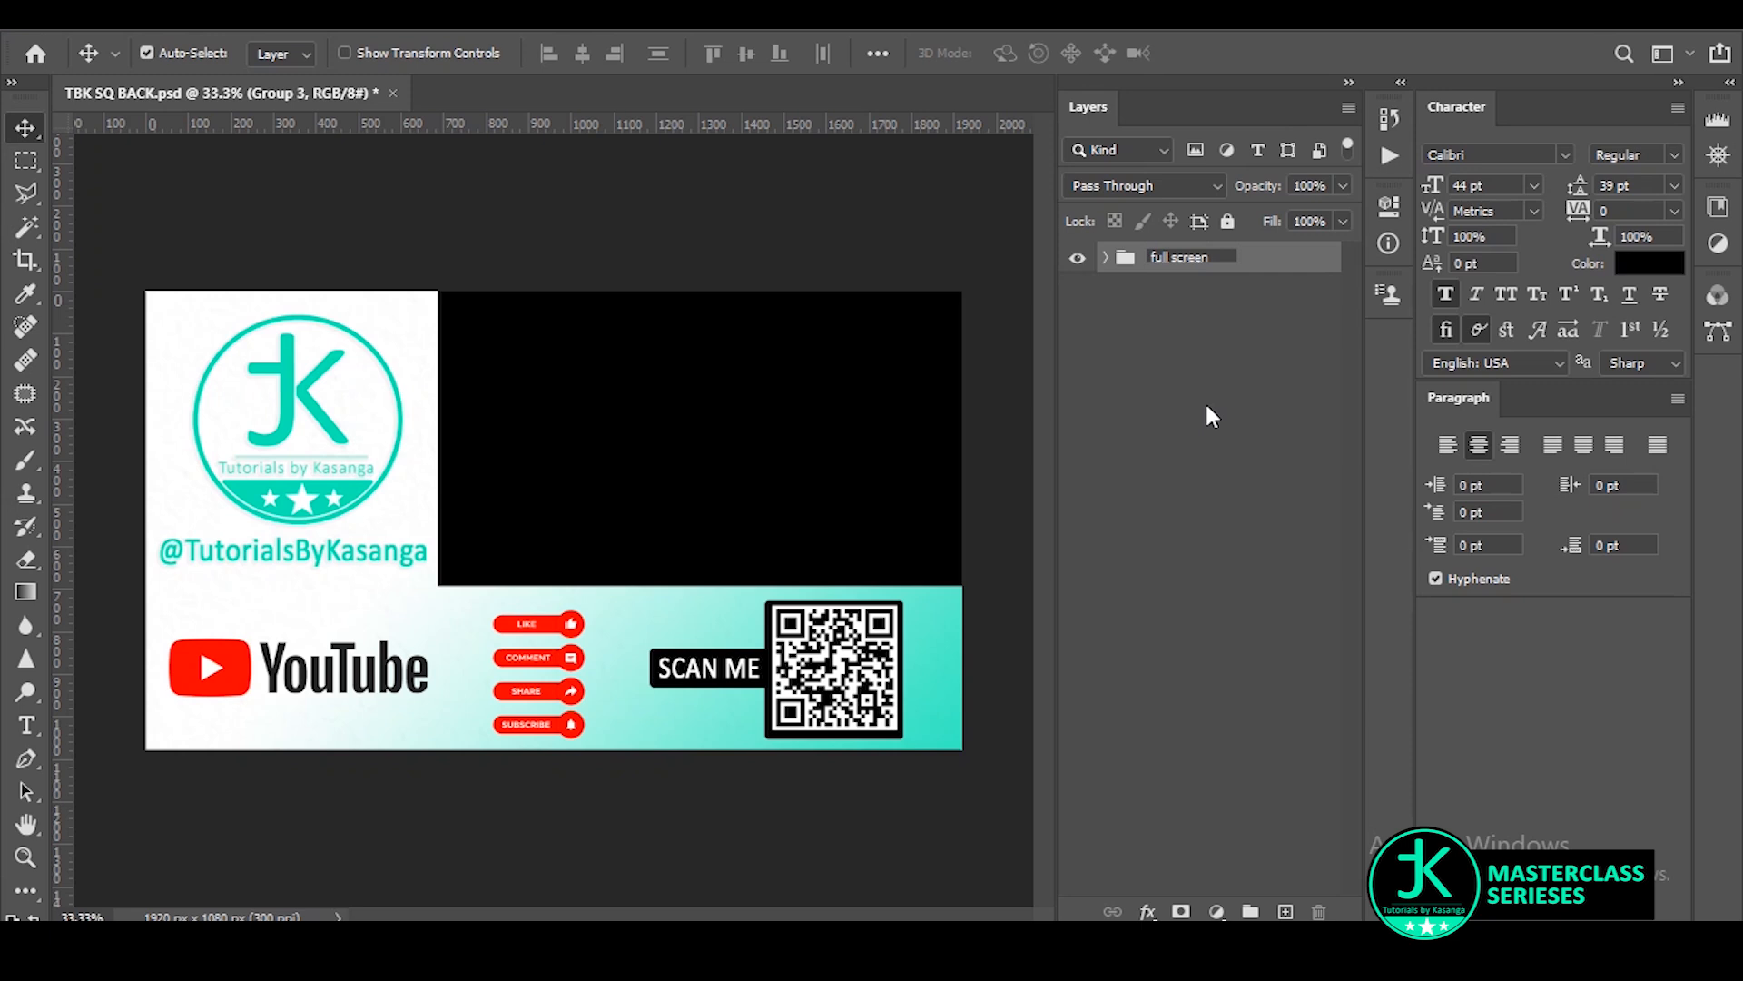
key(Return)
Duplicate the "full screen" group within the same document.
right_click(1230, 259)
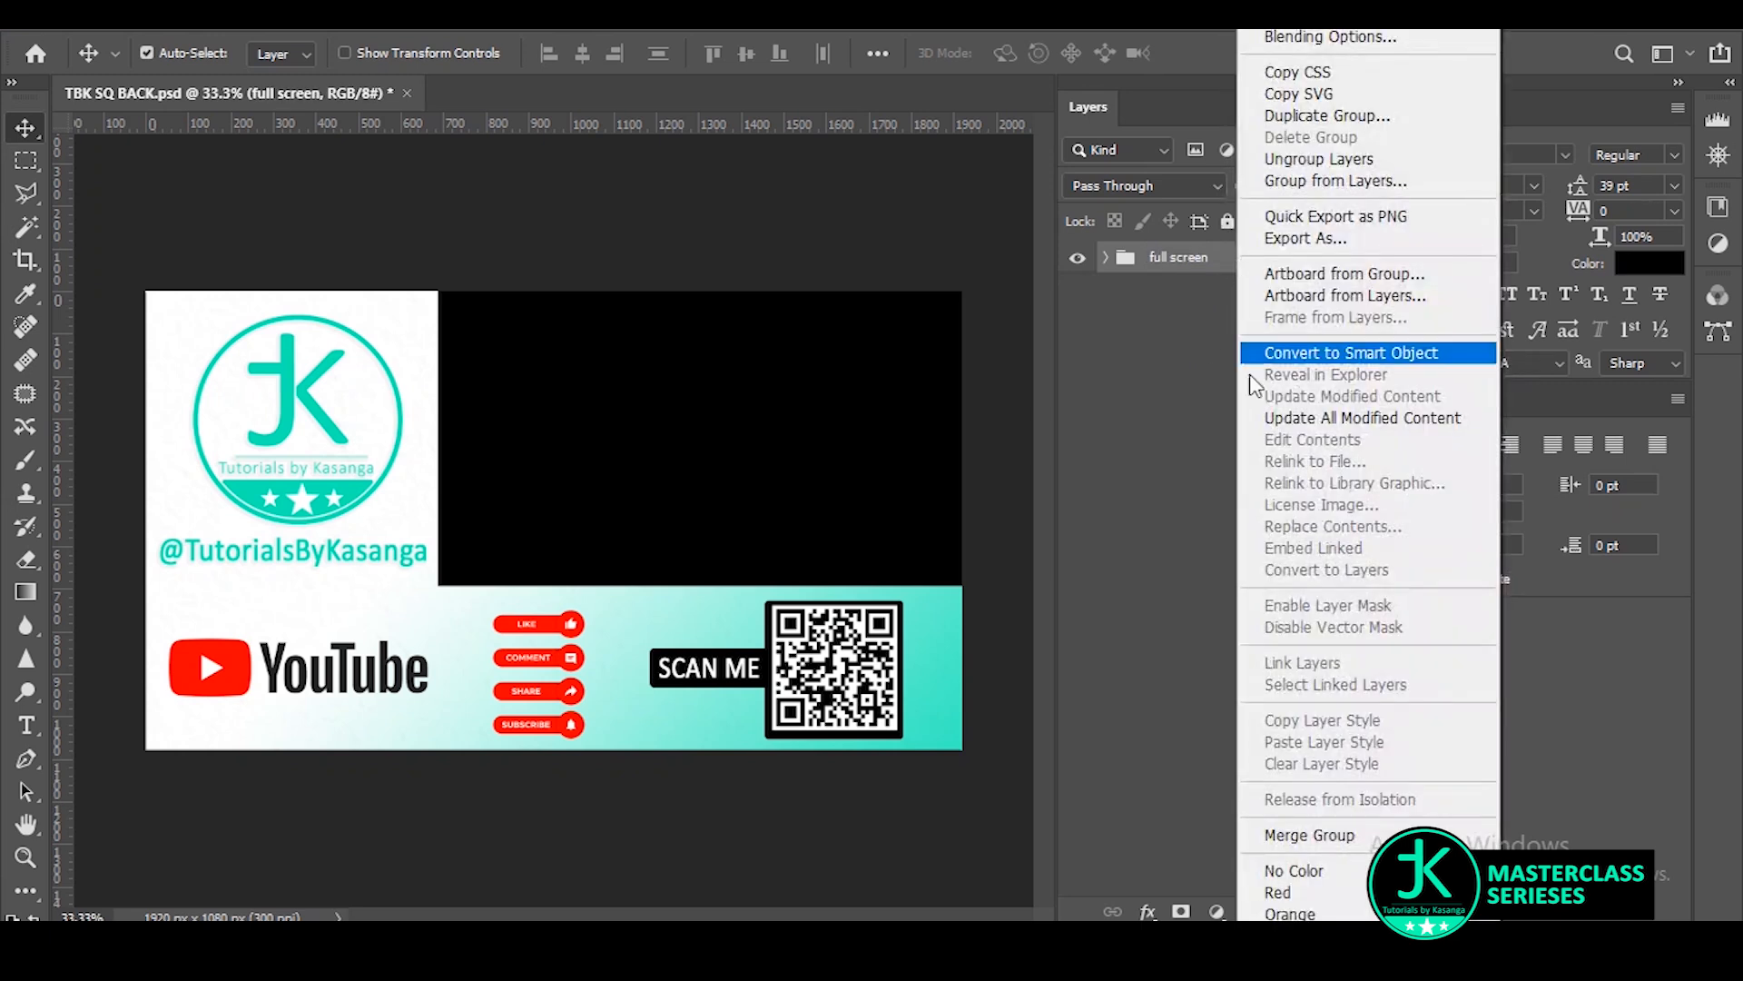
click(1373, 118)
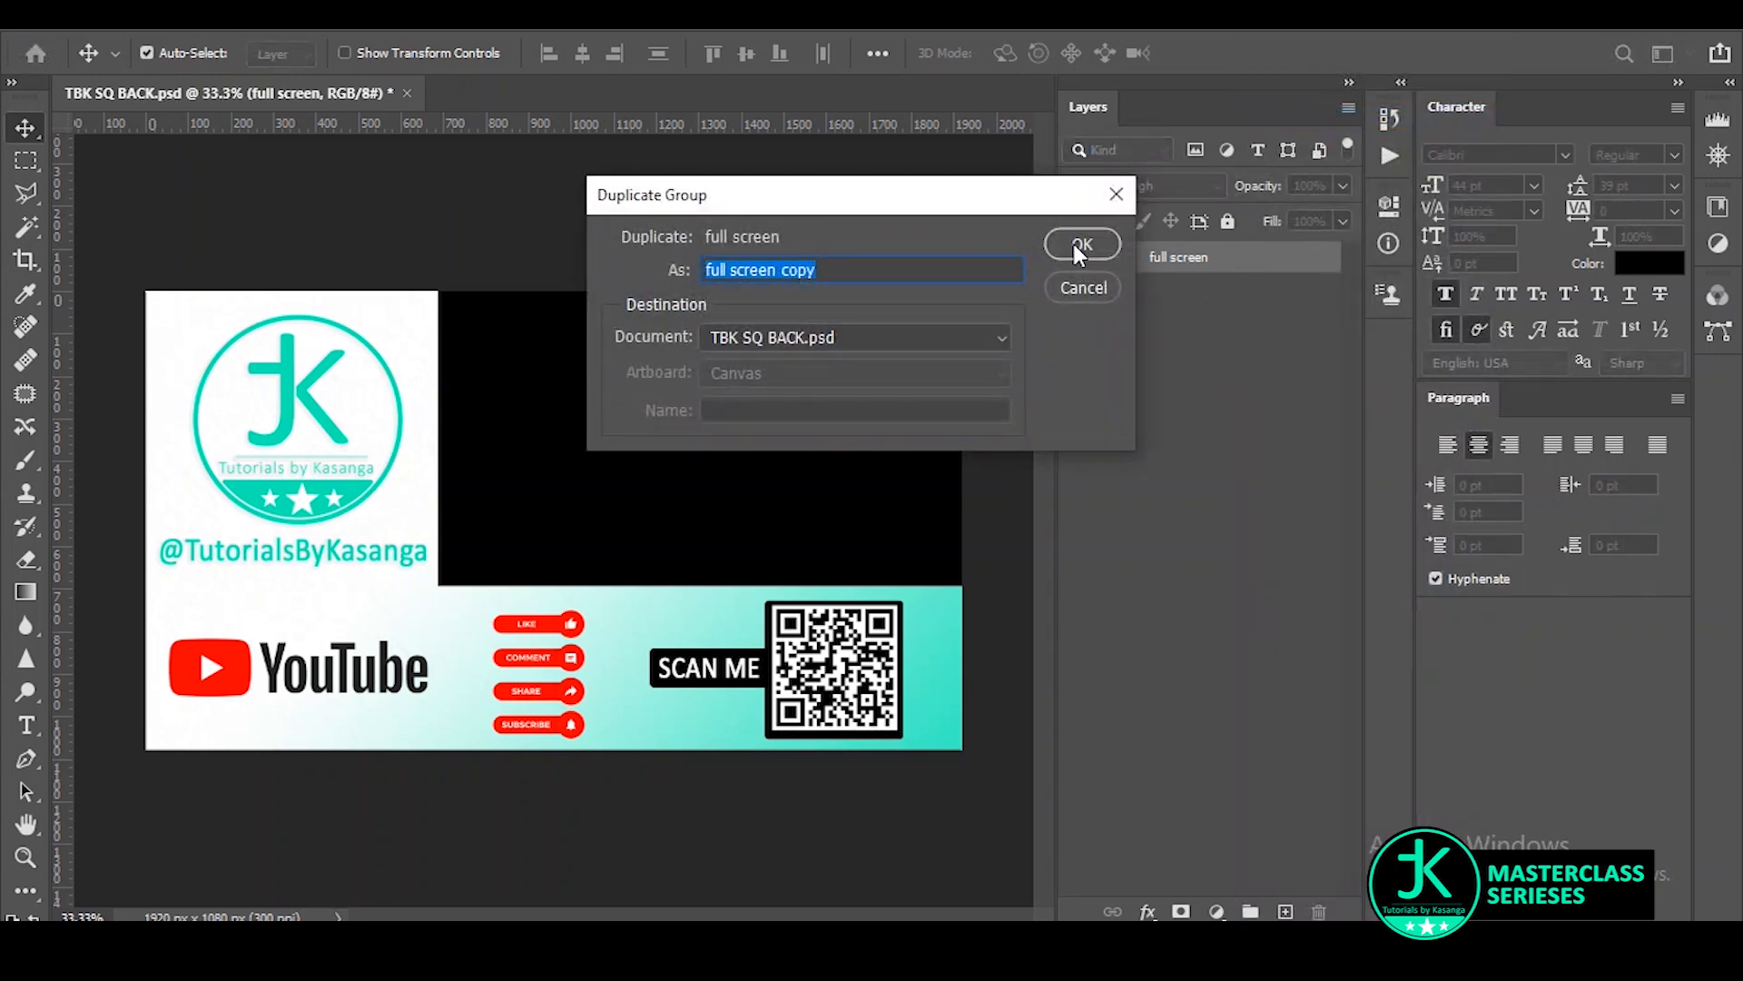
click(1081, 247)
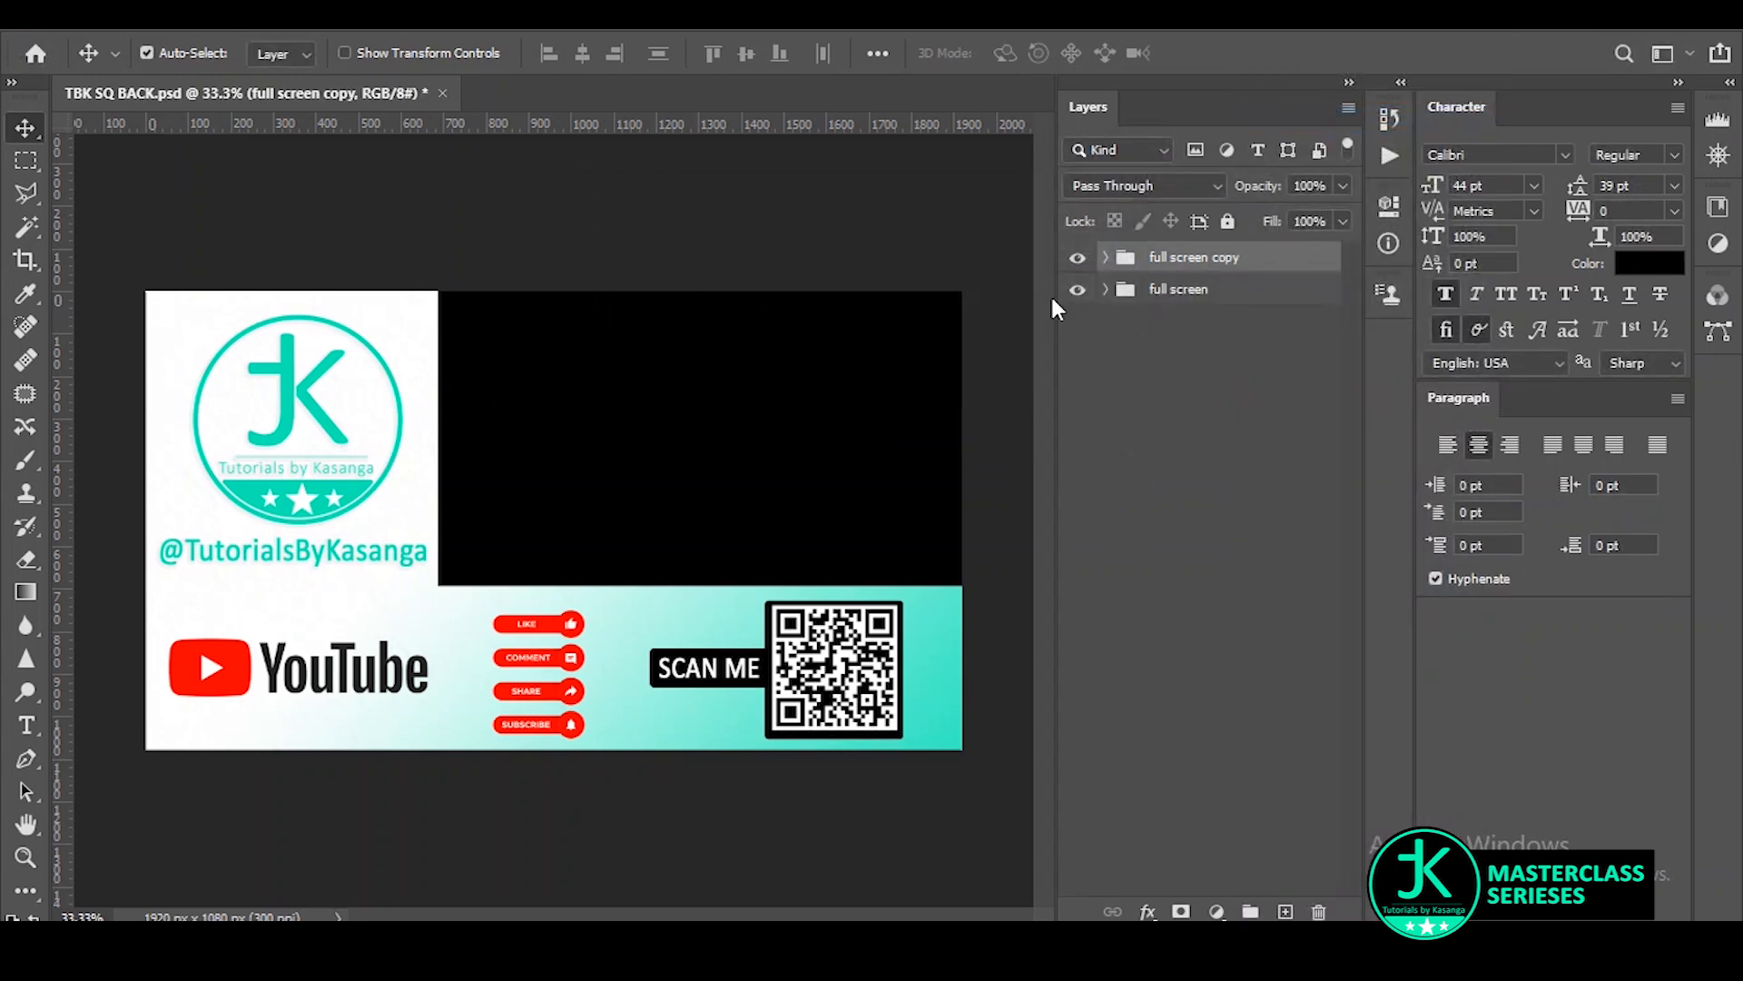
Hide the original "full screen" group and rename its copy "bottom".
click(1078, 291)
double_click(1200, 258)
text(bottom)
key(Return)
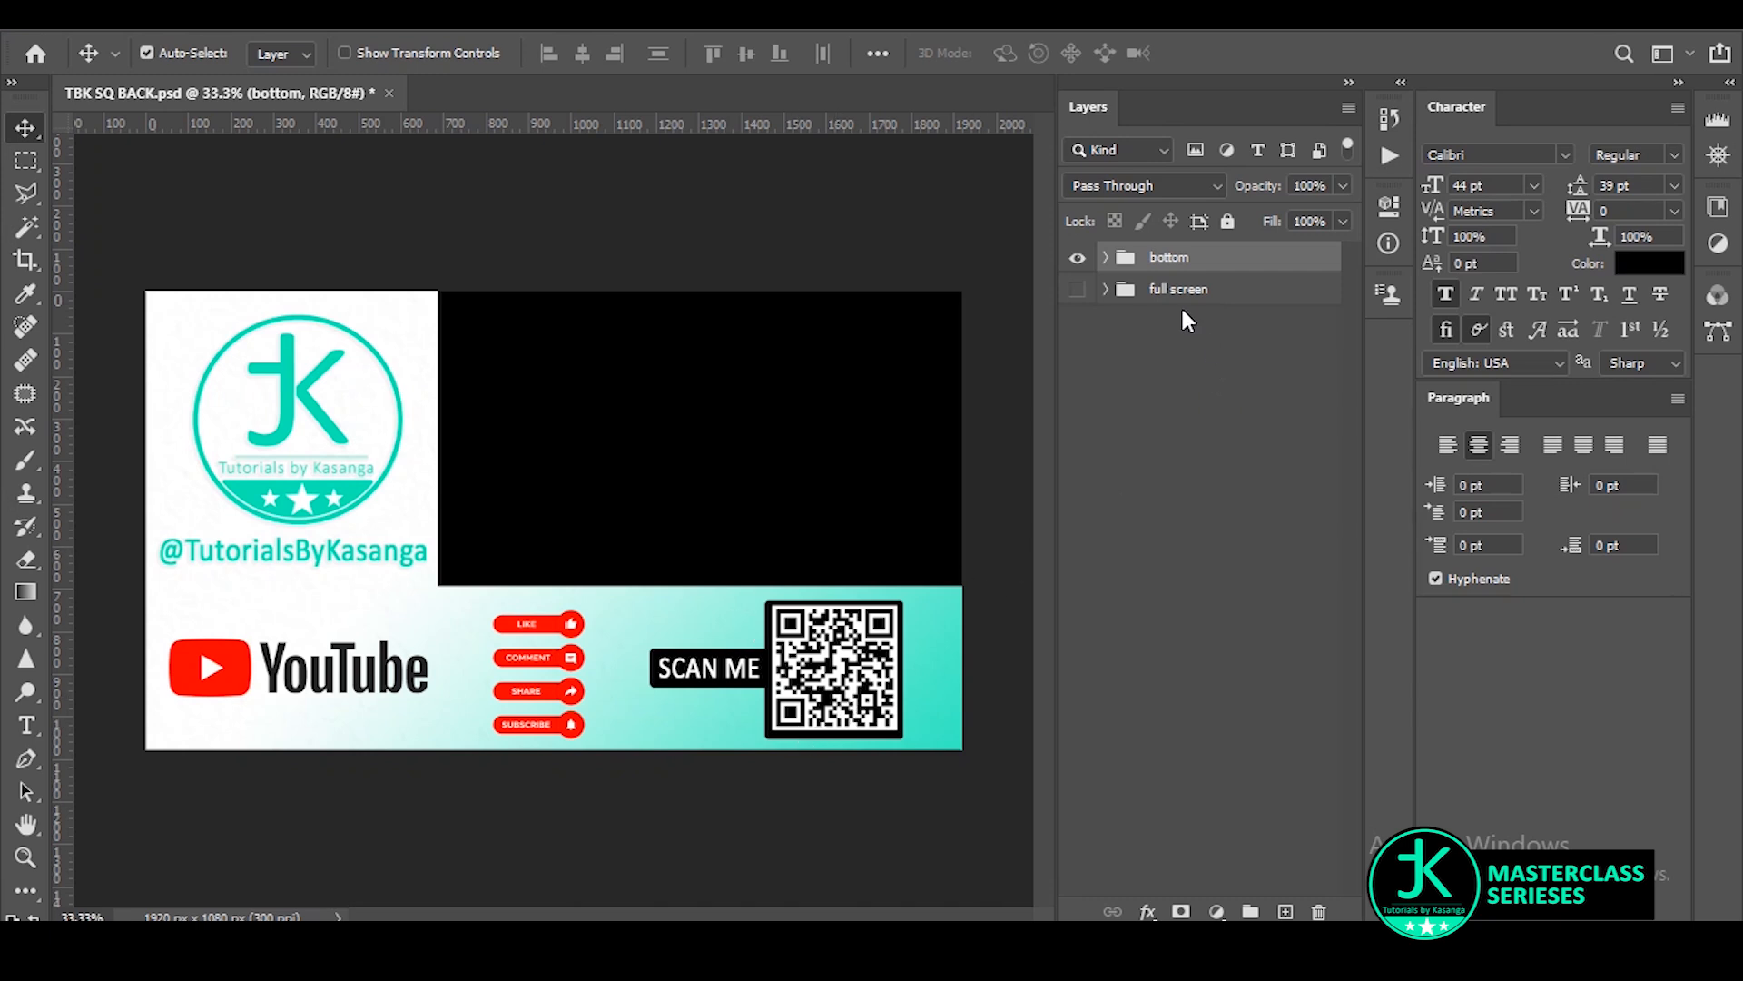
Shrink Layer 0 in the "bottom" group to about 22% height, leaving a full-width strip along the canvas's lower edge.
click(1106, 258)
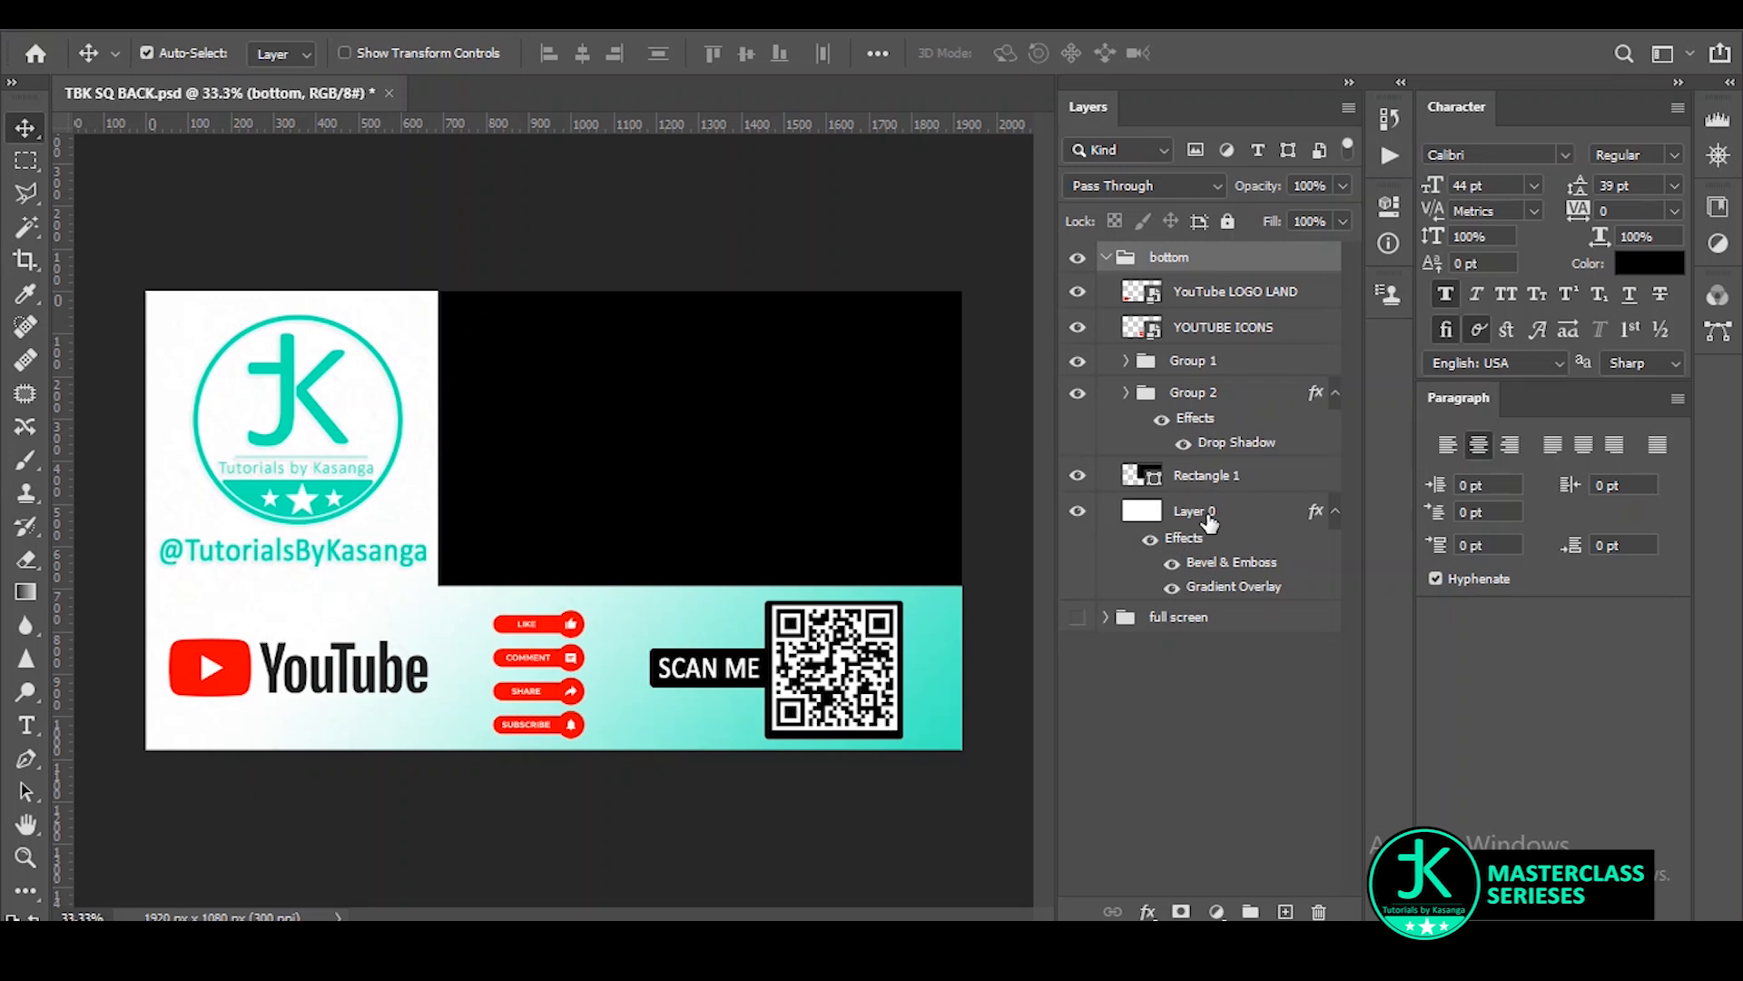
click(1209, 521)
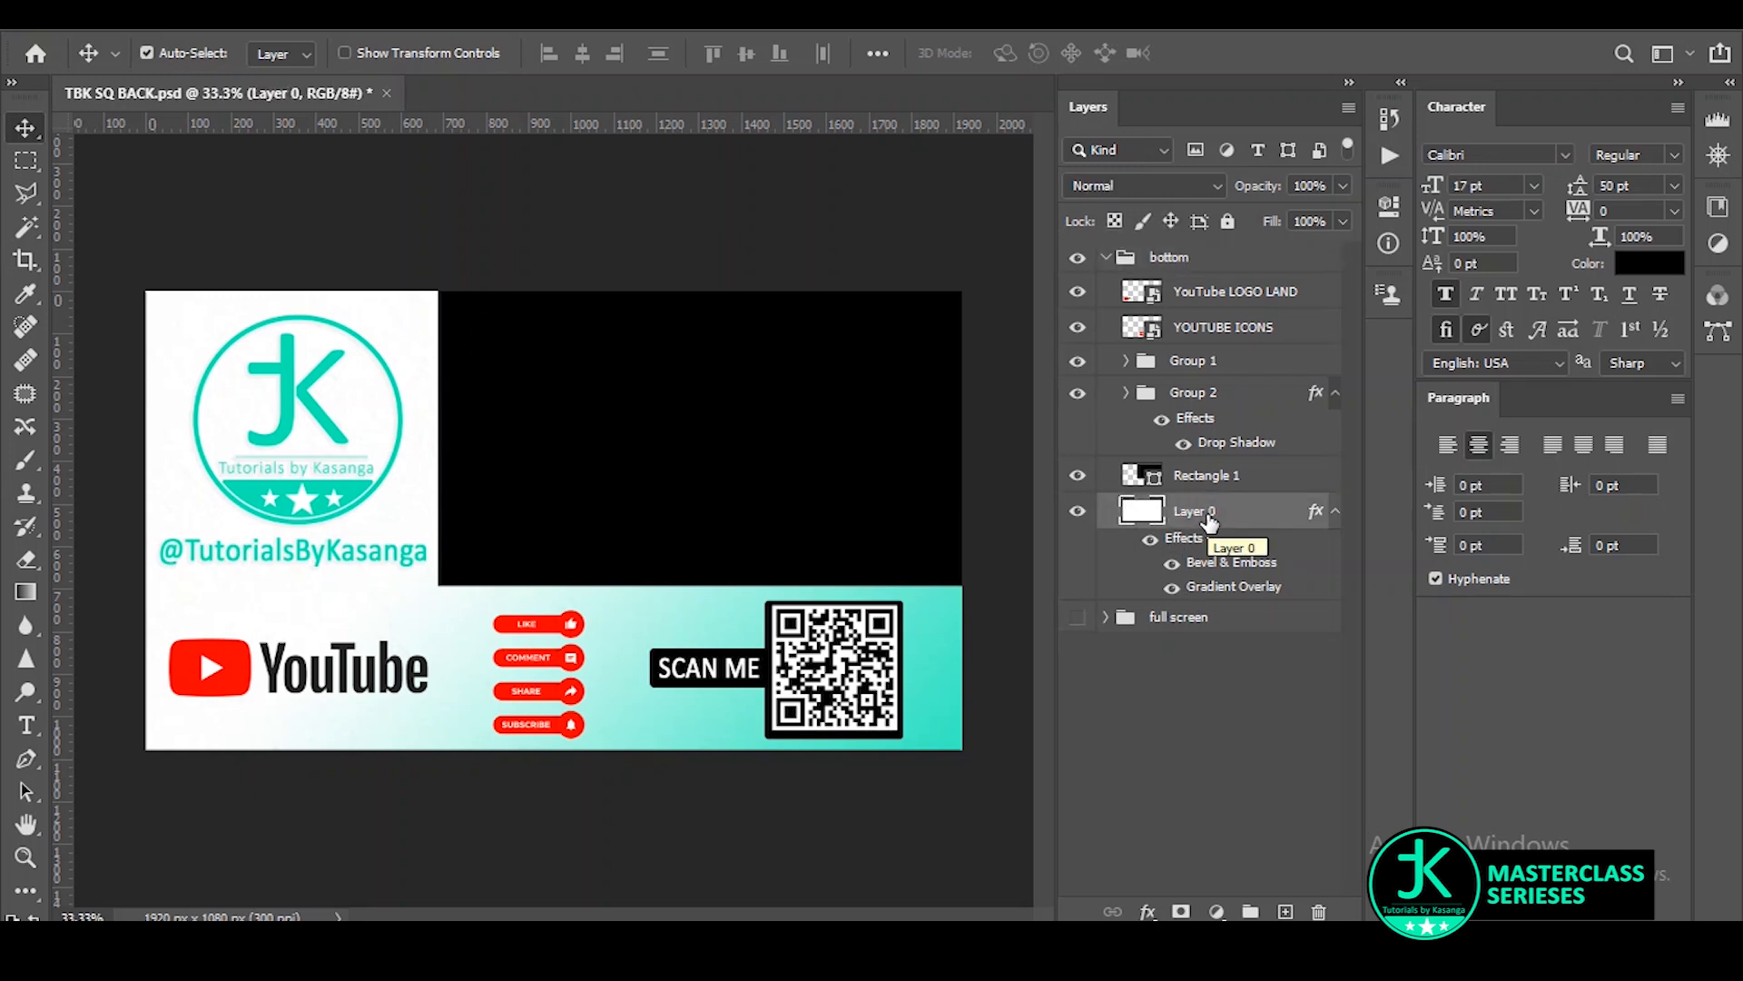
key(ctrl+t)
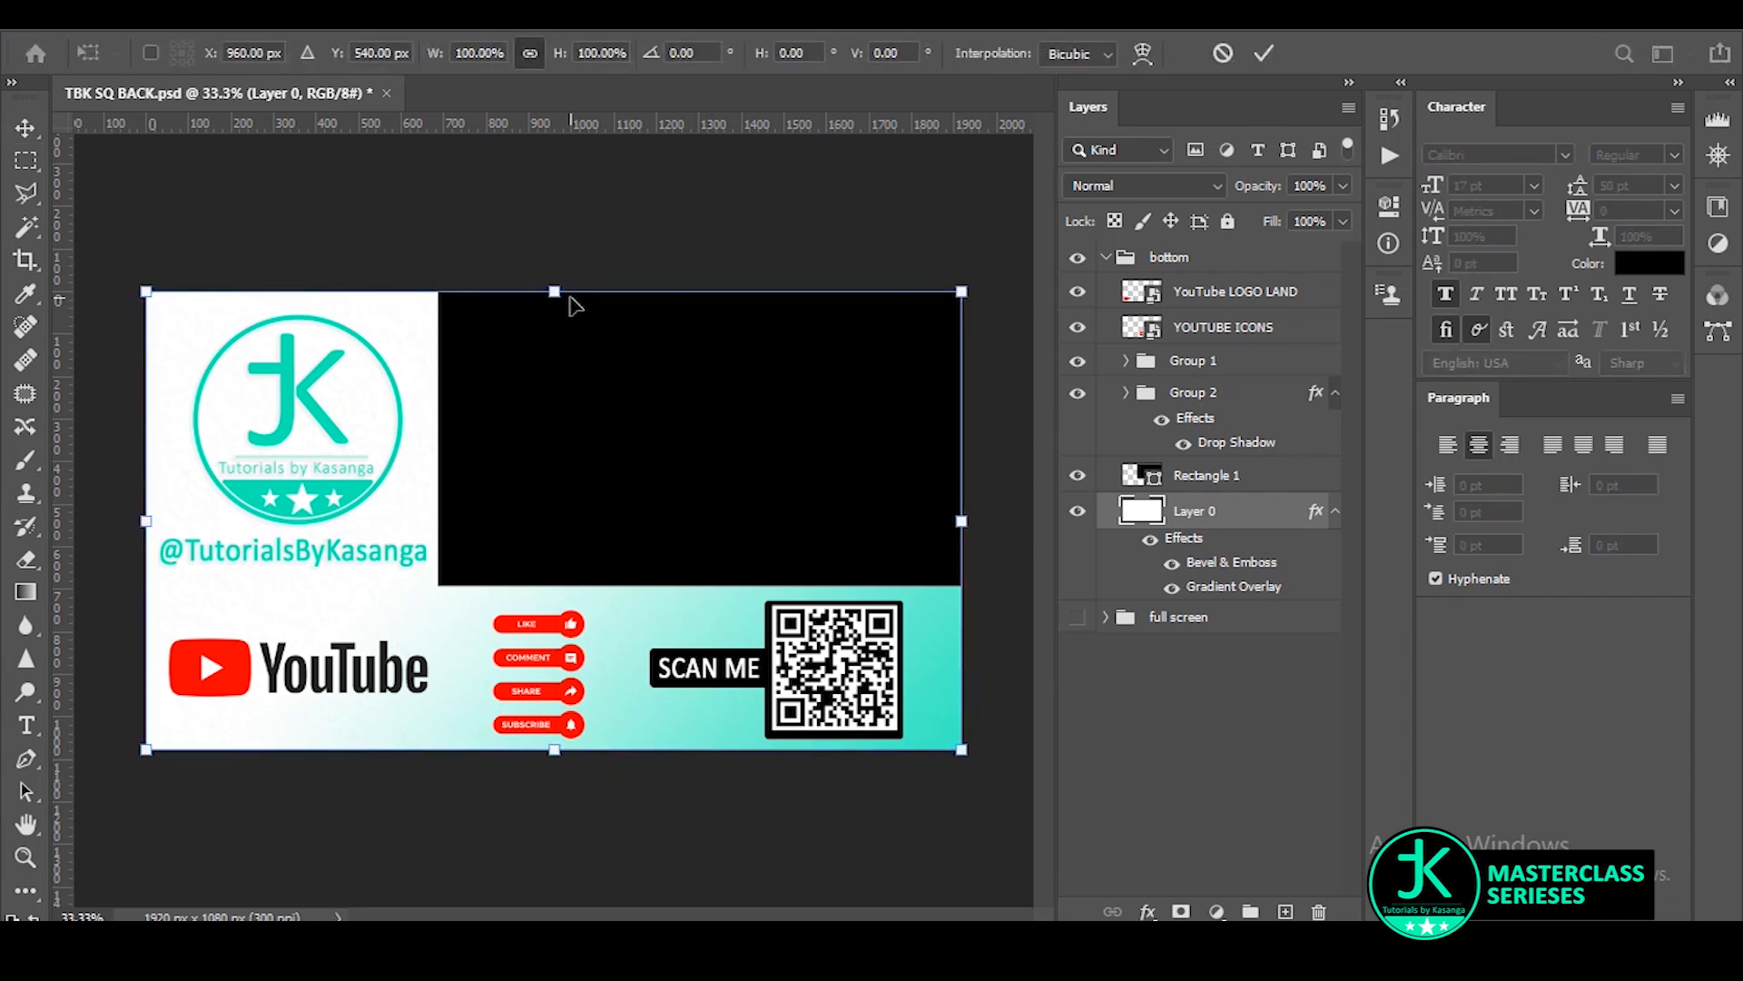
drag(554, 291, 563, 647)
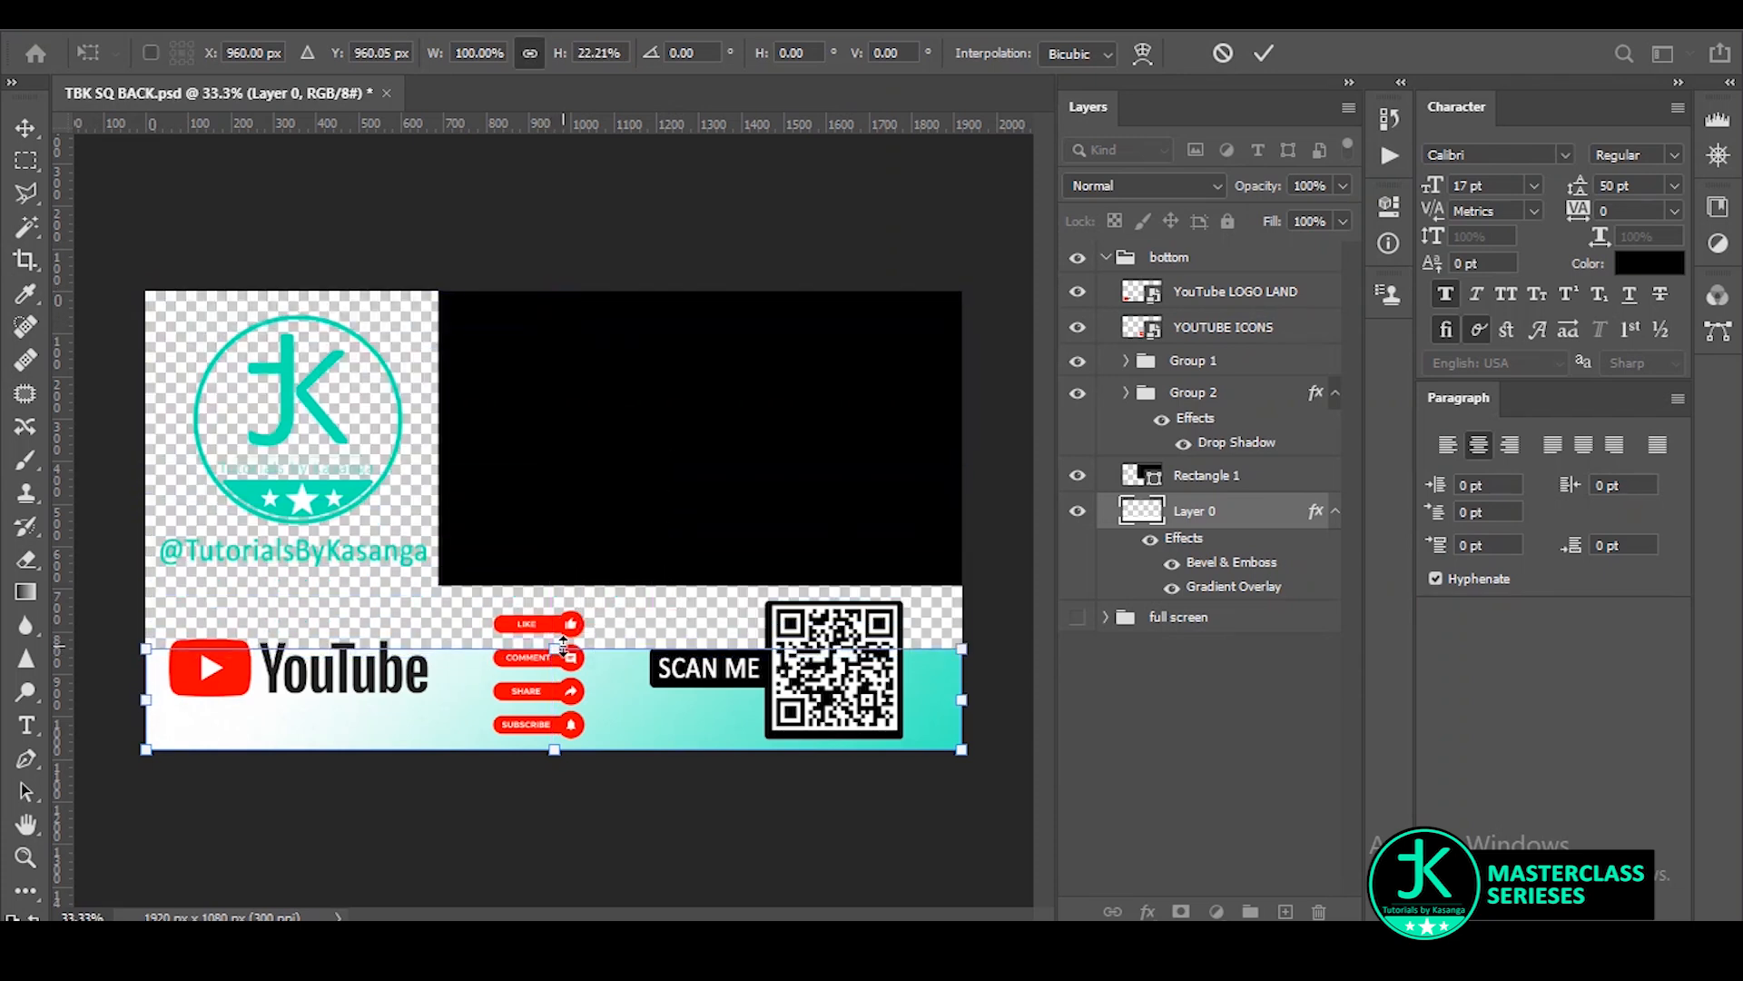
key(Return)
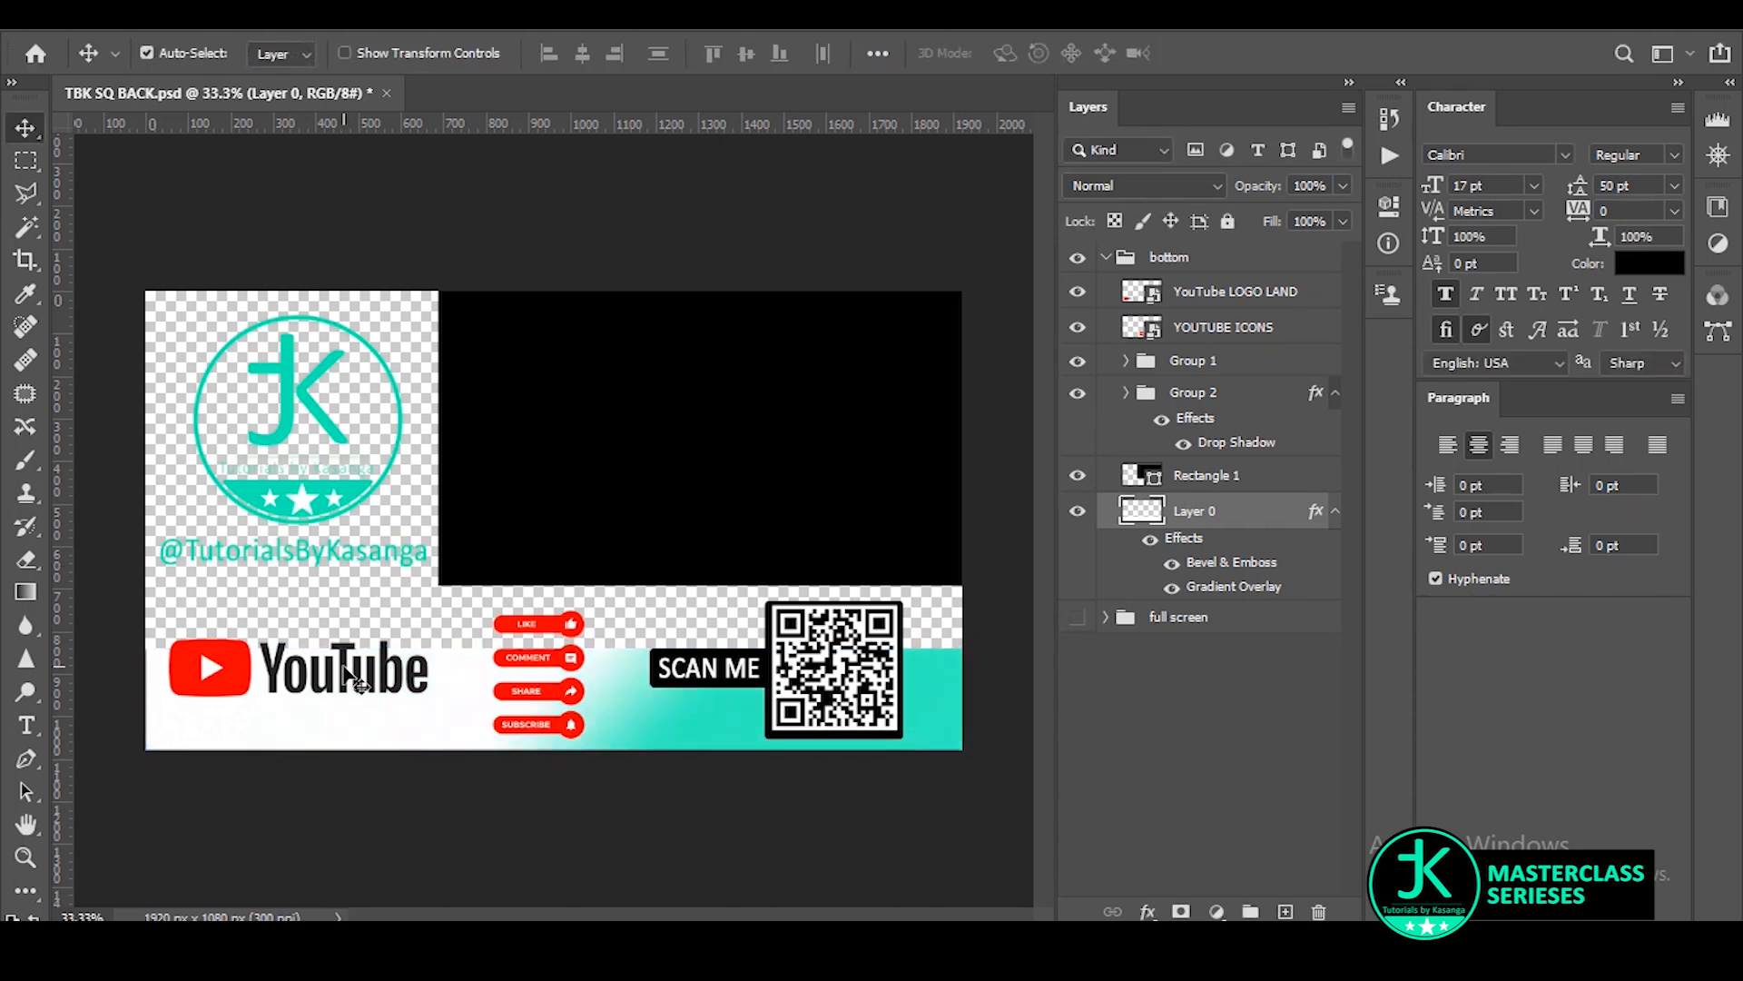
Scale the SCAN ME and QR code group in "bottom" to about 83% and shift it toward the strip's right end.
click(238, 695)
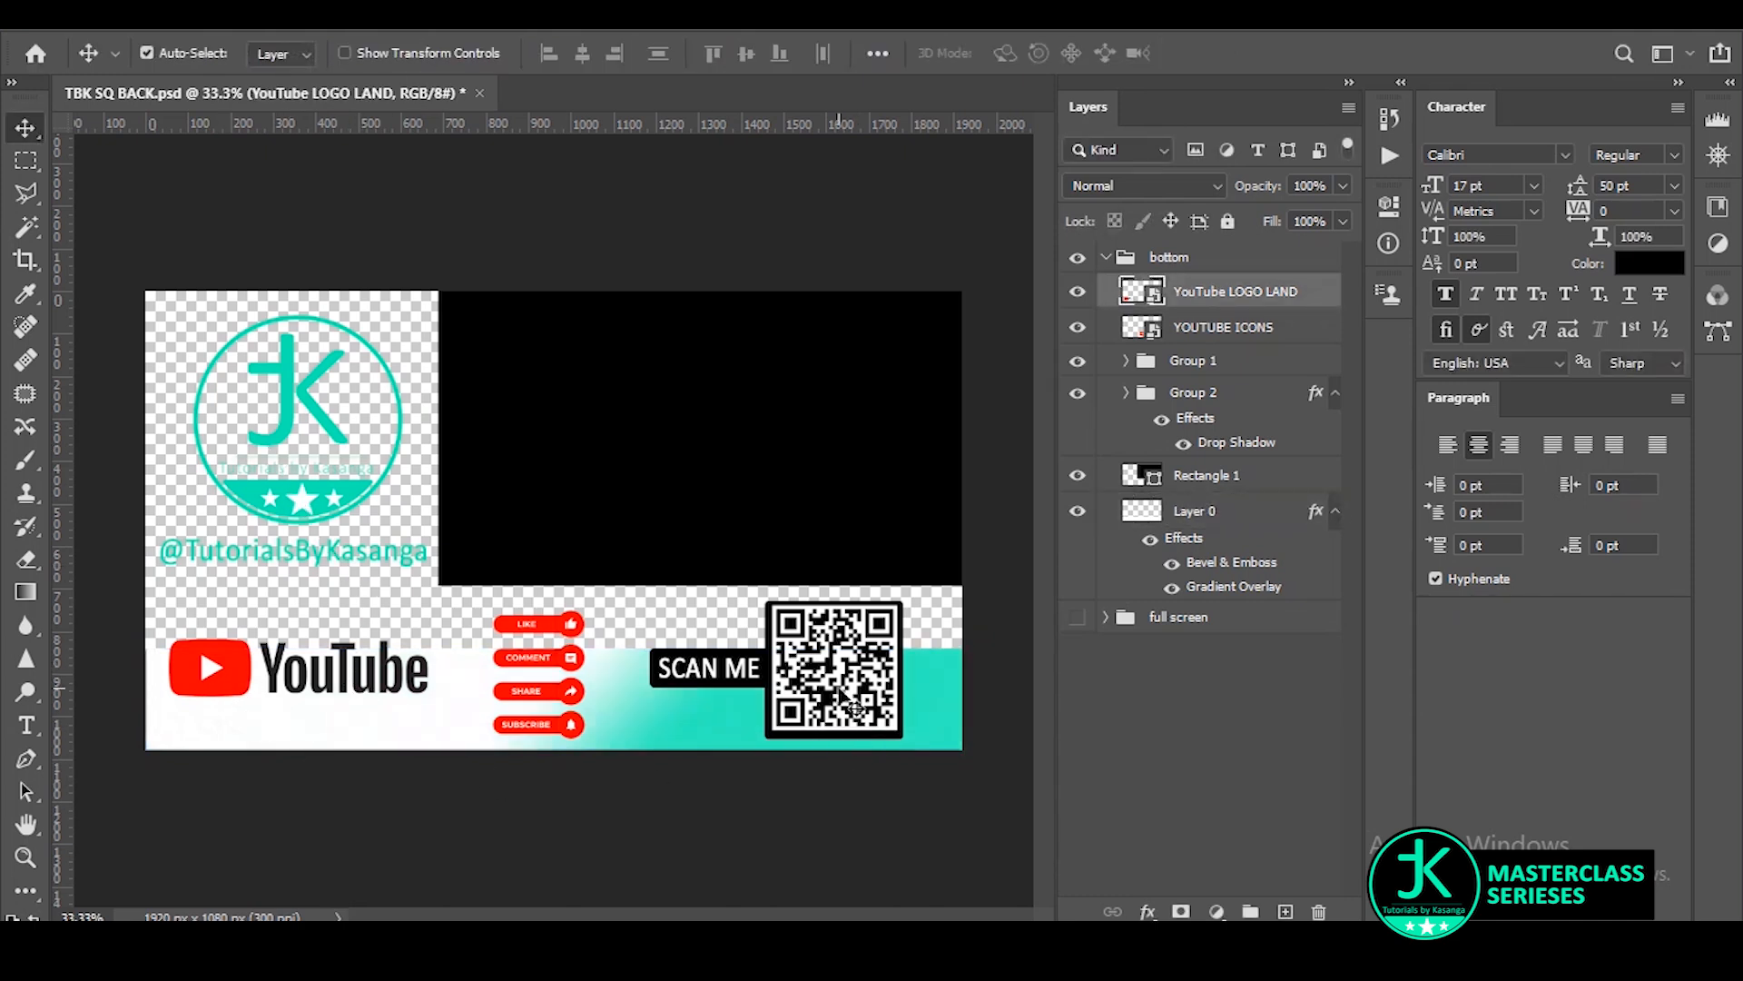
click(1077, 361)
click(1164, 372)
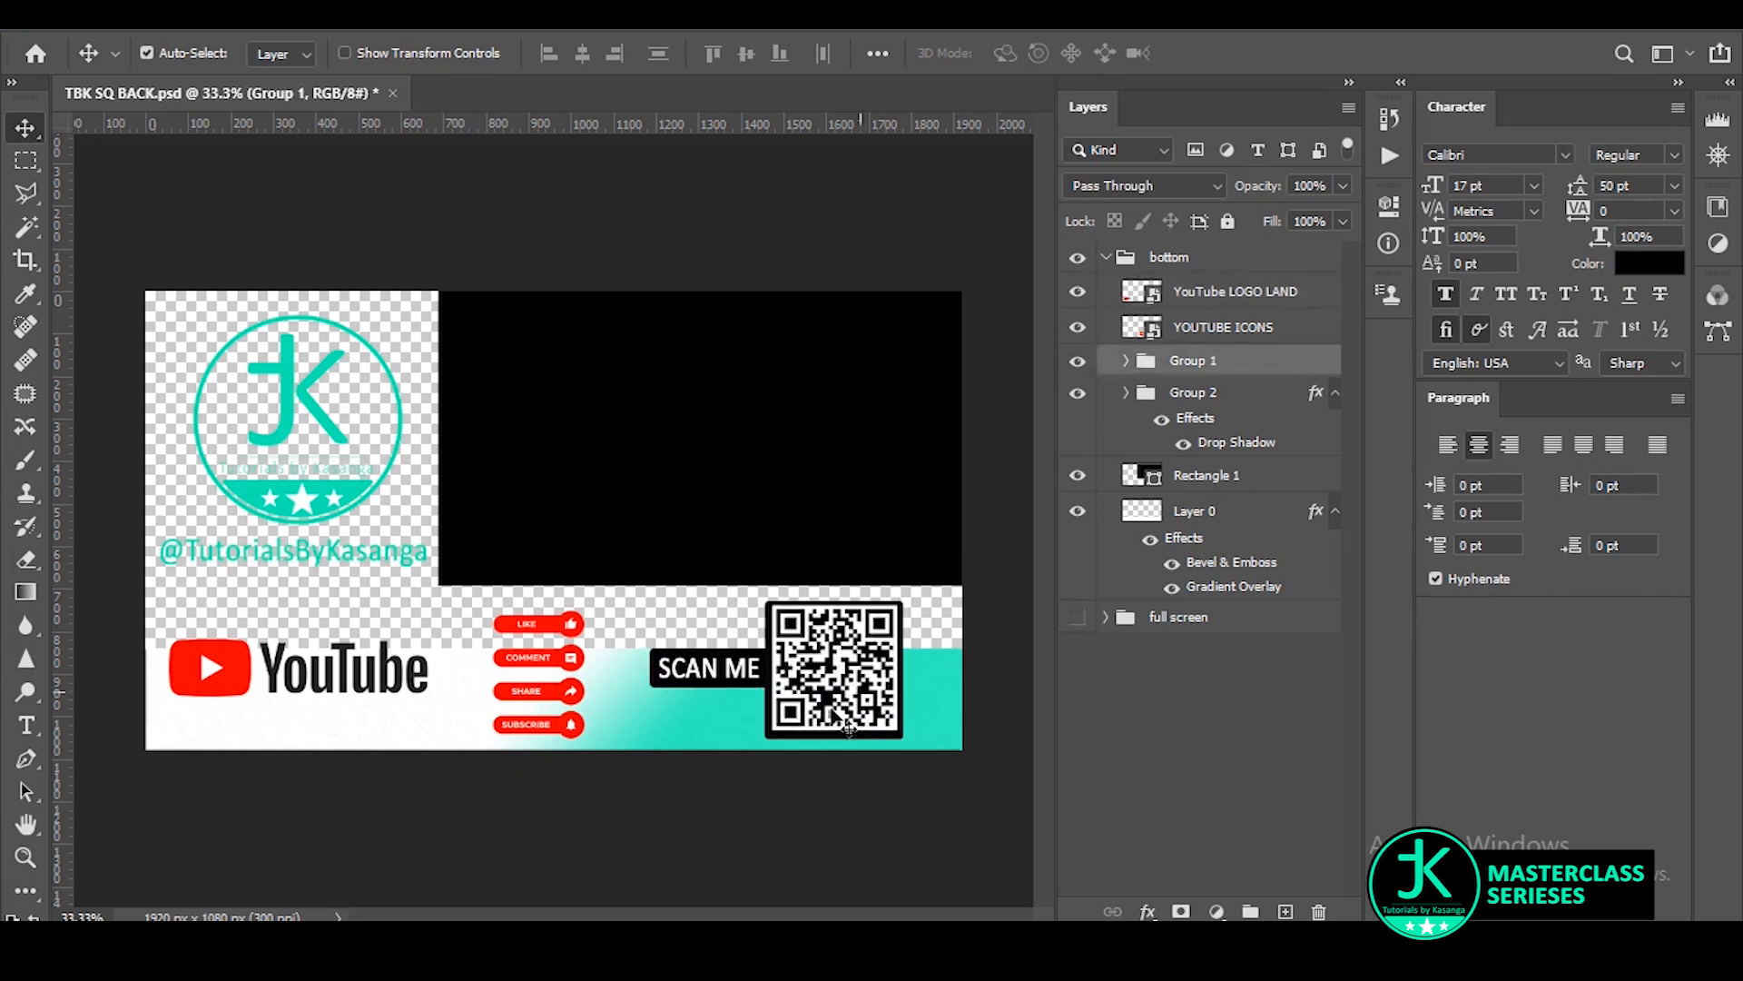
key(ctrl+t)
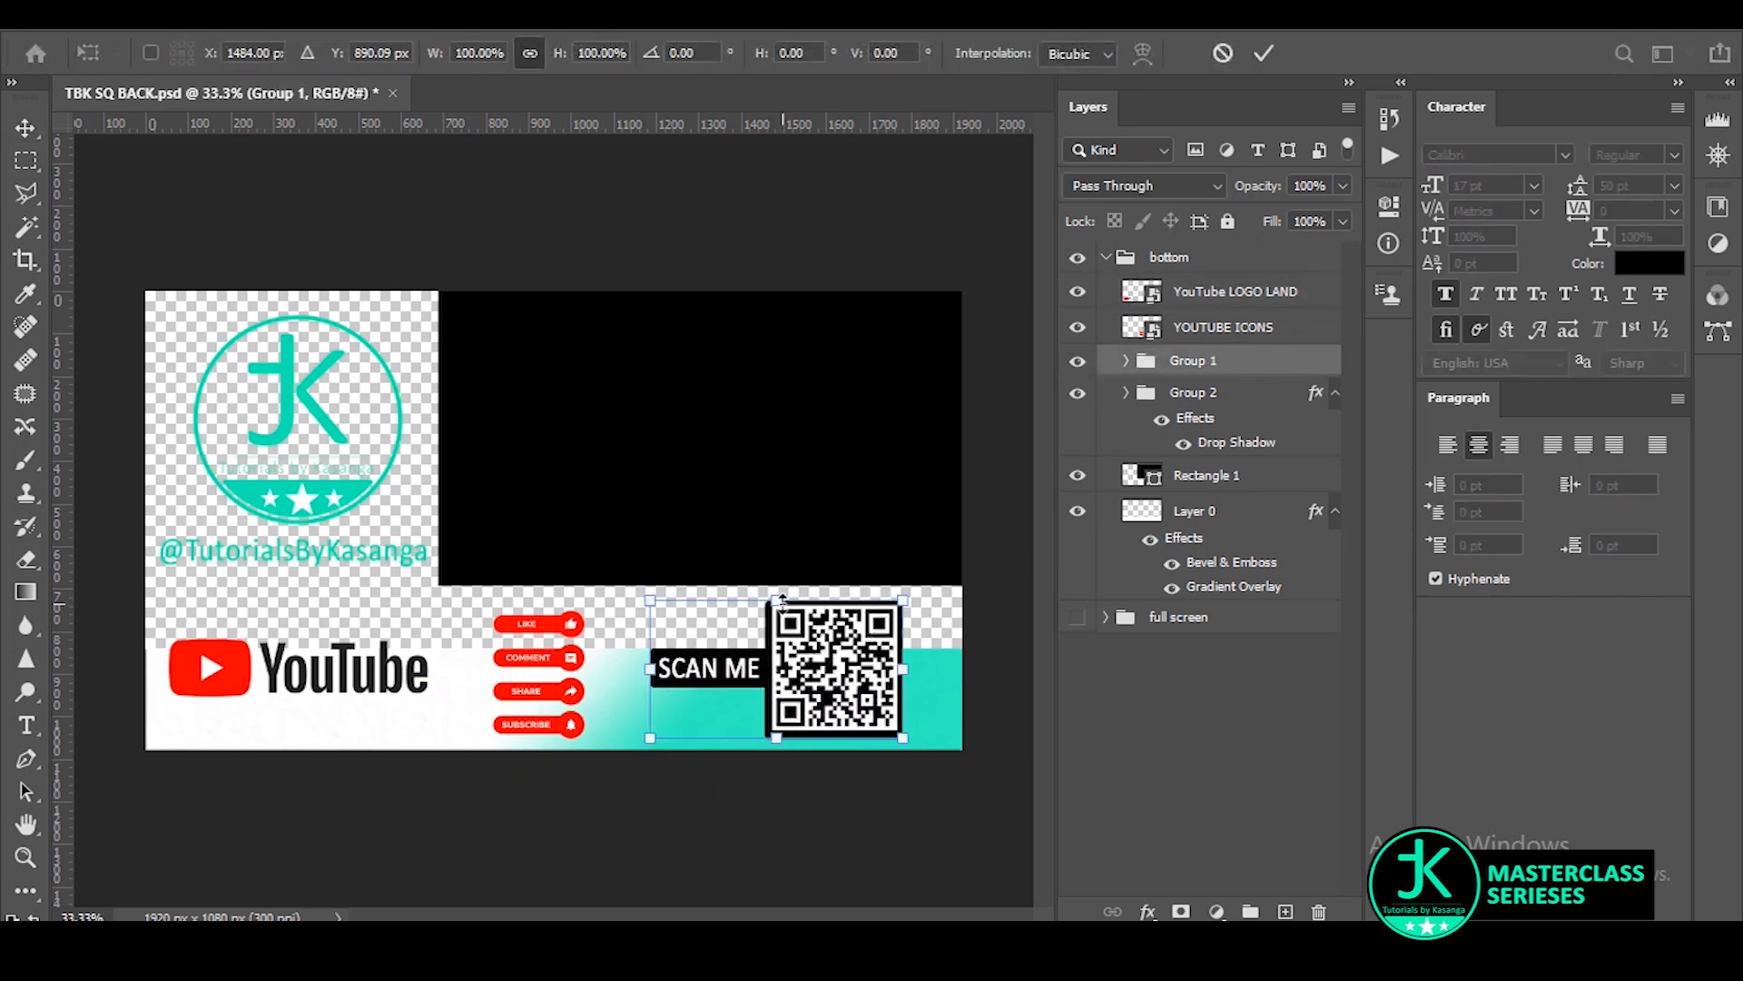
mouse_move(777, 602)
mouse_down()
mouse_move(772, 661)
mouse_move(786, 623)
mouse_up()
drag(816, 687, 849, 681)
key(Return)
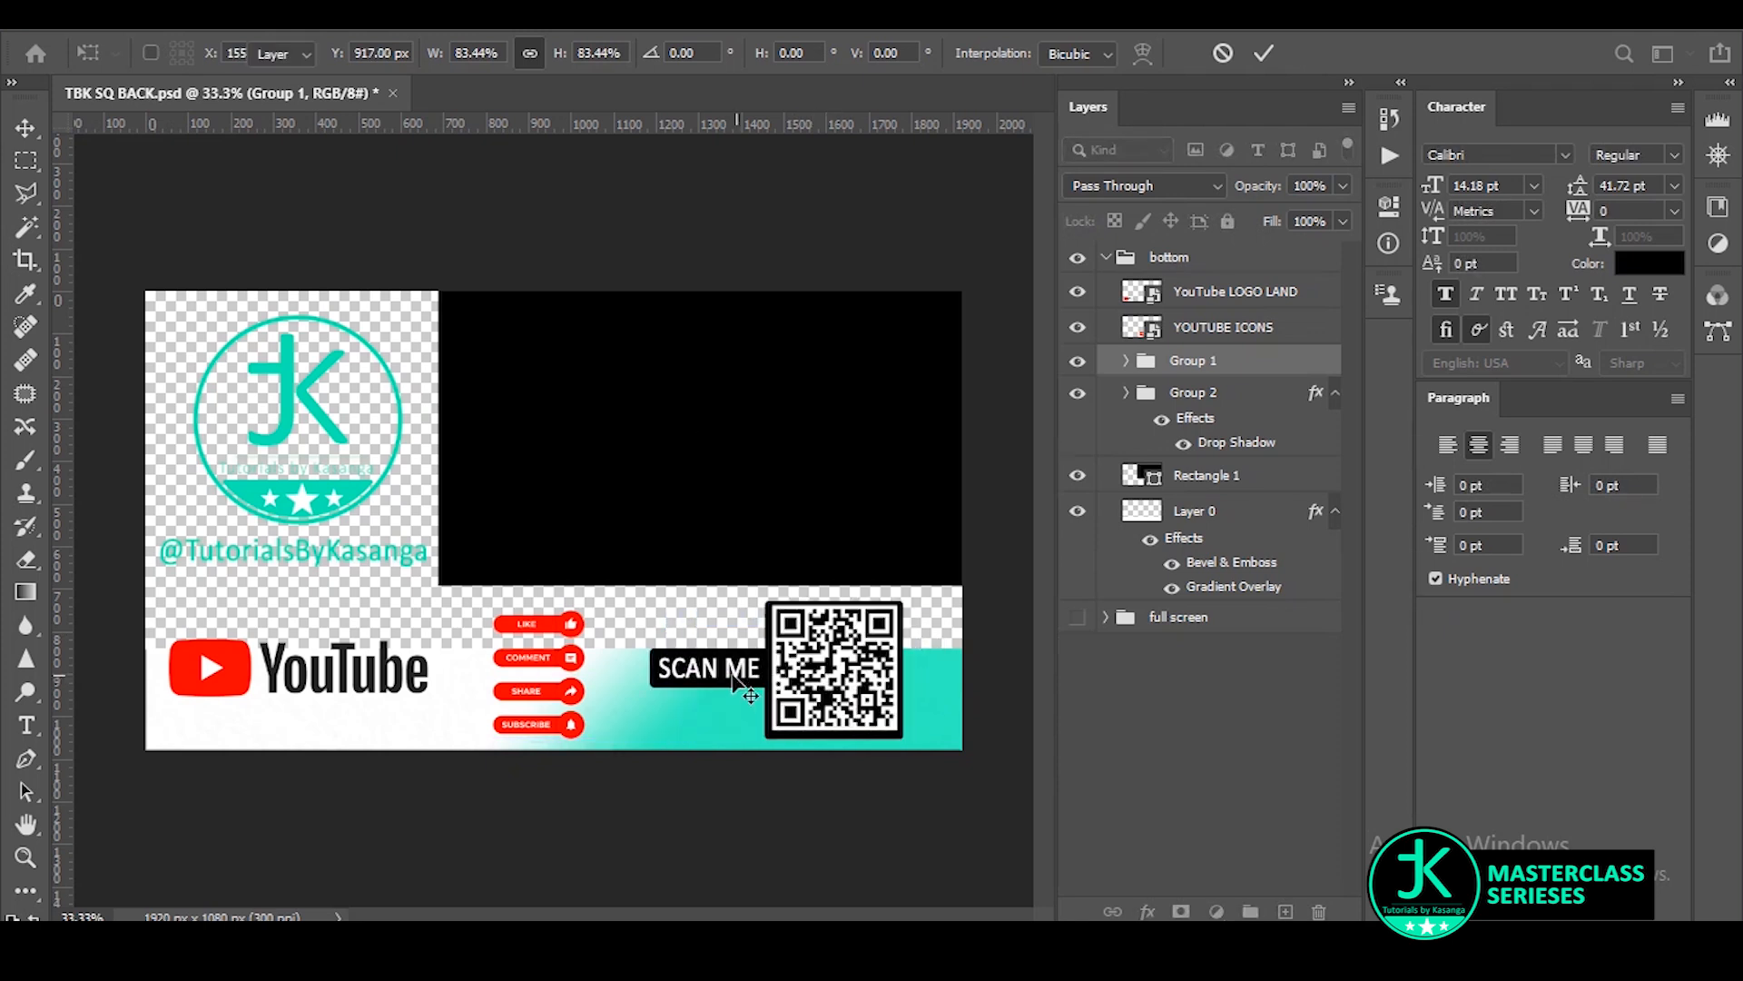
Shrink the YOUTUBE ICONS layer to fit within the strip's height and place it just left of the SCAN ME label.
click(572, 722)
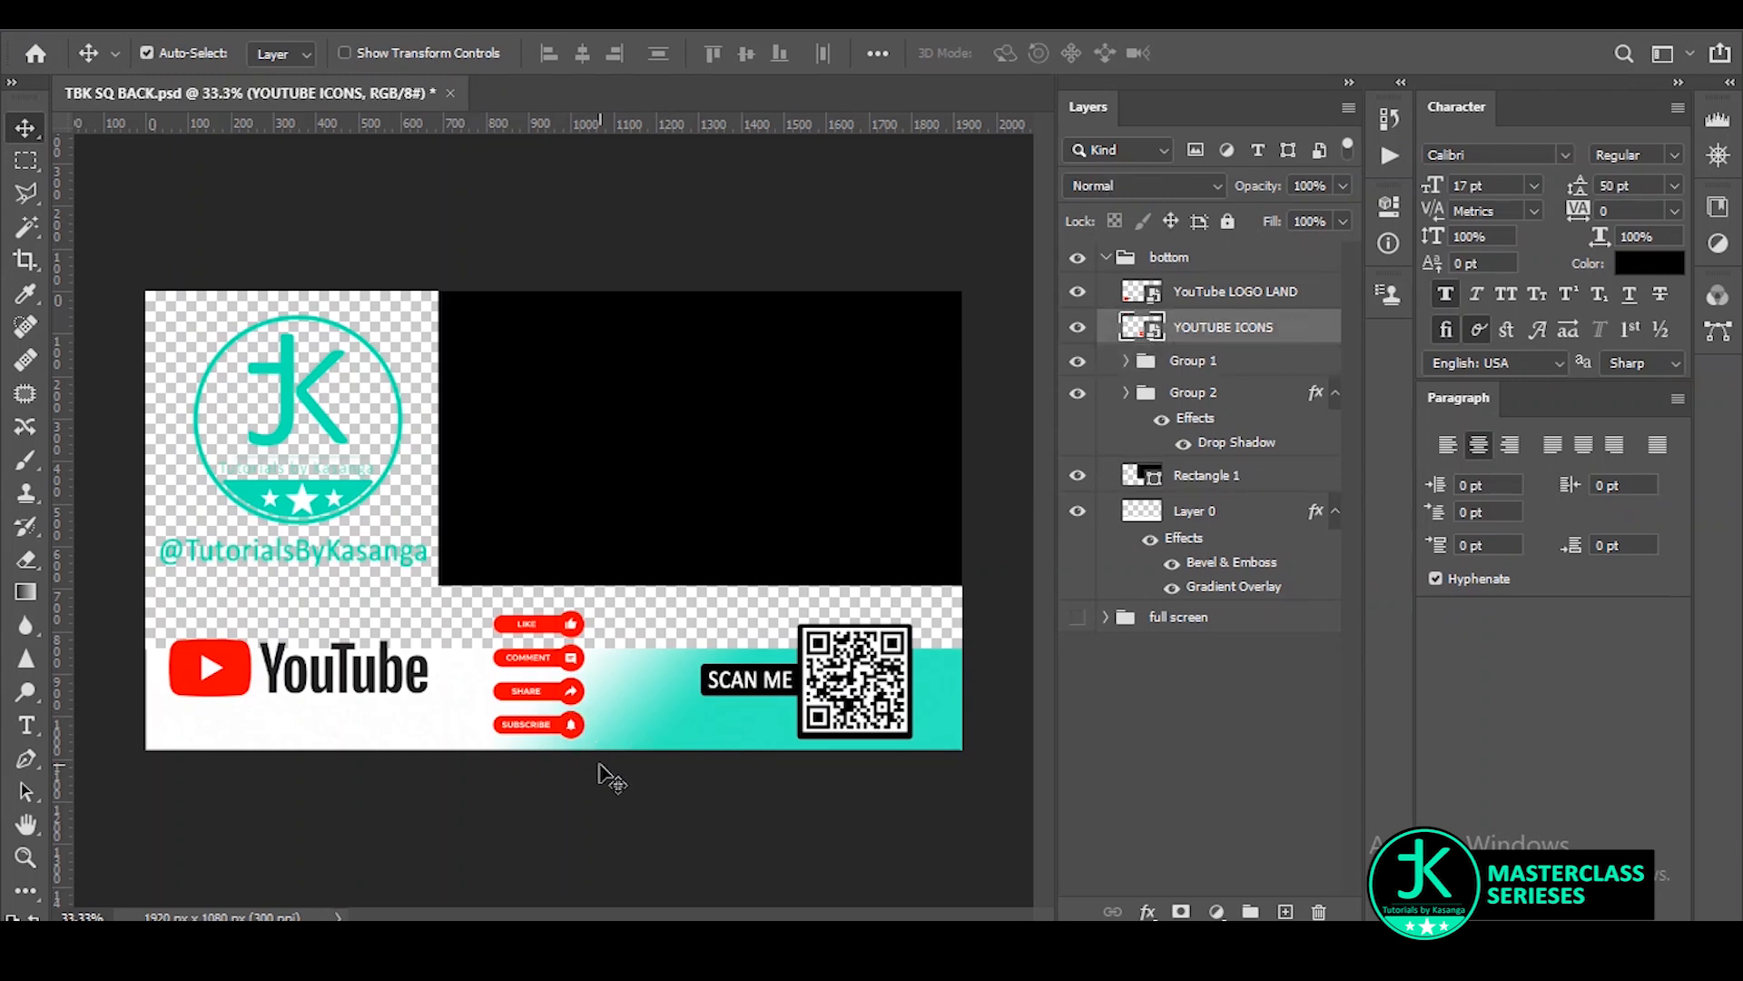
key(ctrl+t)
drag(544, 599, 623, 692)
key(Return)
Scale the YouTube LOGO LAND layer to about 22% and place it on the strip directly left of the icons.
ctrl+click(218, 671)
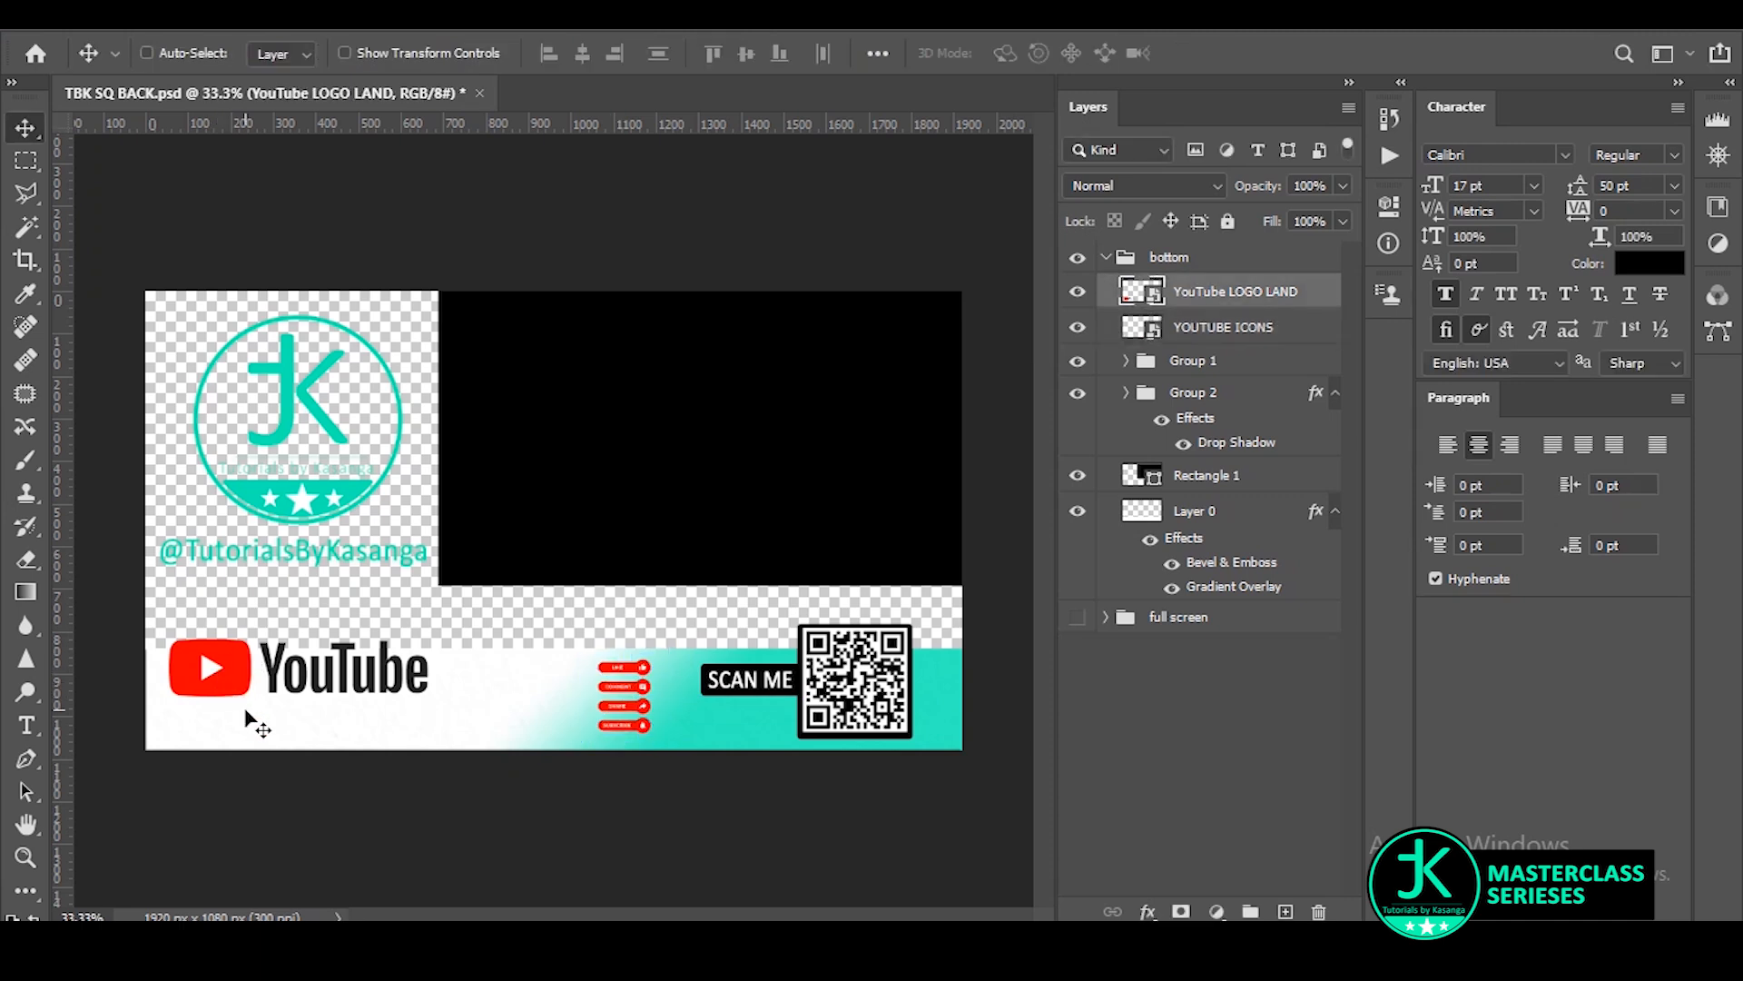
key(ctrl+t)
drag(295, 536, 519, 672)
key(Return)
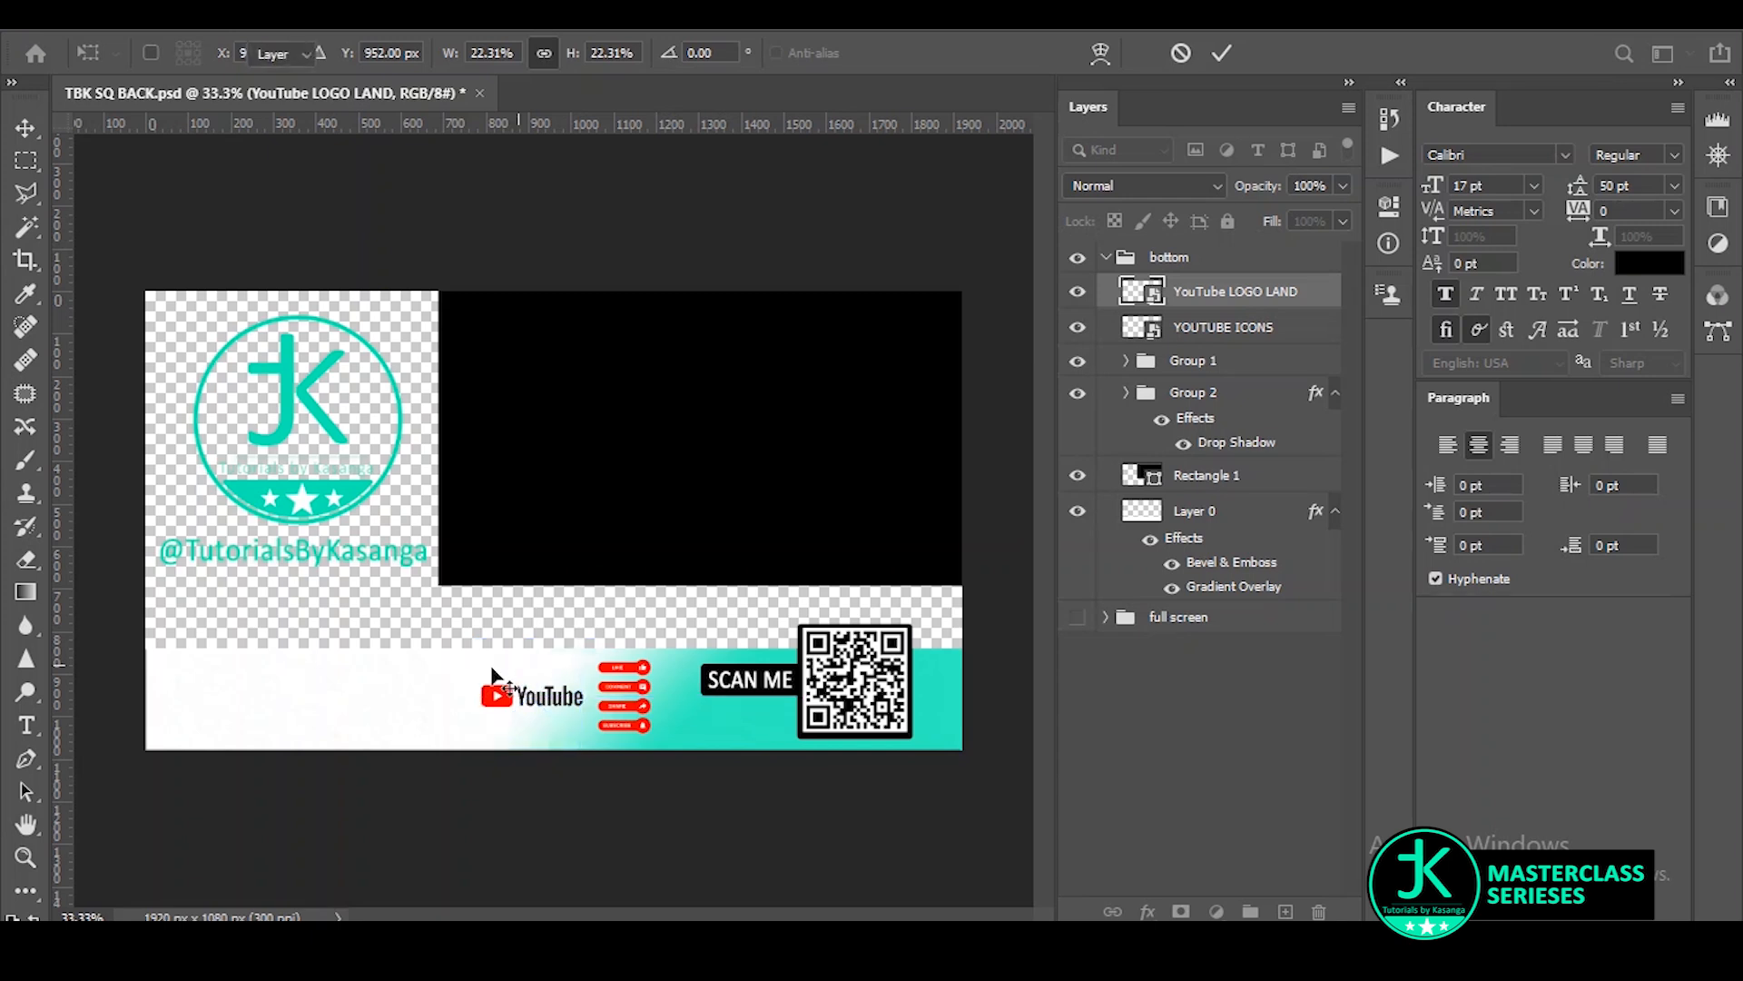
Scale the channel logo and handle in Group 2 to about 46% and place them near the strip's left end.
click(1078, 361)
click(1078, 361)
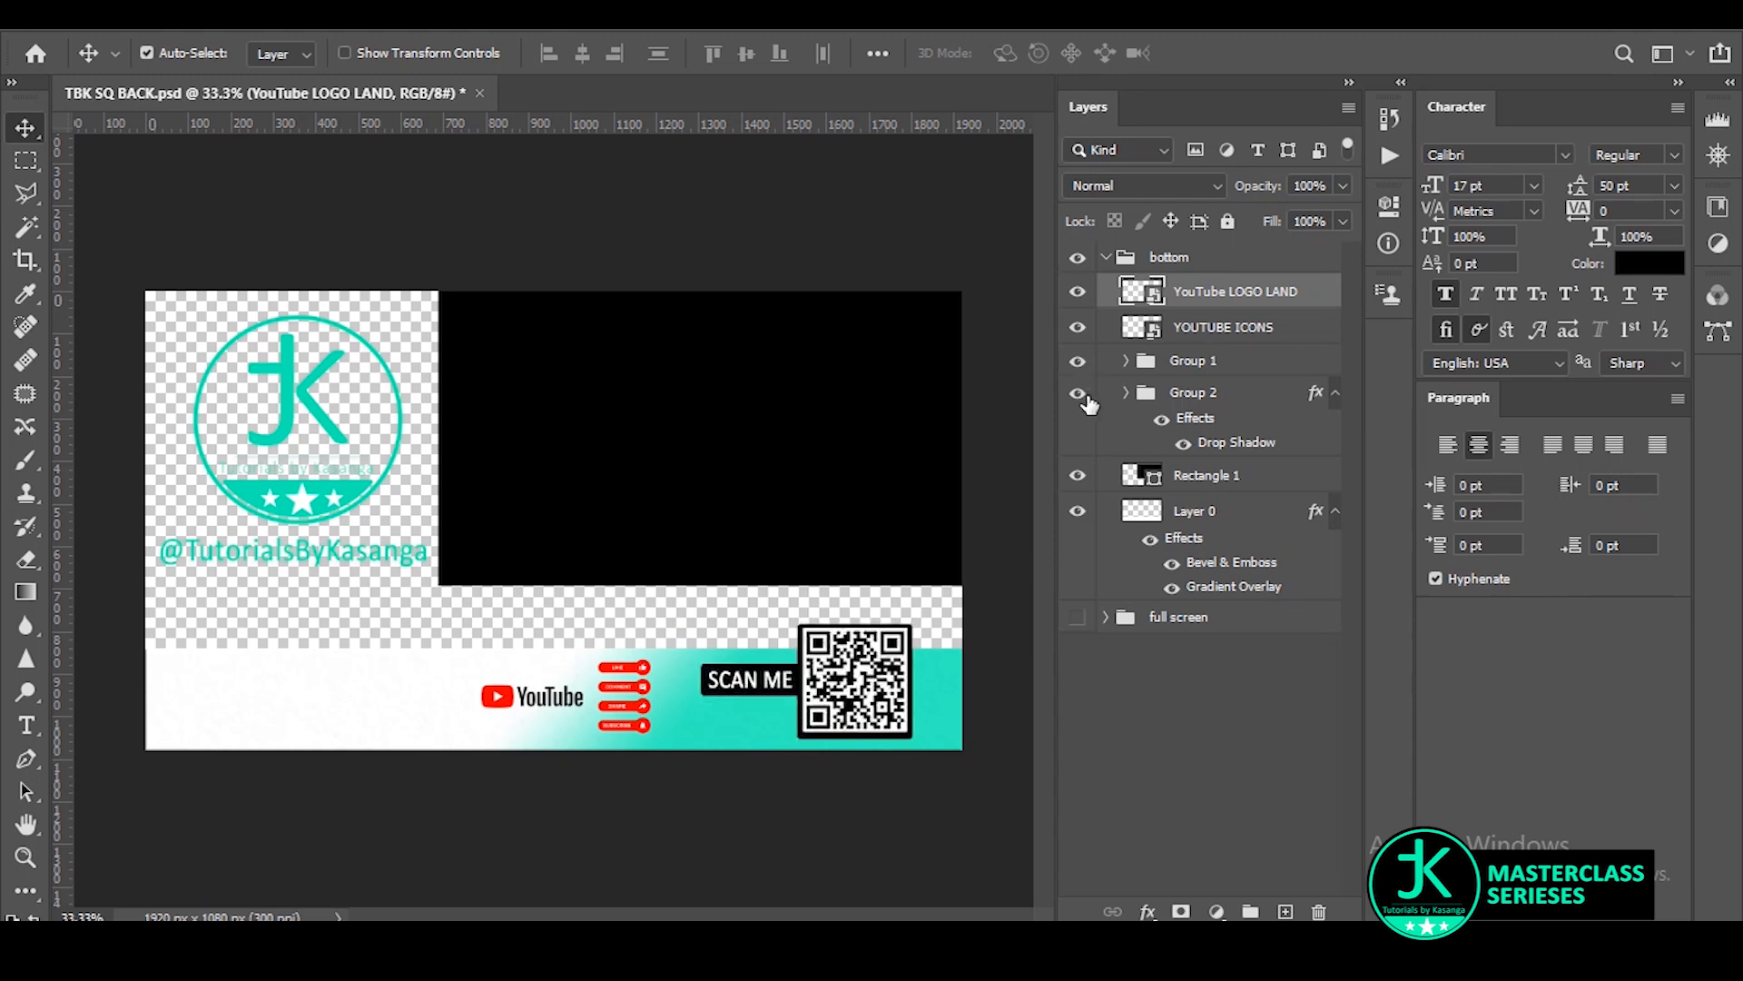
click(1079, 392)
click(1078, 393)
click(1180, 392)
key(ctrl+t)
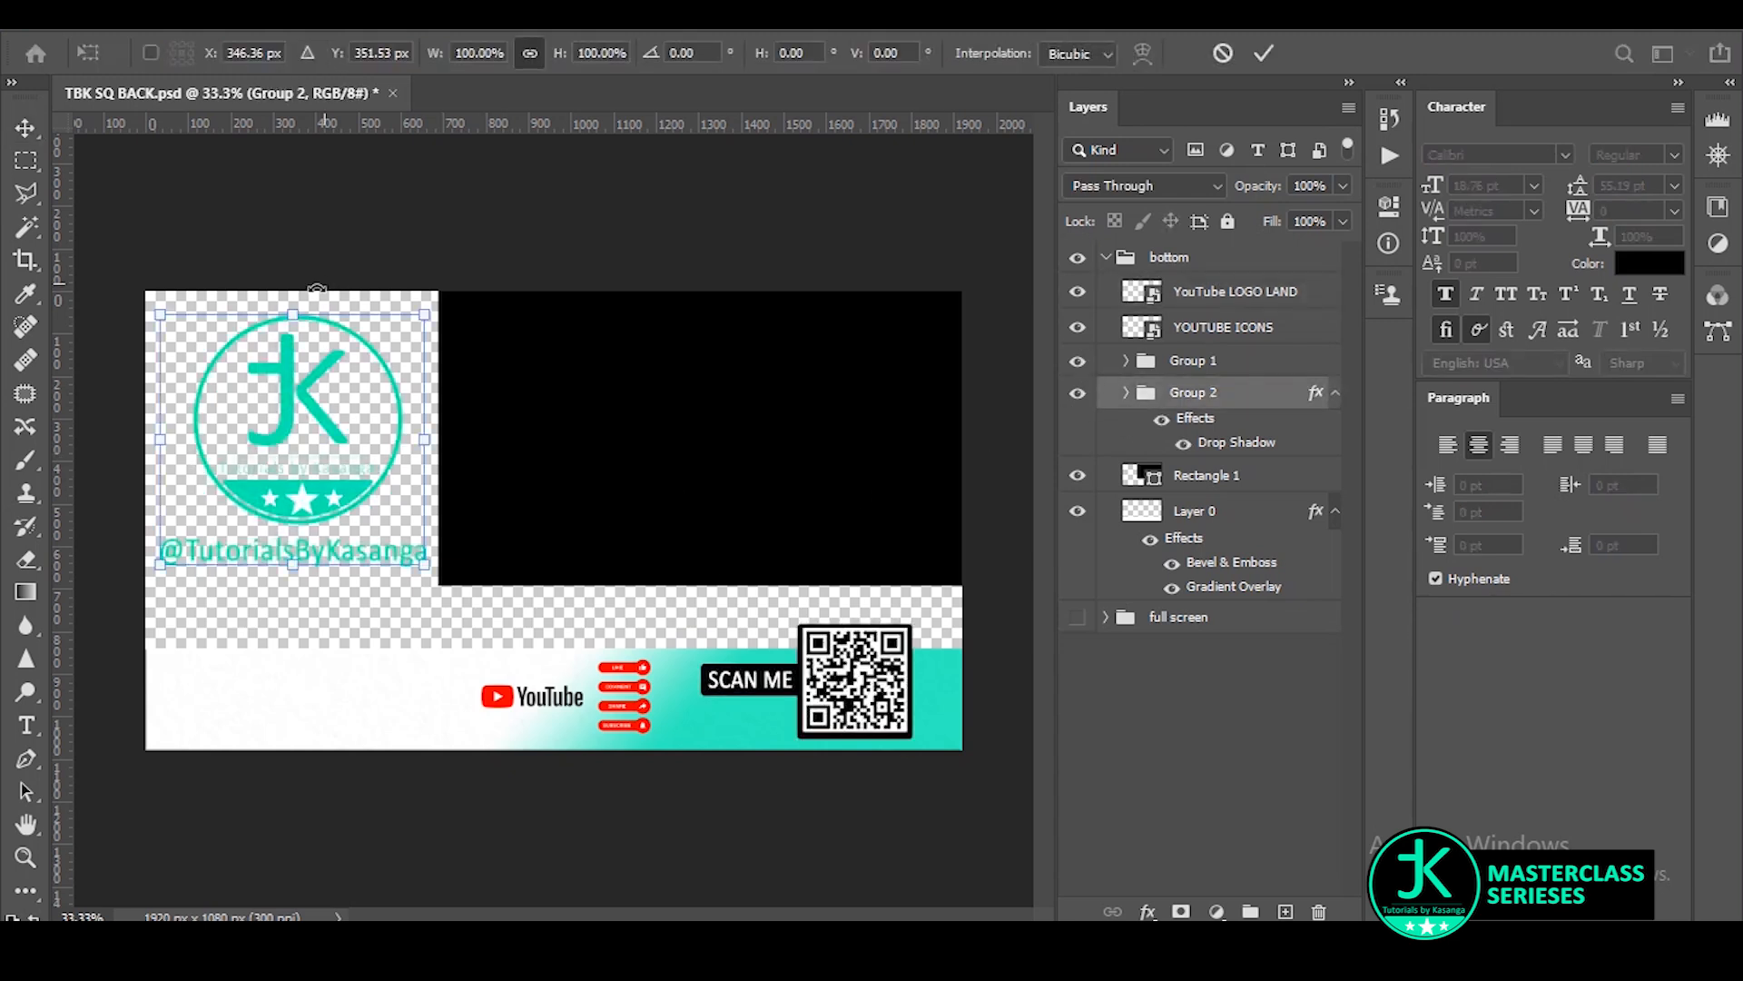
drag(295, 417, 280, 576)
drag(305, 488, 284, 623)
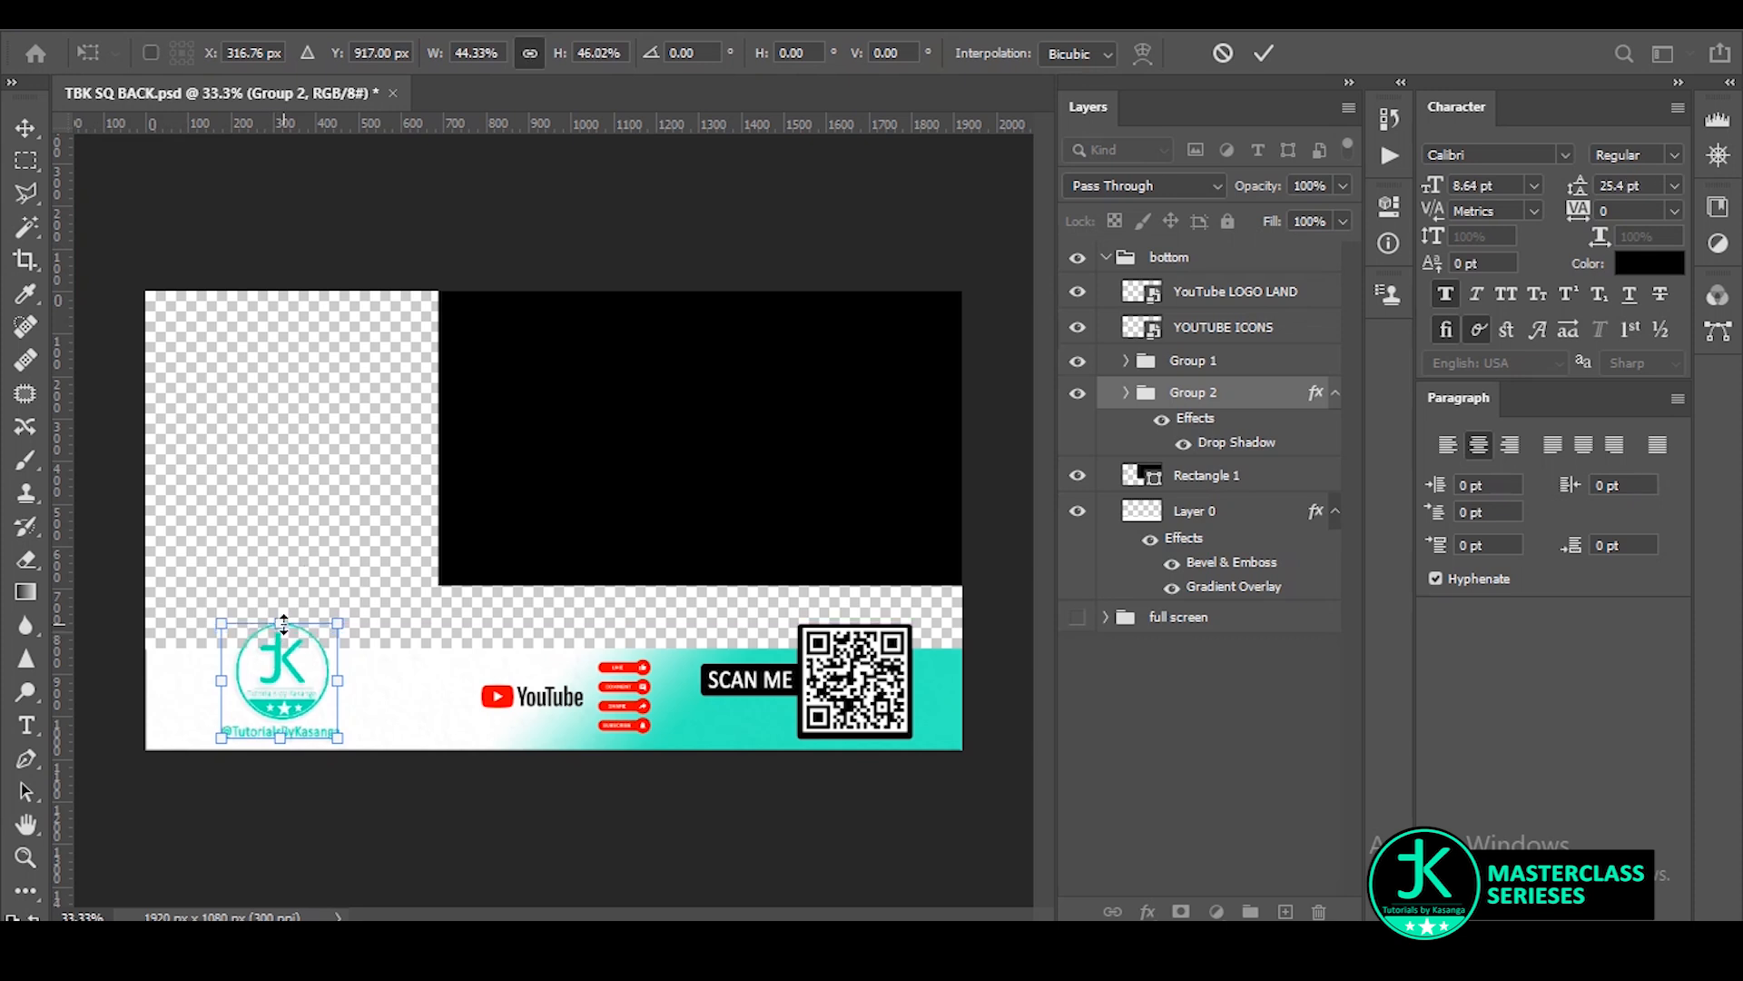
key(ctrl+z)
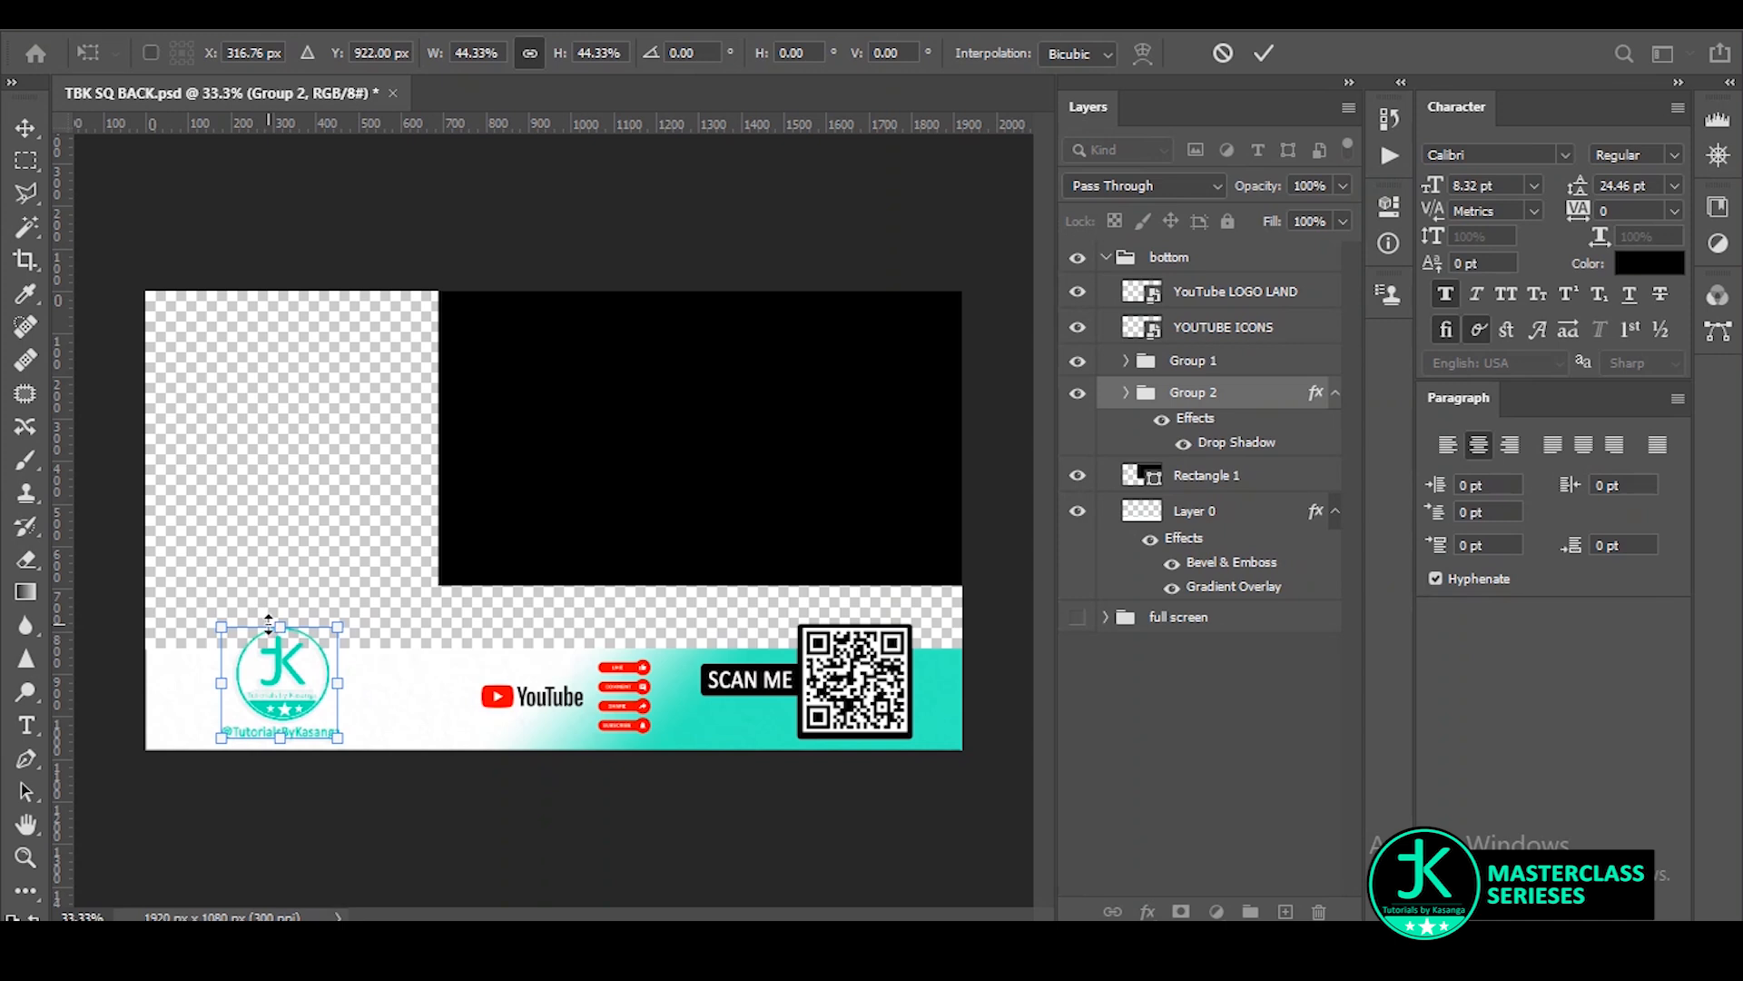
drag(275, 626, 282, 621)
key(Return)
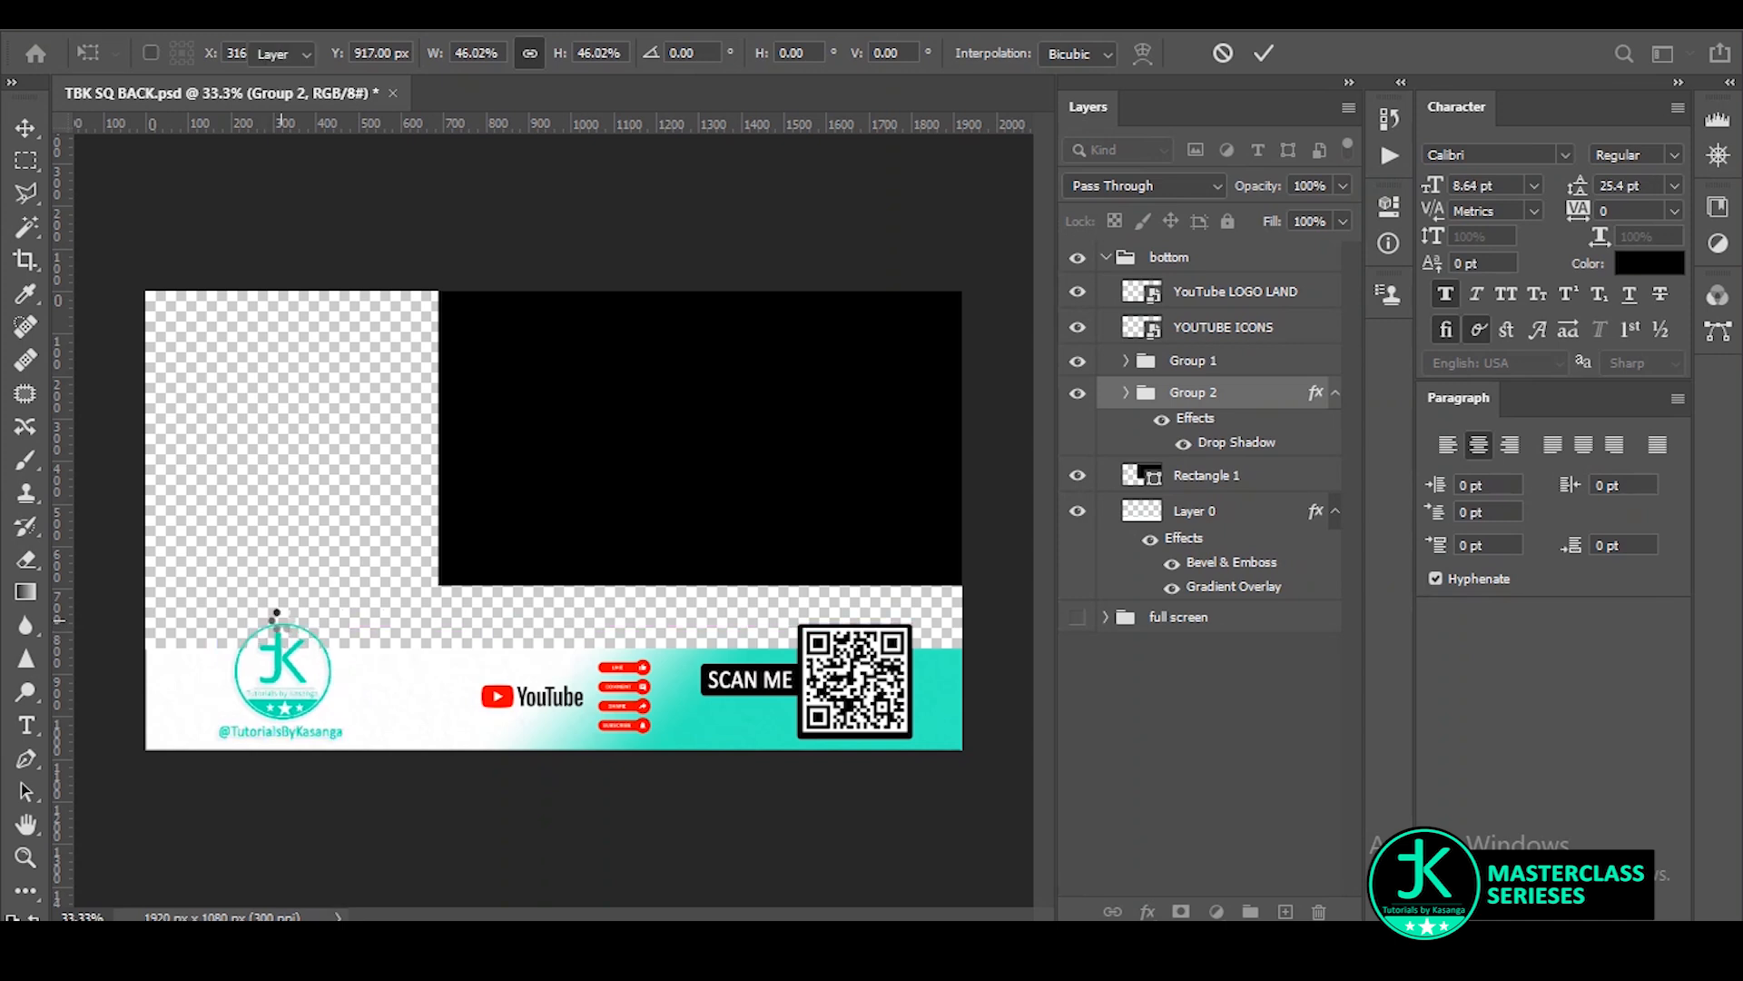
Delete the black Rectangle 1 layer from the "bottom" group and collapse the Character and Paragraph panels.
click(656, 536)
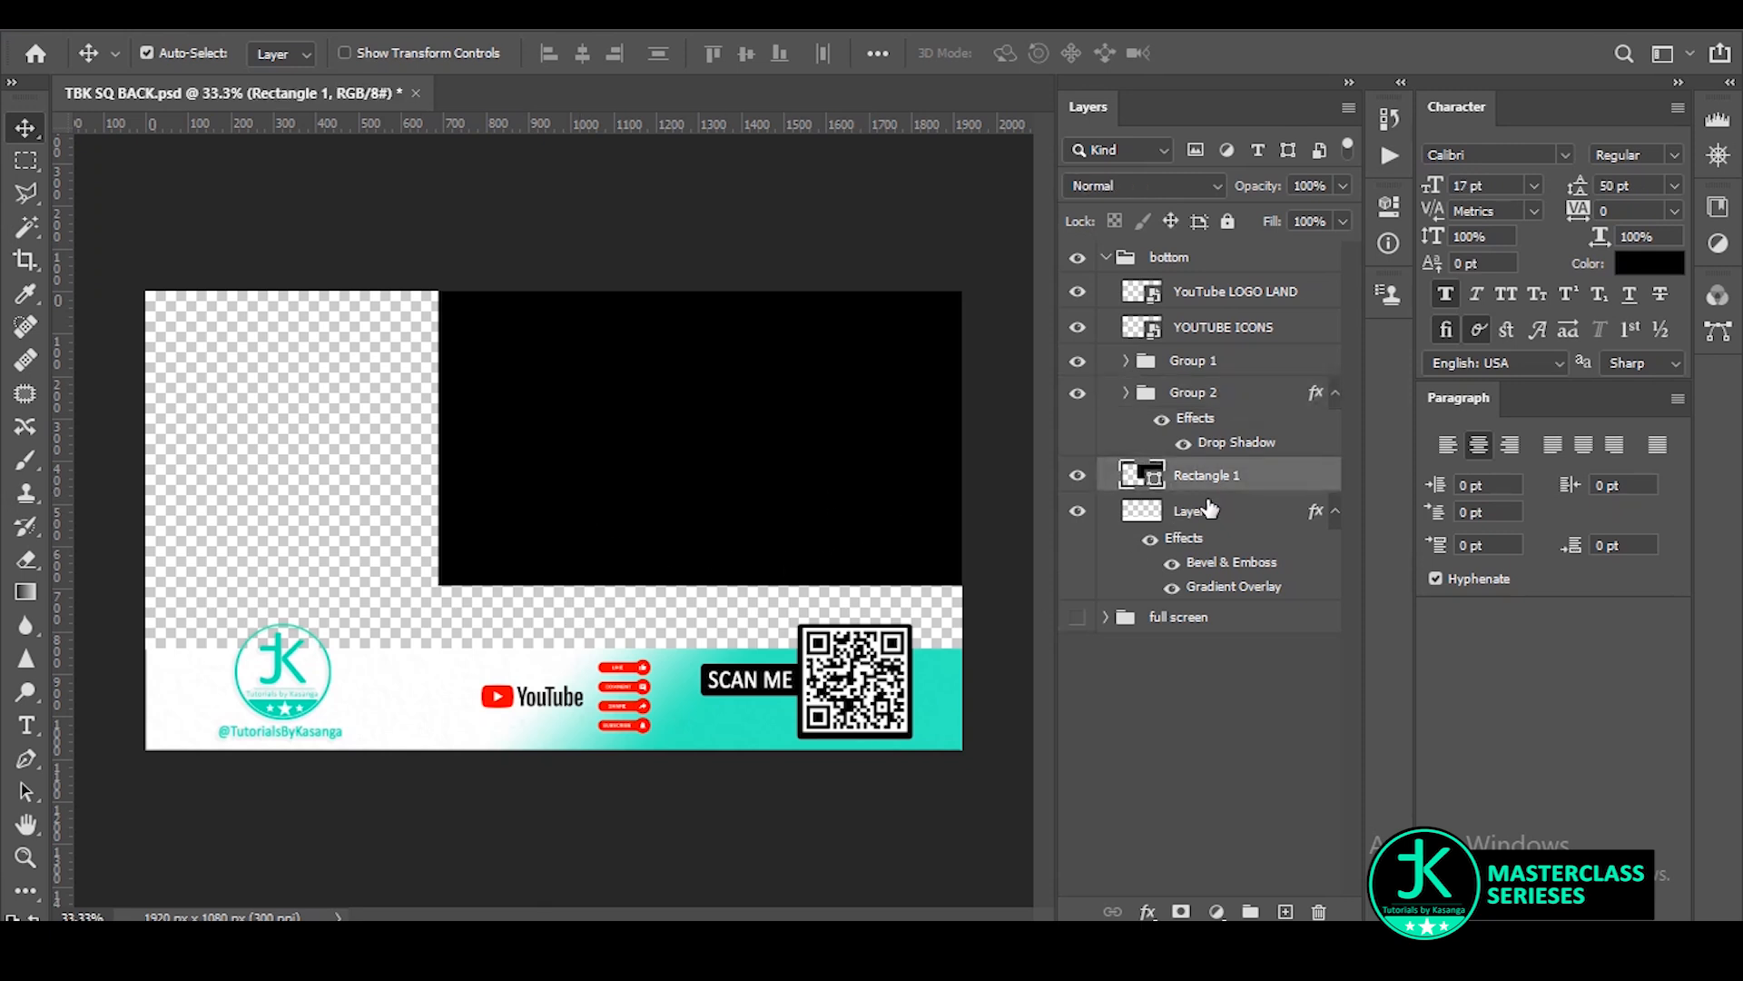
key(Delete)
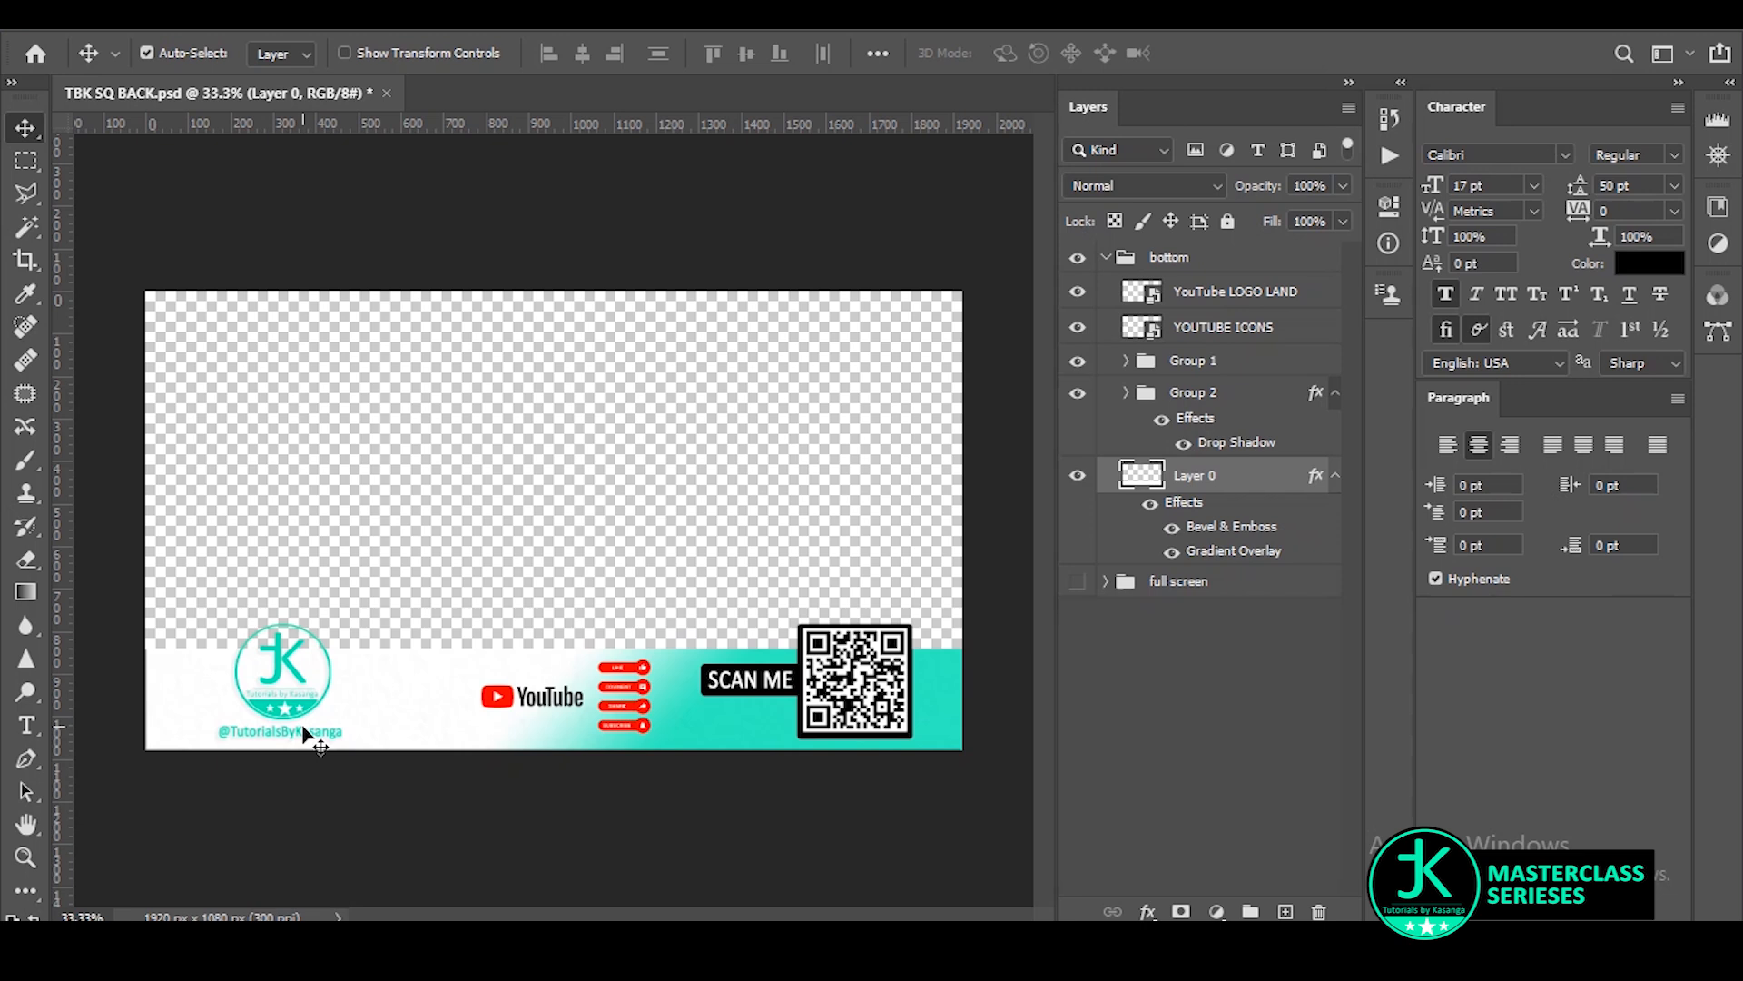
click(1680, 84)
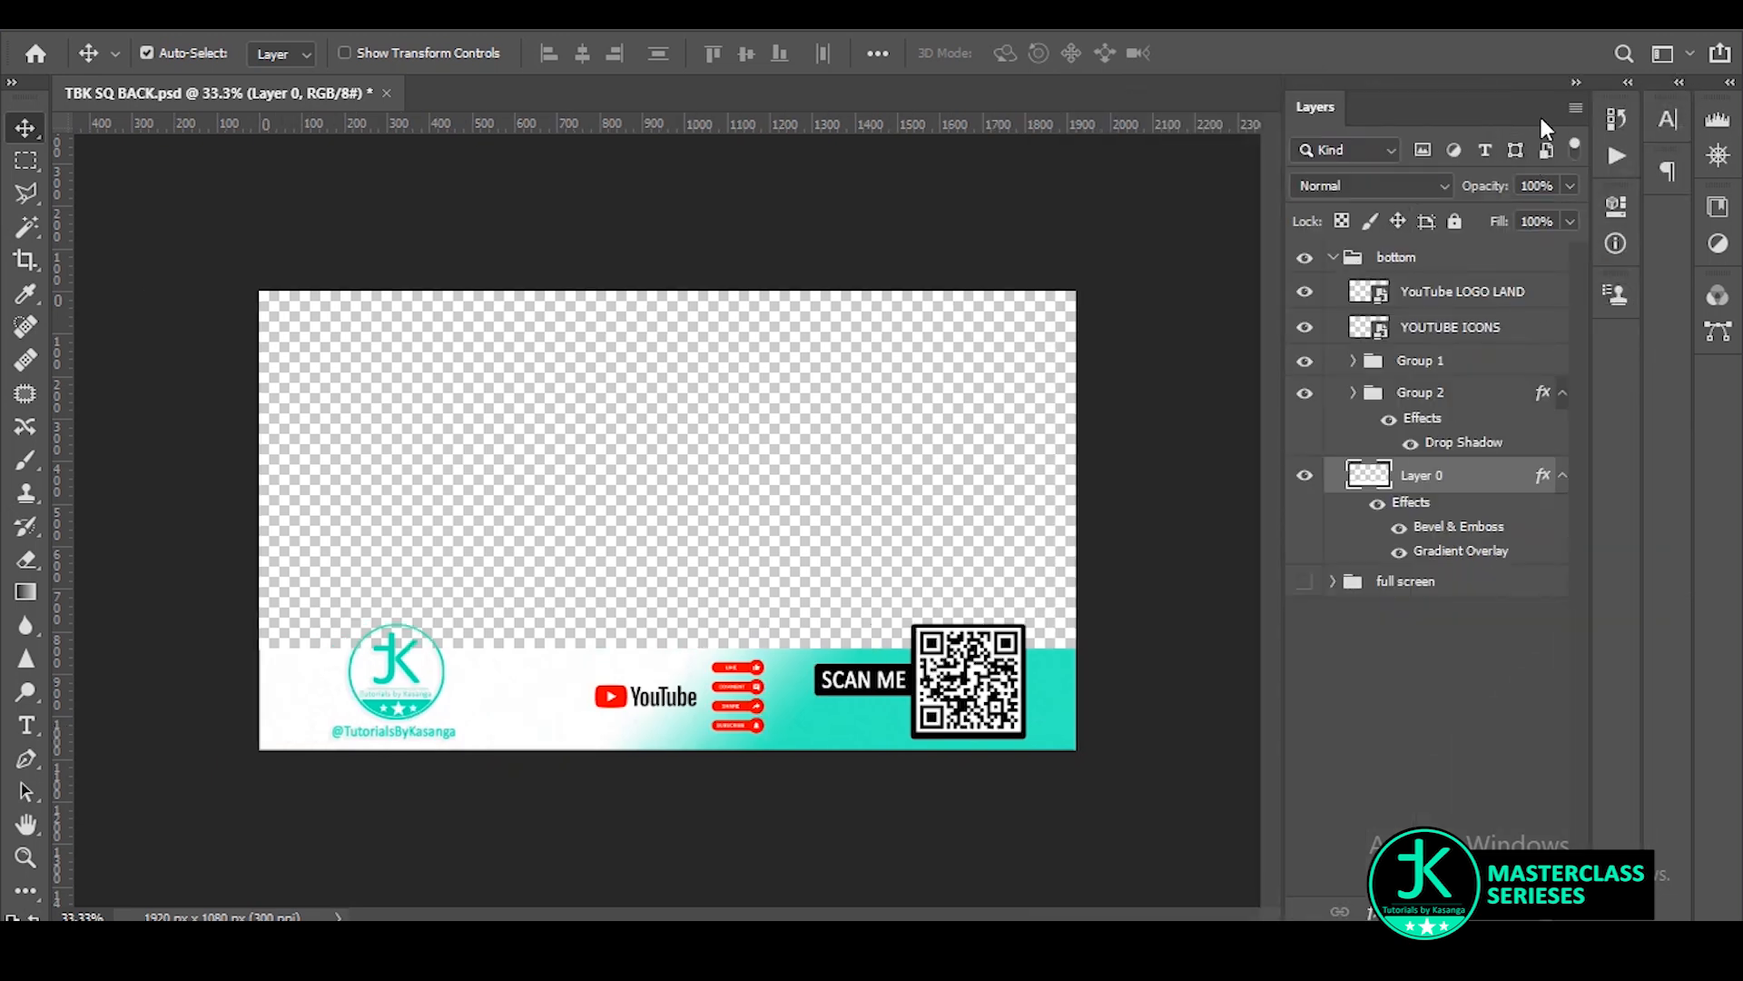
Move the YouTube logo and the icons left along the strip, onto its white part beside the channel logo.
scroll(683, 808, up, 3)
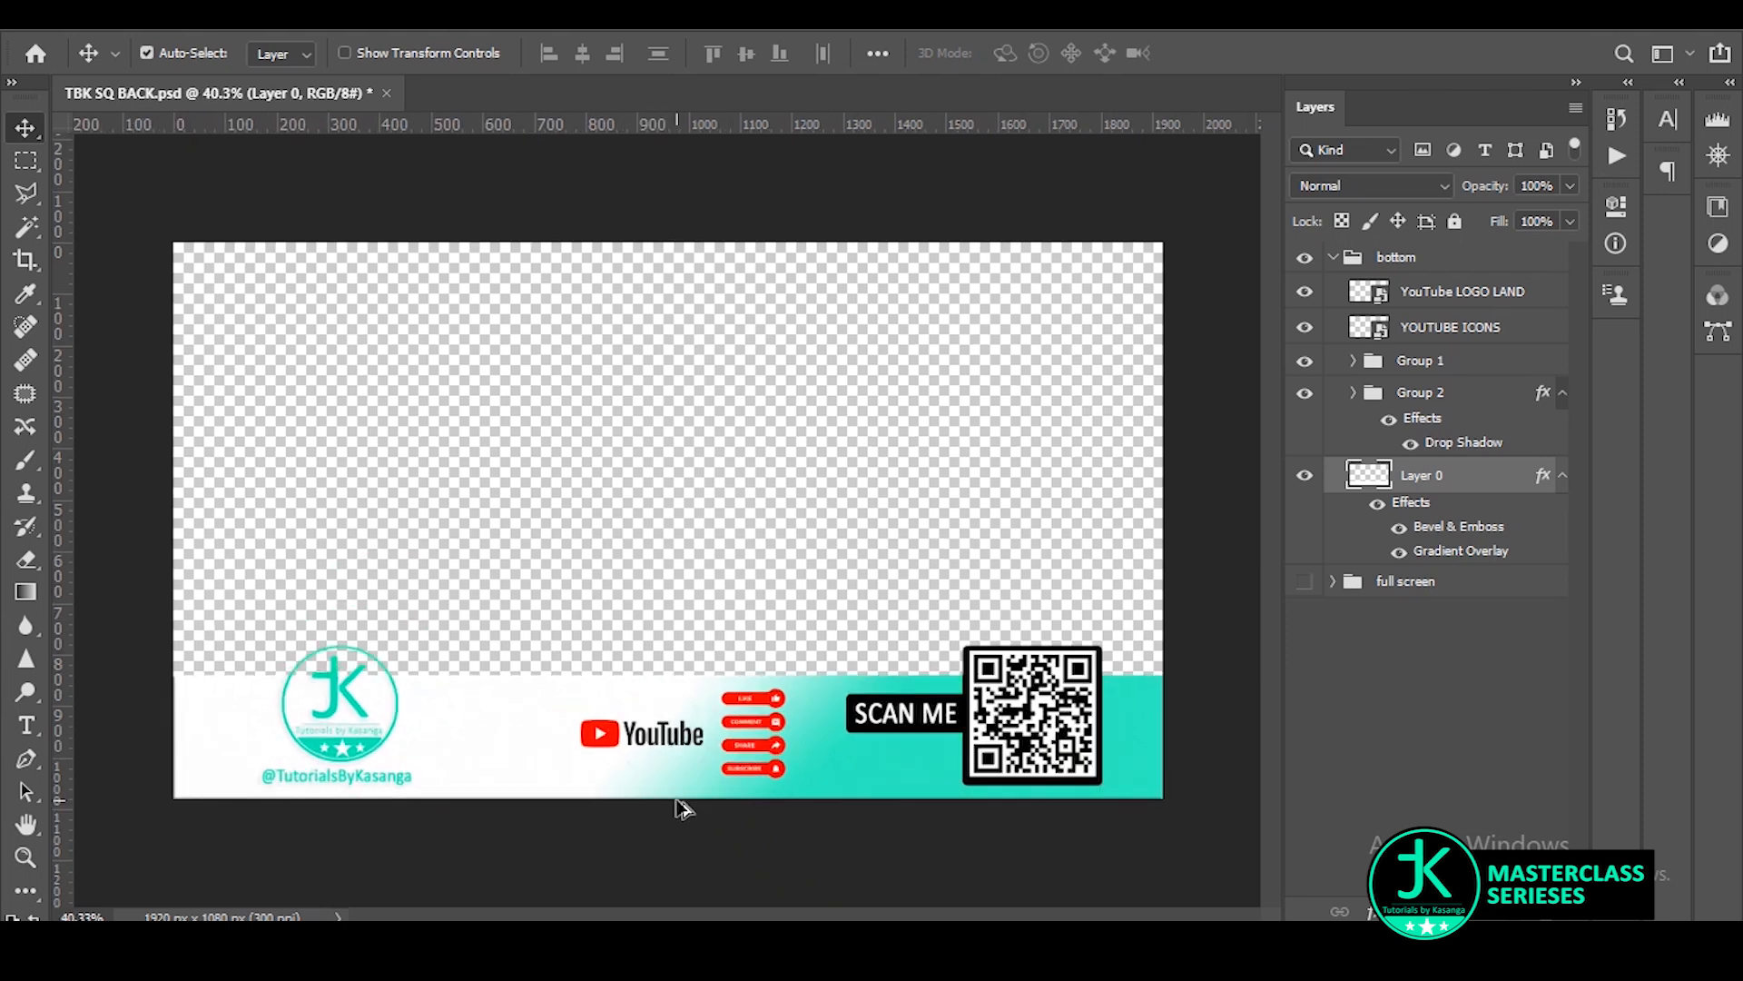
drag(592, 748, 491, 746)
drag(762, 743, 669, 732)
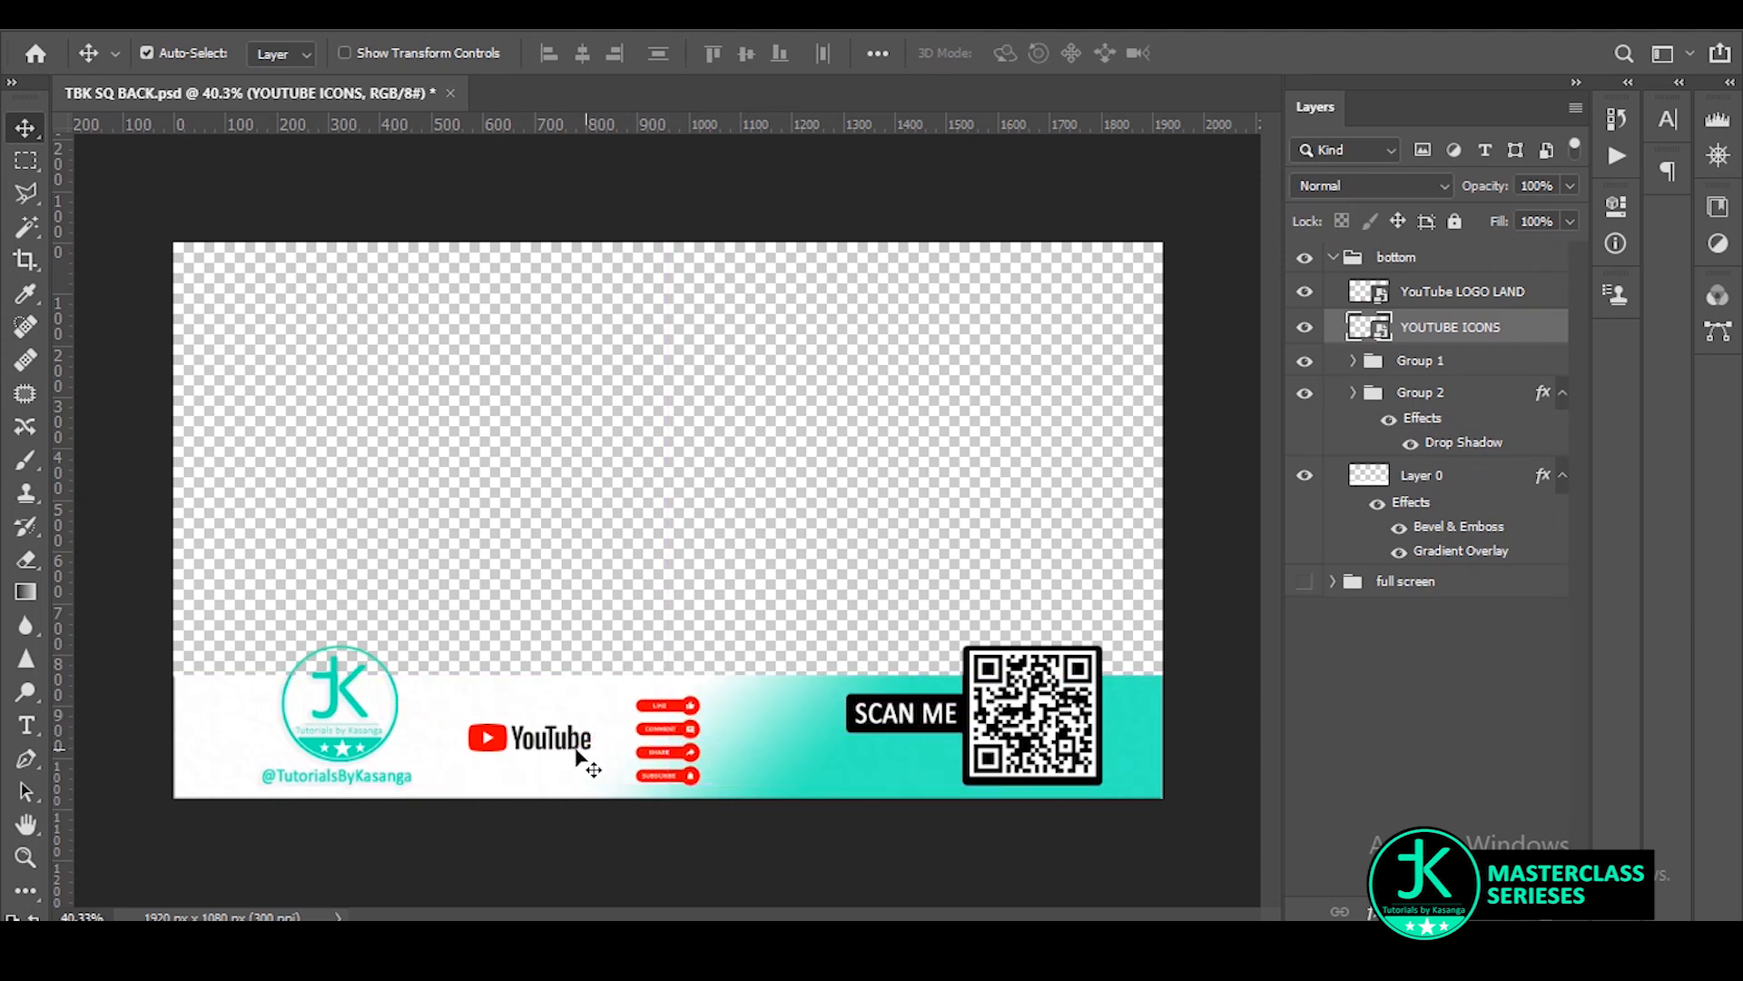
Enlarge the YouTube logo proportionally to fill more of the space between the channel logo and the icons.
click(499, 740)
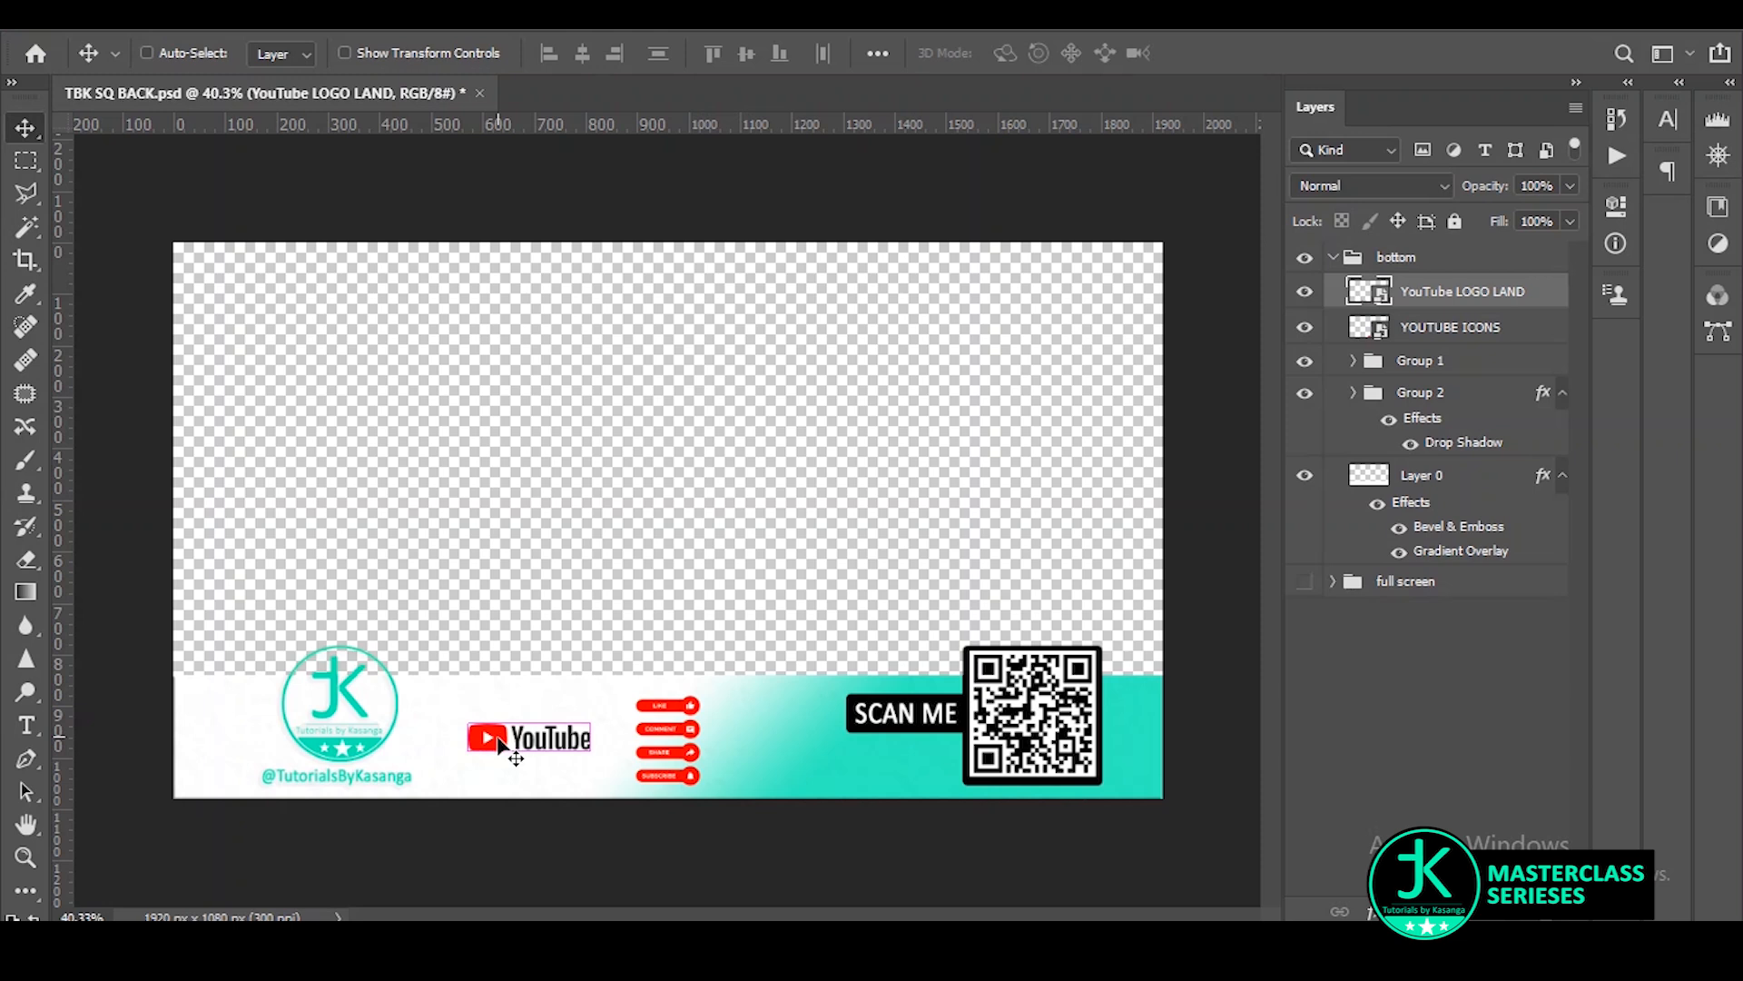
key(ctrl+t)
drag(590, 736, 556, 761)
key(Return)
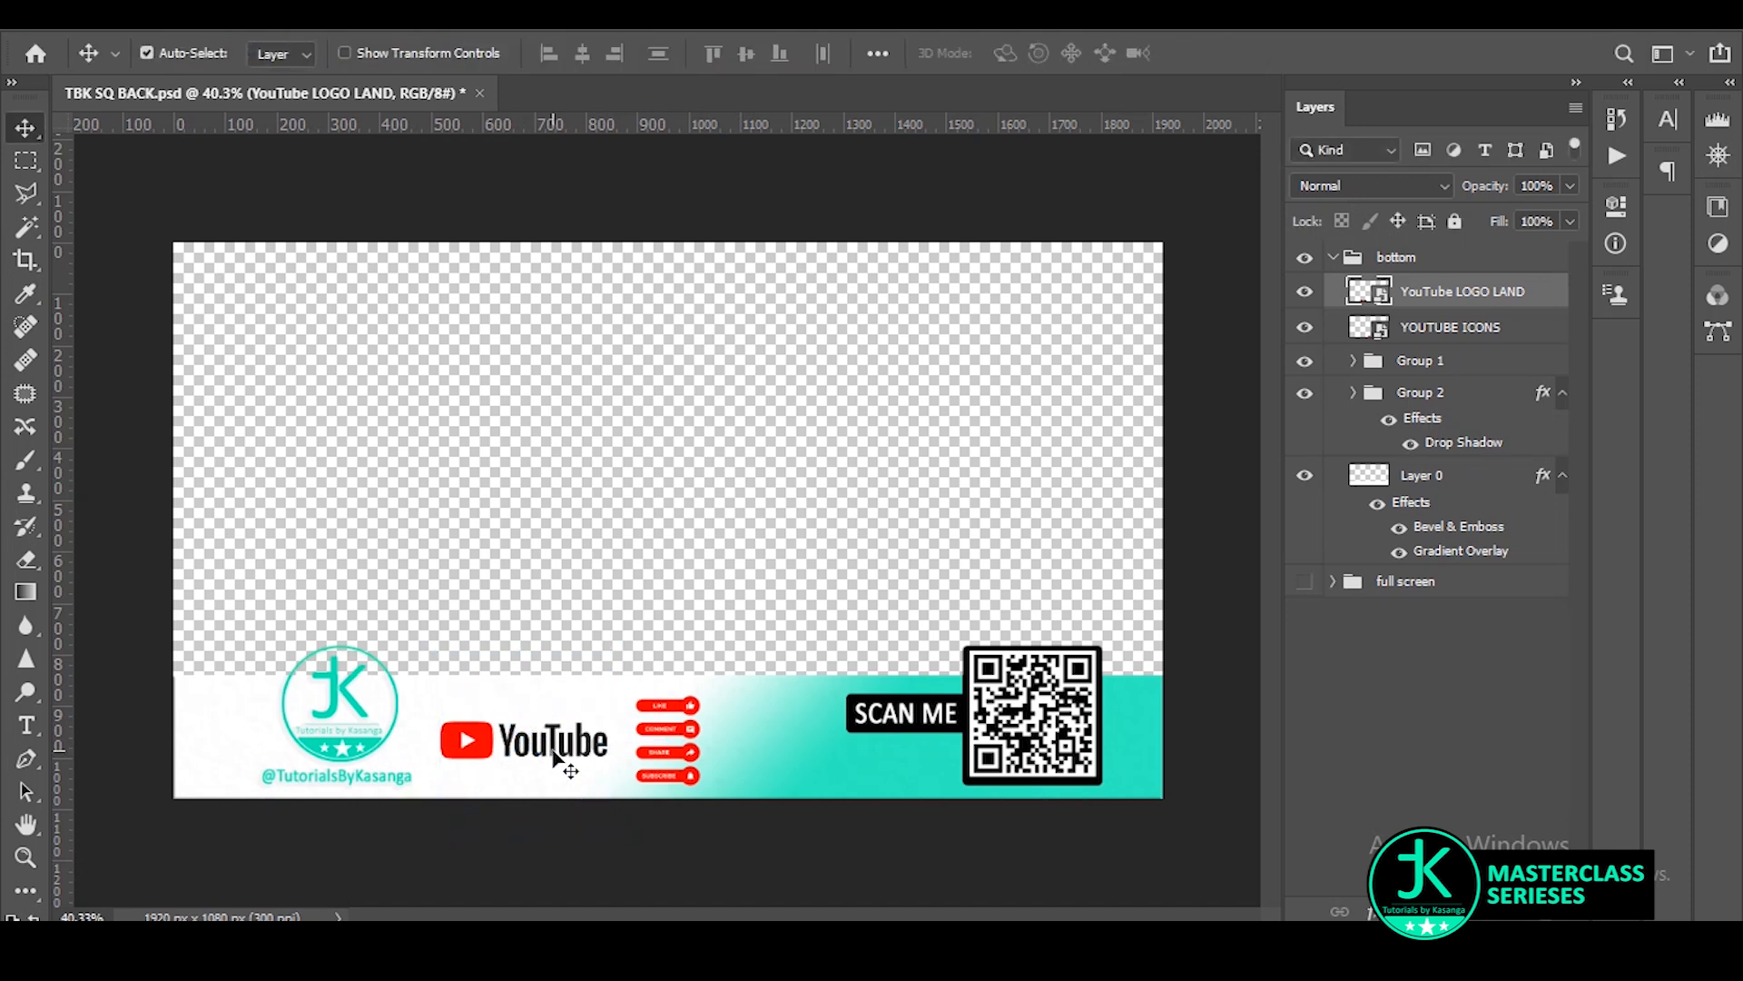
Shift the YouTube logo and icons together slightly right, between the channel logo and the SCAN ME label.
key(ctrl)
shift+click(663, 738)
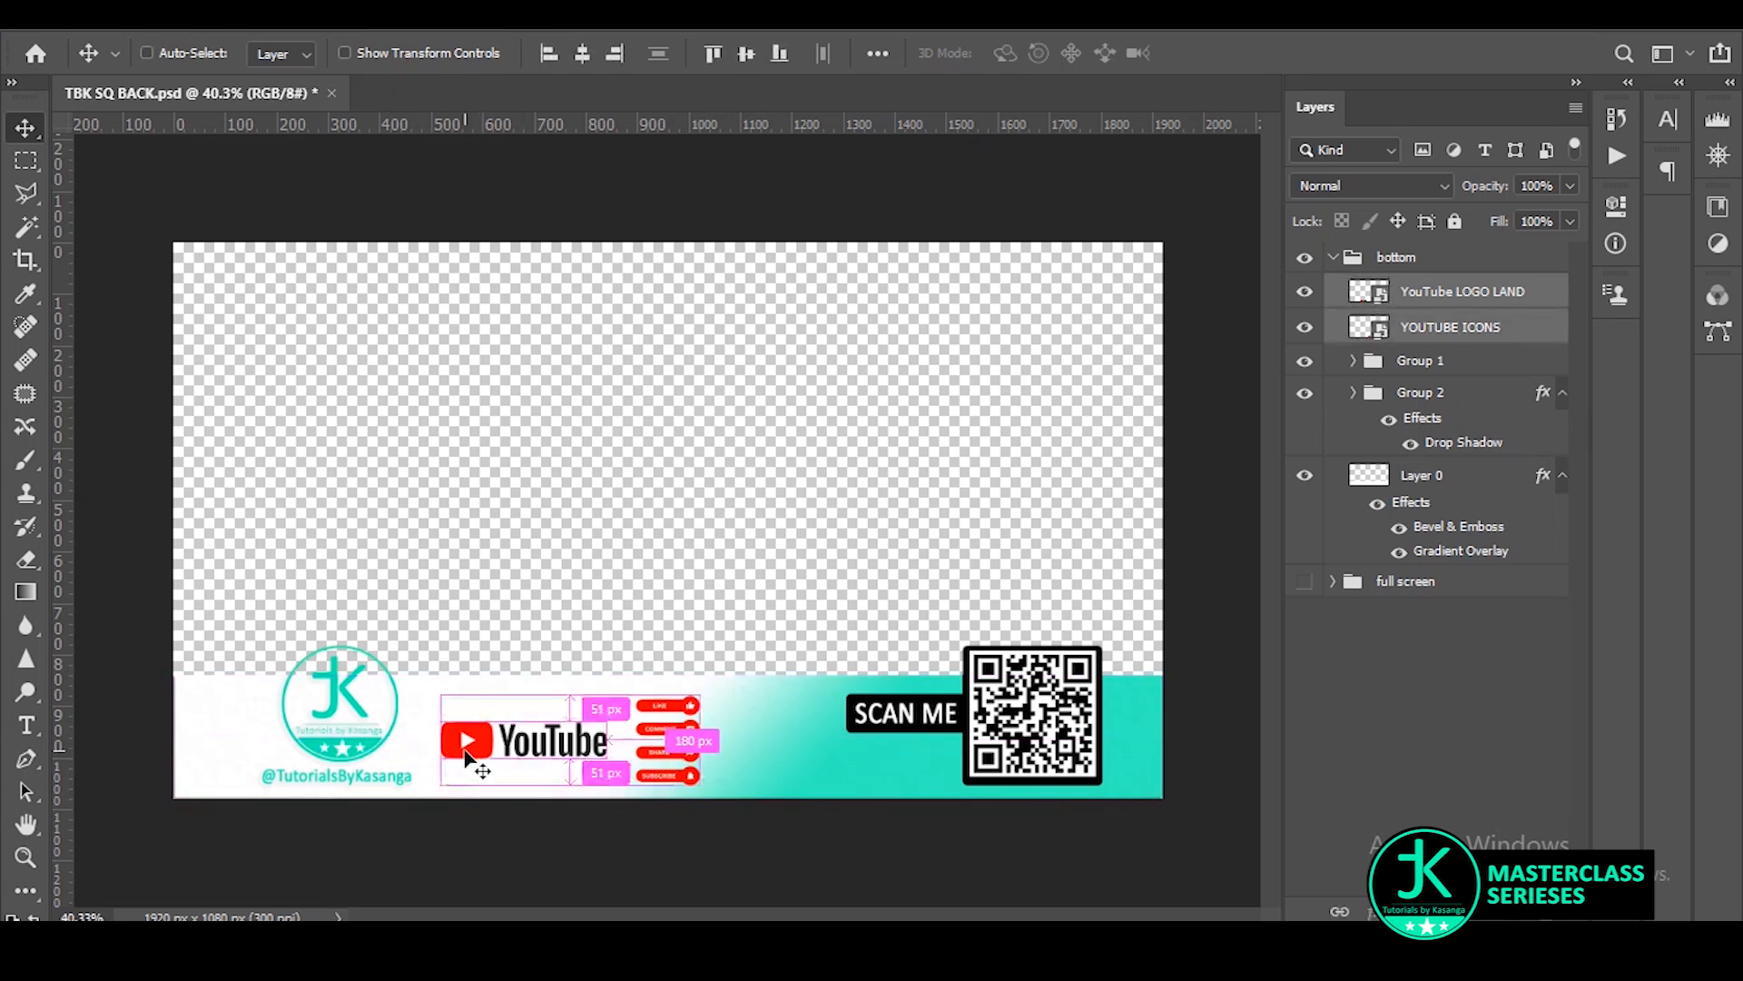
key(ctrl+t)
drag(521, 743, 579, 742)
key(Return)
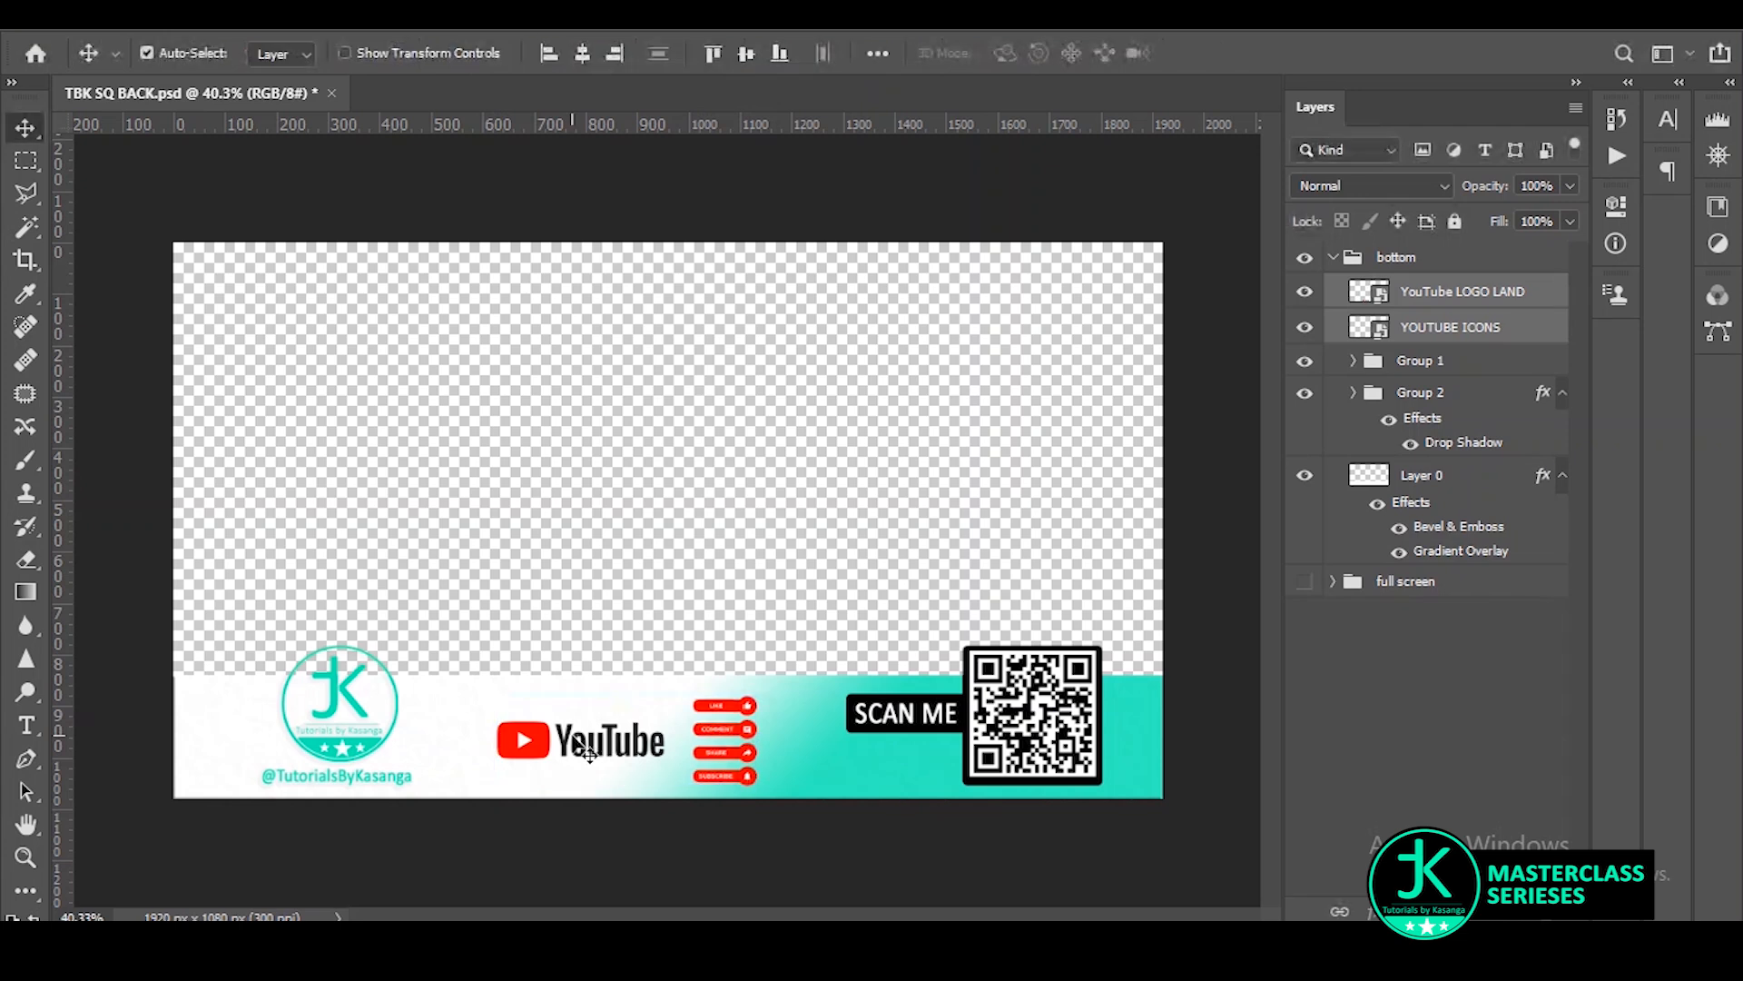